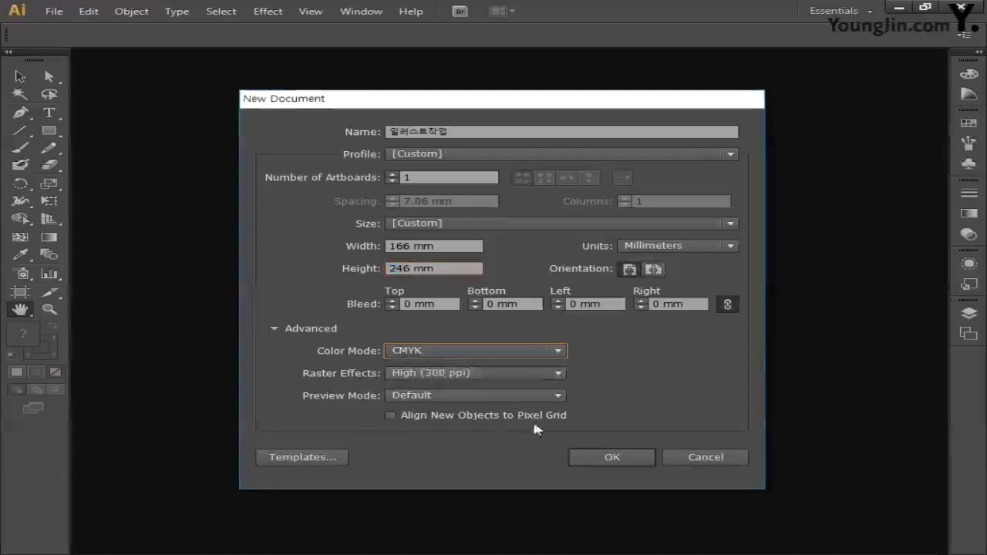
Step: Create the 166 × 246 mm CMYK document and add a 160 × 240 mm rectangular grid with 3 horizontal and 3 vertical dividers
click(611, 457)
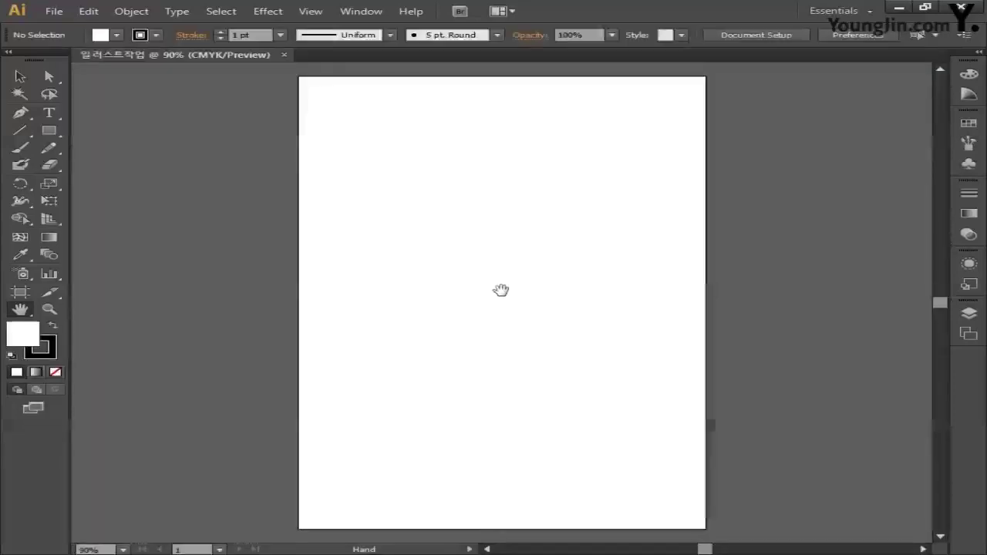
click(19, 133)
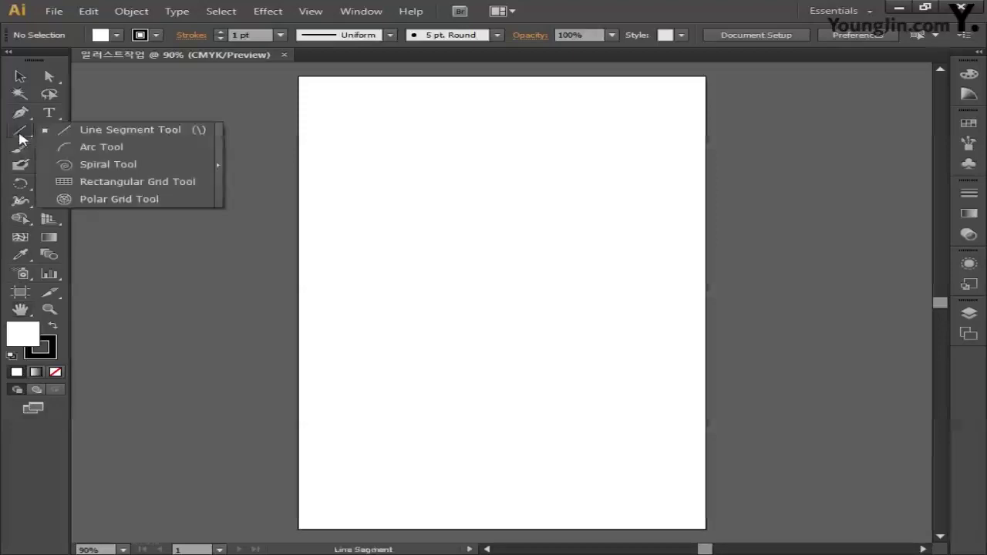
click(139, 182)
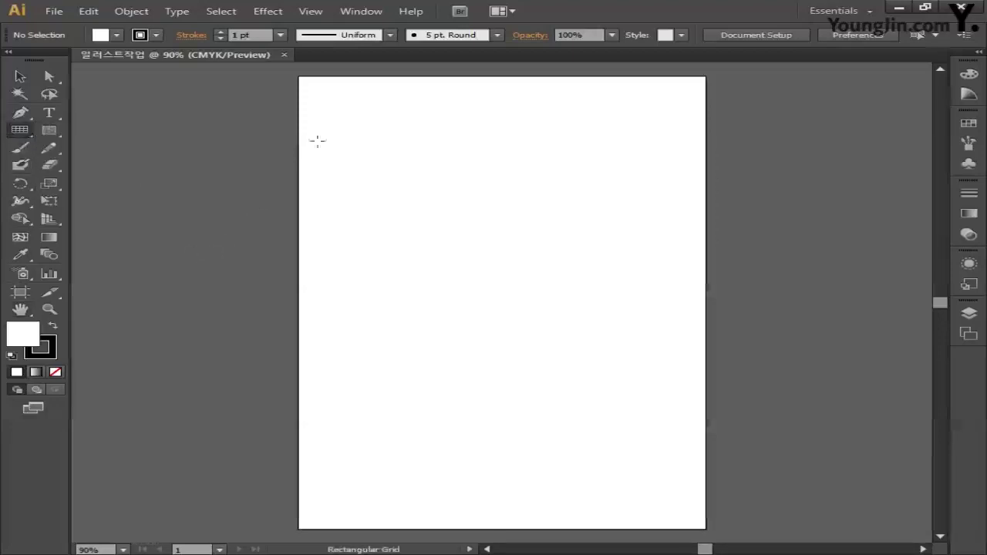
click(317, 94)
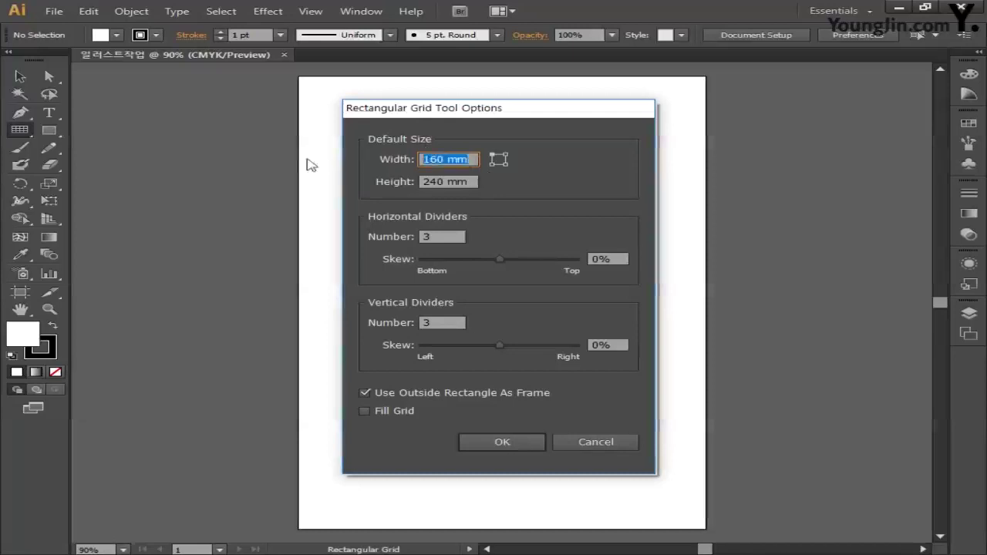
text(160)
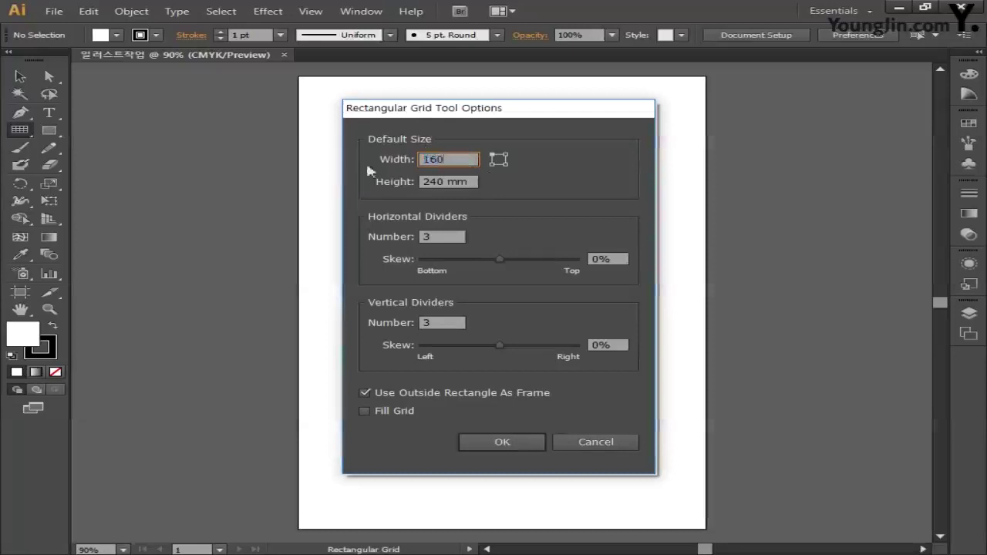
key(Tab)
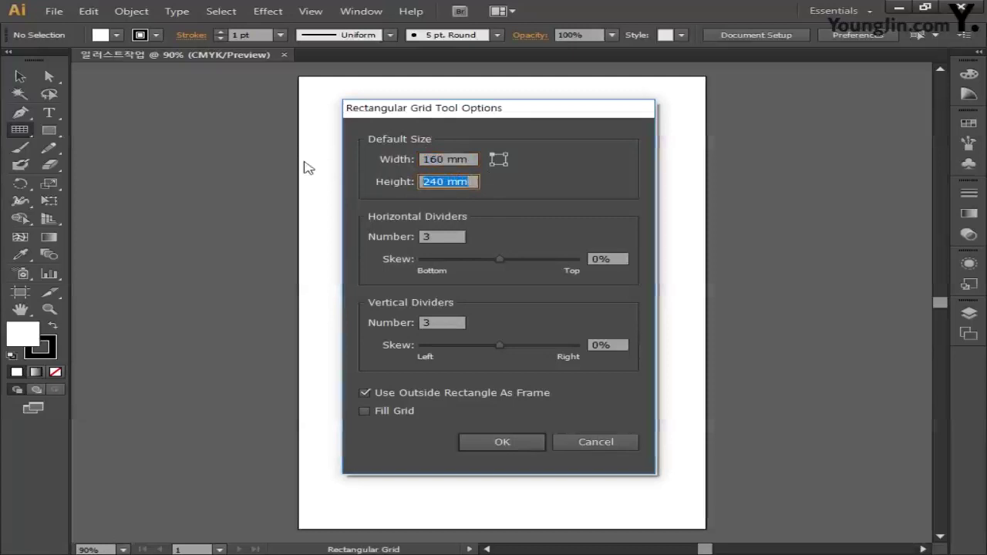
text(24)
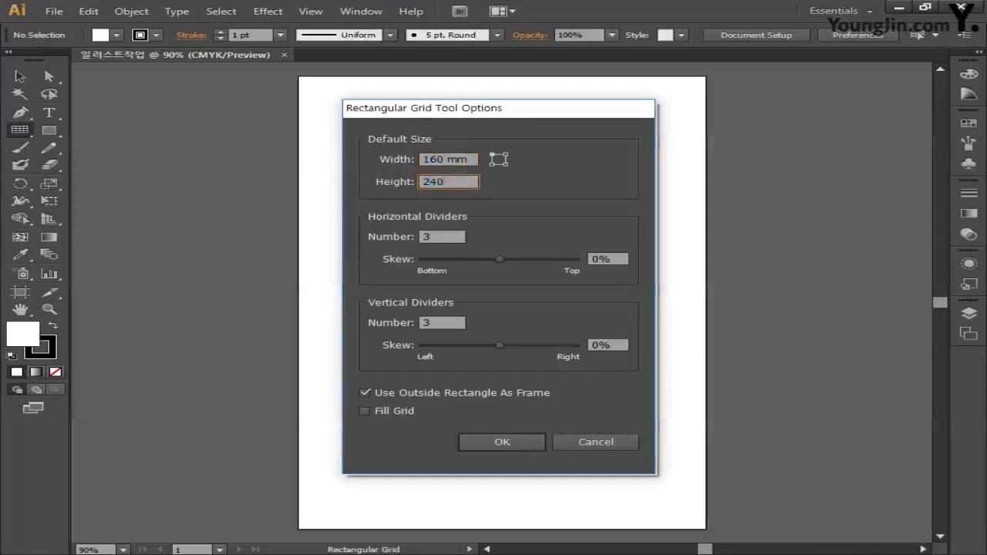
text(0)
key(Tab)
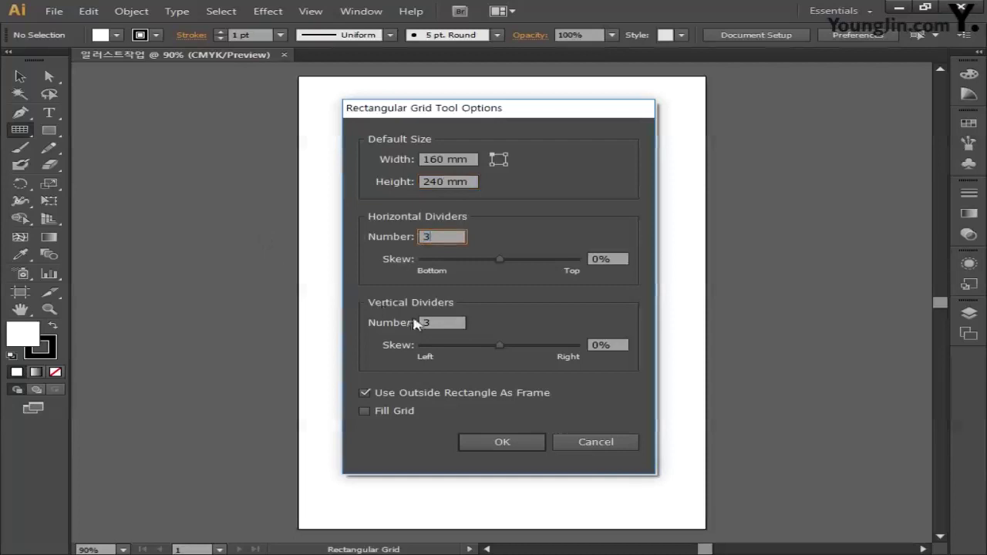
click(438, 323)
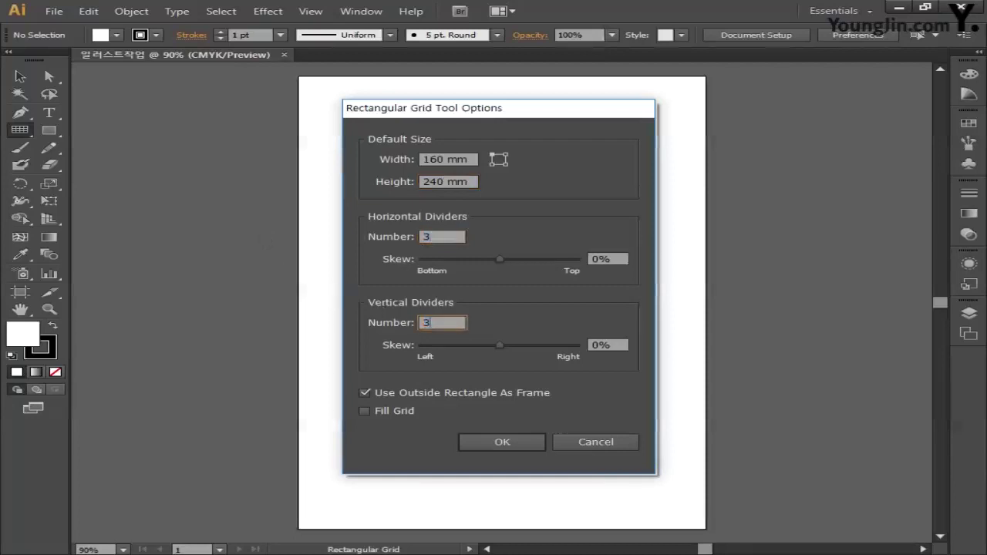
click(484, 441)
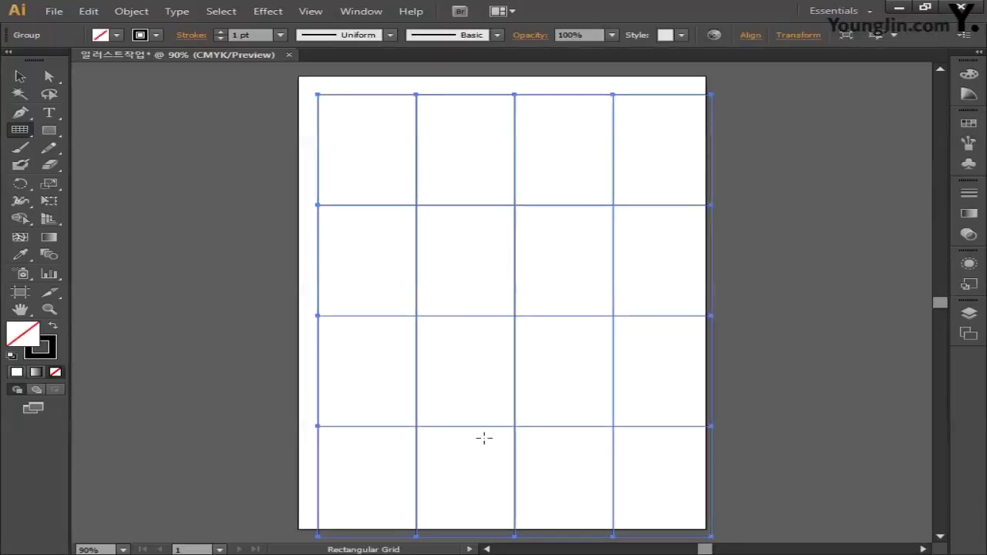
Step: Center the grid horizontally and vertically relative to the artboard, and deselect it
click(752, 36)
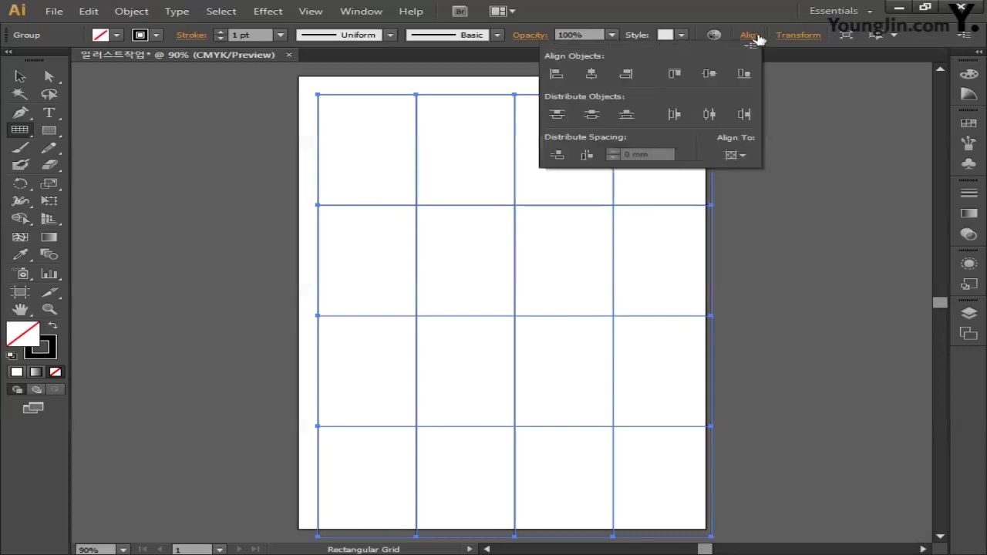
click(736, 156)
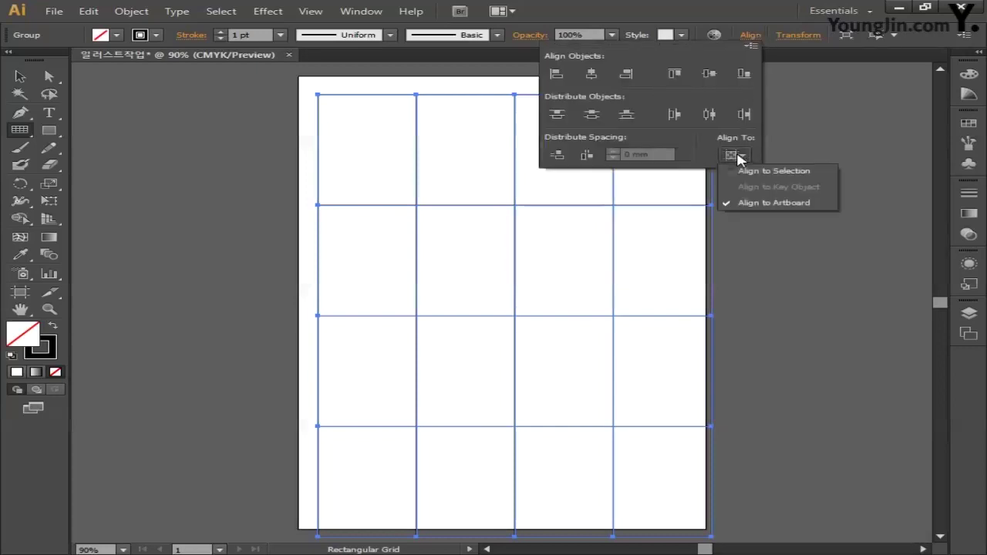
click(750, 203)
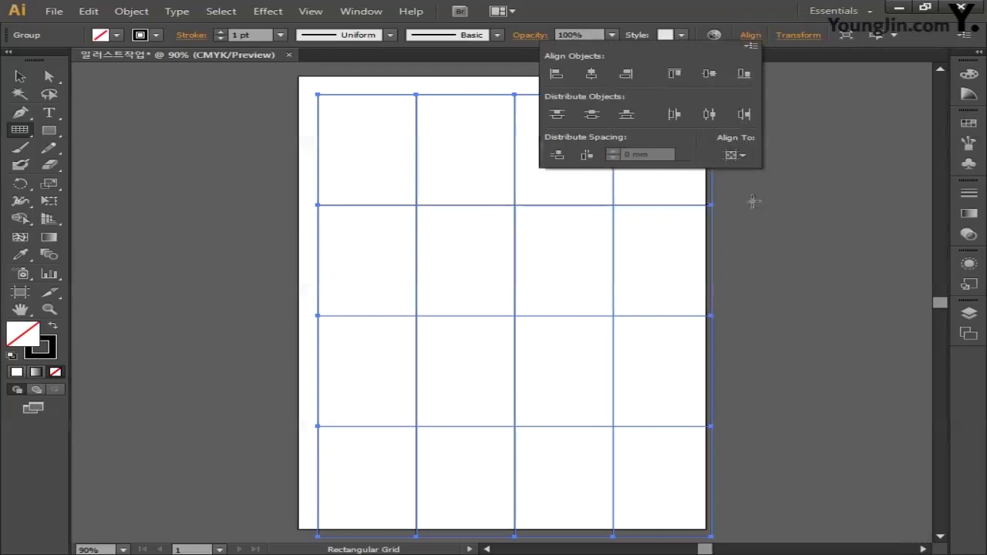
click(592, 73)
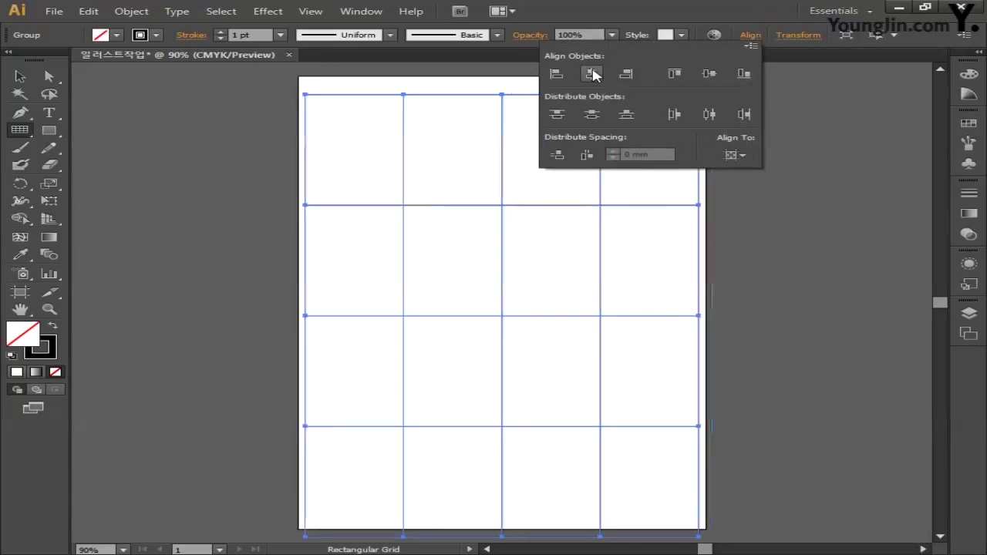
click(710, 75)
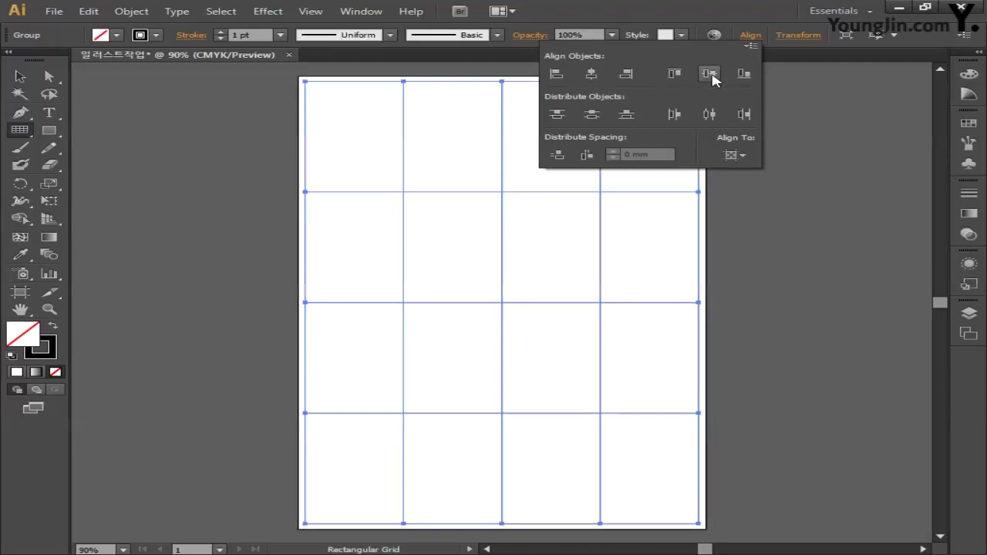
click(20, 76)
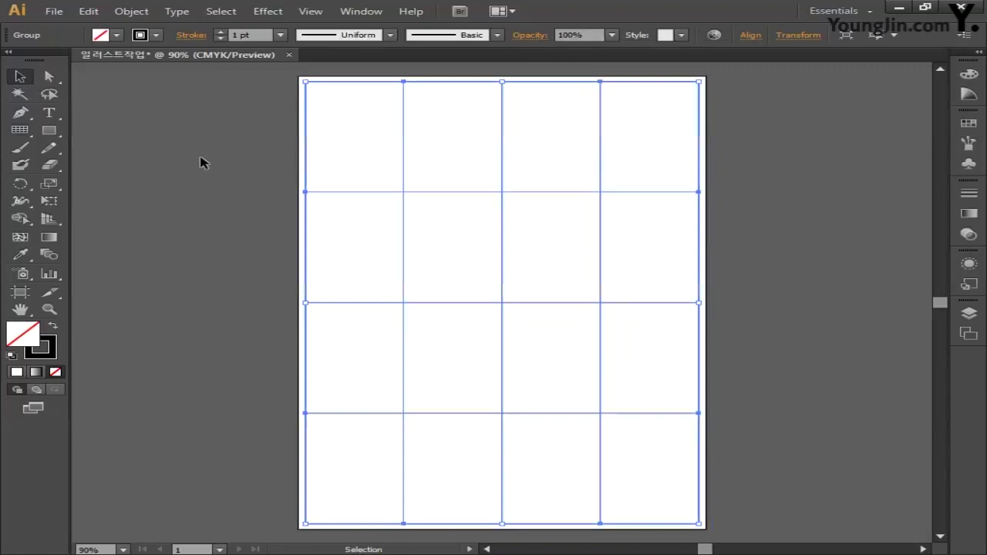
key(ctrl+shift+a)
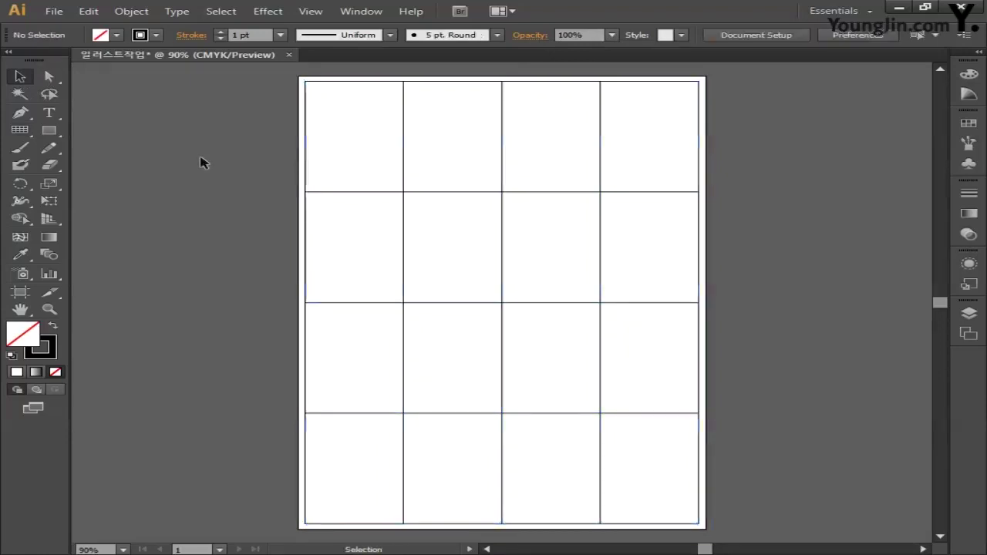
Step: Draw seven parallel diagonal lines with the Line Segment tool, descending from upper left to lower right through the corners of all grid cells
drag(20, 131, 100, 137)
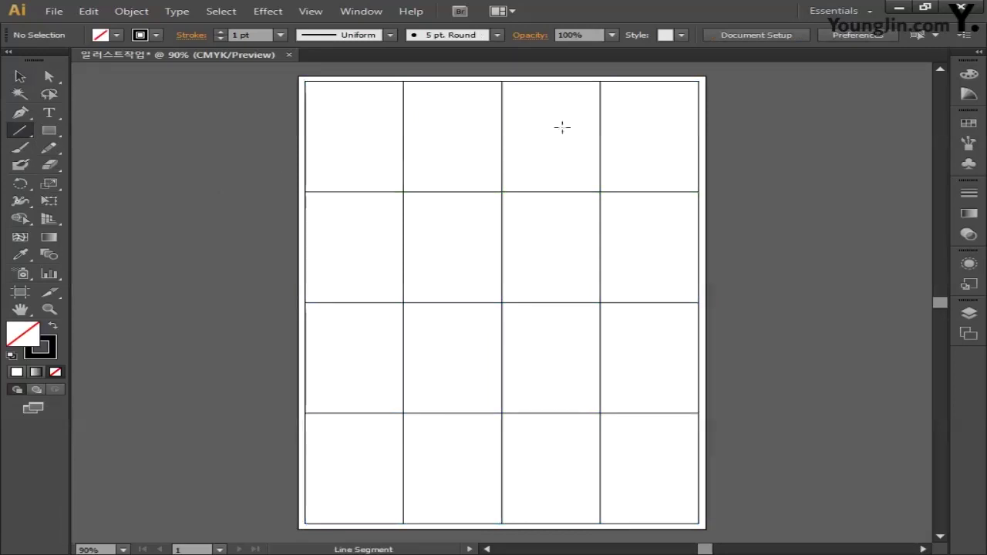
drag(600, 81, 698, 191)
mouse_move(501, 81)
mouse_down()
mouse_move(608, 228)
mouse_move(699, 302)
mouse_up()
mouse_move(403, 82)
mouse_down()
mouse_move(673, 403)
mouse_move(698, 413)
mouse_up()
drag(305, 82, 698, 524)
drag(305, 192, 600, 524)
drag(306, 302, 502, 524)
drag(305, 413, 395, 521)
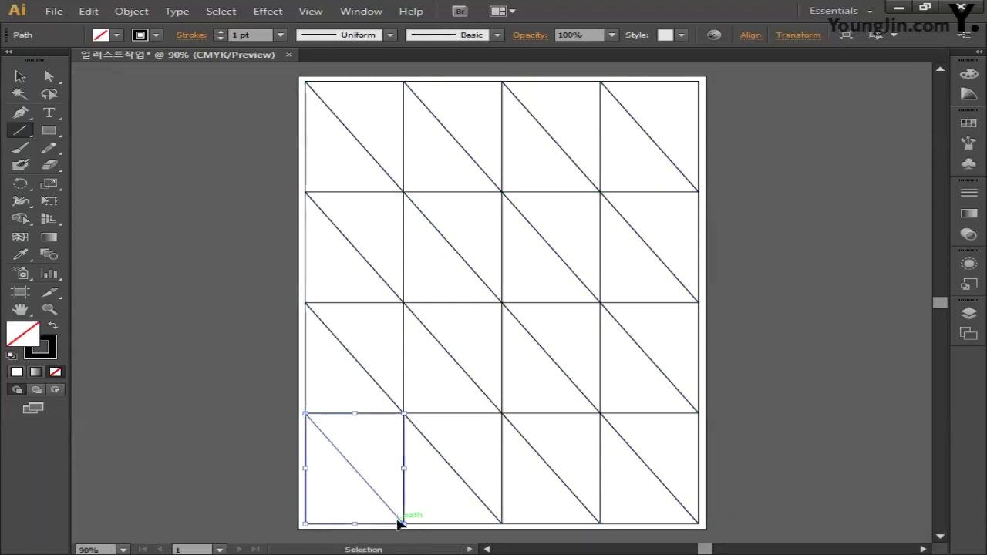
Step: Select all the diagonal lines and reflect a copy of them across the vertical axis
key(ctrl+a)
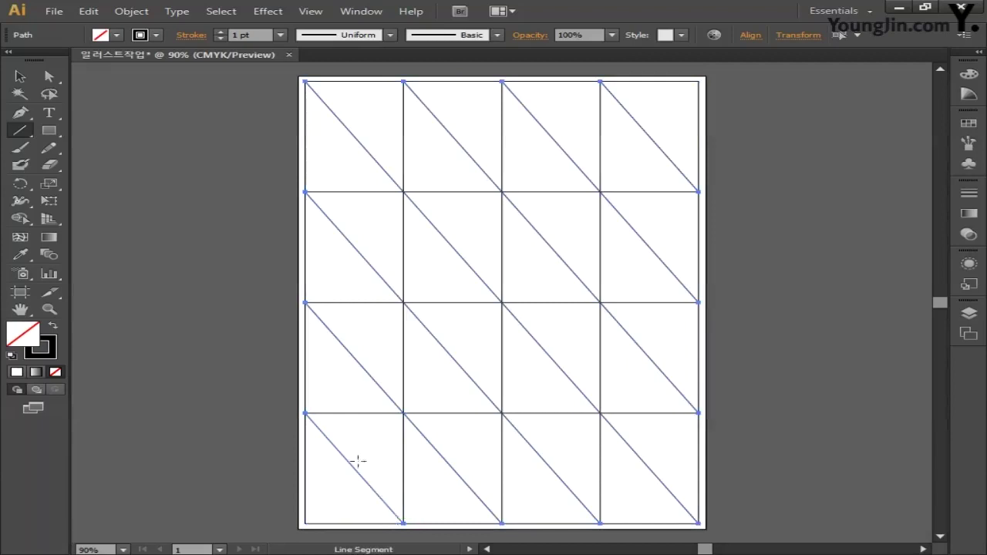
drag(21, 185, 88, 202)
double_click(20, 186)
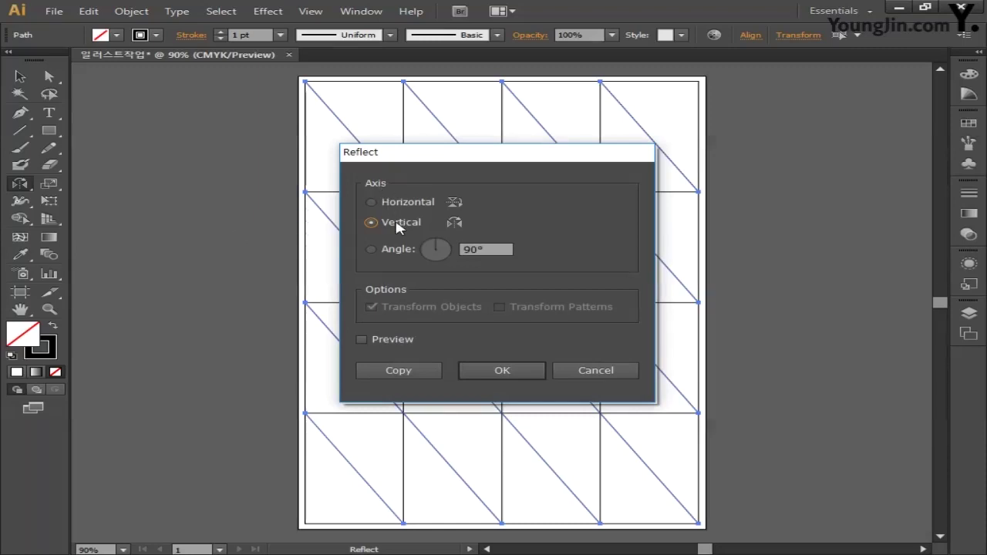
click(400, 371)
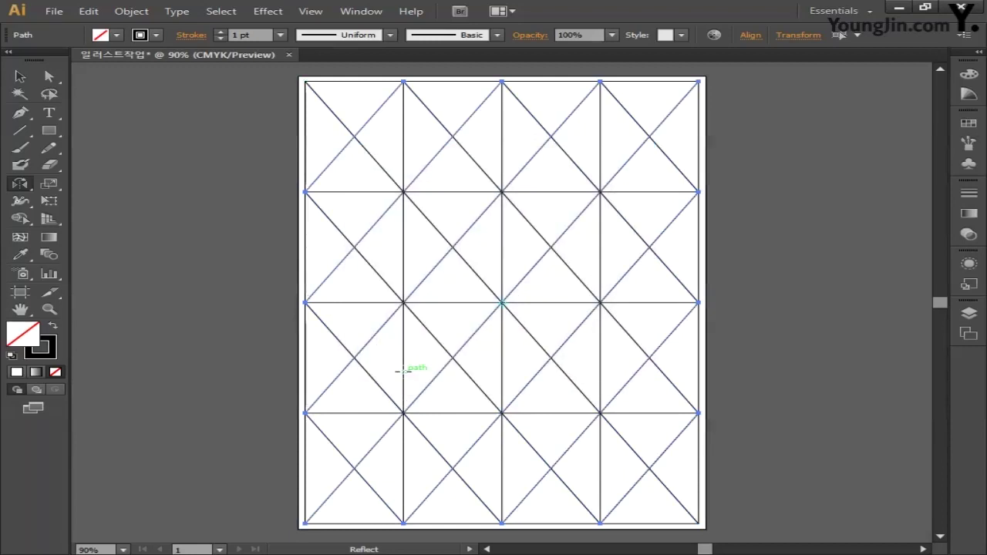
Step: Select the grid together with all diagonal lines, set their stroke color to red ff0000, and group them
key(v)
click(404, 376)
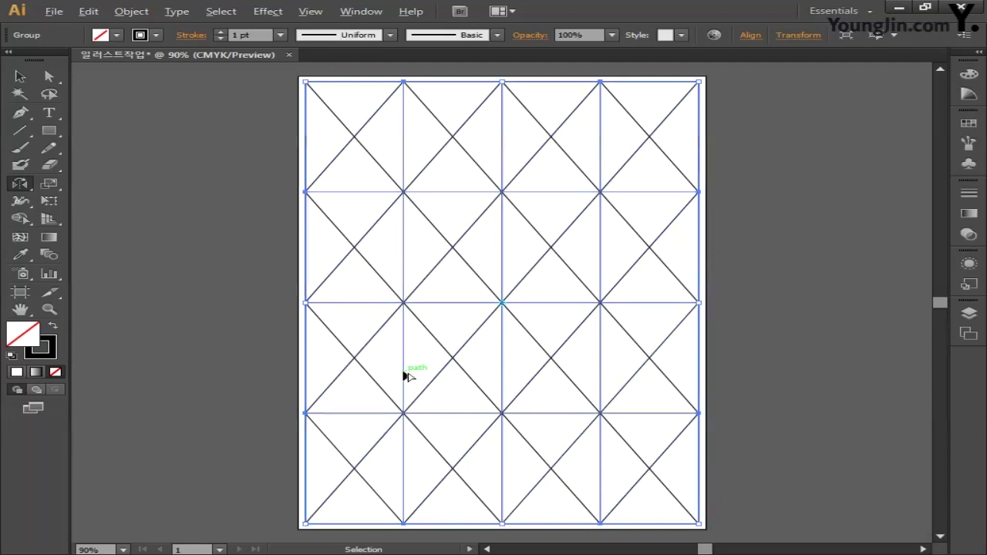
key(o)
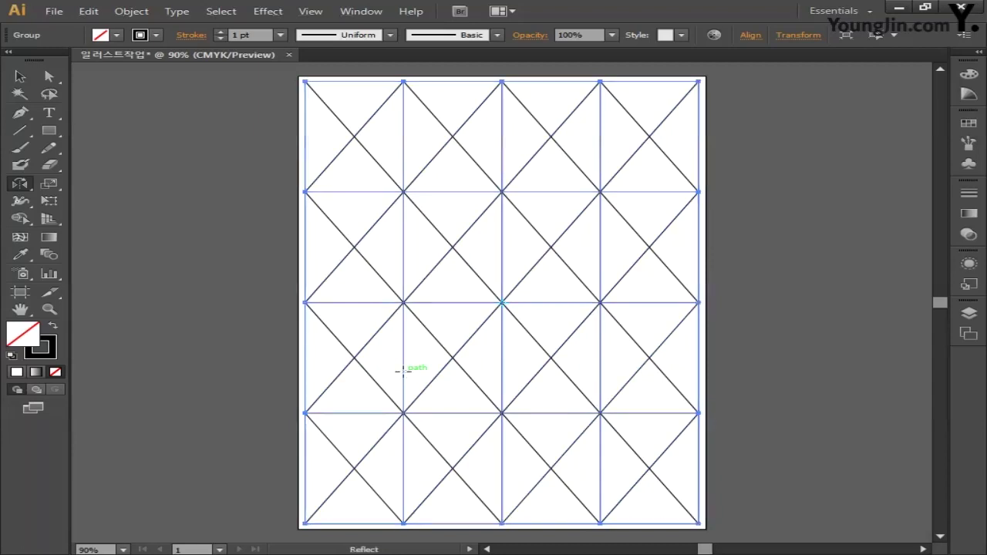
key(ctrl+shift+g)
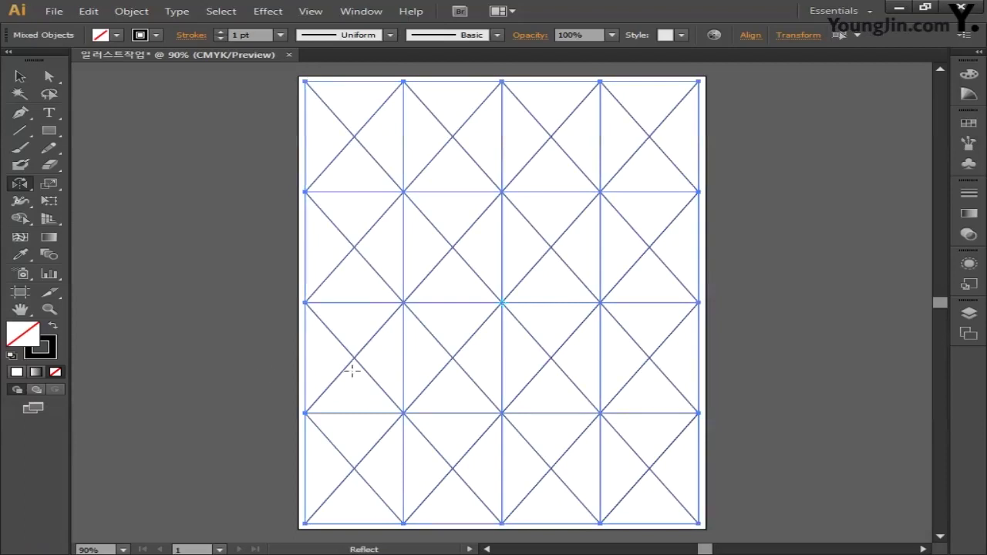
double_click(51, 356)
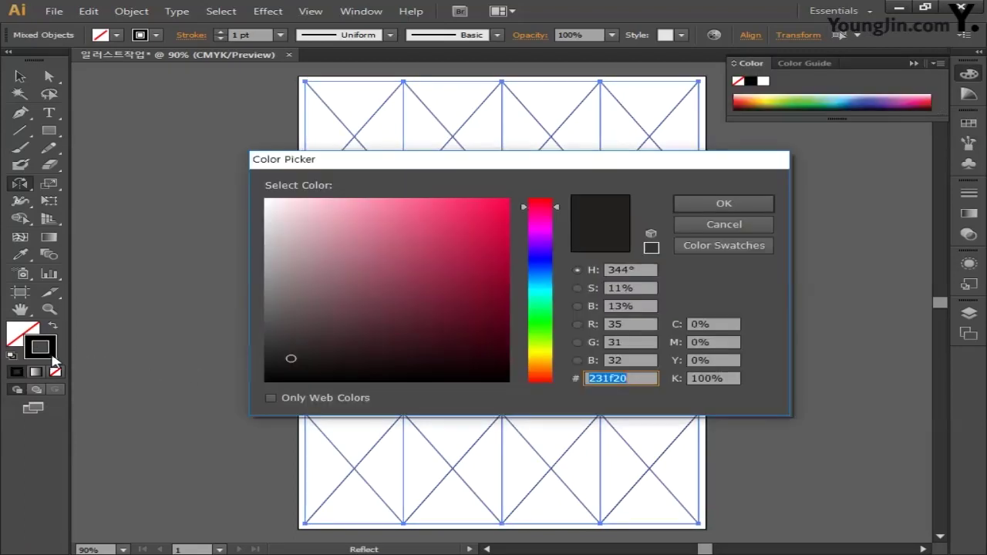
mouse_move(454, 251)
mouse_down()
mouse_move(522, 198)
mouse_move(559, 214)
mouse_move(559, 199)
mouse_up()
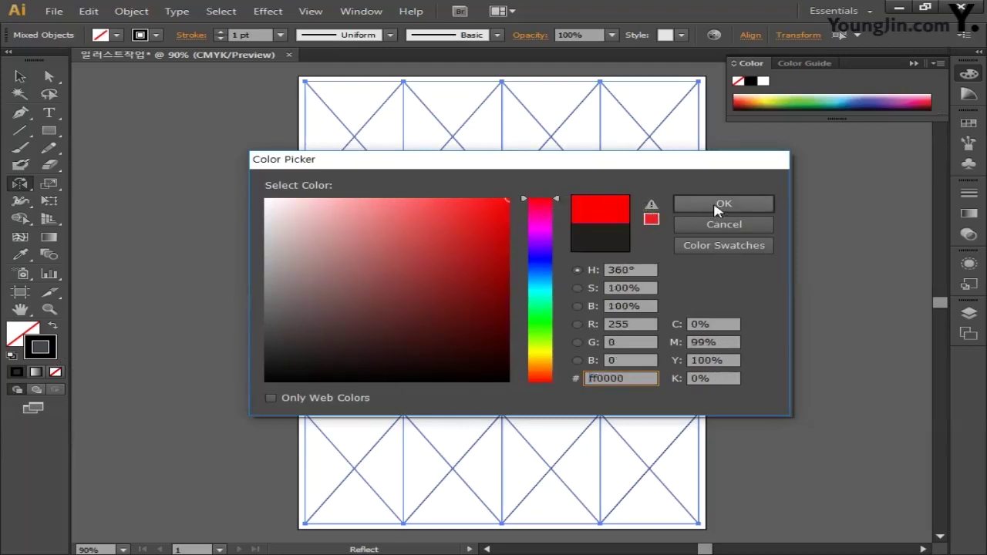
click(717, 207)
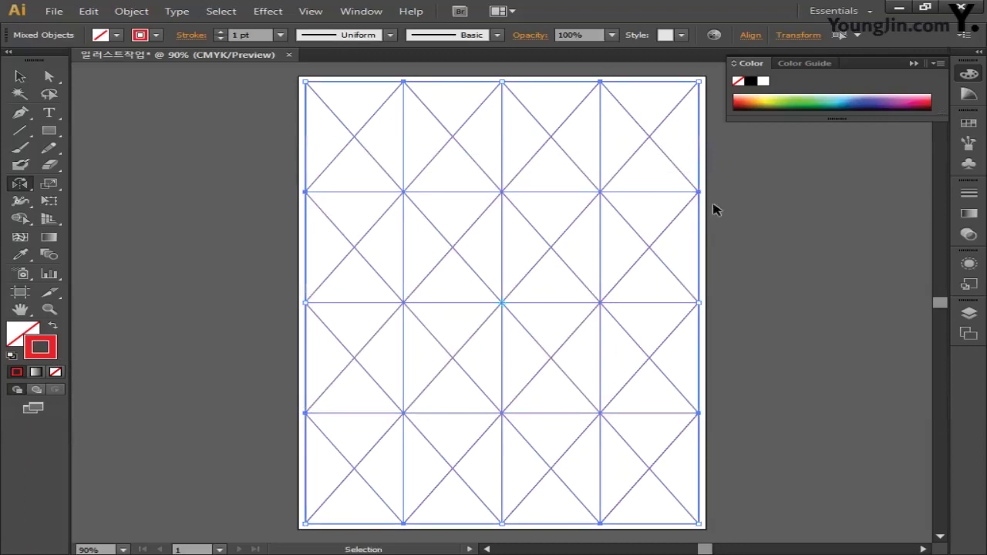
key(ctrl+g)
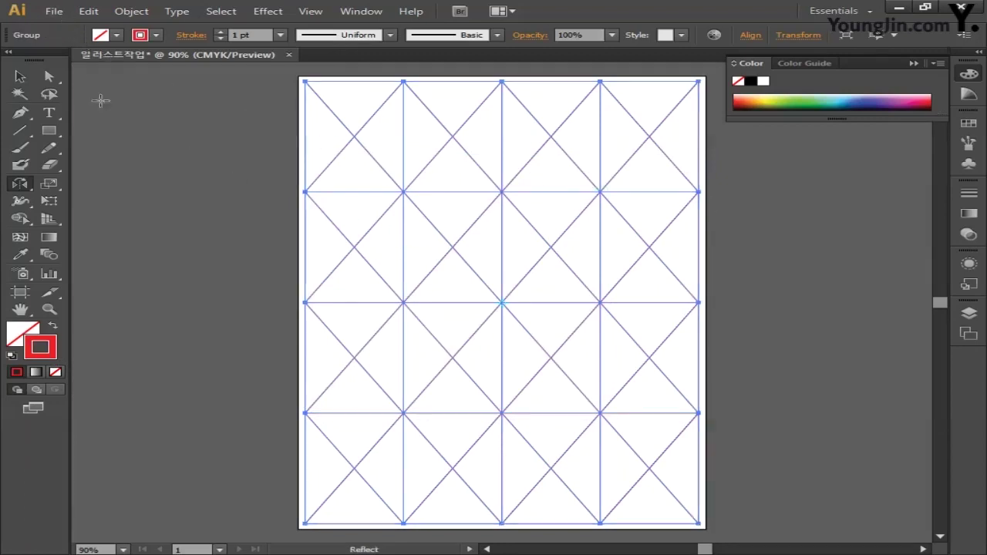
Step: Save the document in the 작업 folder as 일러스트작업 in Adobe Illustrator format, using the Illustrator CS6 version with default options
click(54, 11)
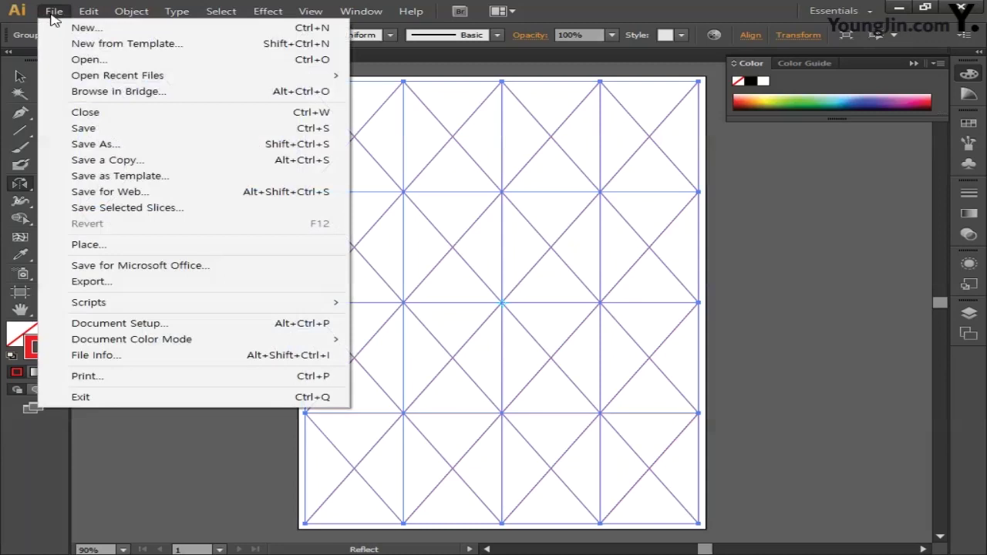
click(99, 127)
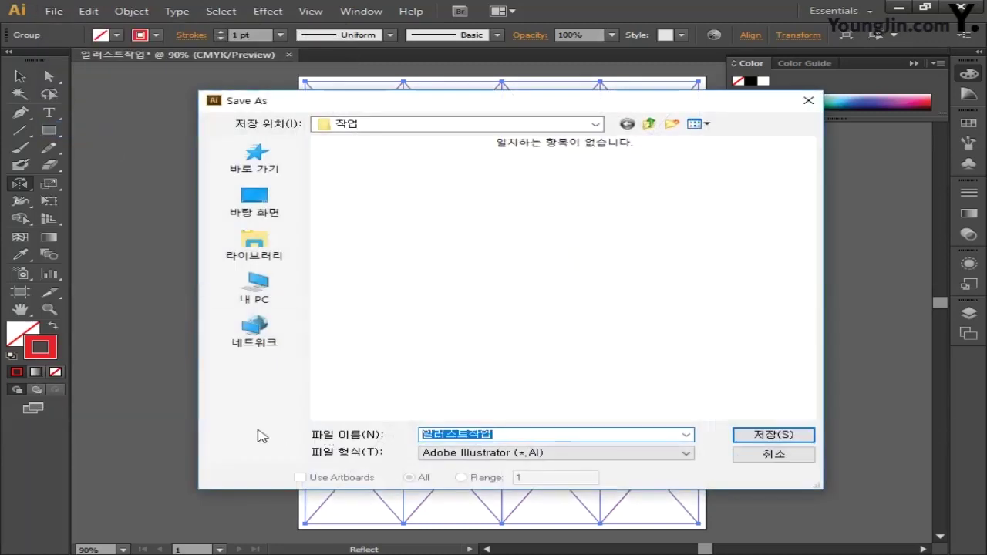
text(dlf)
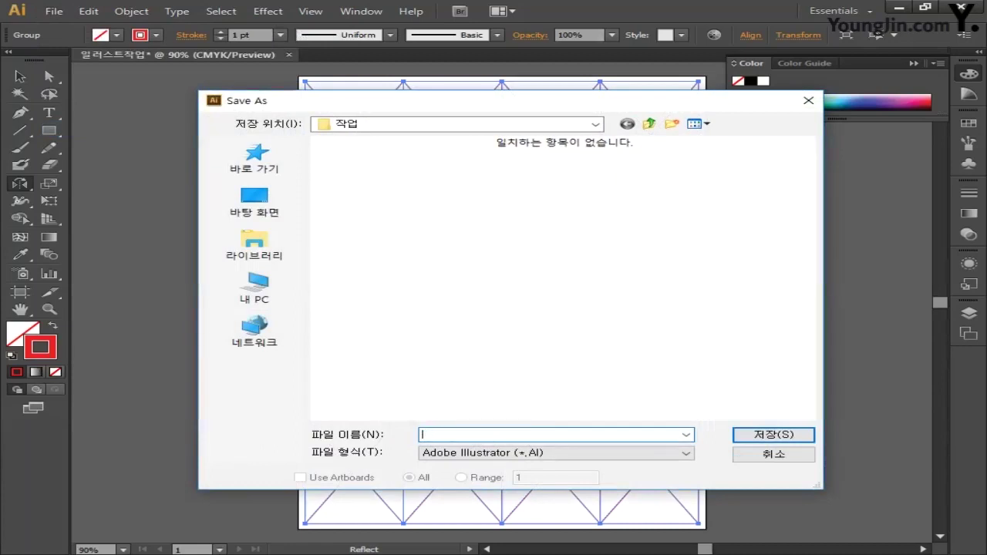
text(일러스트작업)
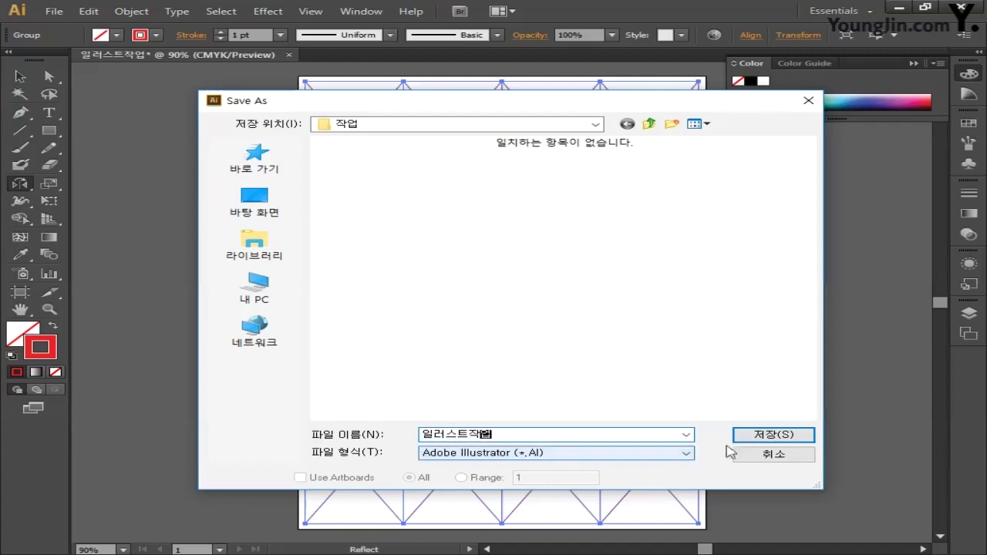
click(772, 435)
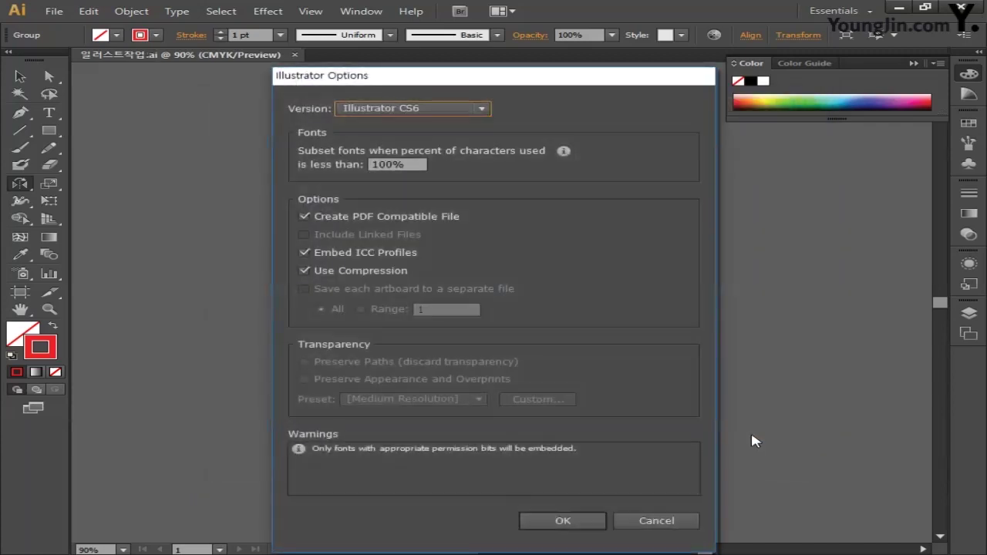
click(577, 519)
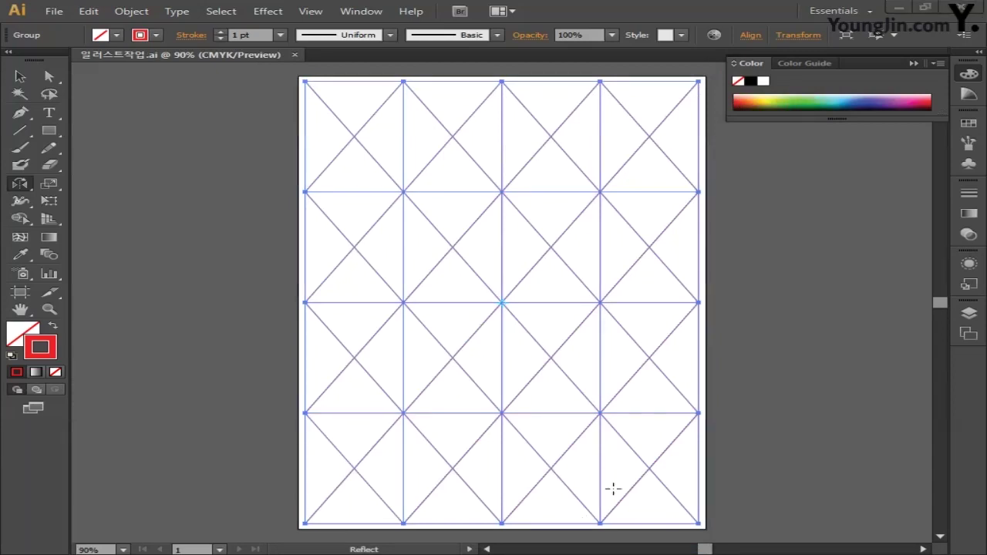
Step: Turn on Overprint Preview for the document, with an empty area of the canvas beside the artboard in view
key(space)
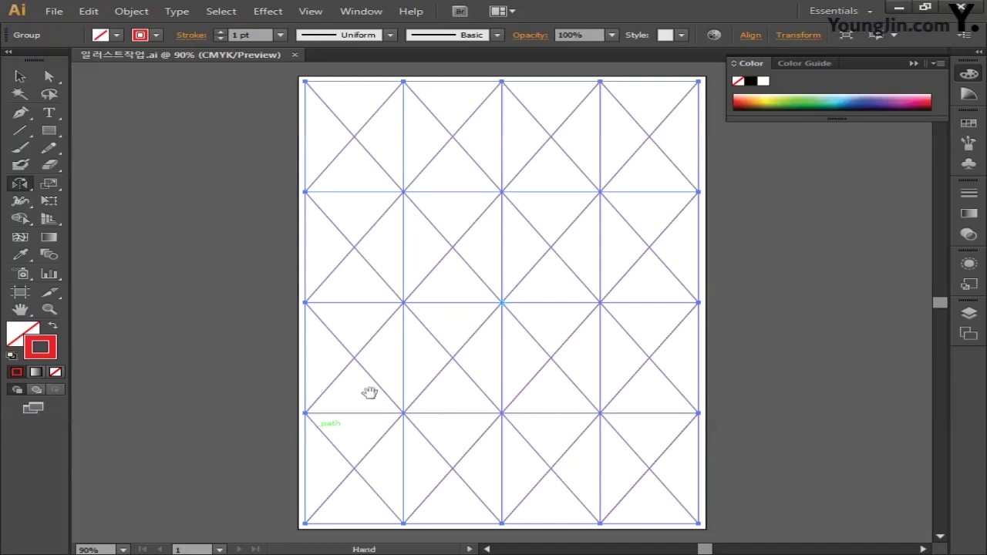
drag(233, 339, 603, 337)
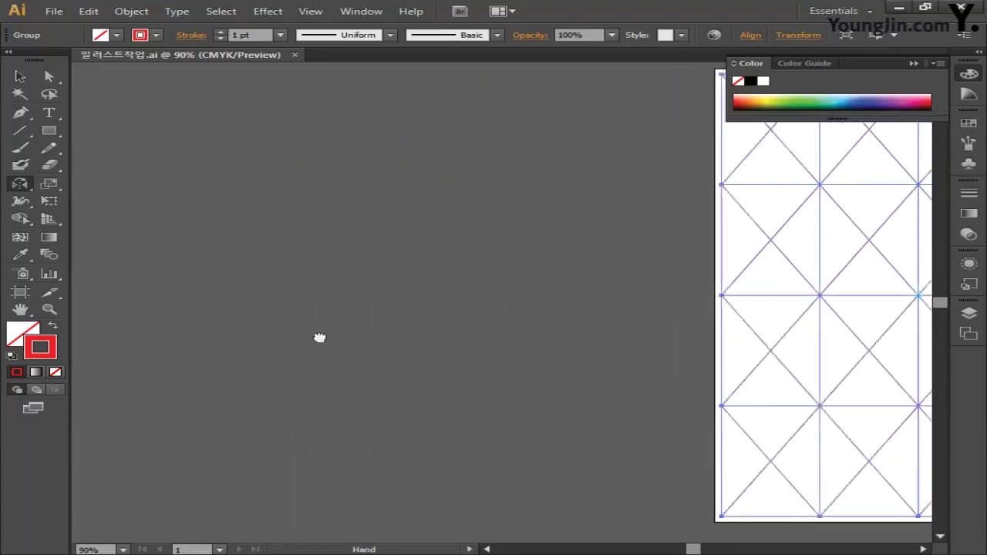
drag(319, 336, 617, 334)
drag(360, 333, 444, 332)
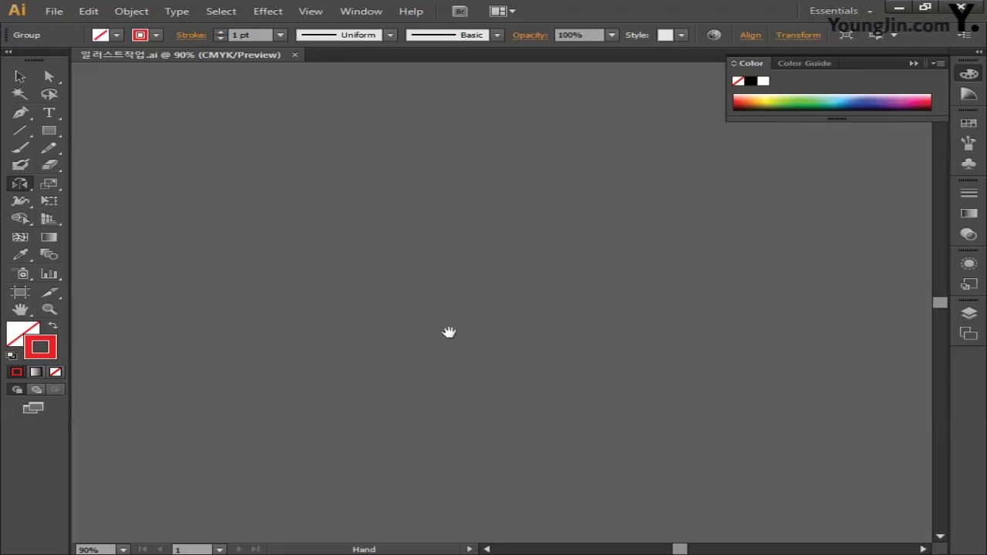
click(311, 13)
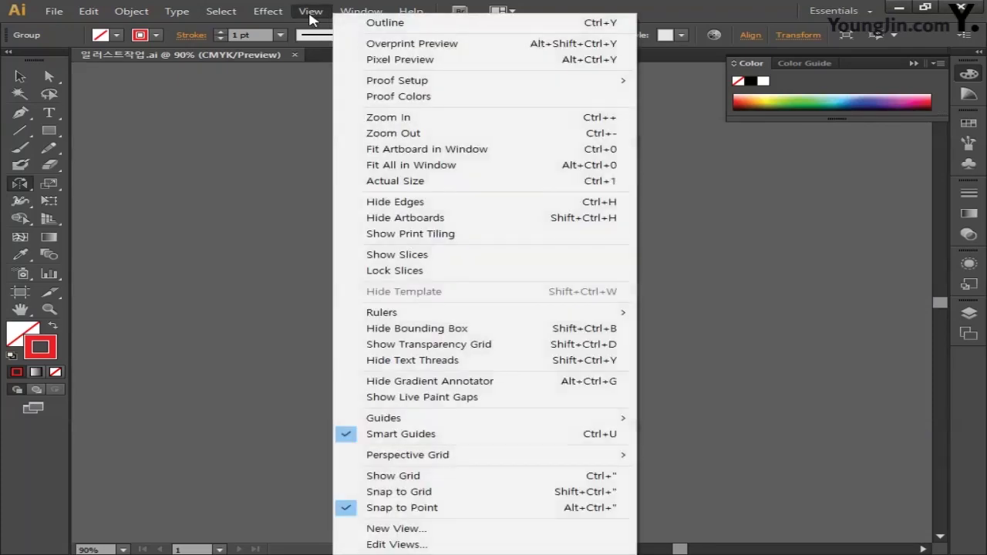
click(357, 45)
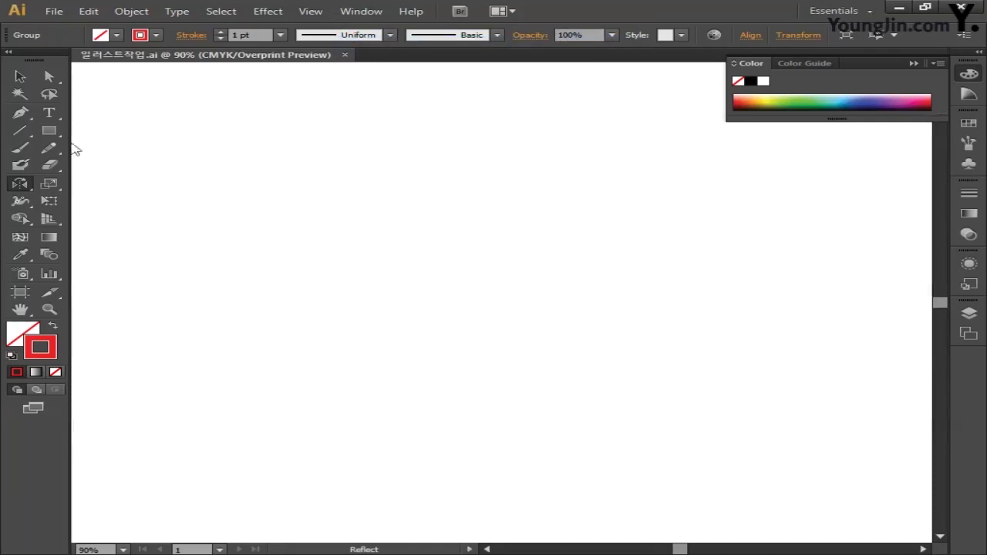
Step: Draw a wide ellipse in the empty canvas area with the Ellipse tool and give it a dark gray 5b5b5b fill without stroke
drag(49, 130, 134, 164)
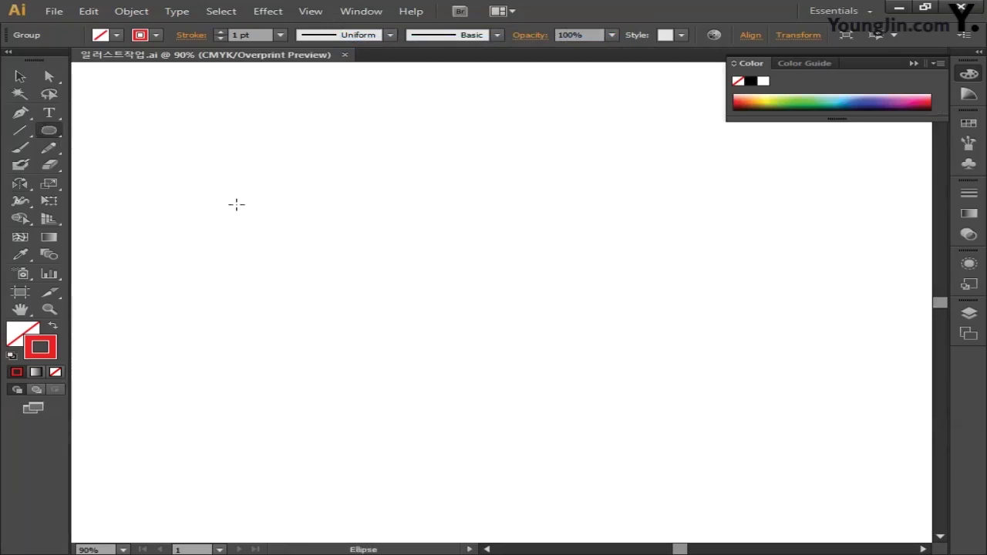
drag(205, 147, 725, 421)
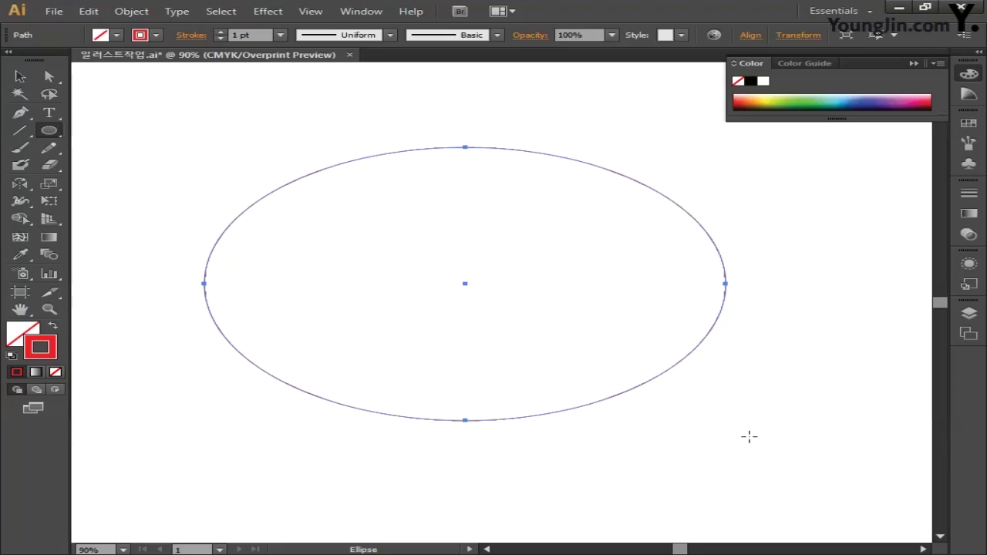
double_click(30, 332)
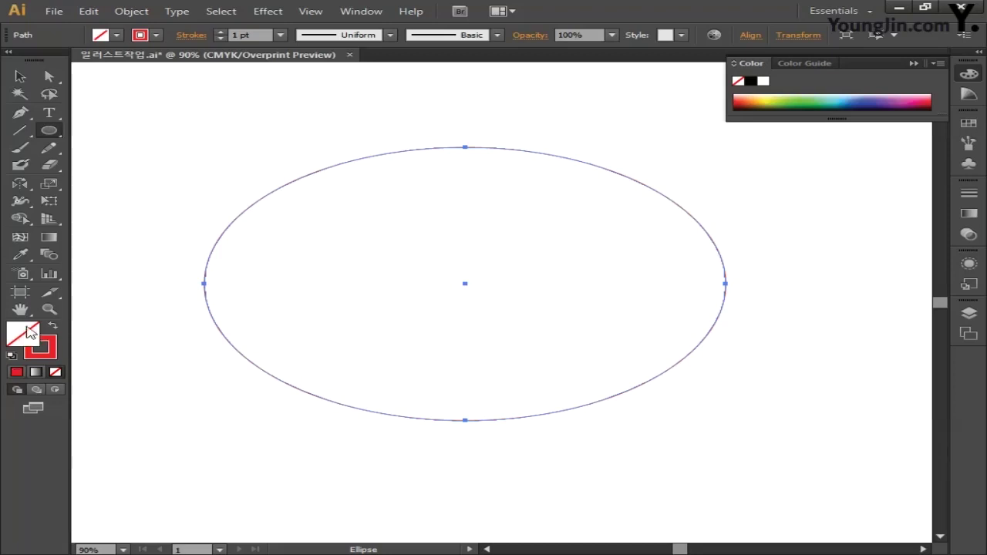
drag(296, 330, 239, 314)
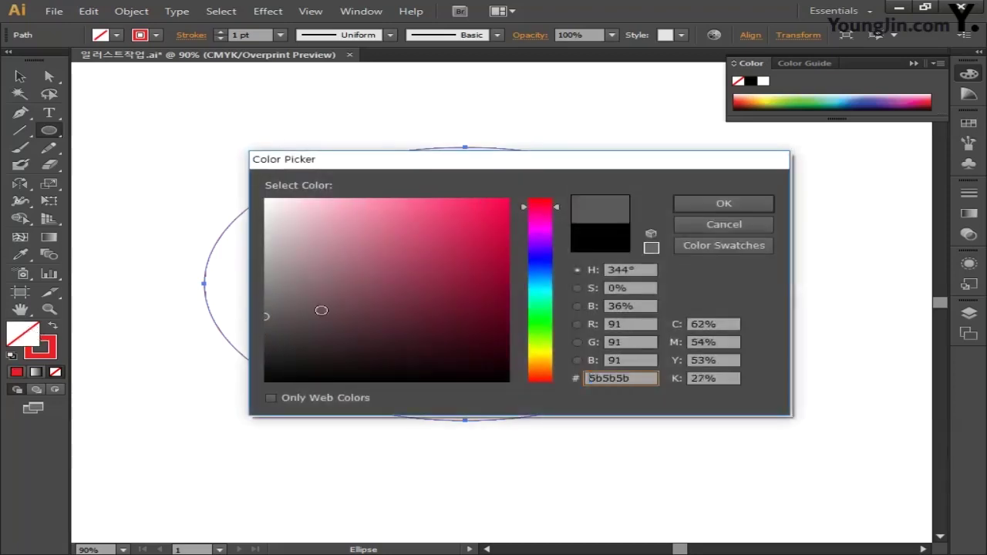
click(697, 205)
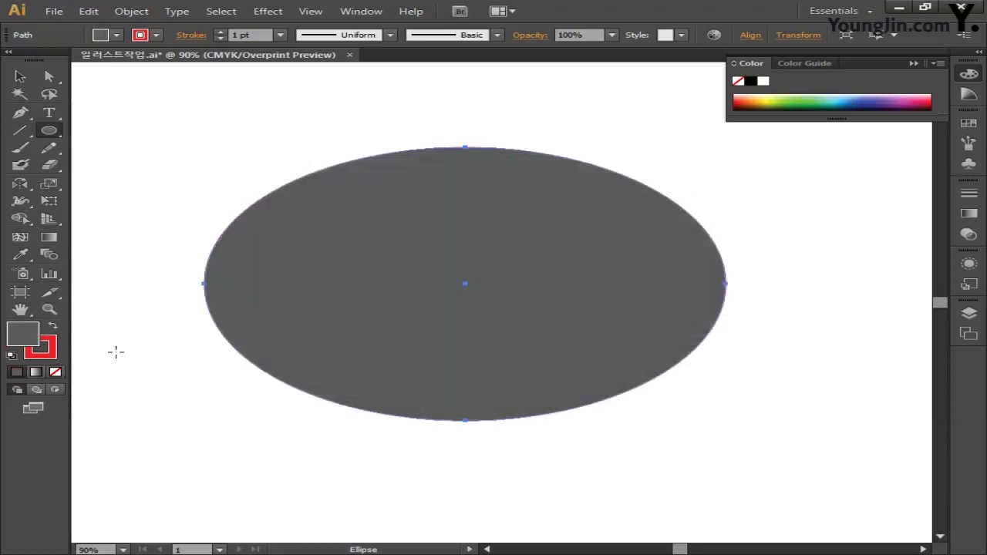
click(51, 357)
click(56, 372)
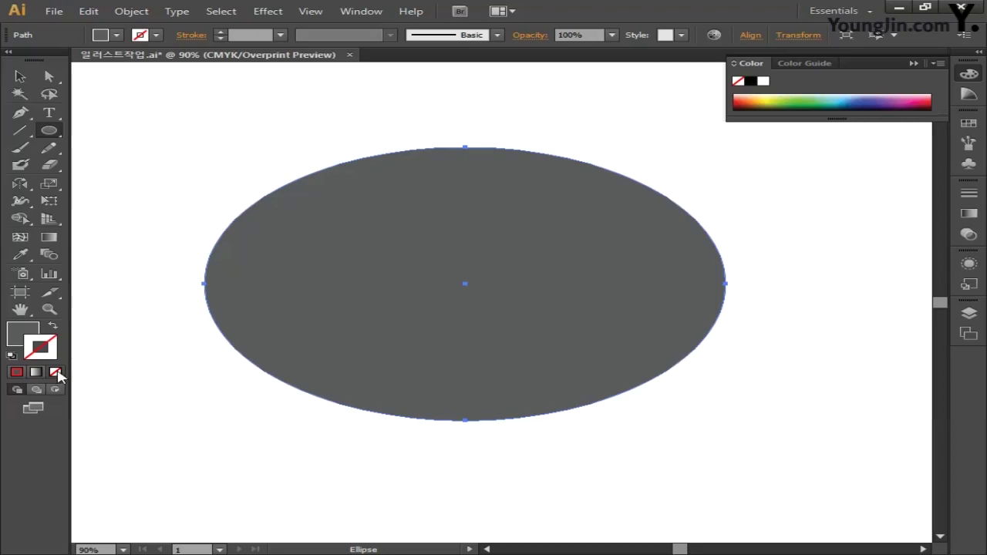
Step: Draw a closed, curved speech-bubble tail with the Pen tool, overlapping the ellipse's lower right edge and pointing outward to the lower right
click(22, 116)
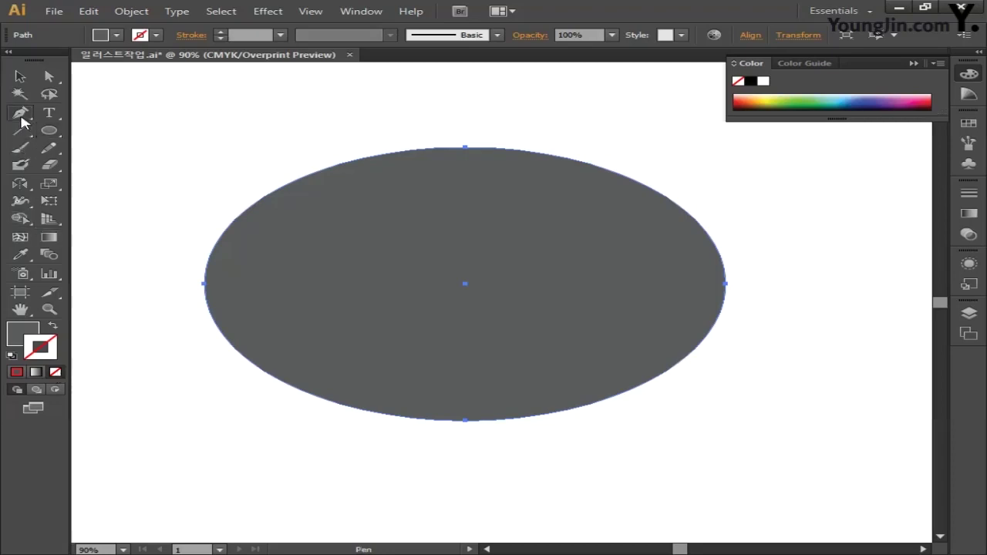
click(570, 387)
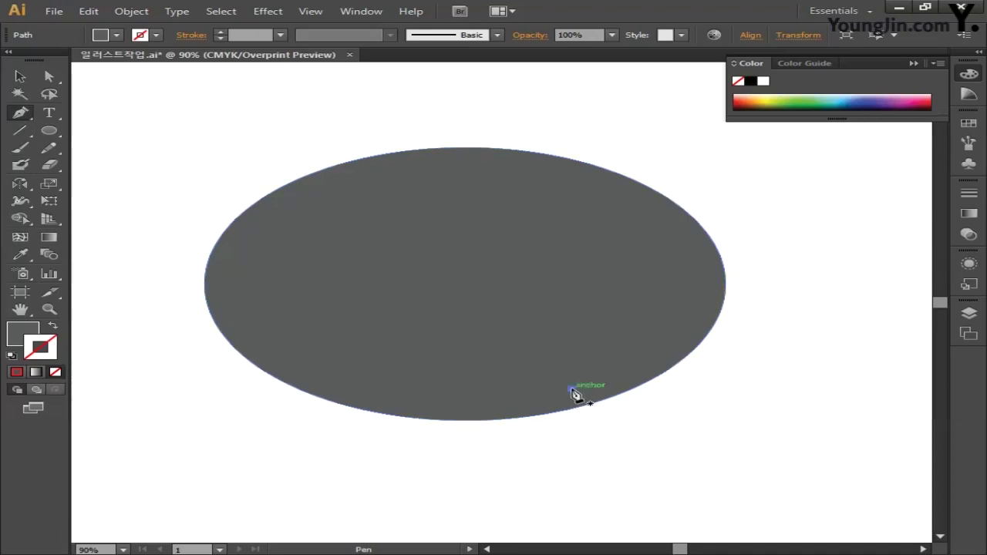
click(644, 359)
drag(710, 437, 771, 452)
click(709, 438)
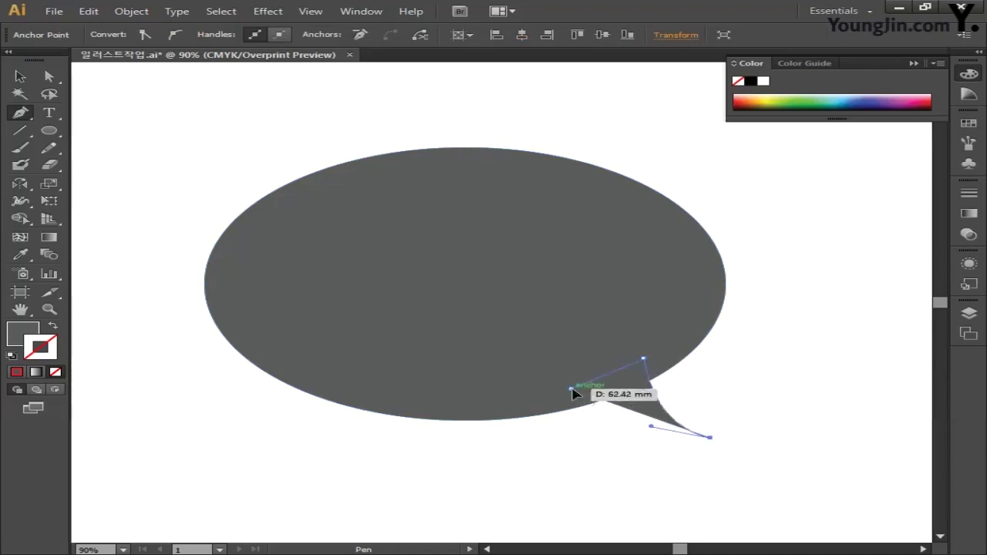
drag(570, 387, 530, 330)
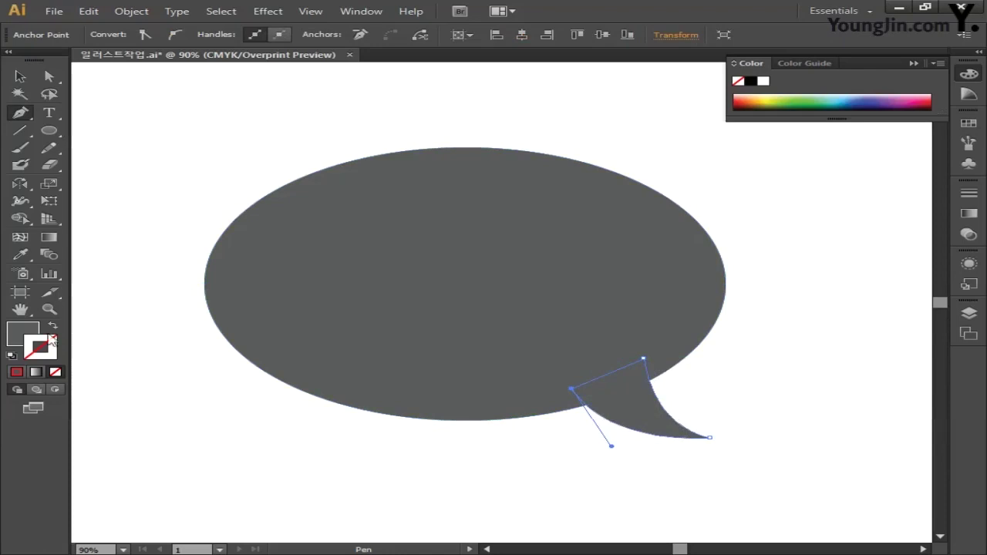
Step: Fill the speech-bubble tail with dark crimson 832d46, leaving it without a stroke
click(28, 333)
double_click(28, 333)
drag(393, 324, 427, 286)
click(696, 208)
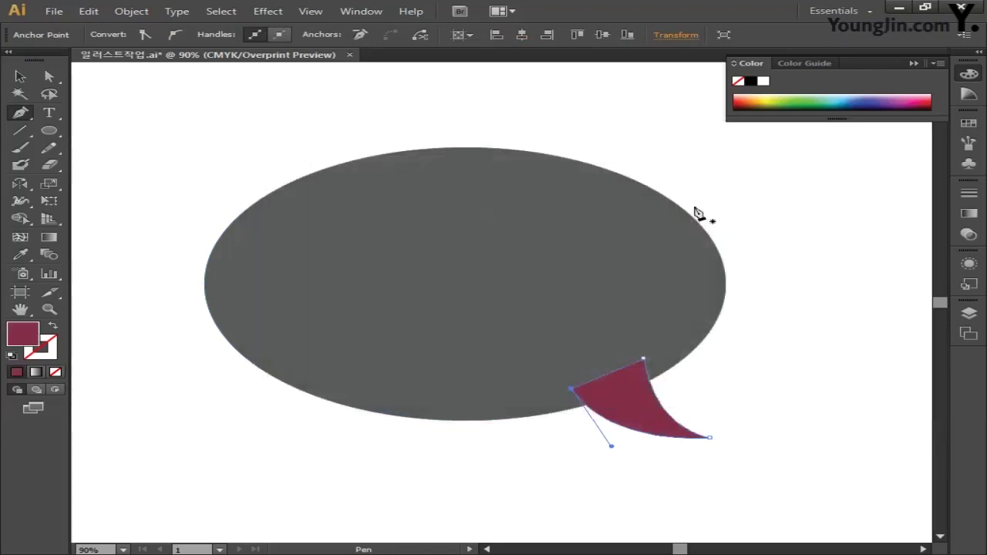
click(49, 353)
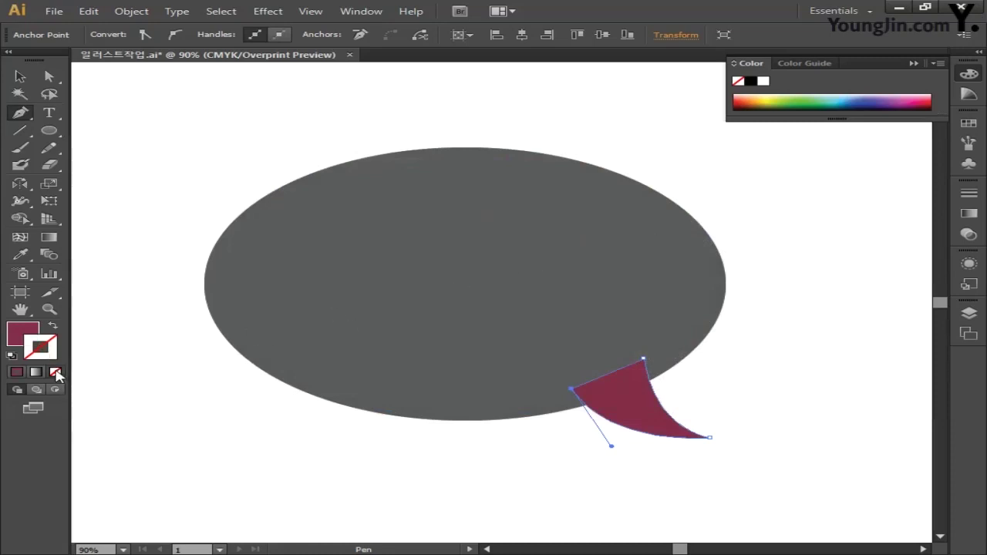
Step: Select the ellipse together with the tail and unite them into one speech-bubble shape with Pathfinder
click(24, 80)
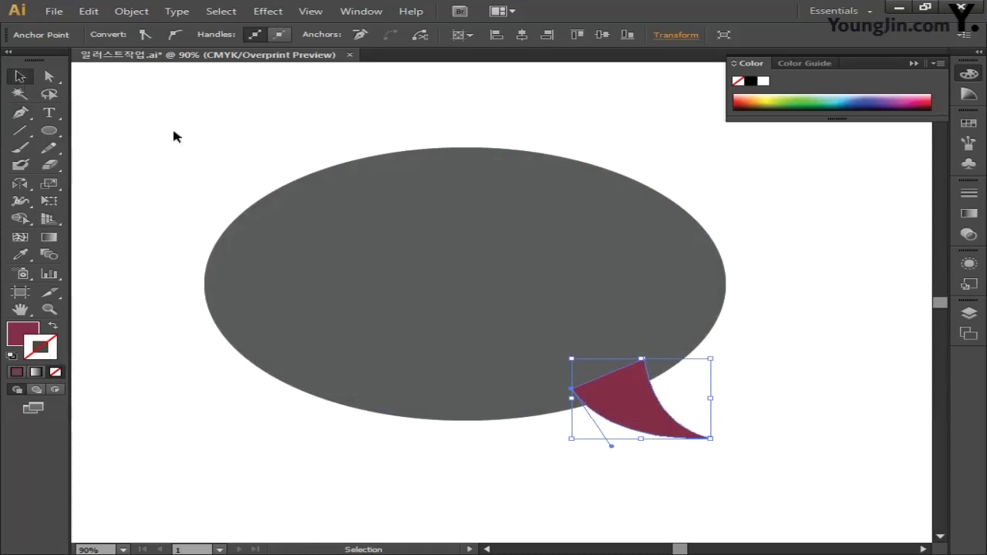
drag(161, 124, 776, 502)
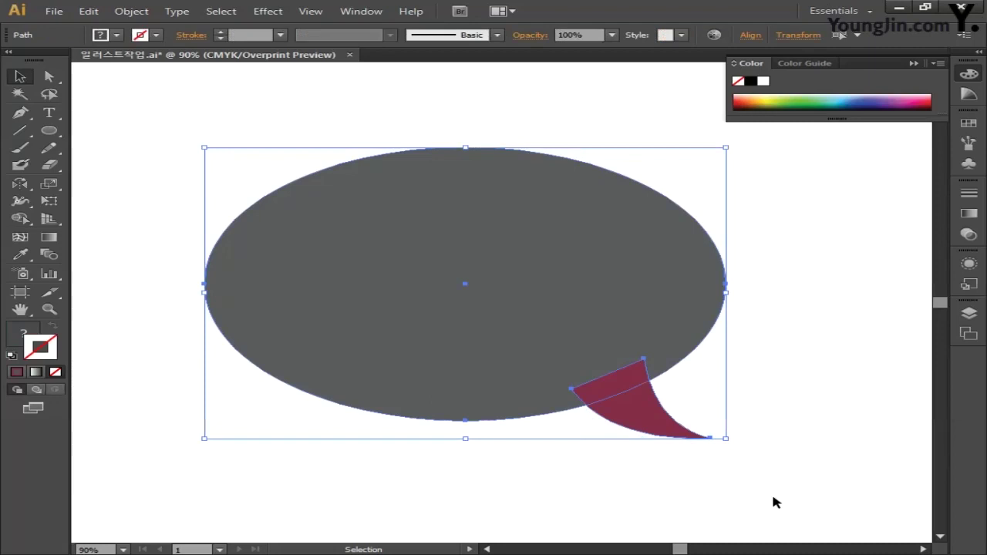
click(360, 13)
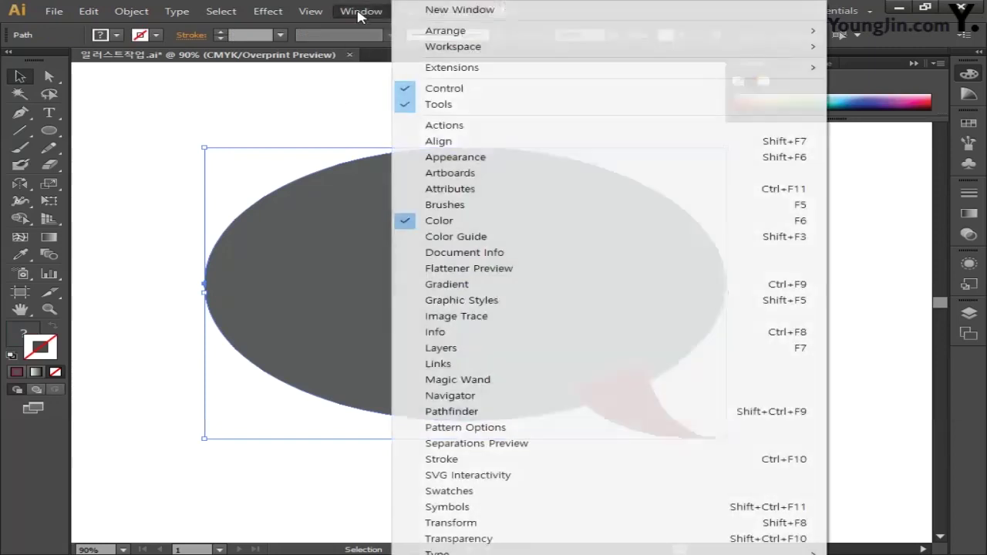
click(494, 412)
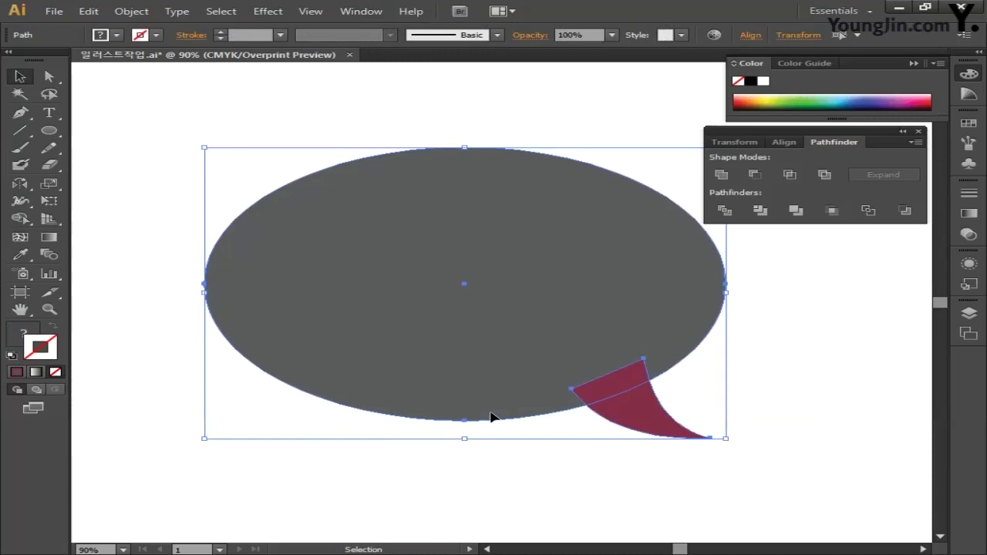
click(721, 176)
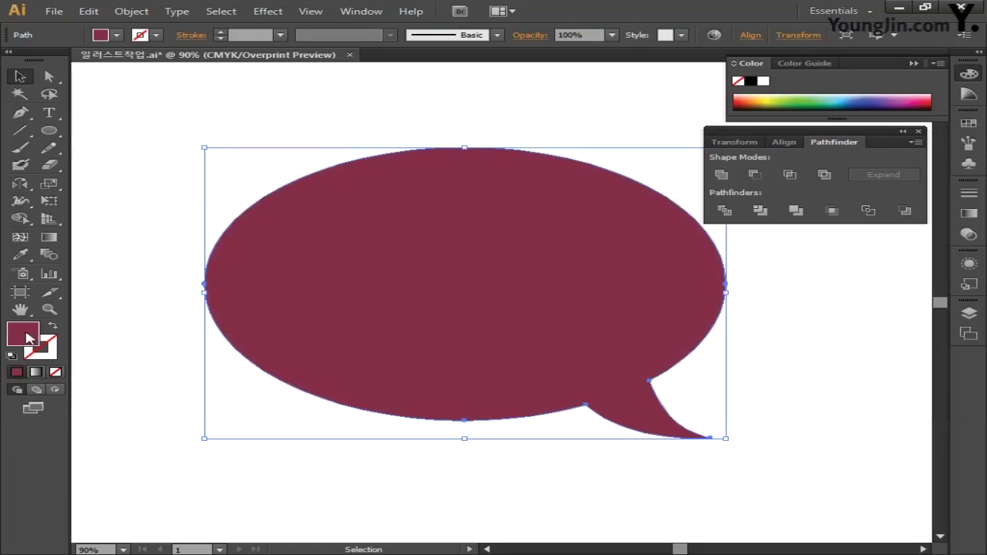
Step: Set the speech bubble's fill to CMYK 80, 0, 100, 0 and keep its stroke at none
double_click(27, 338)
click(677, 323)
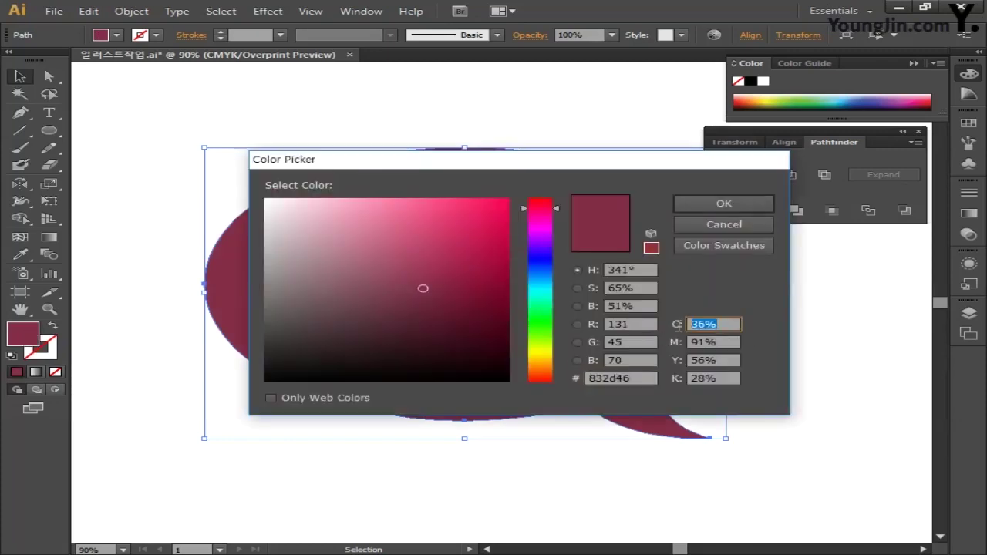
text(80)
key(Tab)
text(0)
key(Tab)
text(1)
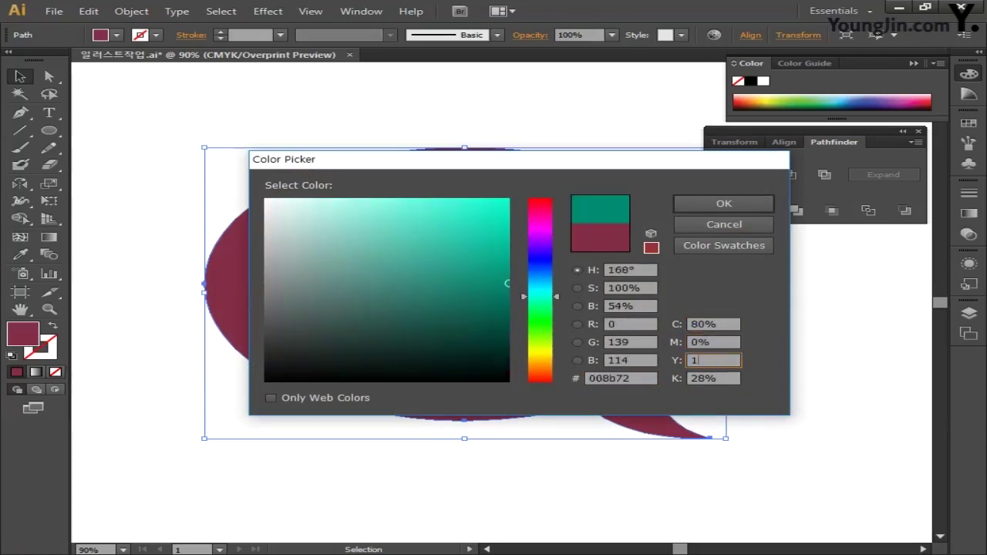
key(Tab)
text(0)
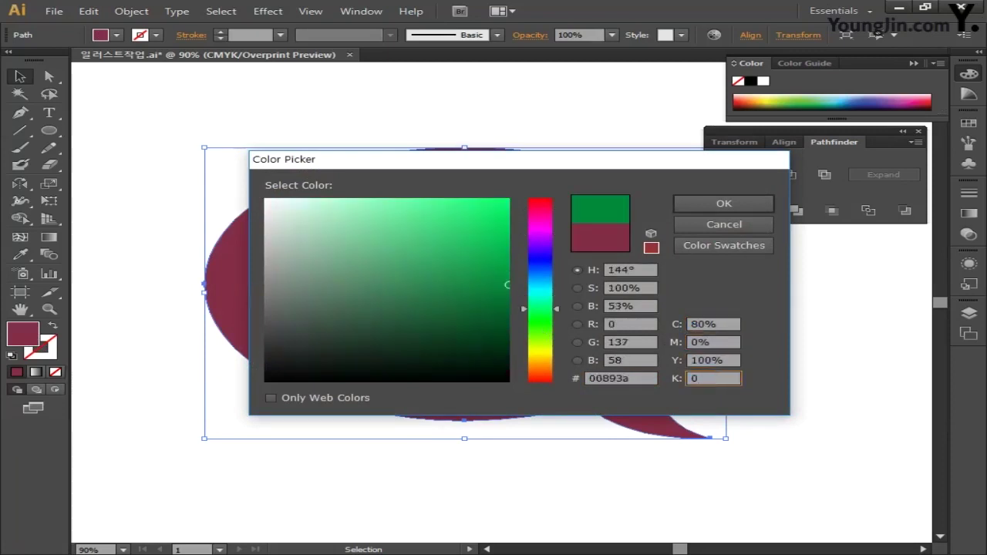
click(698, 205)
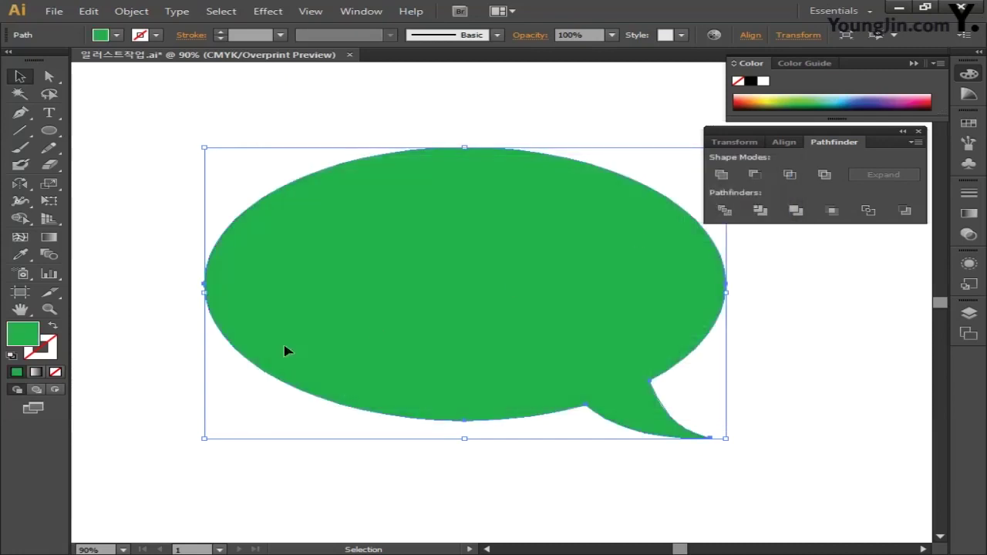
click(55, 354)
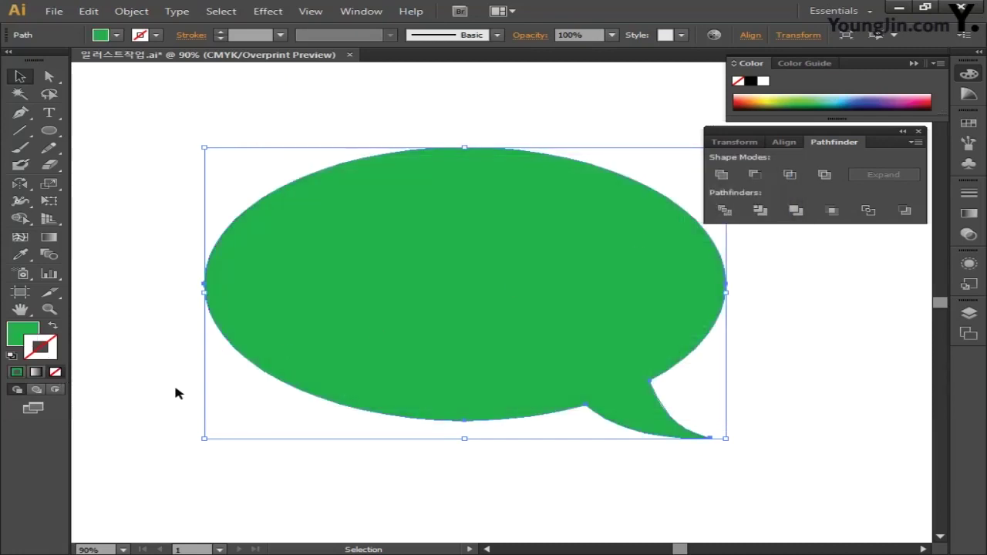
Step: Offset the speech bubble's path by -3 mm with Miter joins and a miter limit of 4, previewing the result, and deselect it
click(149, 11)
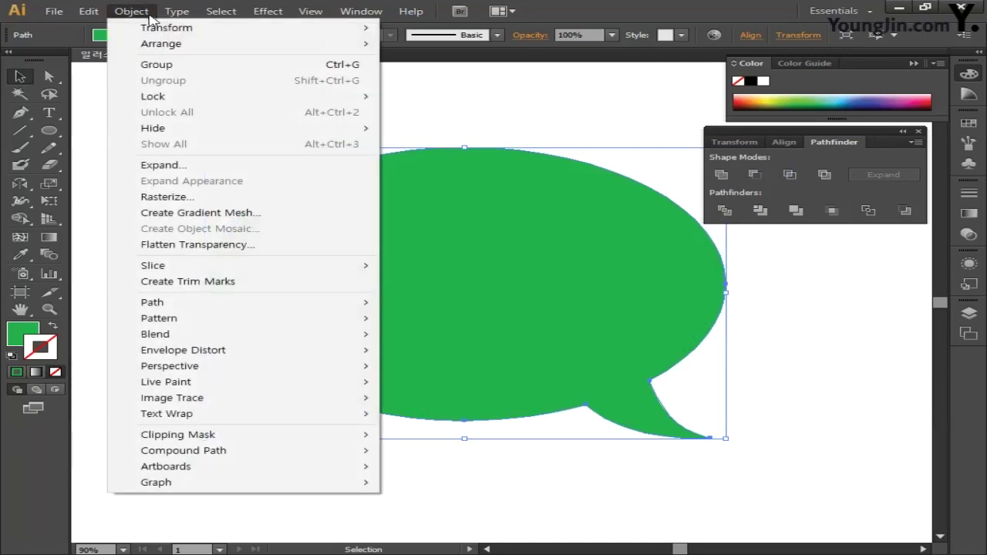
mouse_move(185, 304)
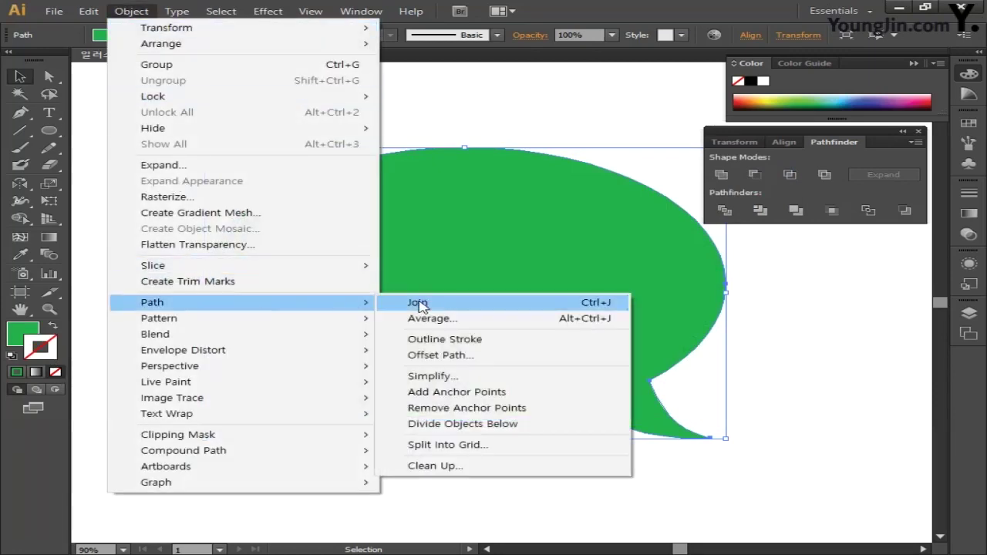
click(439, 354)
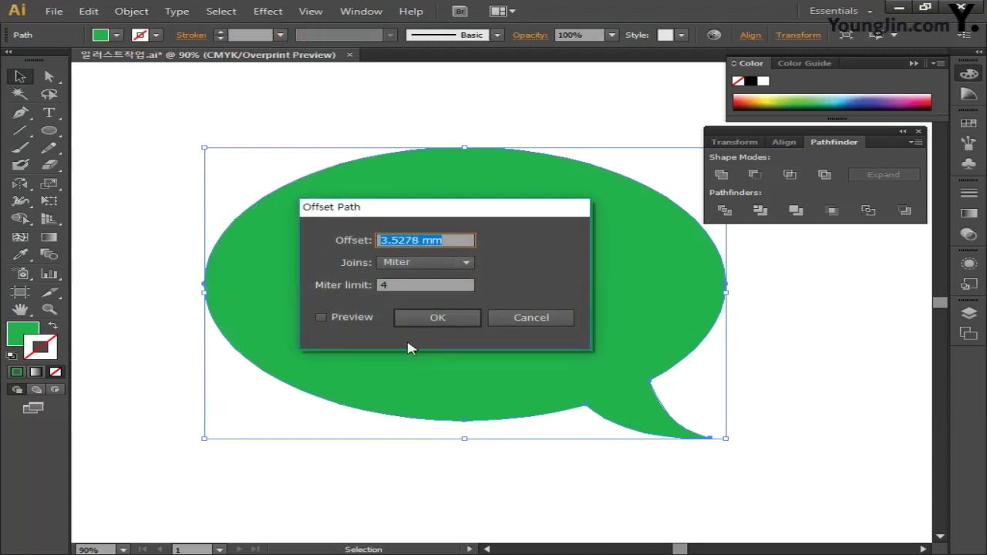
click(359, 318)
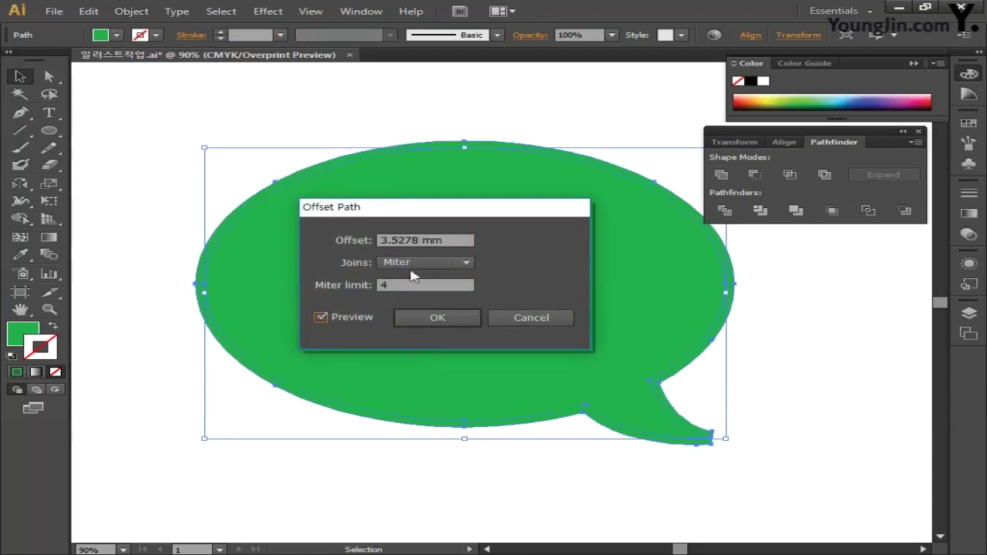
click(455, 240)
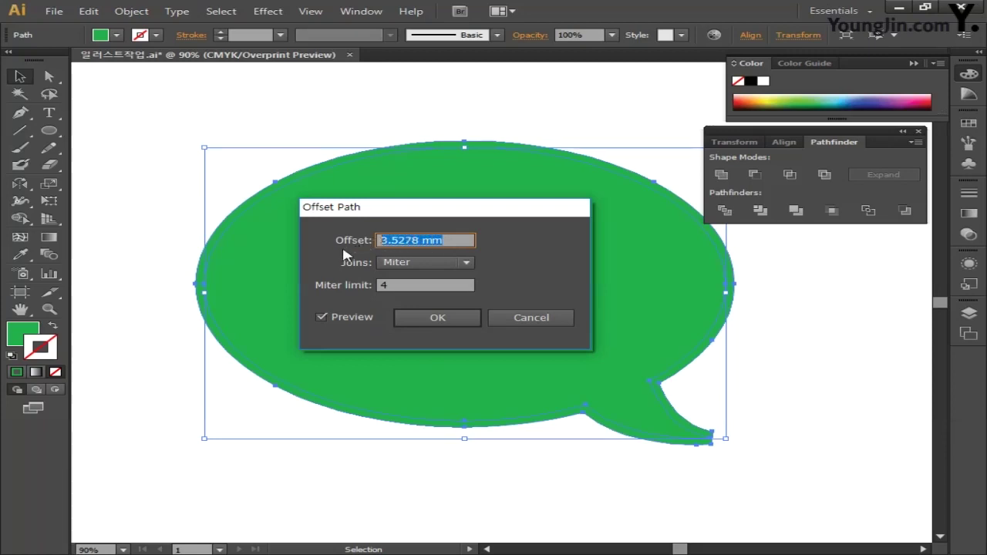
text(-3)
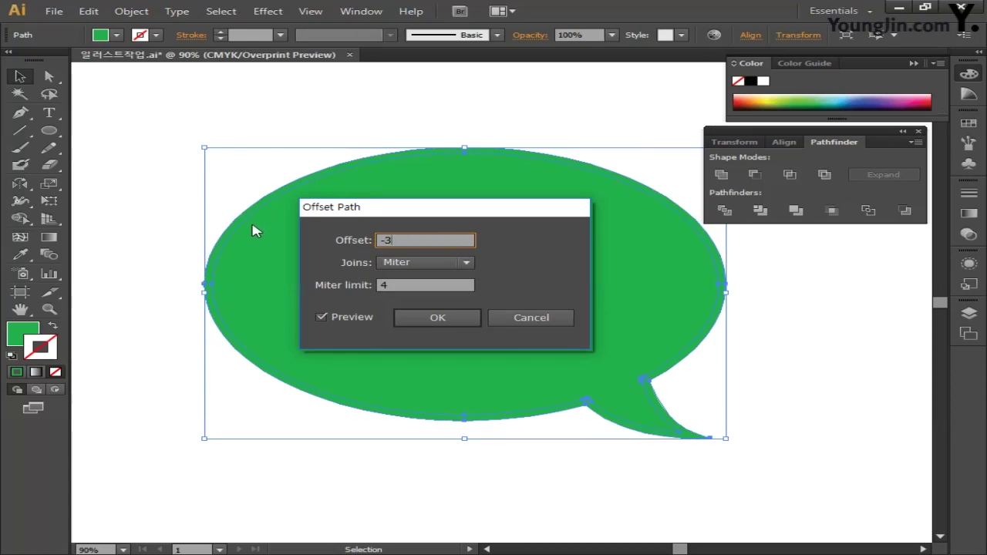
click(433, 319)
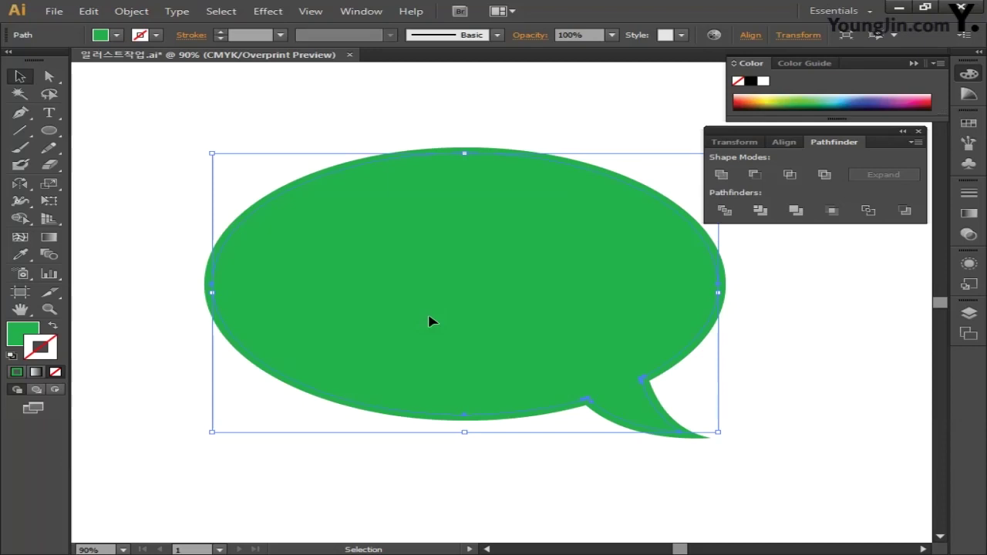
click(365, 131)
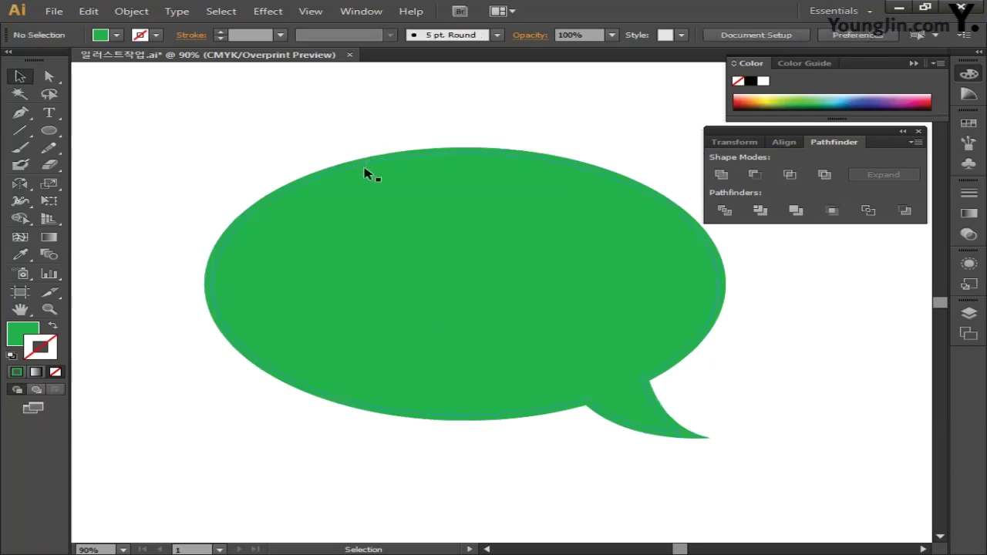
Step: Fill the inner offset bubble shape with a linear gradient at a 90° angle
click(365, 173)
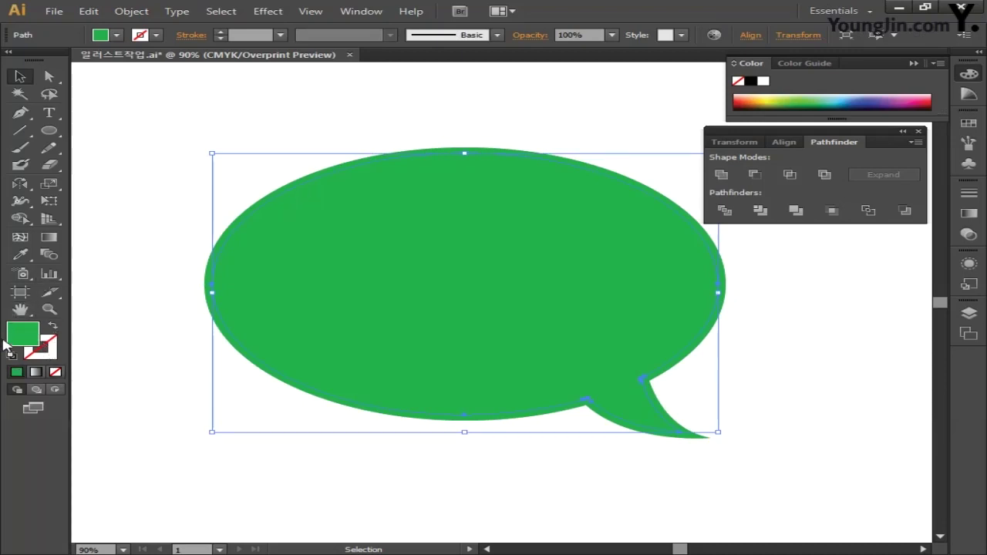
click(48, 239)
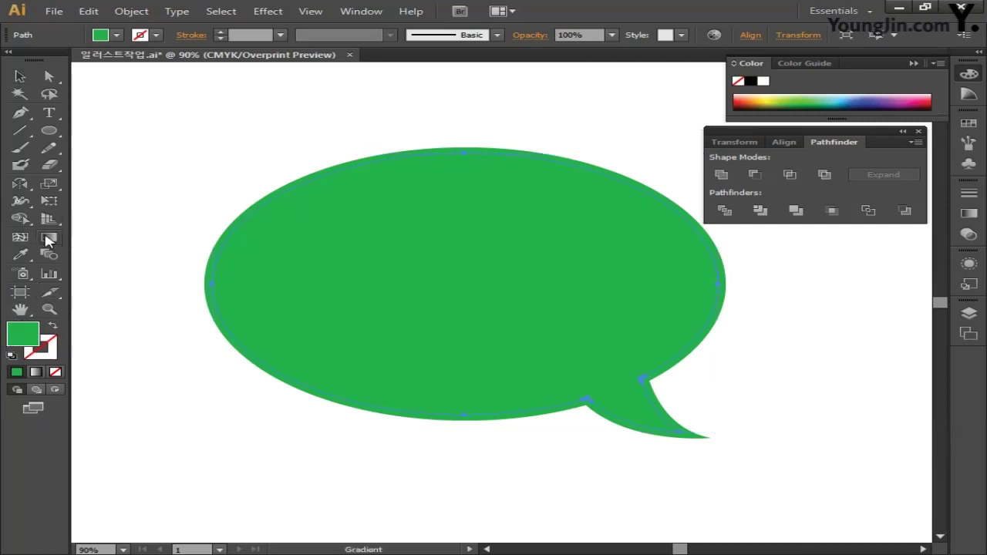
double_click(48, 239)
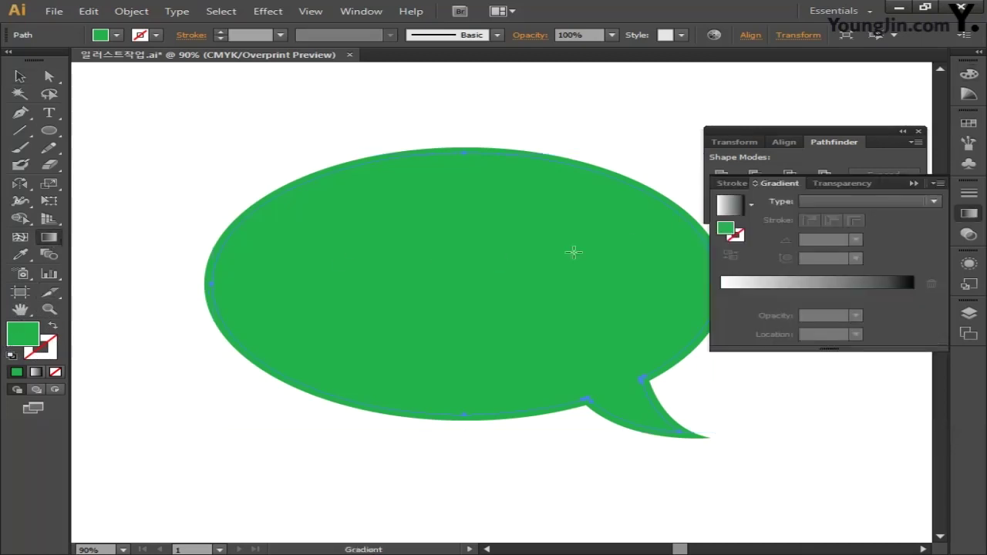
click(832, 202)
click(833, 217)
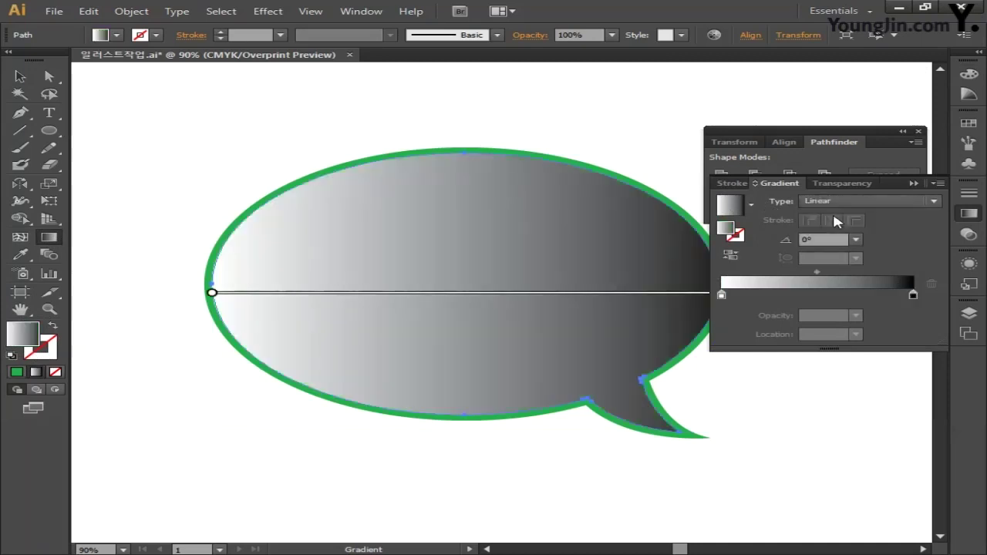
click(824, 239)
text(90)
Step: Switch the inner bubble gradient's white starting stop to the CMYK colour model
double_click(720, 295)
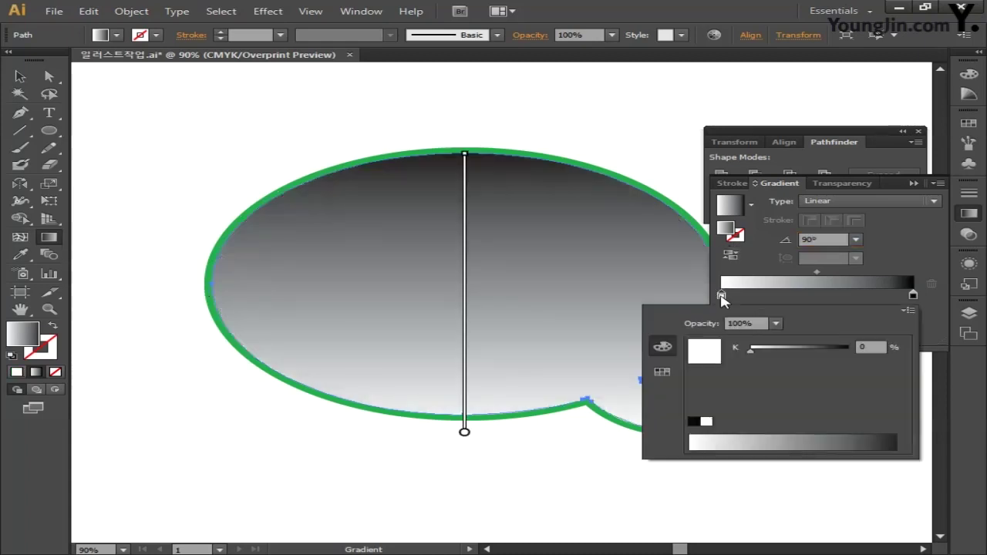
click(910, 311)
click(858, 361)
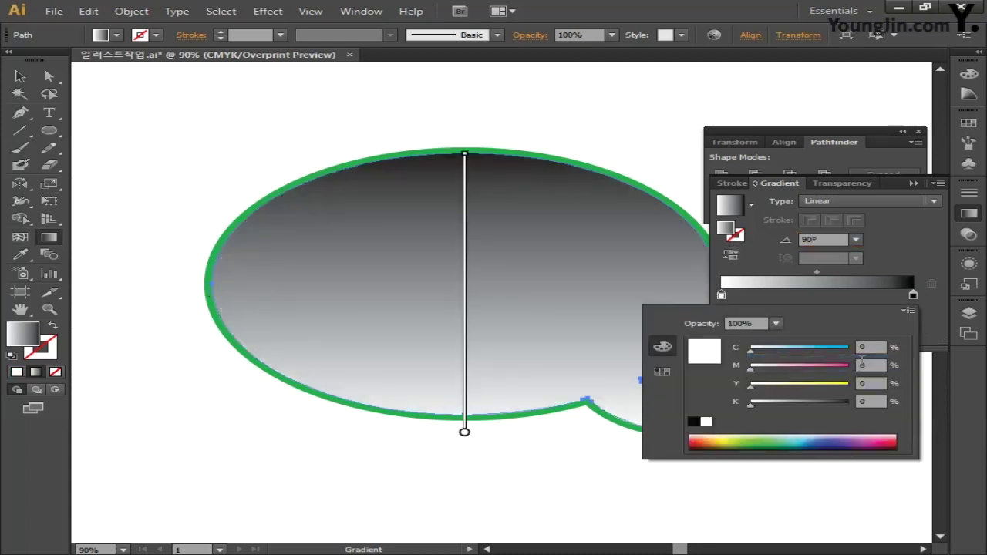
Step: Switch the inner bubble gradient's black end stop to CMYK and set it to 80, 0, 100, 0
double_click(913, 295)
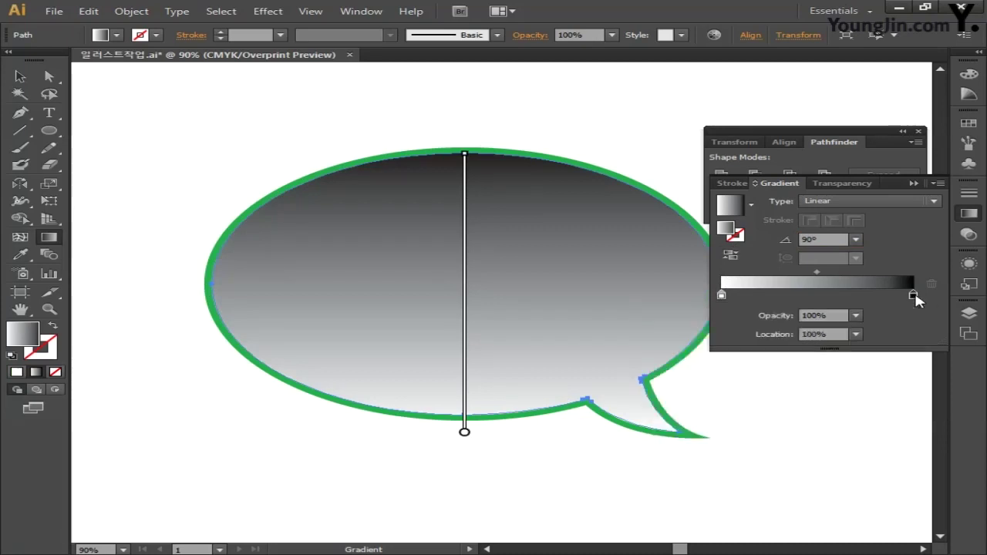
click(910, 311)
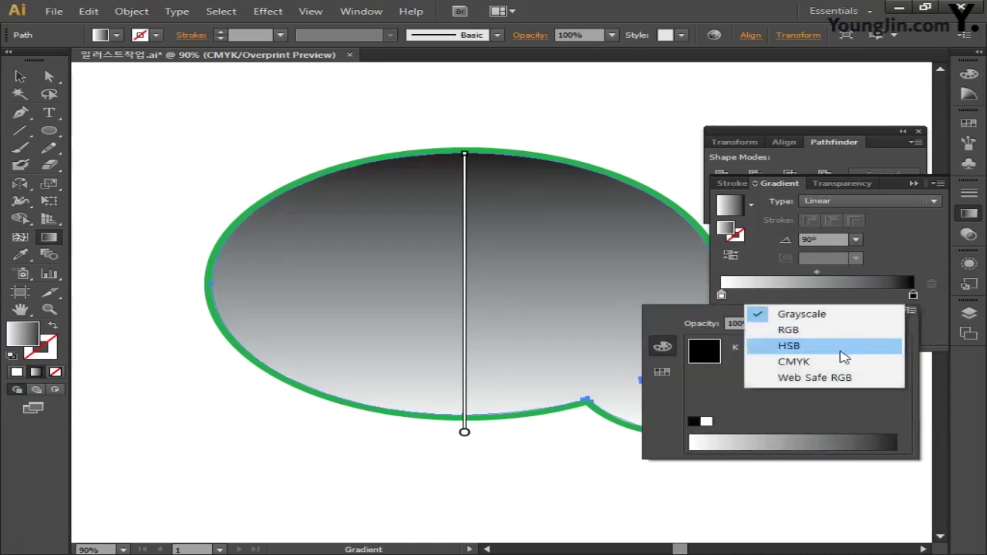
click(818, 361)
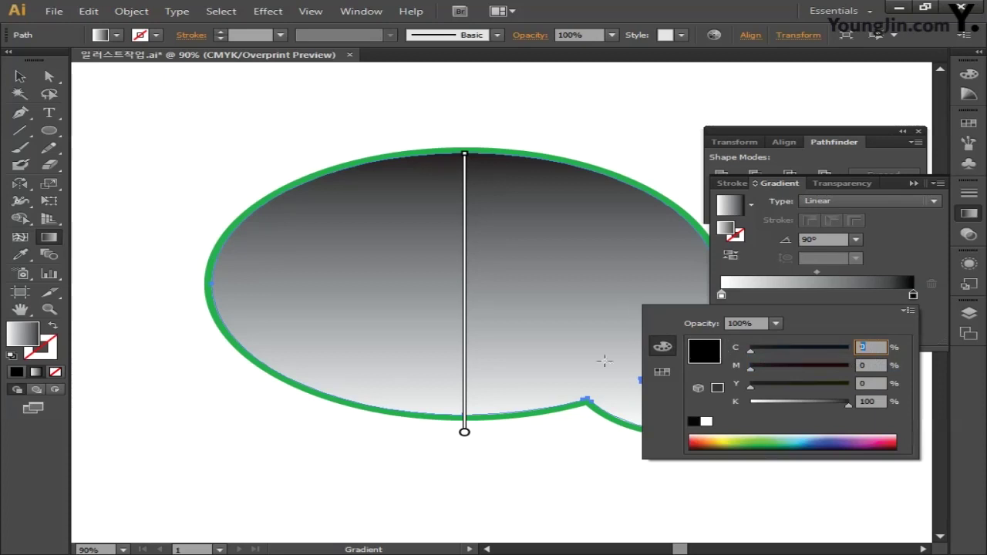
text(80)
key(Tab)
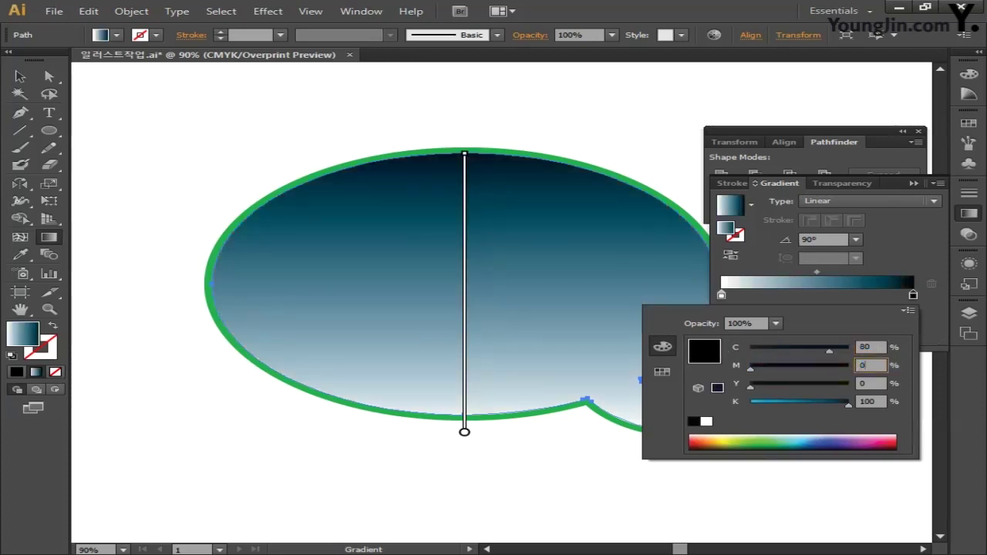
key(Tab)
key(Tab)
text(0)
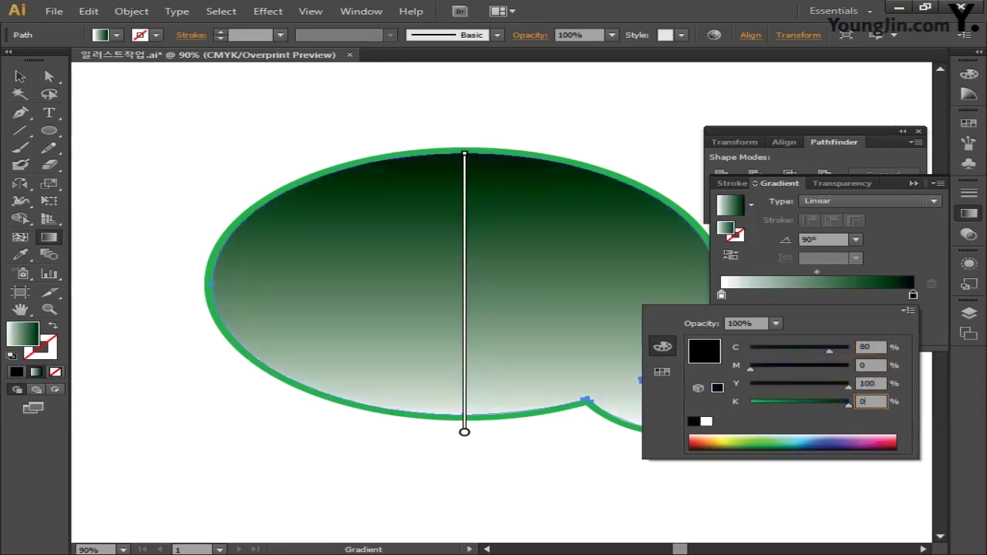
click(913, 297)
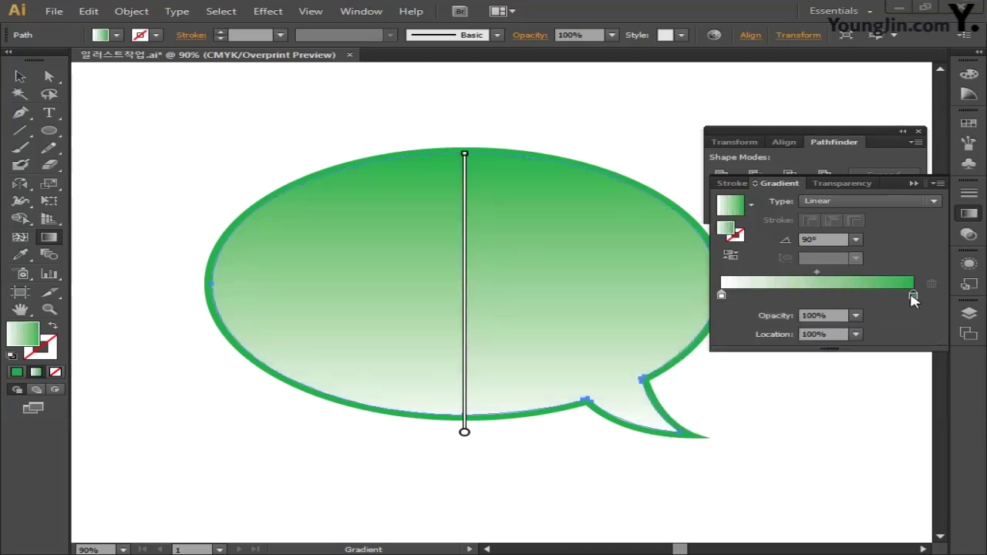
Step: Draw a highlight ellipse in the bubble's upper-left area, tilted about 16° counterclockwise and slightly flattened
click(51, 132)
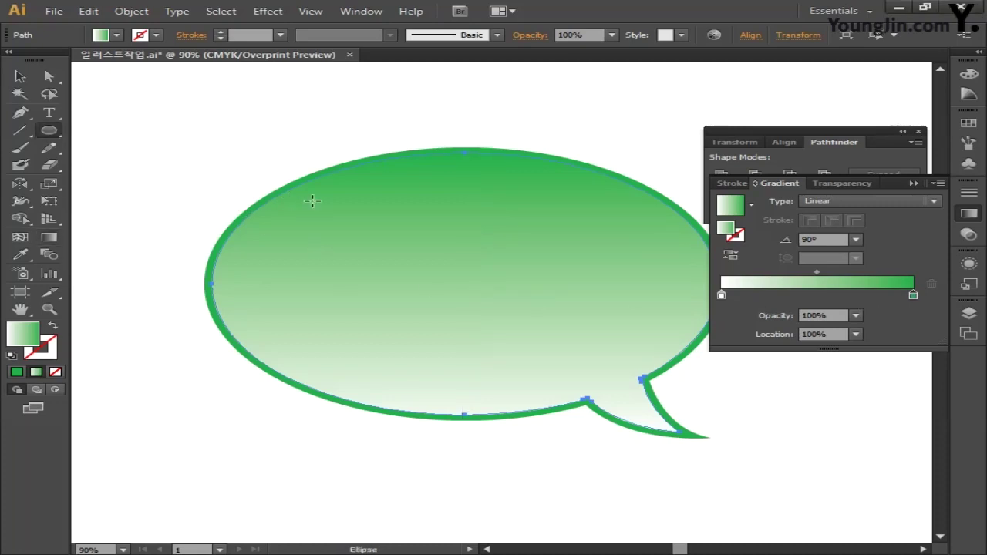
drag(313, 202, 508, 275)
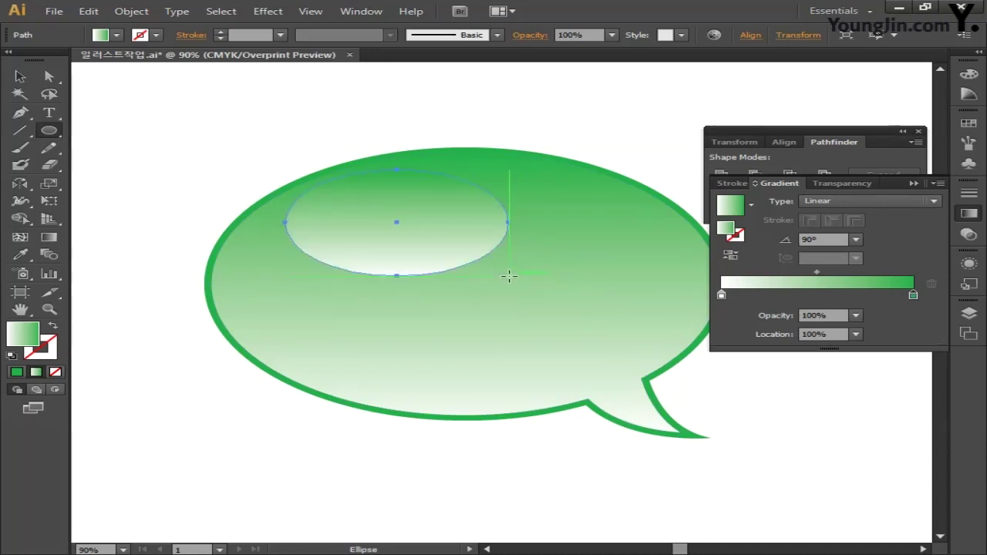
click(20, 77)
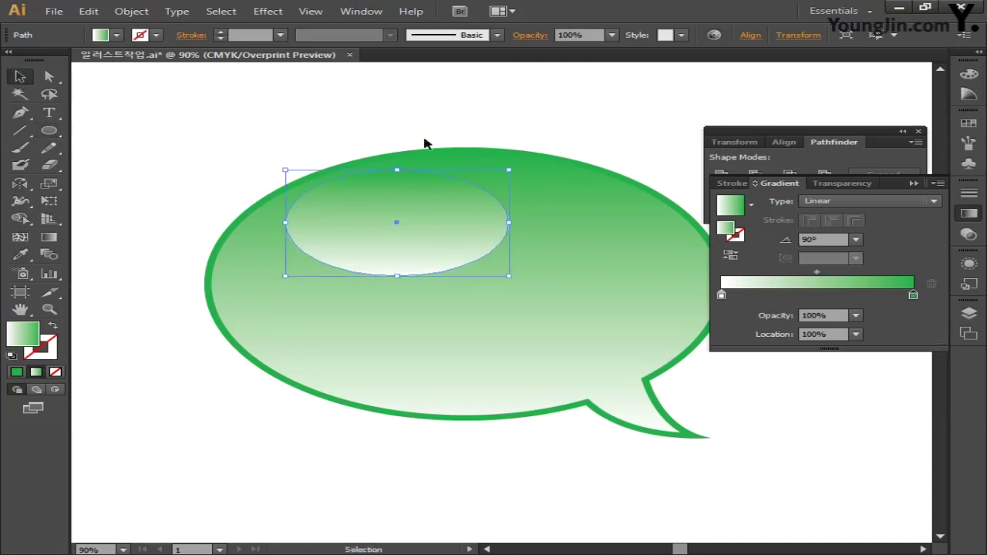
drag(518, 167, 524, 120)
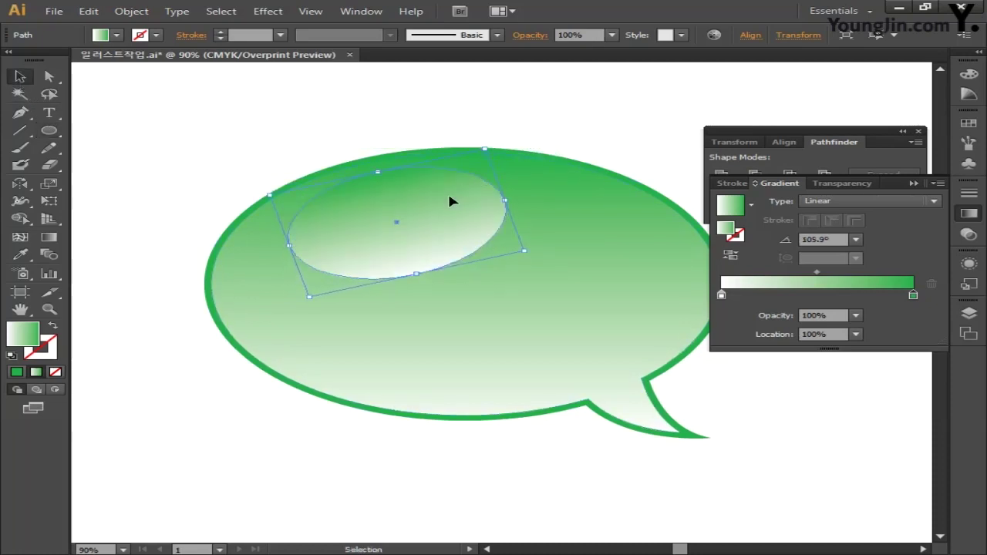
drag(451, 201, 445, 198)
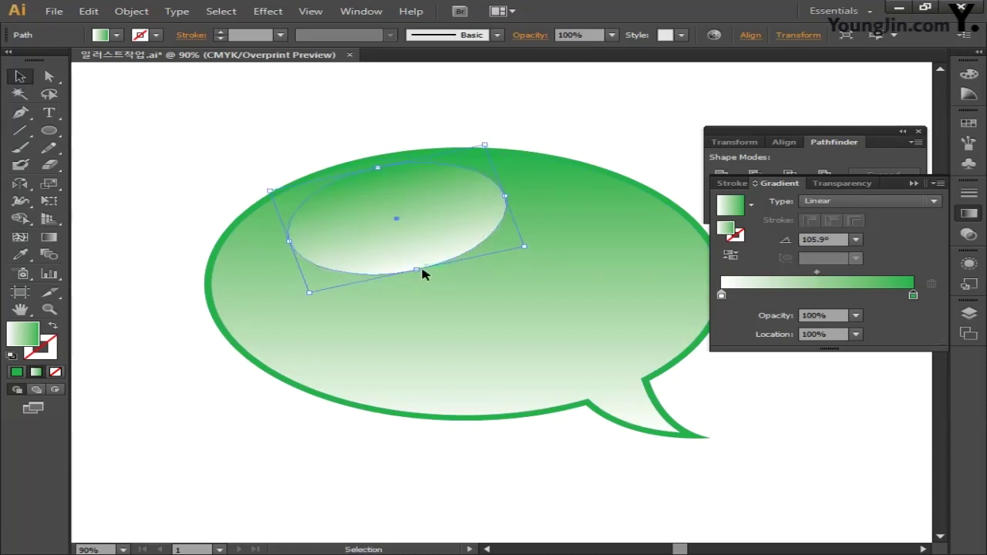
drag(423, 271, 425, 226)
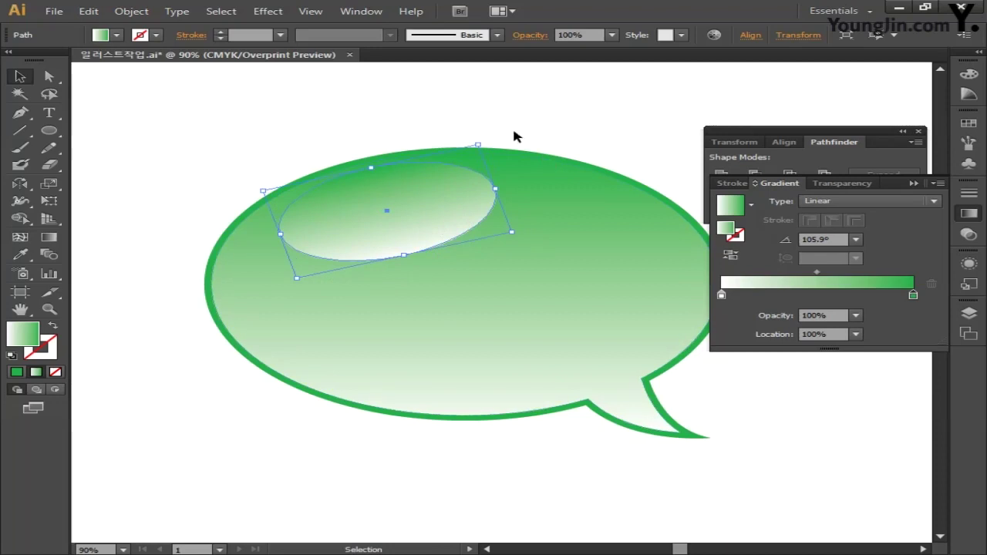
Step: Keep the highlight ellipse's gradient linear and set its angle to -80°
click(53, 240)
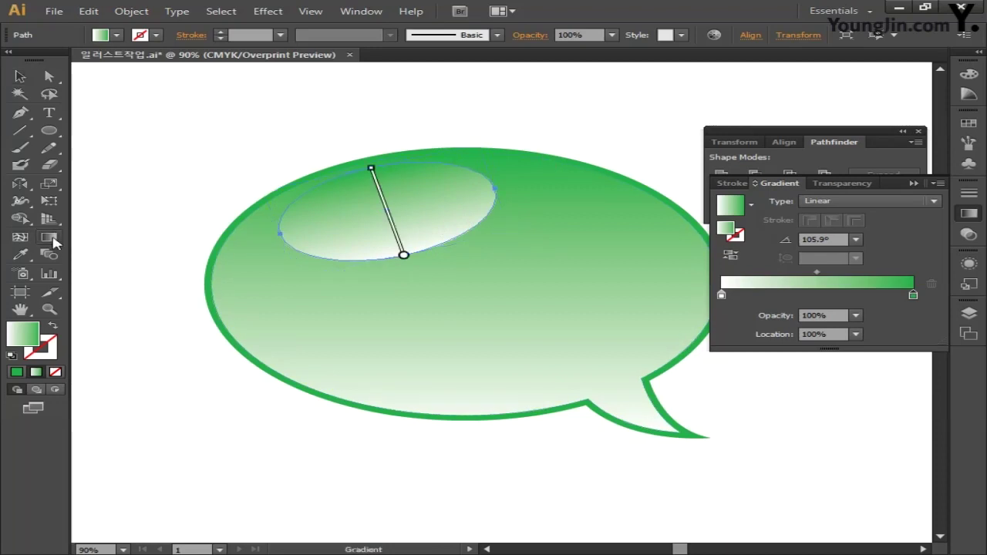
click(826, 202)
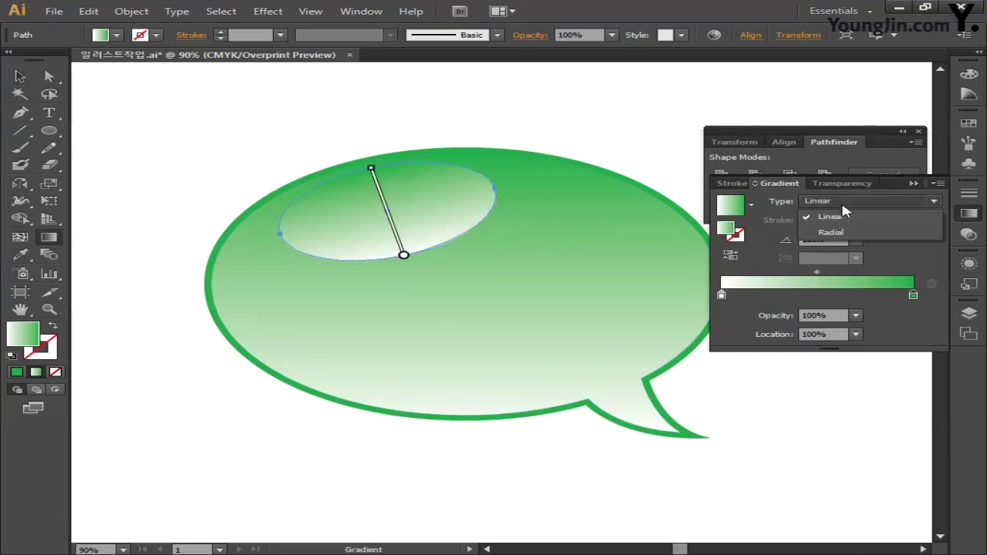
click(830, 218)
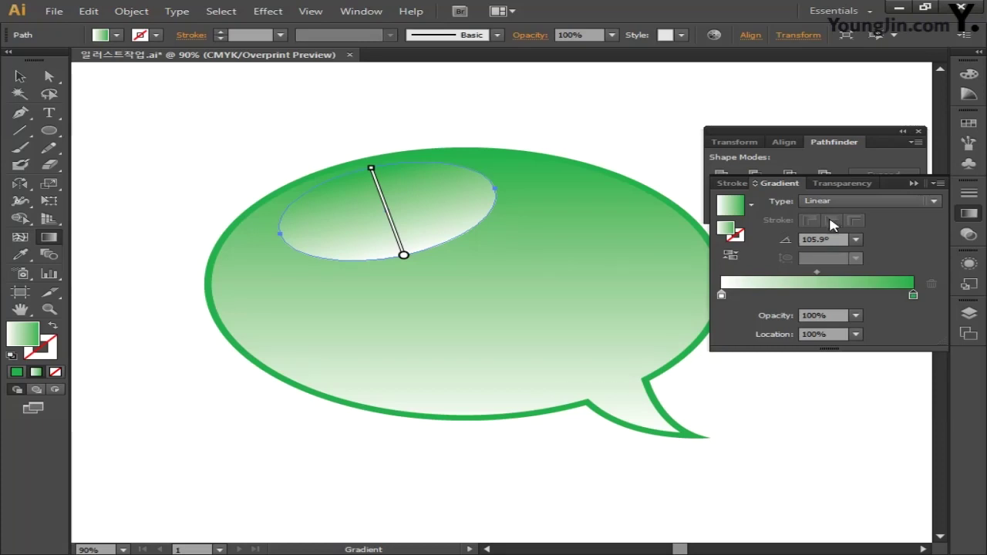
click(840, 239)
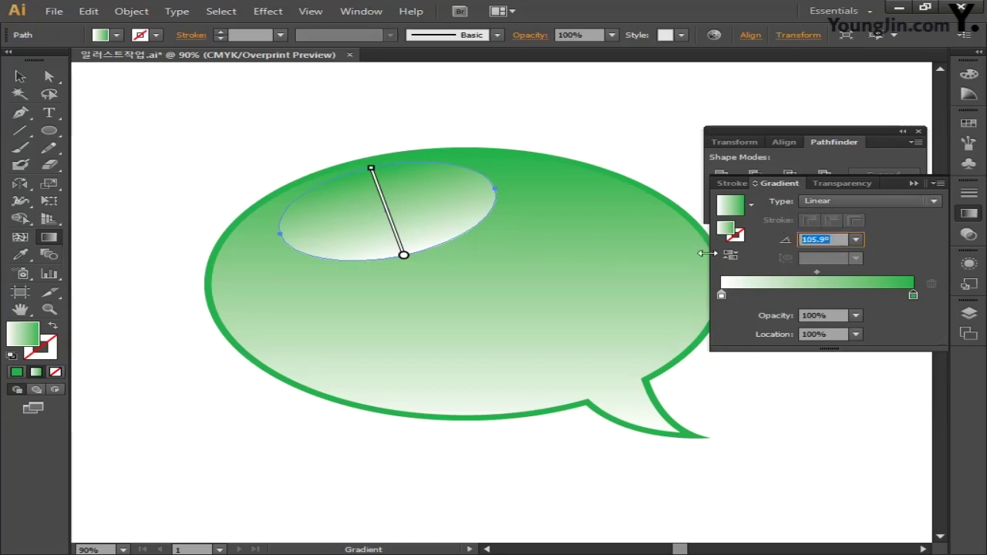
text(-80)
key(Return)
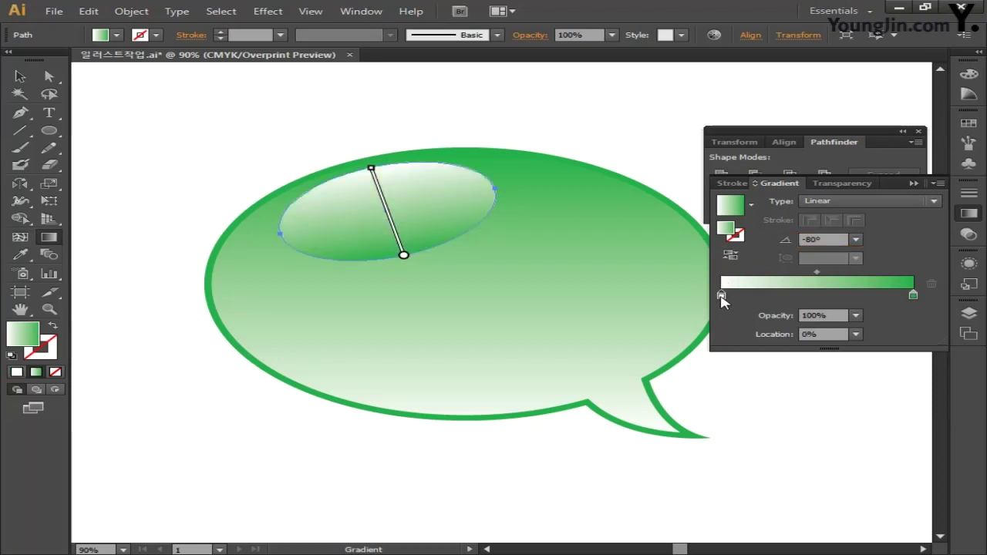
Step: Check the highlight gradient's white starting stop and set its green end stop to CMYK 50, 0, 70, 0
double_click(721, 294)
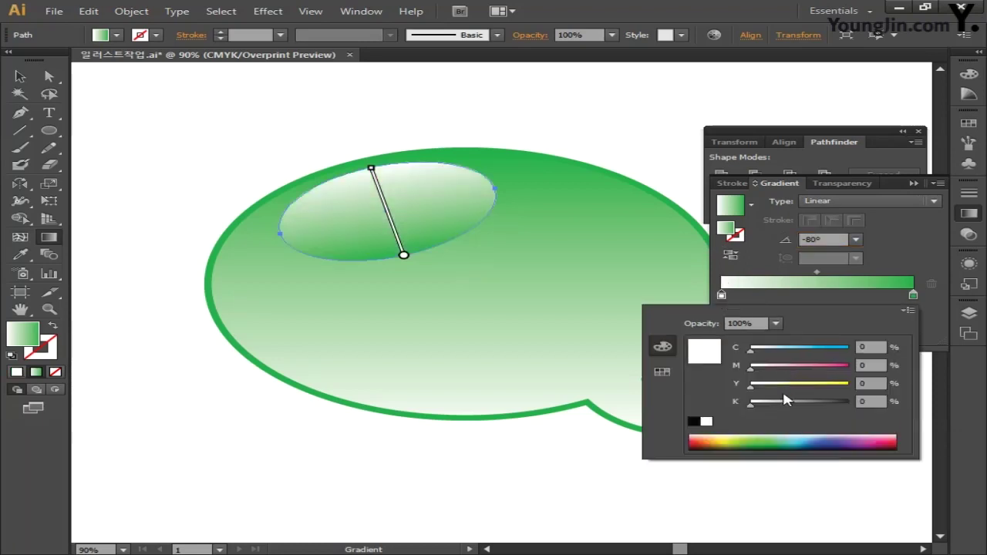
click(912, 296)
double_click(913, 295)
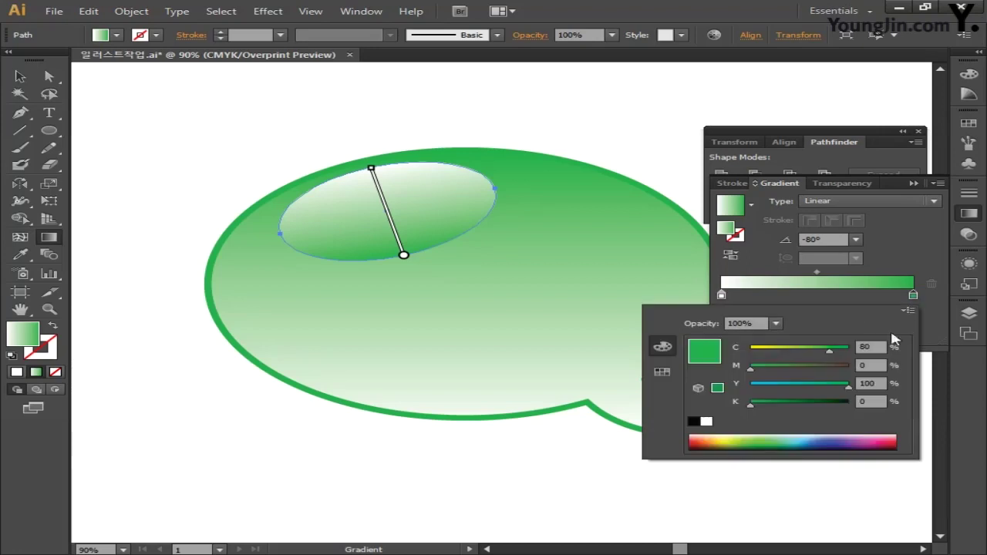
double_click(877, 348)
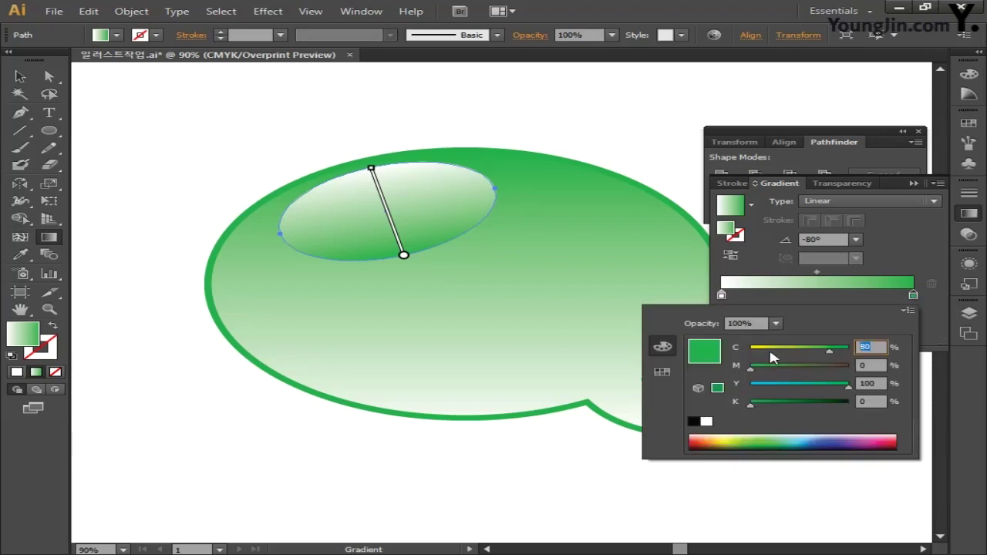
text(50)
key(Tab)
key(Tab)
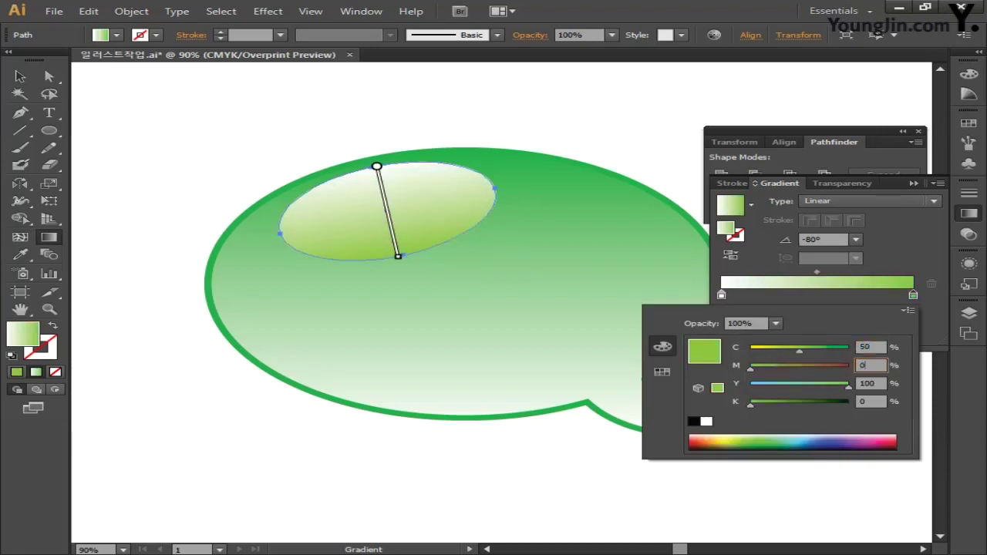
text(70)
key(Tab)
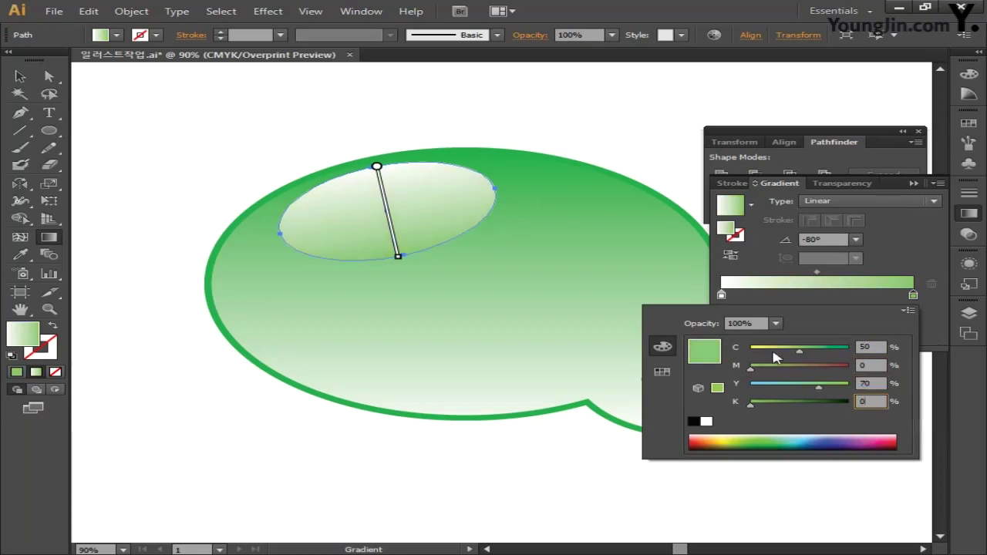
click(913, 298)
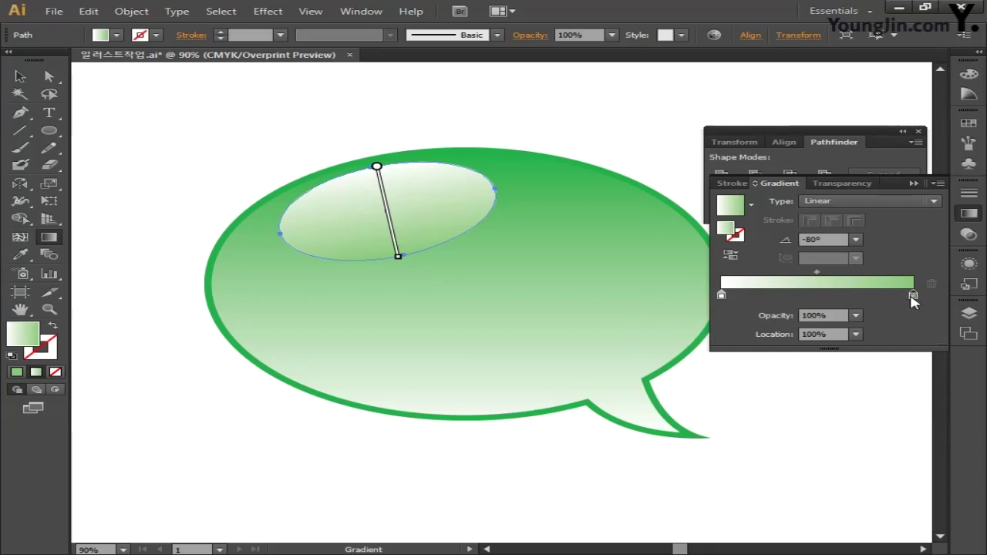
Step: Start an Offset Path on the solid green outer bubble shape with a 2 mm offset and the preview on
key(v)
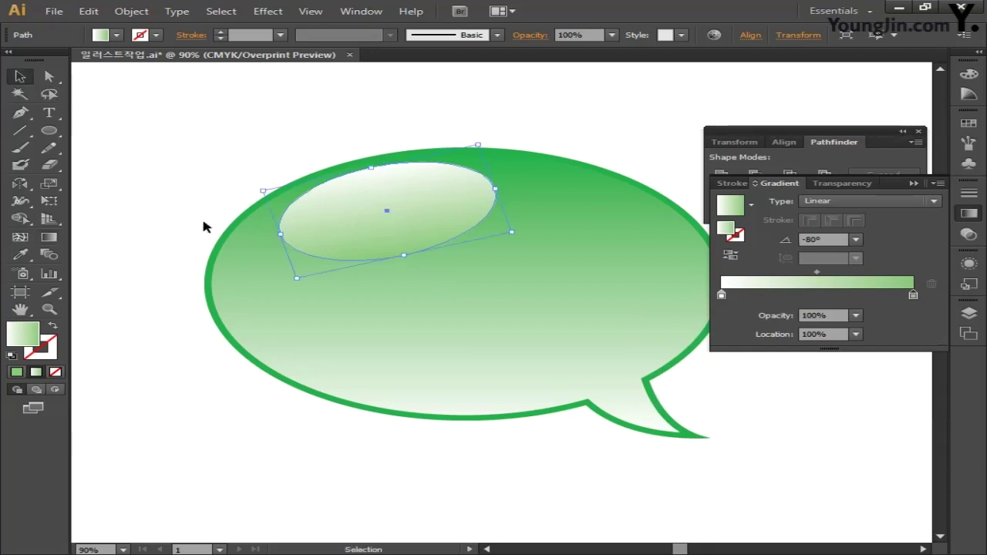
click(227, 237)
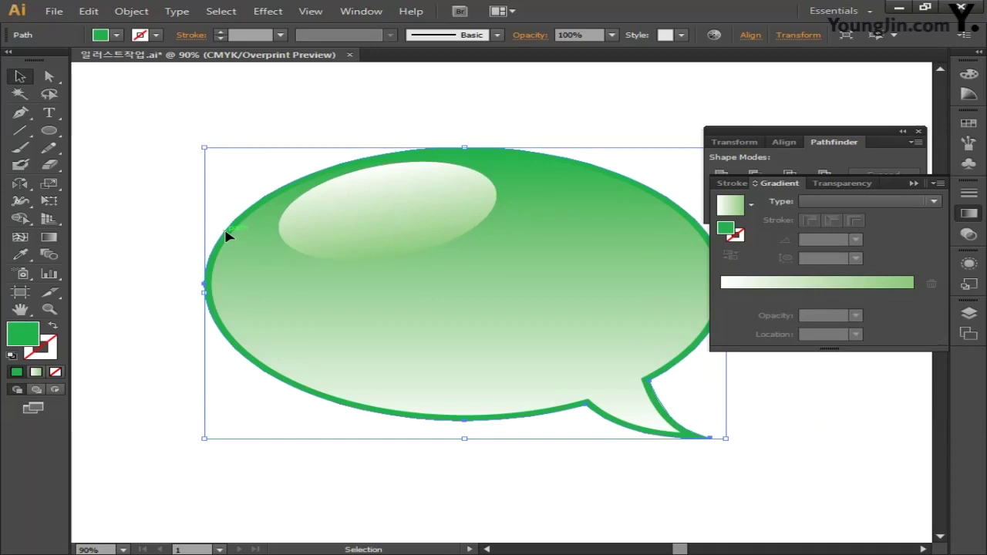
click(131, 11)
mouse_move(187, 304)
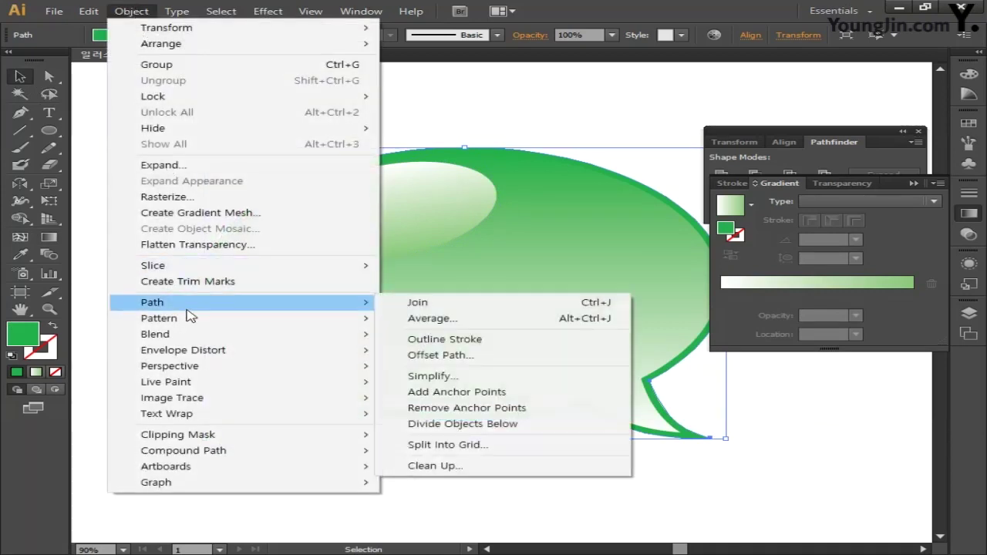
click(434, 356)
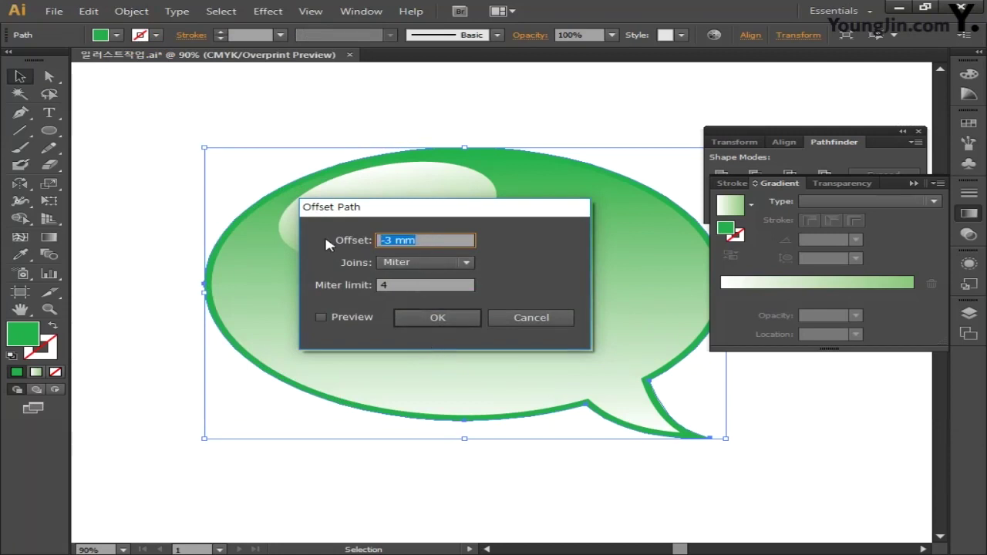
text(2)
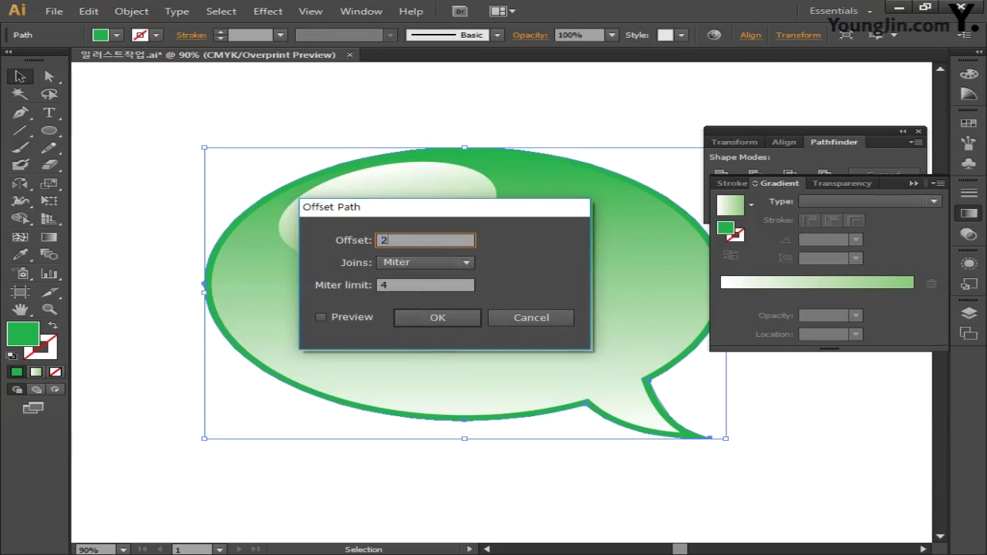
click(322, 317)
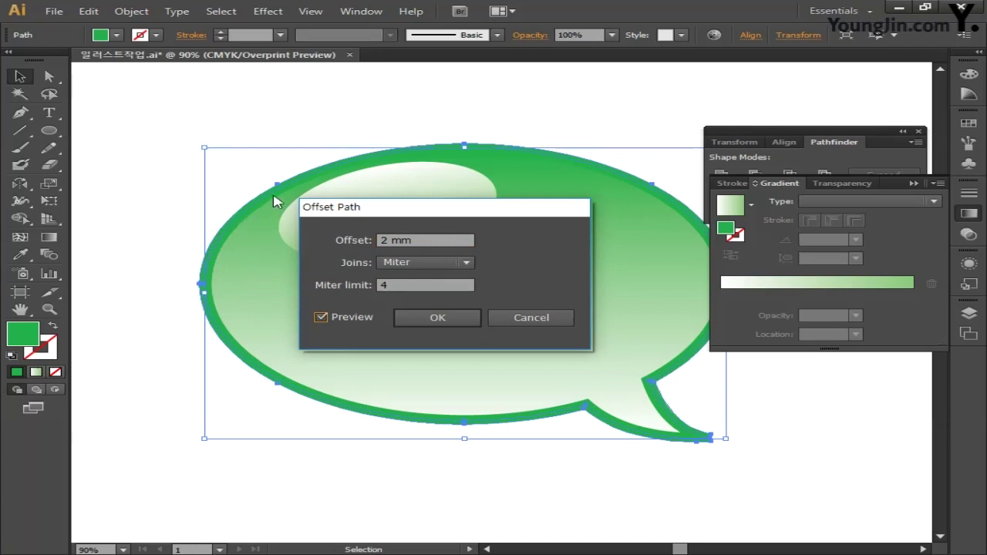
Step: Set the bubble's path offset to 5 mm with Round joins and apply it
double_click(413, 240)
text(3)
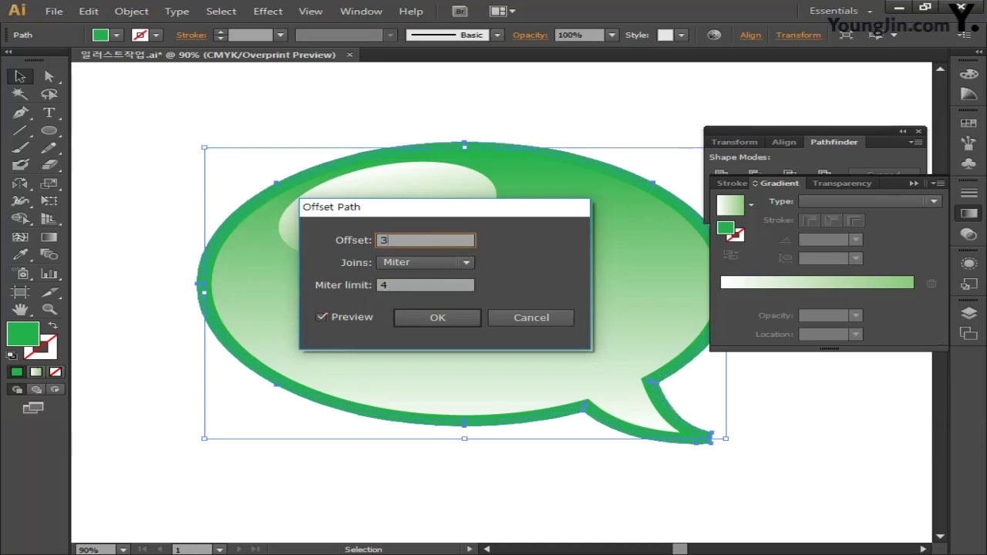
key(BackSpace)
text(5)
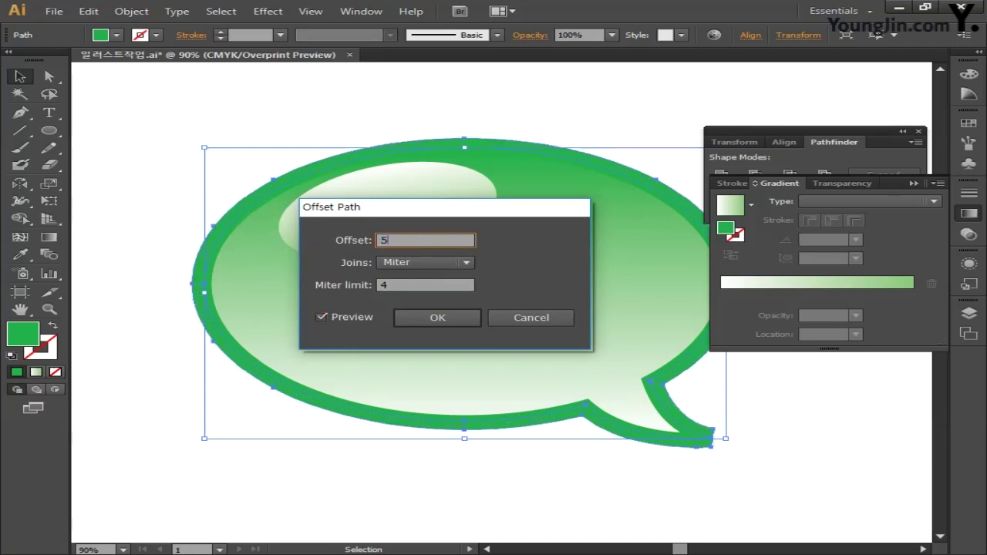
click(456, 269)
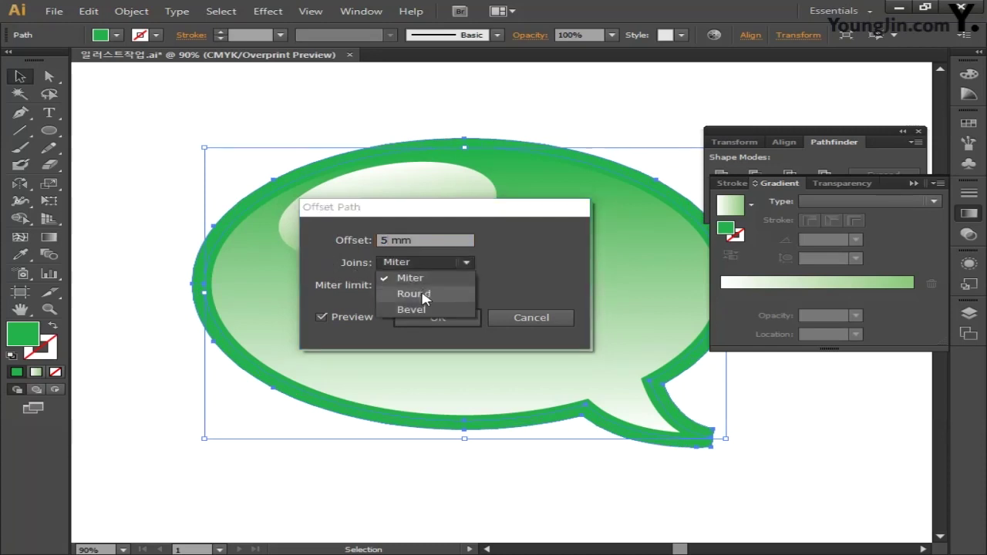
click(454, 300)
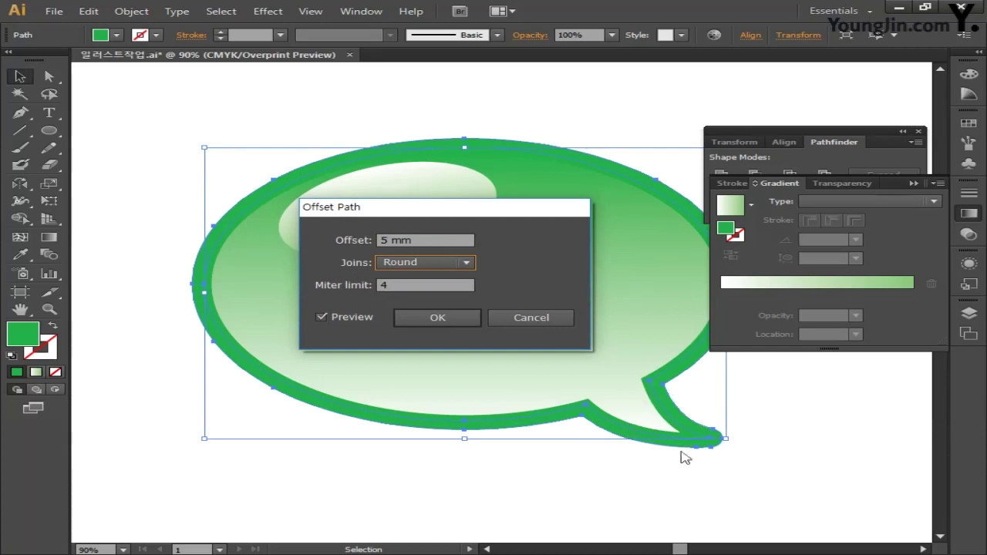
click(461, 323)
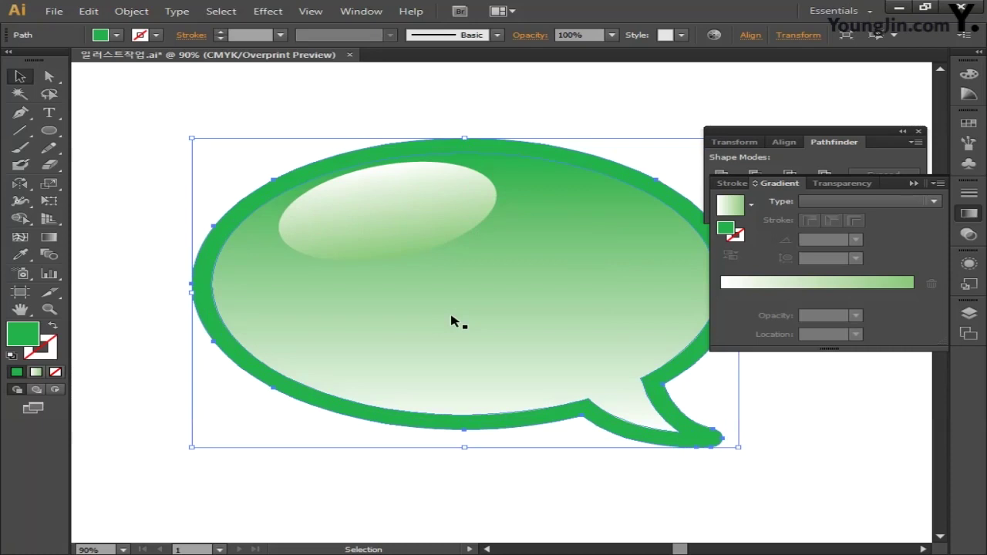
Step: Fill the outermost offset bubble shape with white, CMYK 0, 0, 0, 0
click(259, 168)
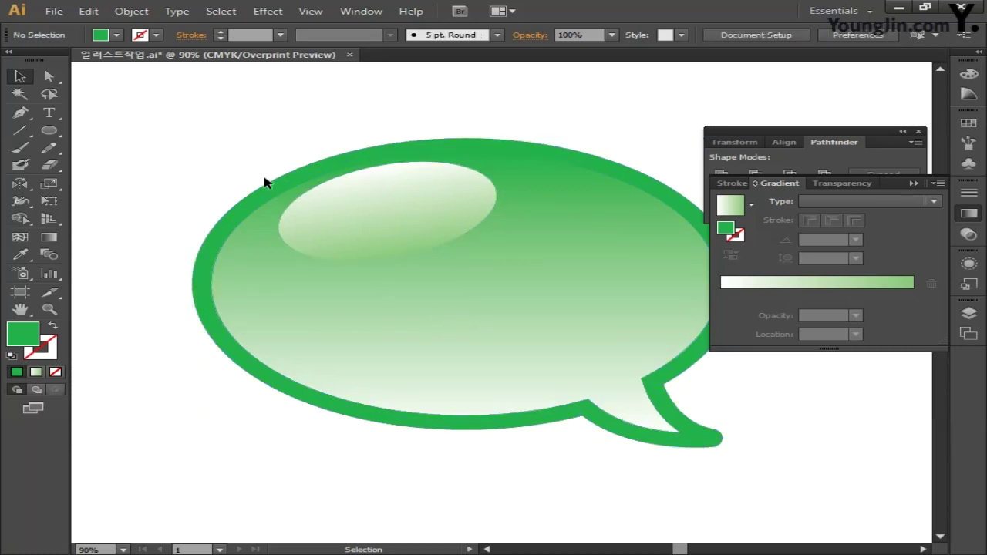
click(260, 189)
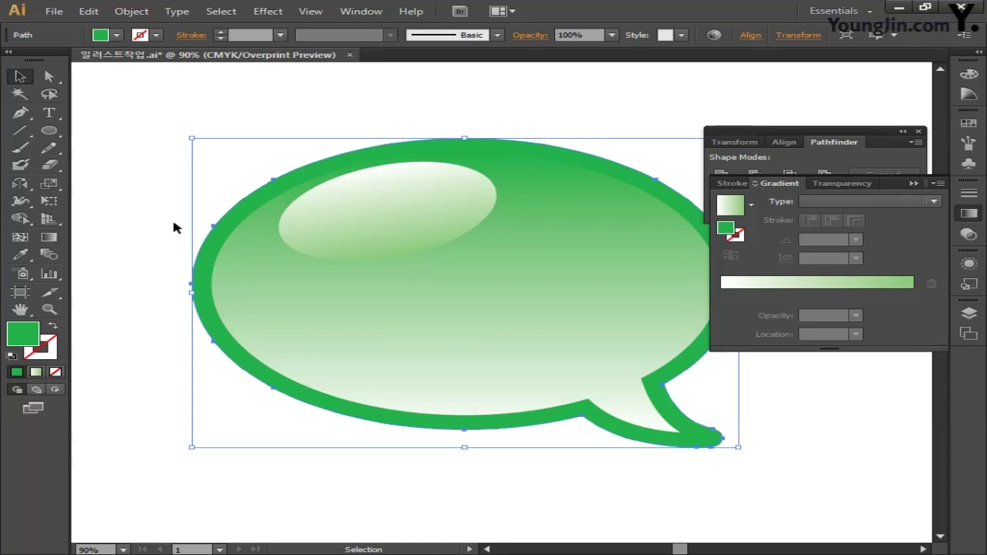
double_click(34, 337)
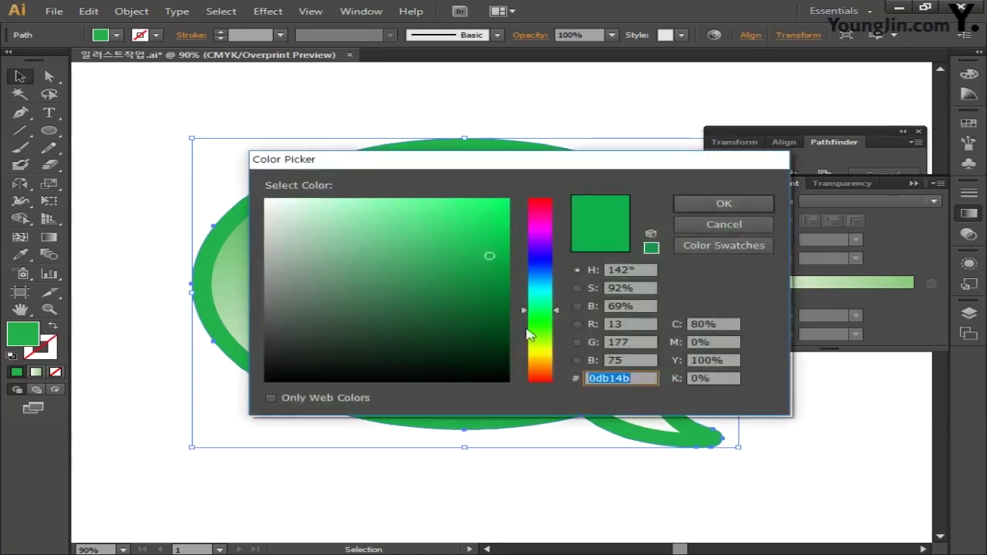
click(713, 324)
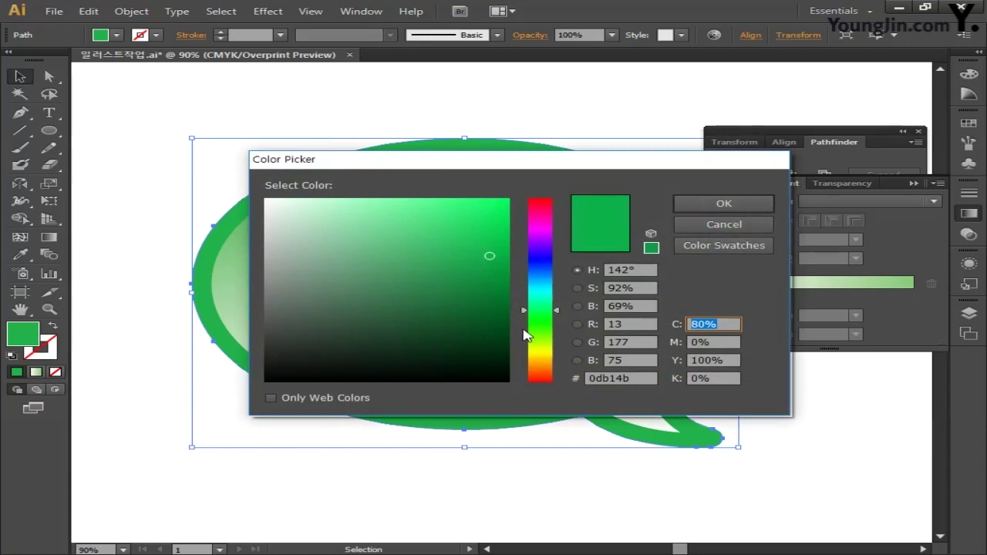
text(0)
key(Tab)
key(Tab)
text(0)
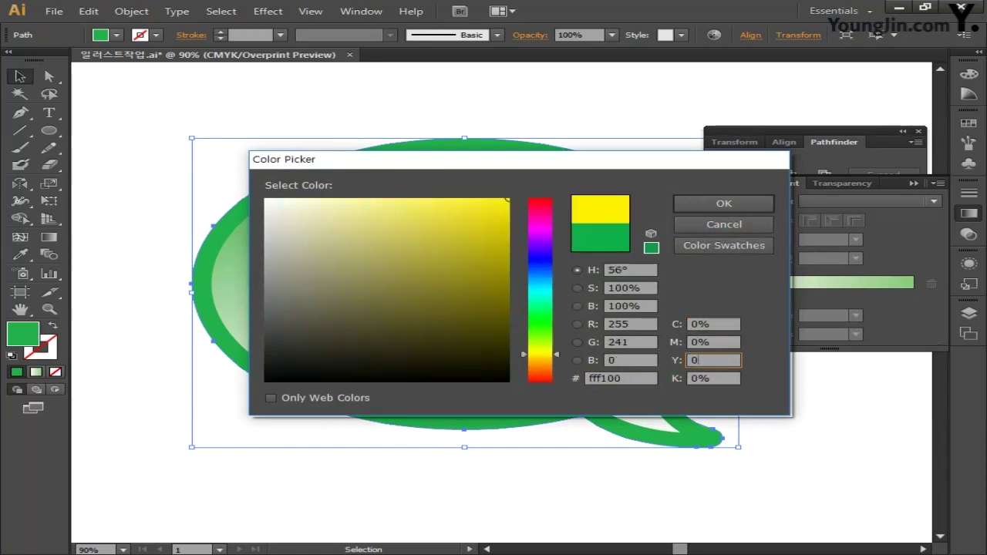
key(Tab)
text(0)
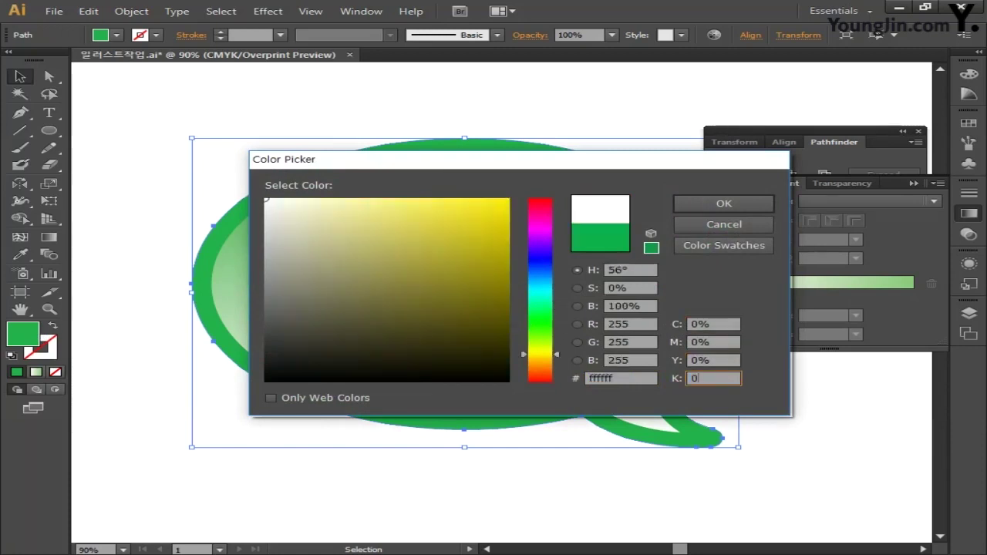
click(685, 205)
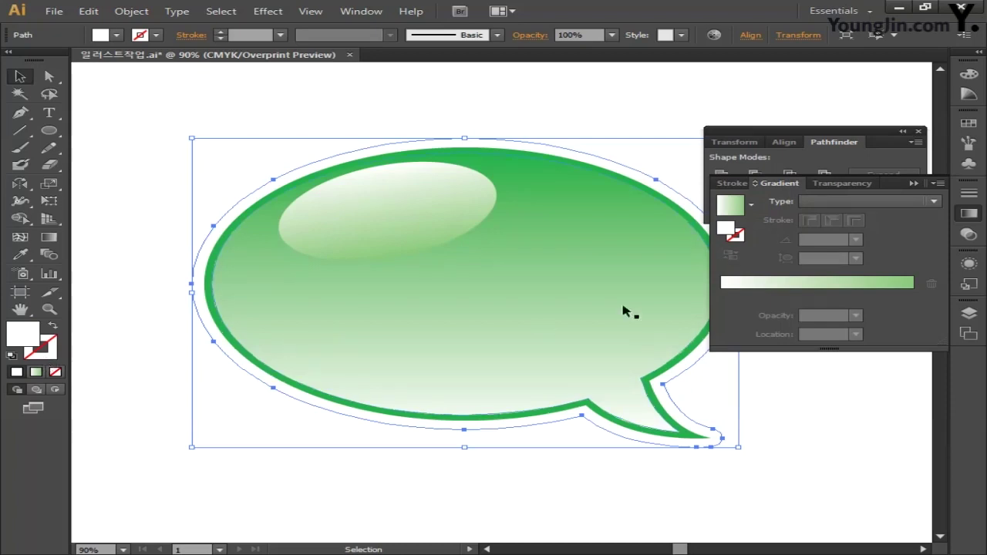
Step: Close the Gradient and Pathfinder panels and group all the speech-bubble shapes together
click(968, 215)
click(918, 131)
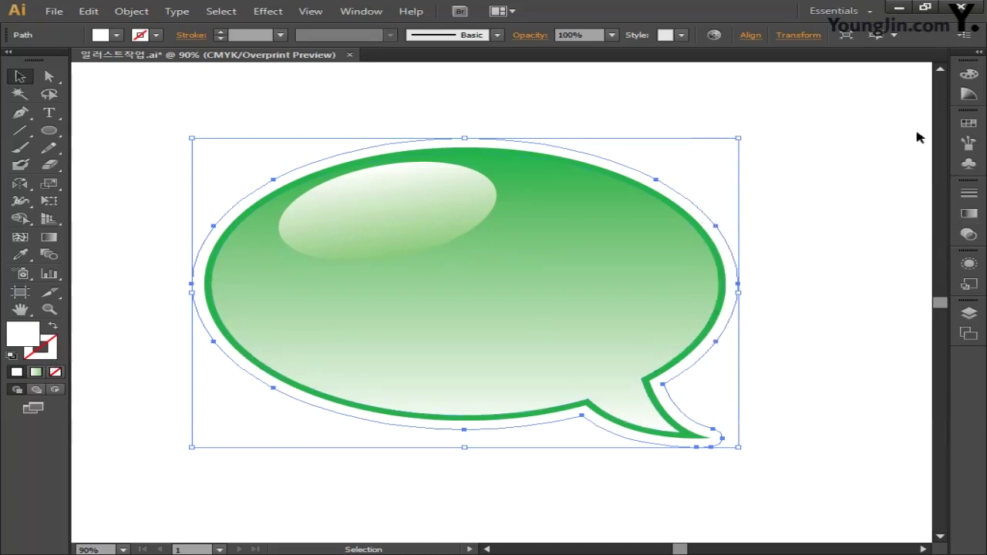
drag(154, 106, 830, 501)
key(ctrl+g)
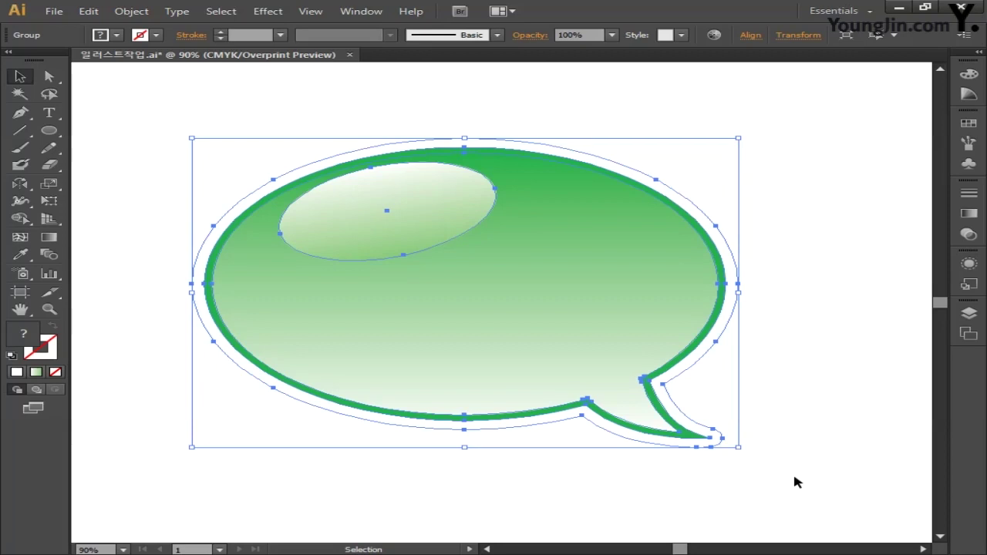
Step: Turn off Overprint Preview and deselect the bubble group
click(312, 11)
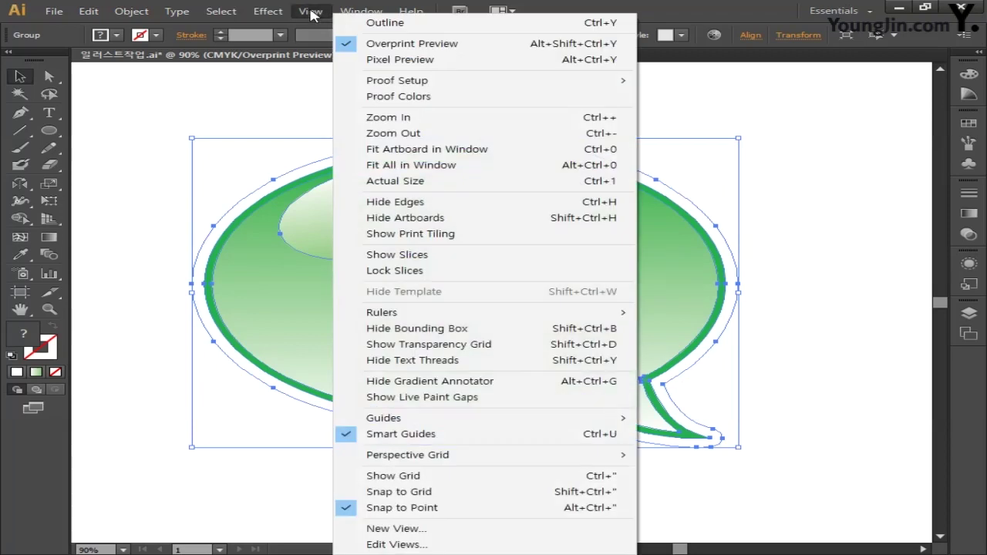
click(375, 45)
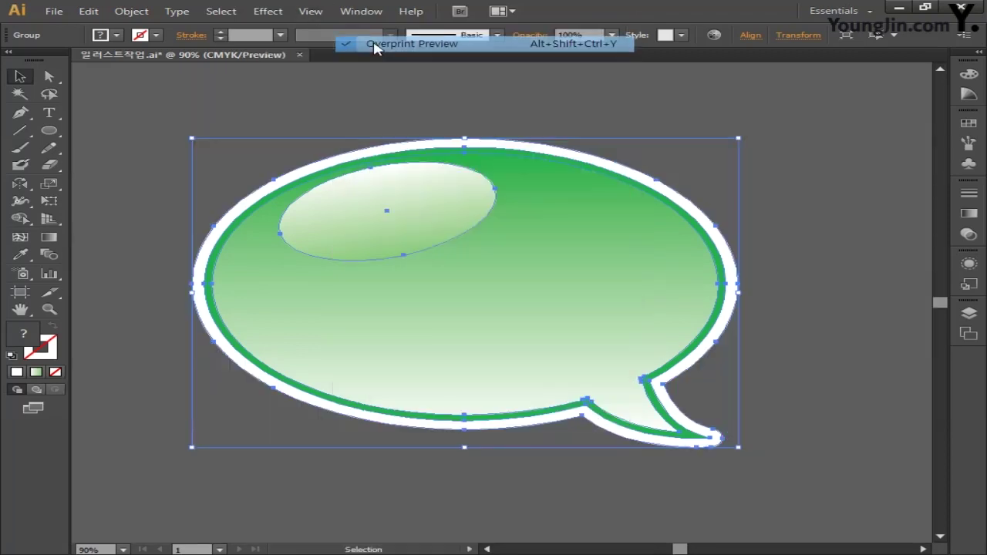
click(375, 110)
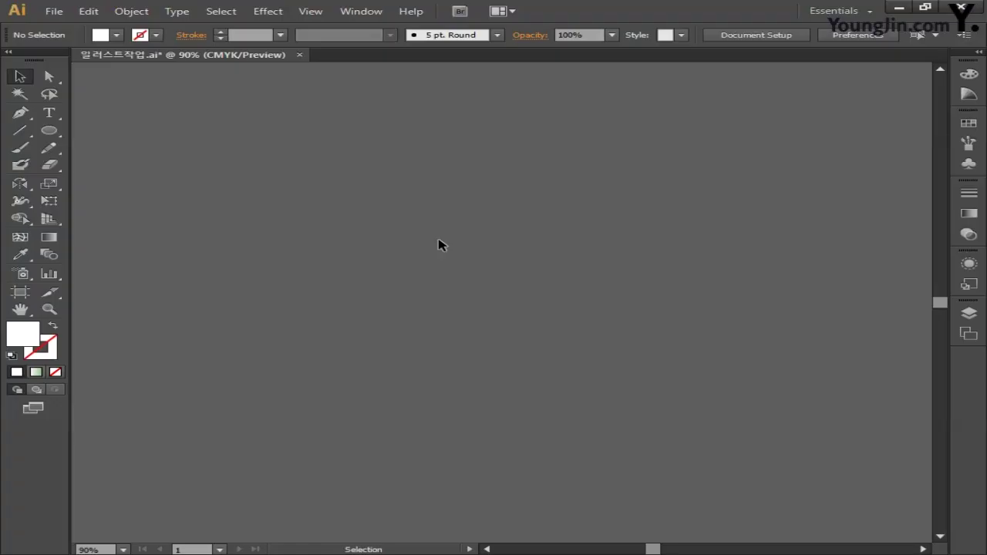
Step: Draw a circle 100 mm wide and 100 mm high in an empty area beside the speech bubble
click(51, 132)
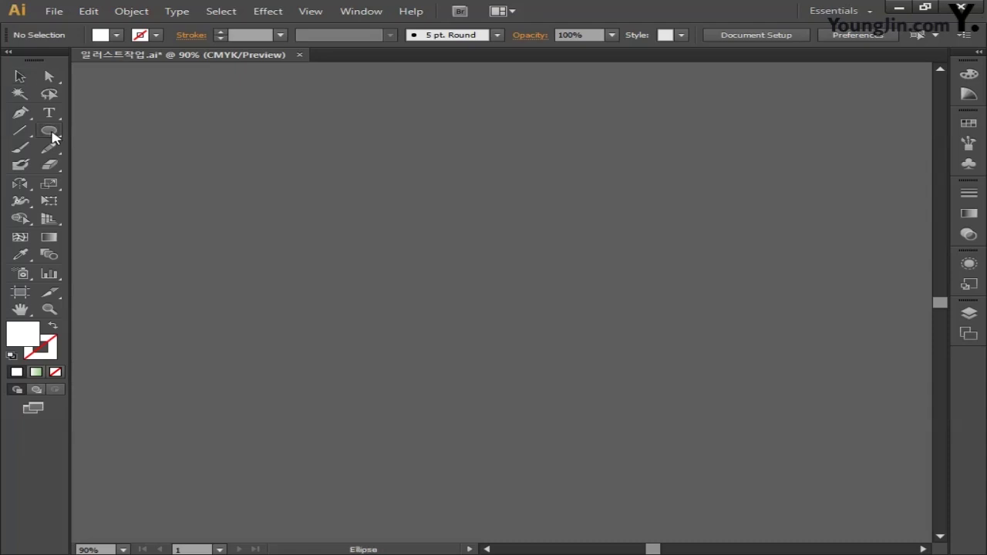
click(468, 275)
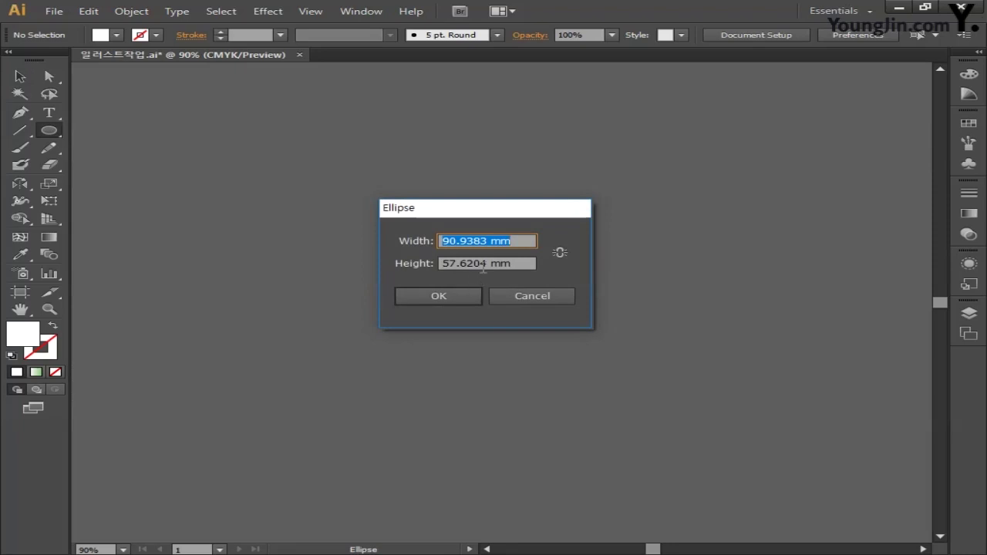
drag(521, 240, 314, 261)
text(100)
key(Tab)
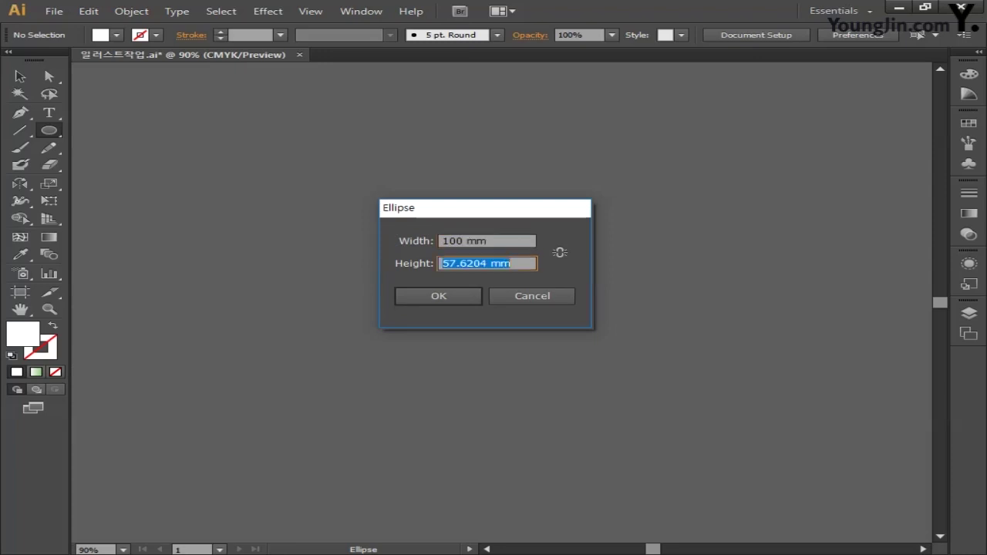
text(100)
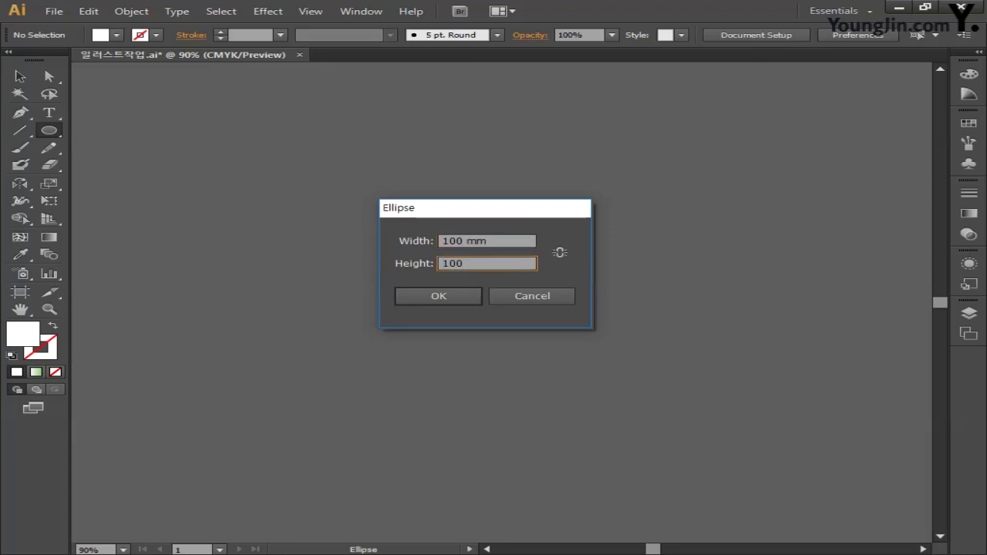
click(420, 299)
drag(441, 286, 319, 223)
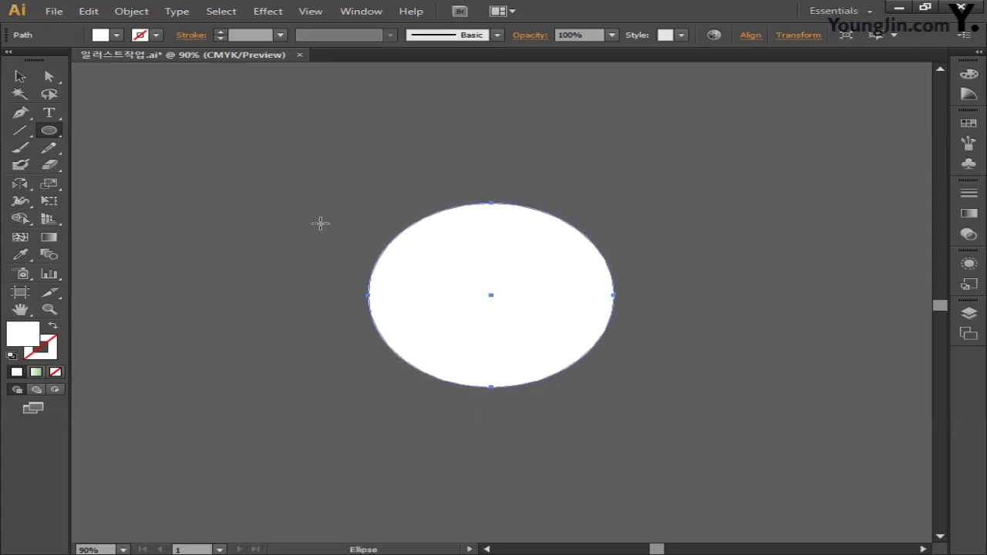
Step: Remove the circle's fill and set its stroke colour to white, CMYK 0, 0, 0, 0
click(56, 372)
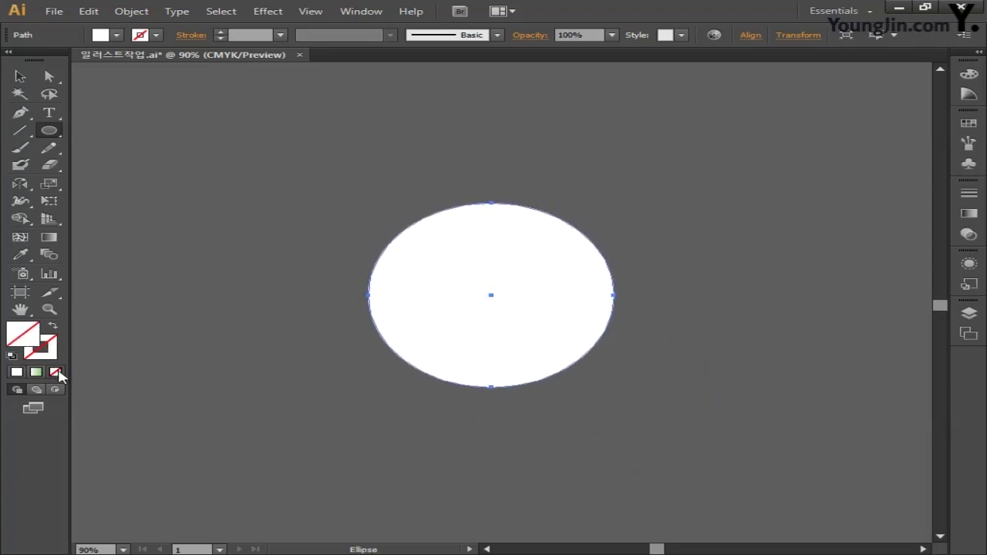
double_click(48, 351)
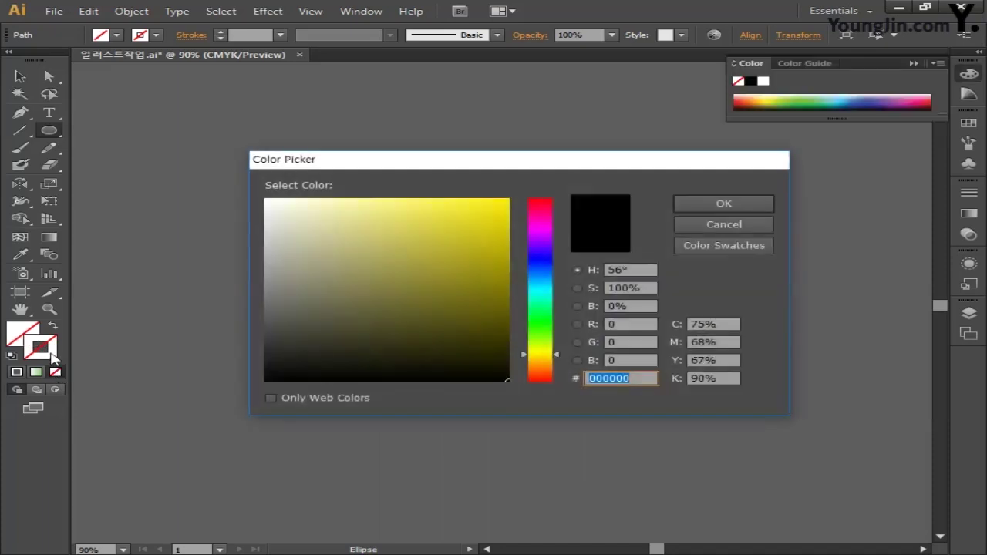
click(719, 324)
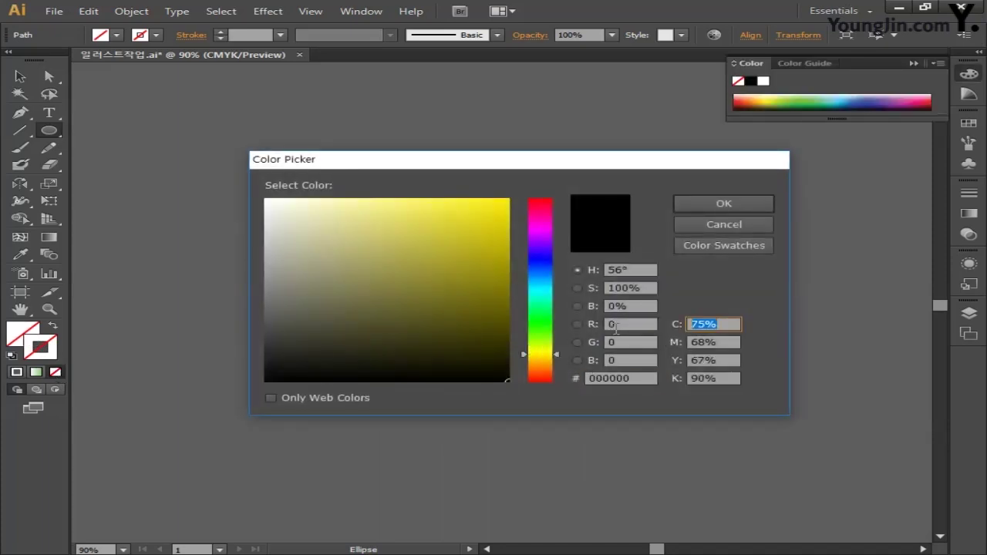
text(0)
key(Tab)
text(0)
key(Tab)
text(0)
key(Tab)
text(0)
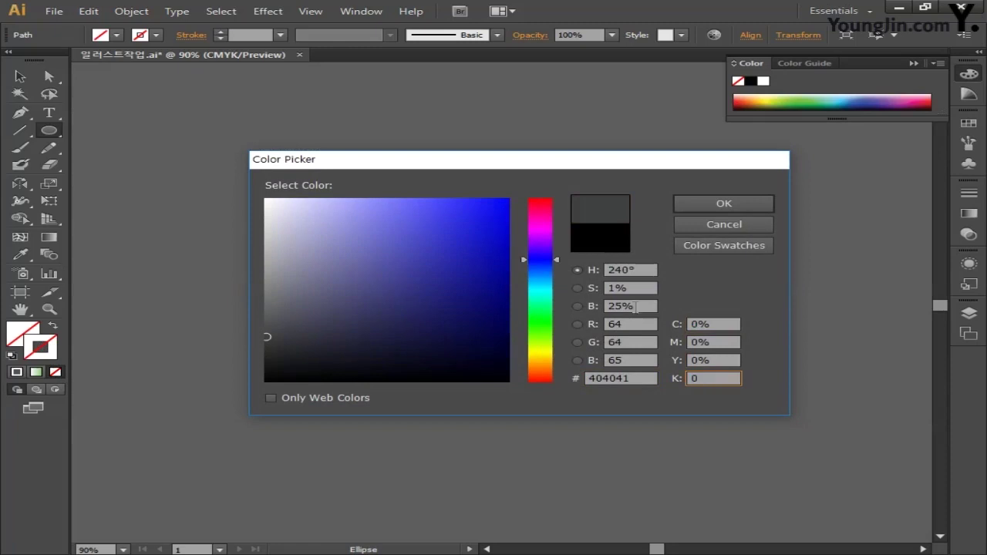
click(720, 204)
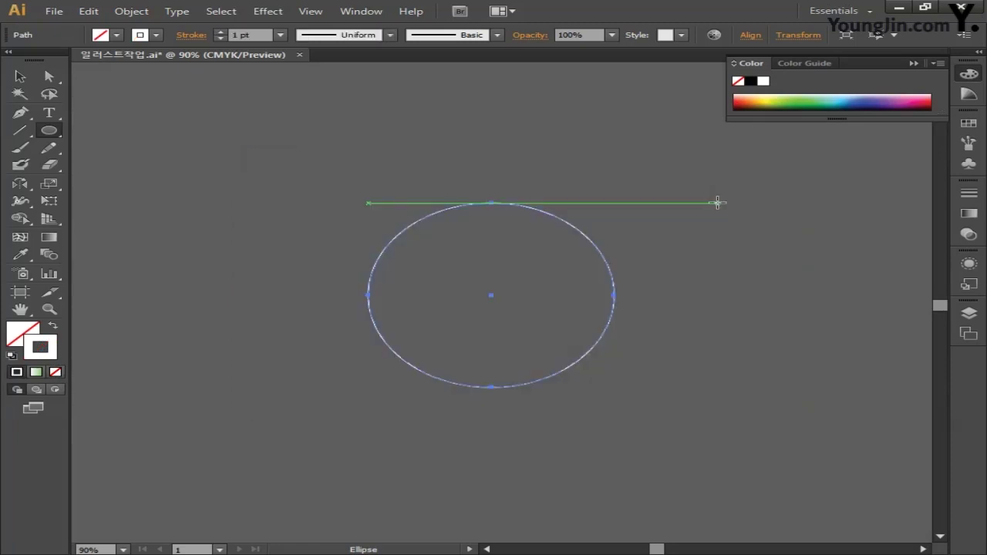
Step: Set the circle's stroke weight to 3.8 pt
click(258, 34)
text(3.8)
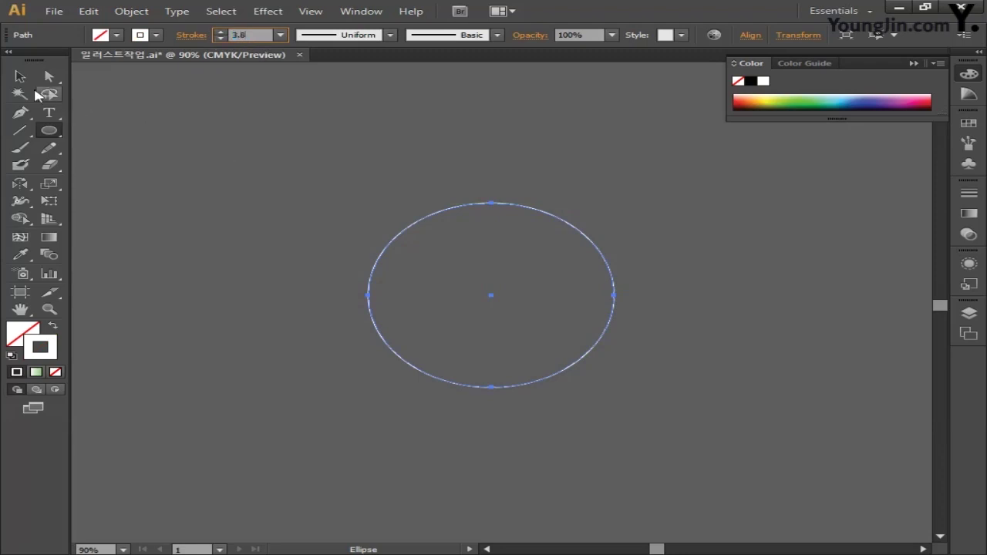
click(20, 77)
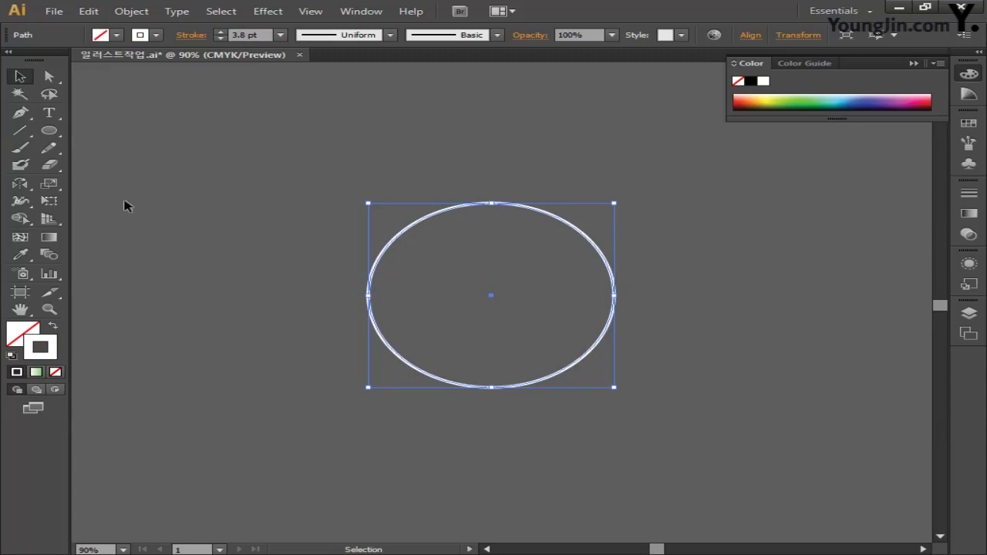
Step: Create a copy of the white circle scaled uniformly to 1.5% at its centre
double_click(49, 183)
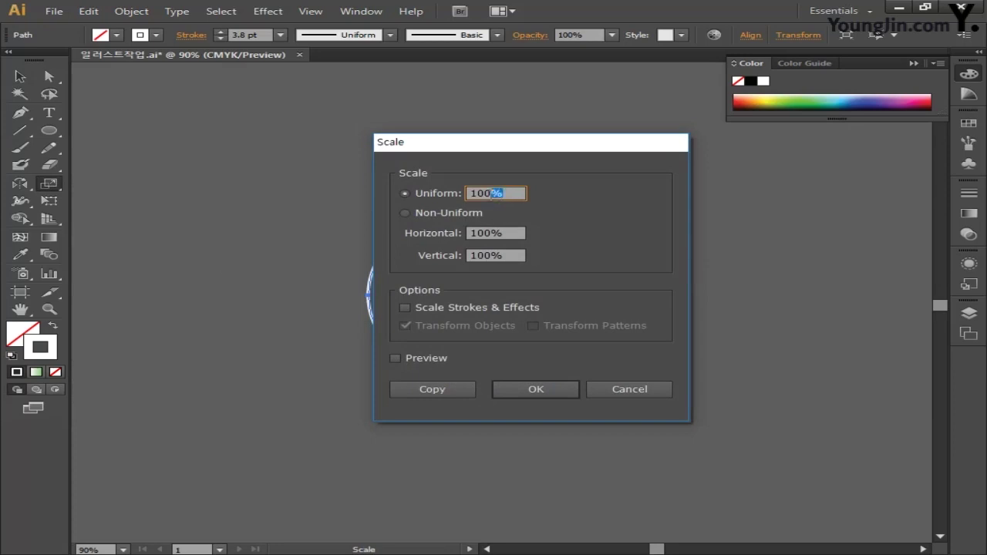
text(1.5)
click(432, 388)
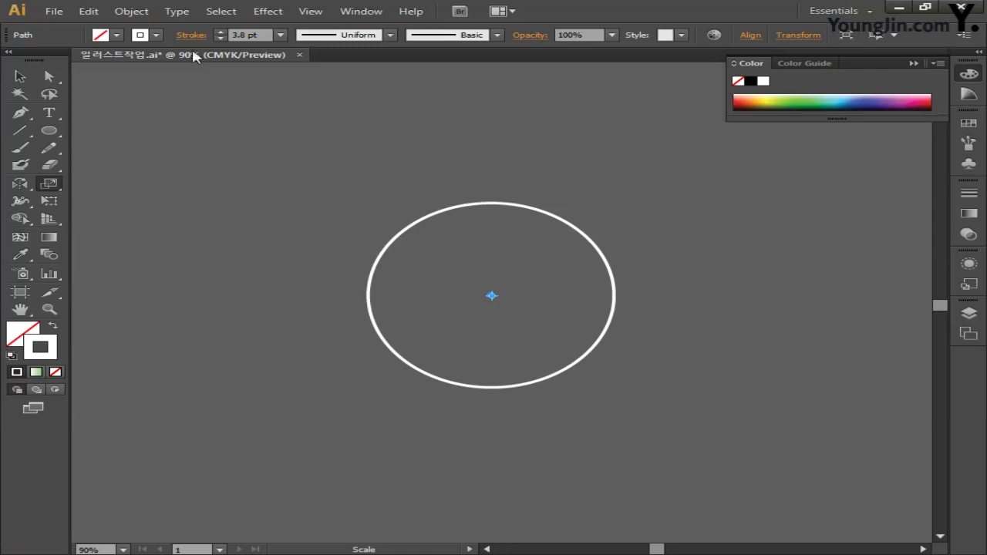
Step: Set the blend options to Specified Steps spacing with 22 steps
click(133, 12)
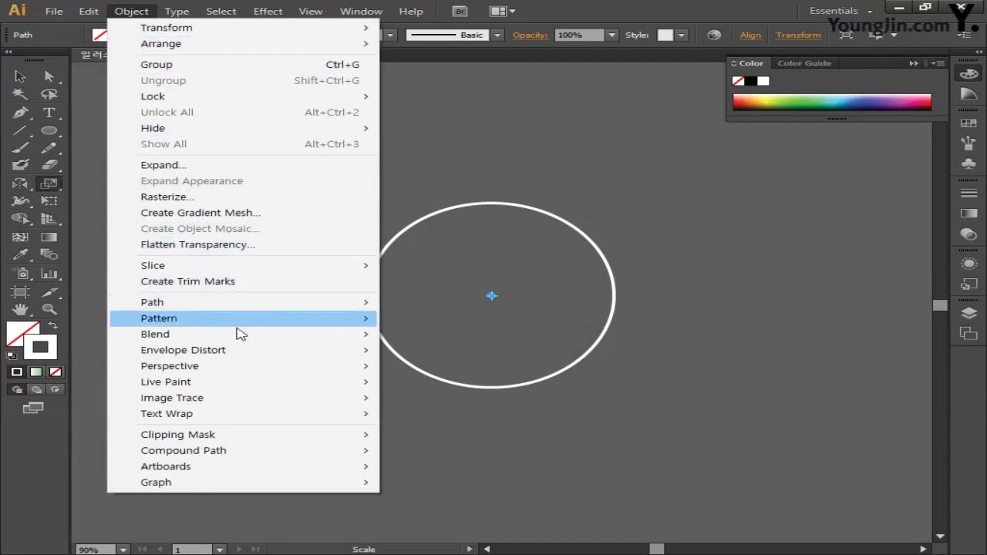
mouse_move(238, 335)
click(452, 371)
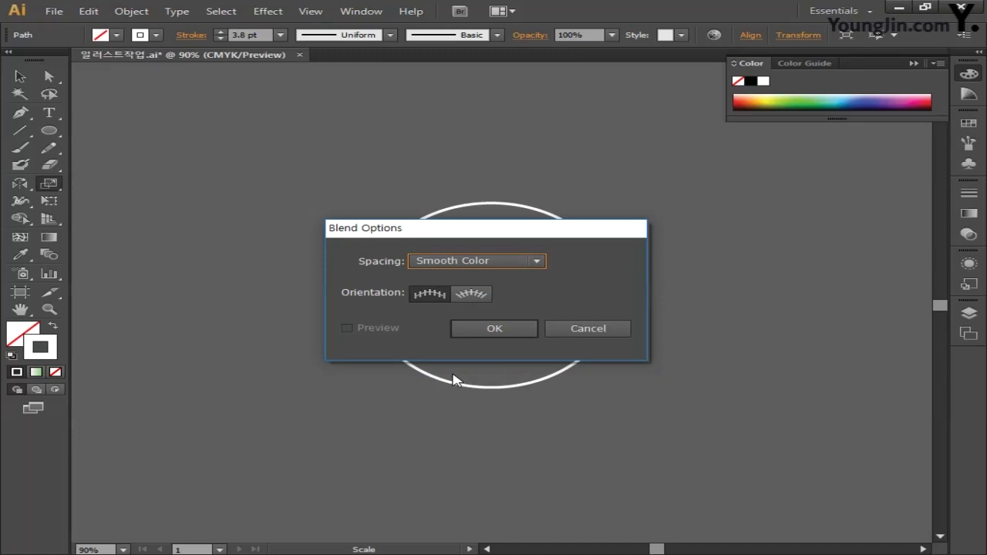
click(479, 261)
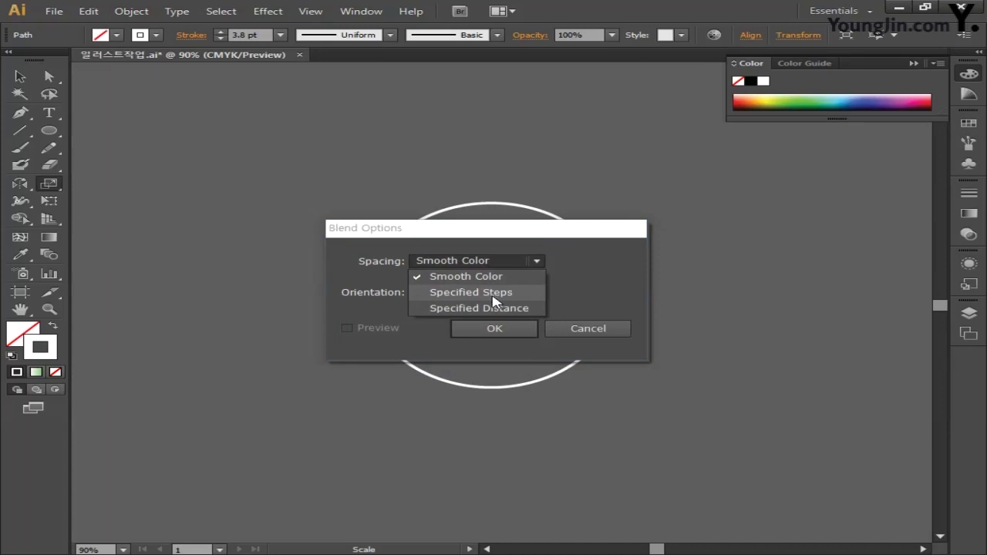
click(491, 292)
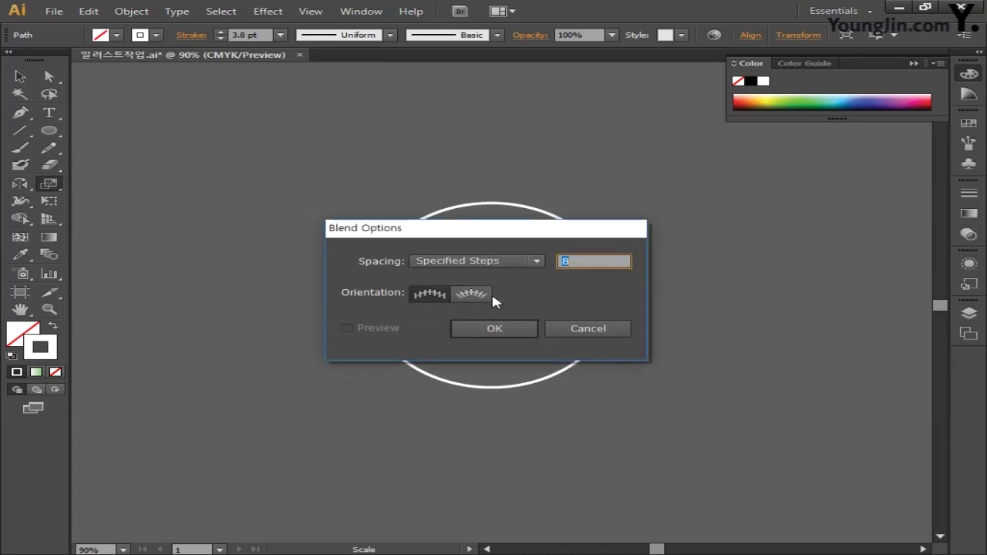
text(22)
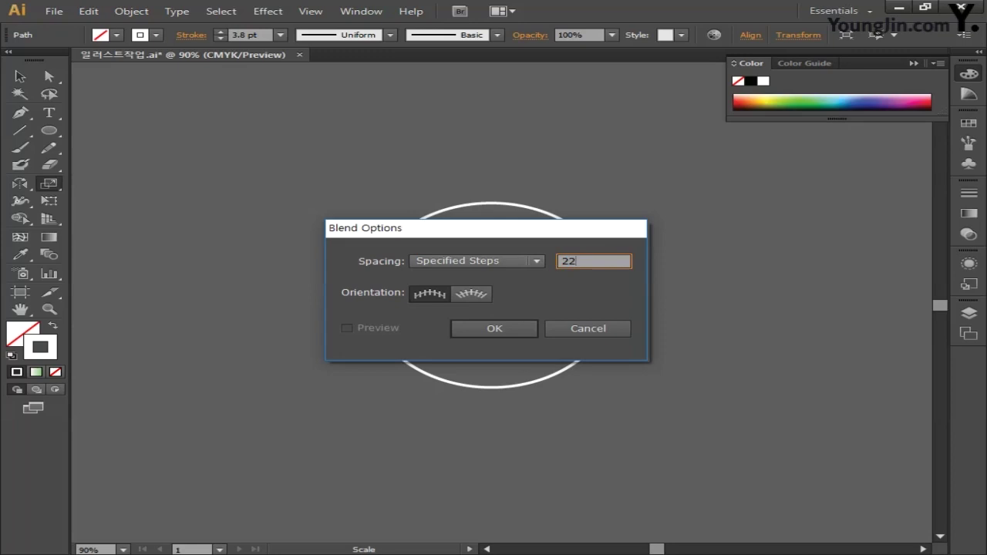
click(502, 329)
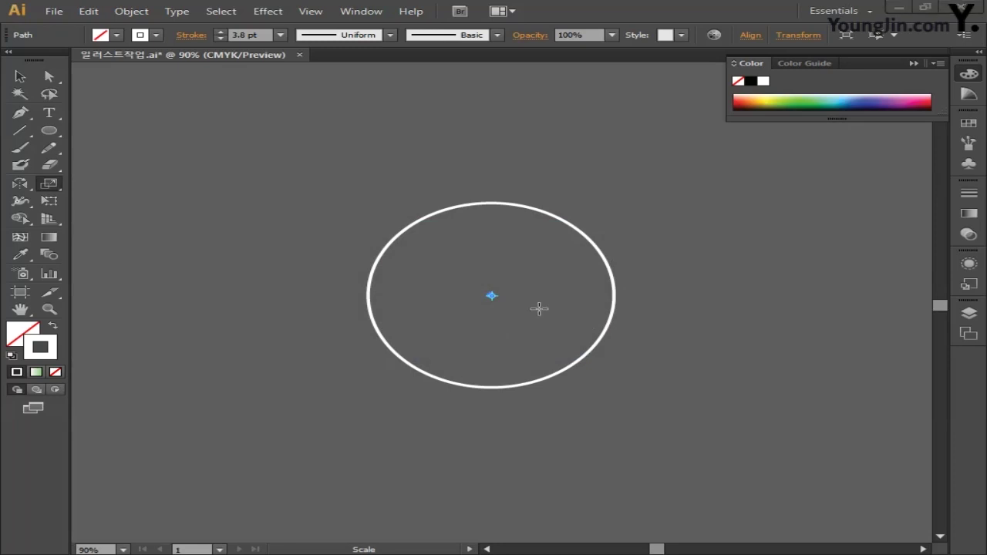
Step: Select the large circle and its tiny centre copy and make a blend between them
click(21, 80)
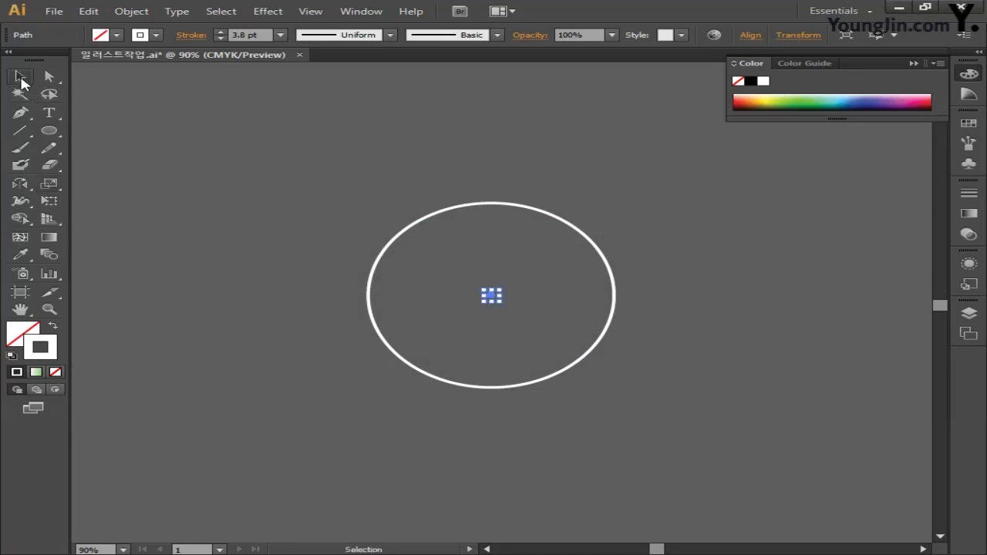
drag(332, 173, 679, 456)
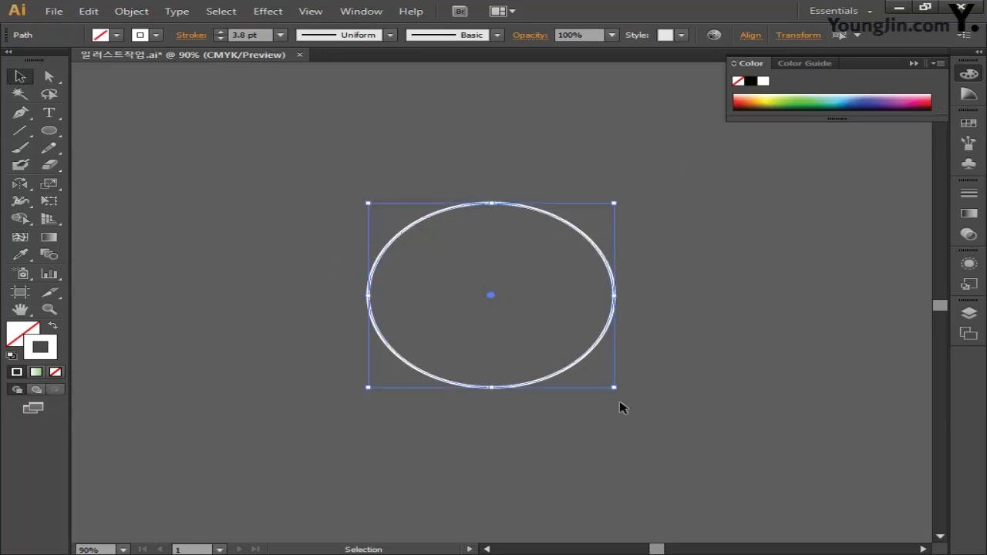
click(132, 11)
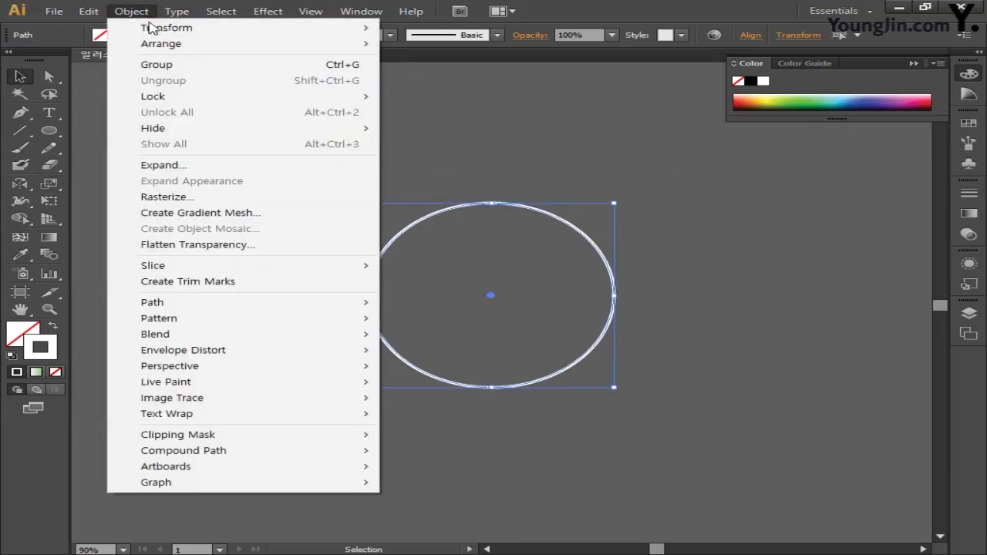
mouse_move(259, 336)
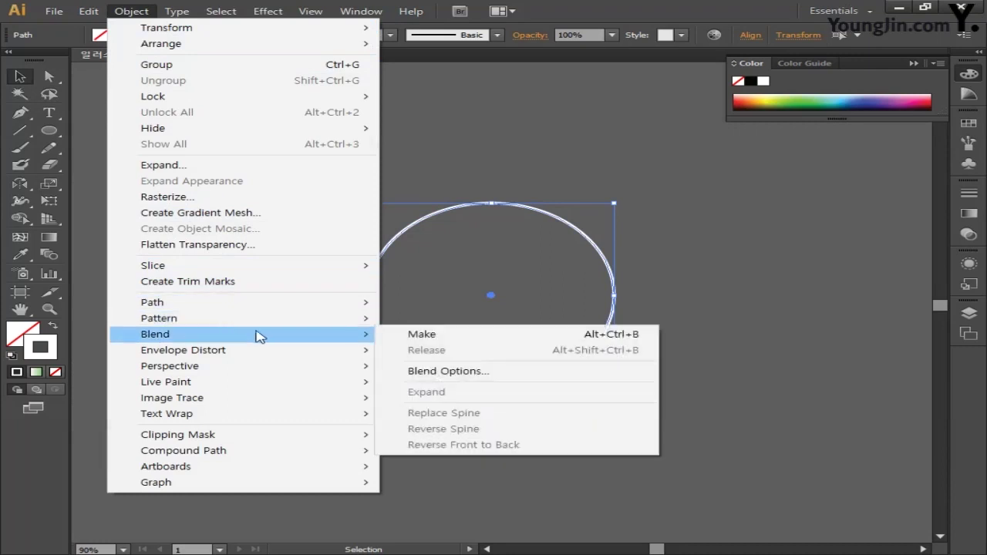
click(425, 336)
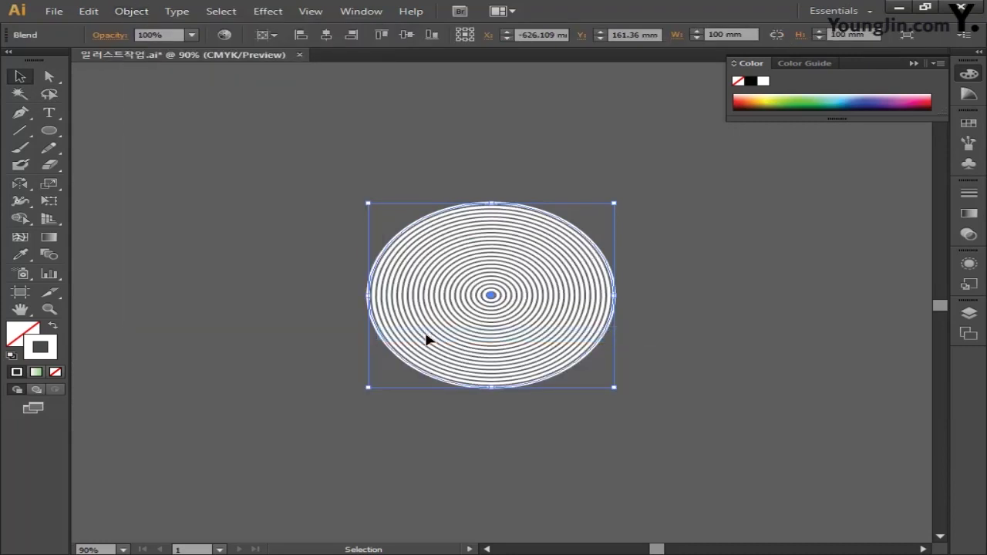
Step: Expand the concentric circle blend with Object, Fill and Stroke included
key(ctrl+equal)
key(ctrl+equal)
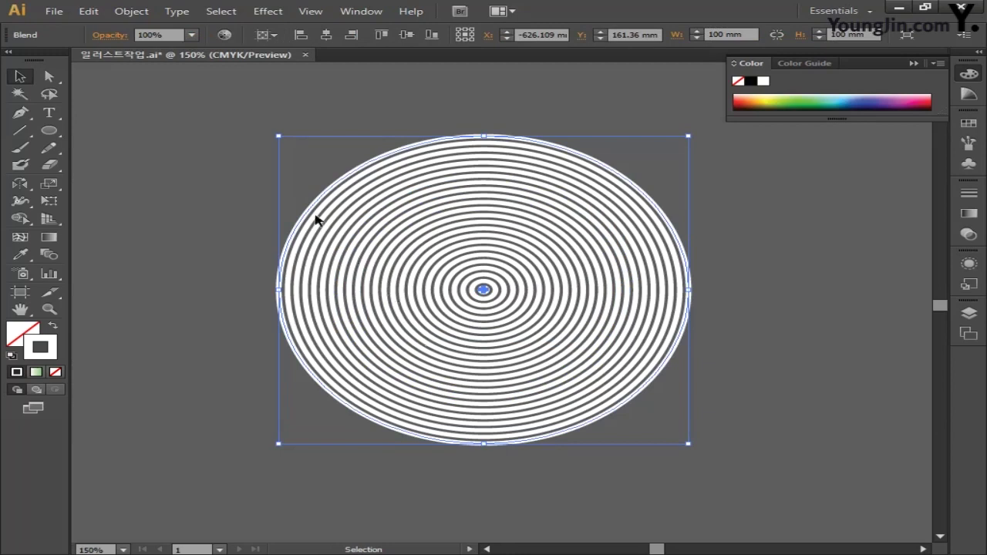
click(125, 16)
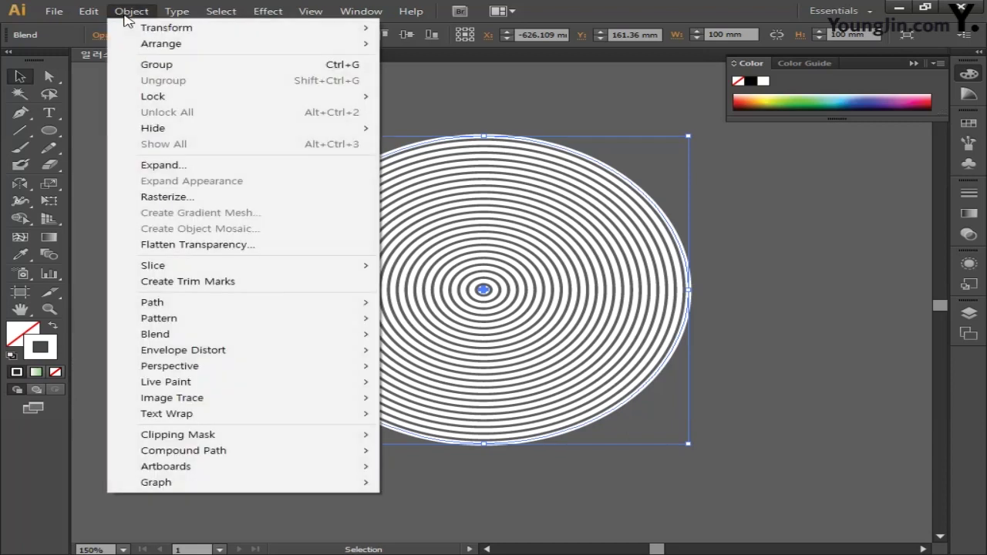
click(175, 164)
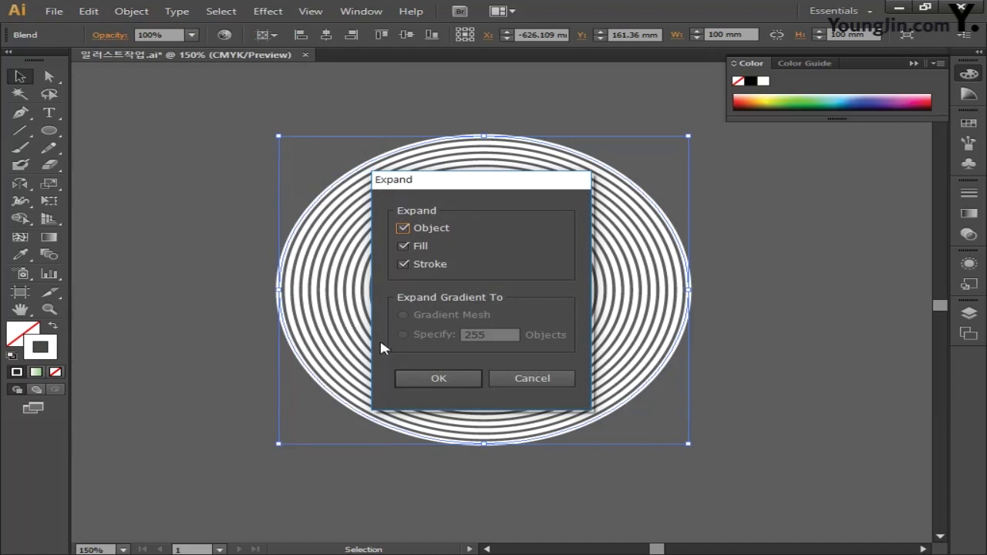
click(436, 379)
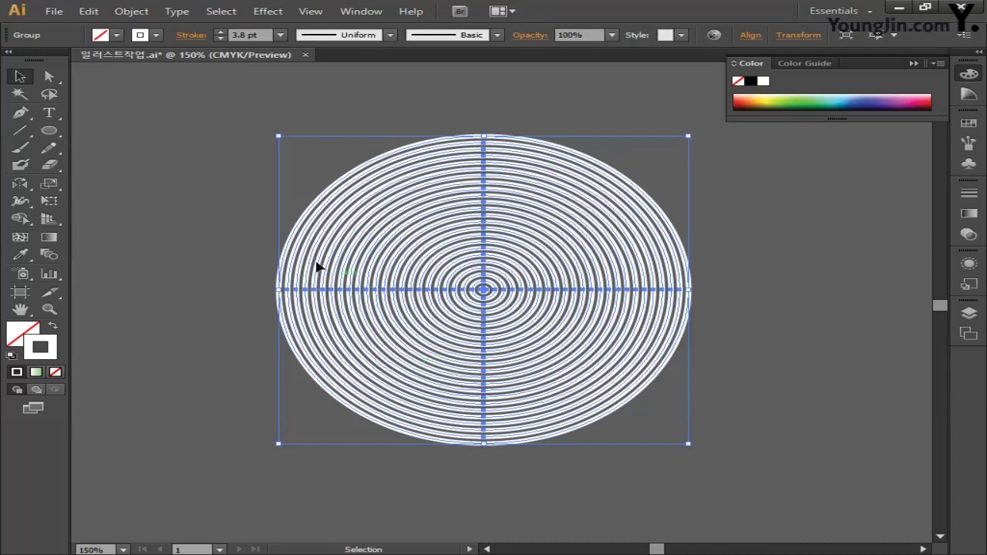
Step: Convert the concentric circles' strokes to outlines and ungroup the resulting rings
click(136, 14)
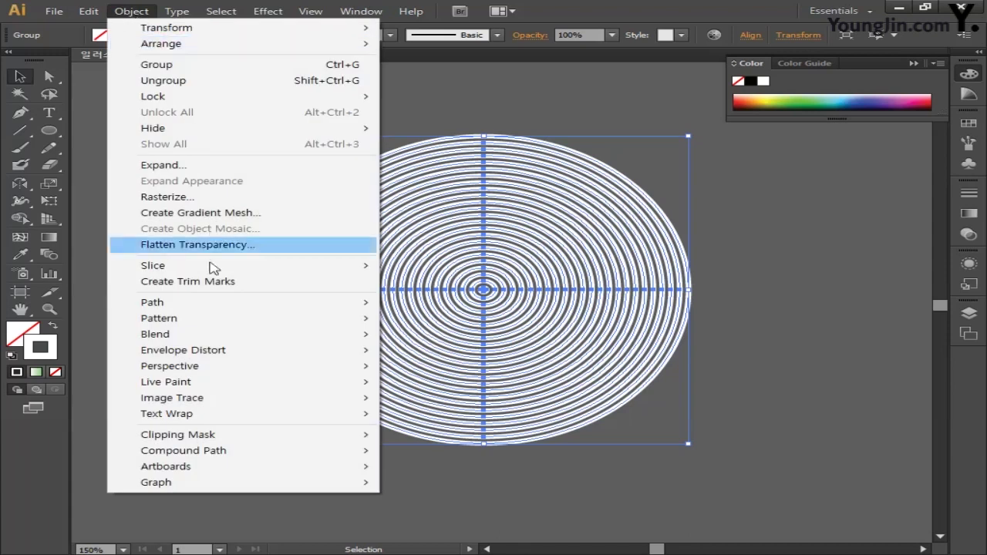
mouse_move(211, 308)
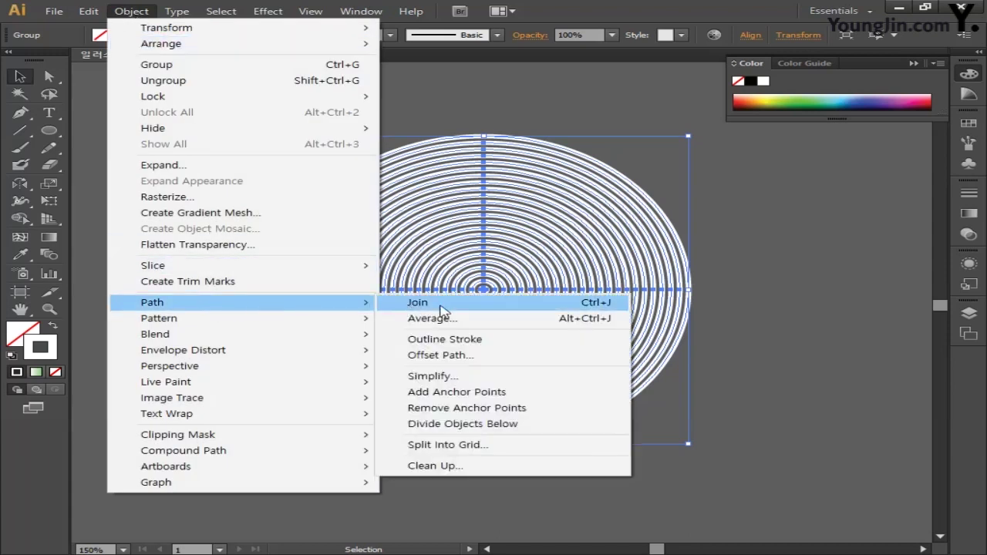
click(451, 340)
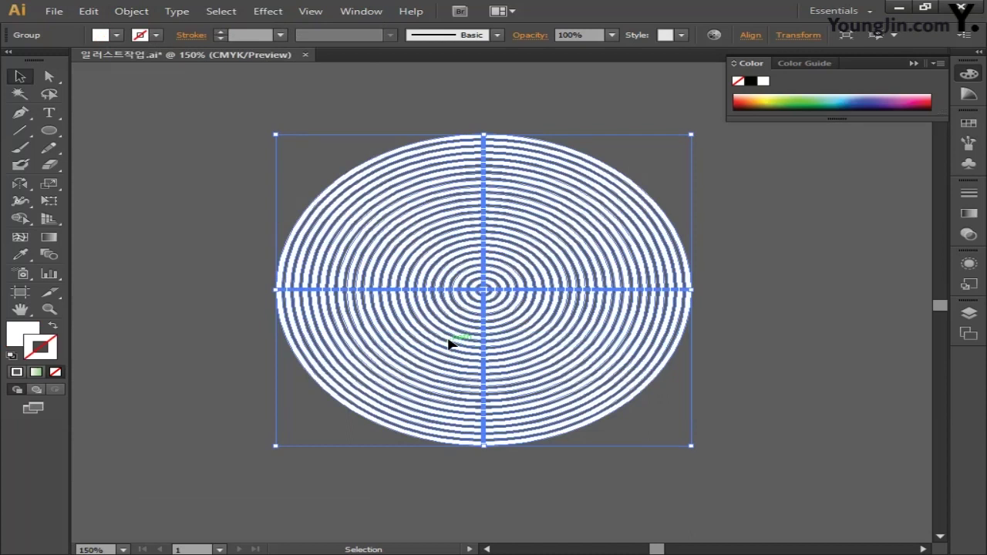
right_click(455, 268)
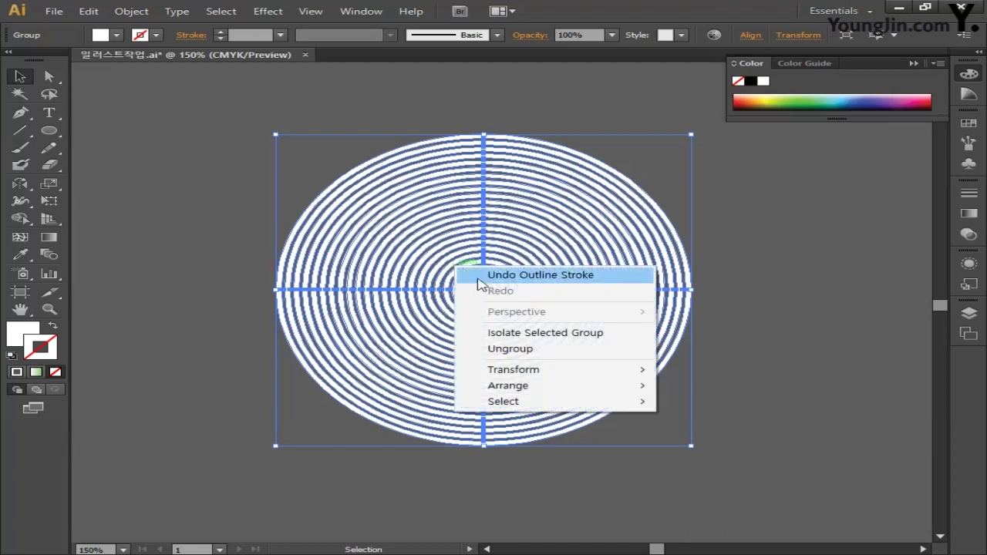
click(503, 351)
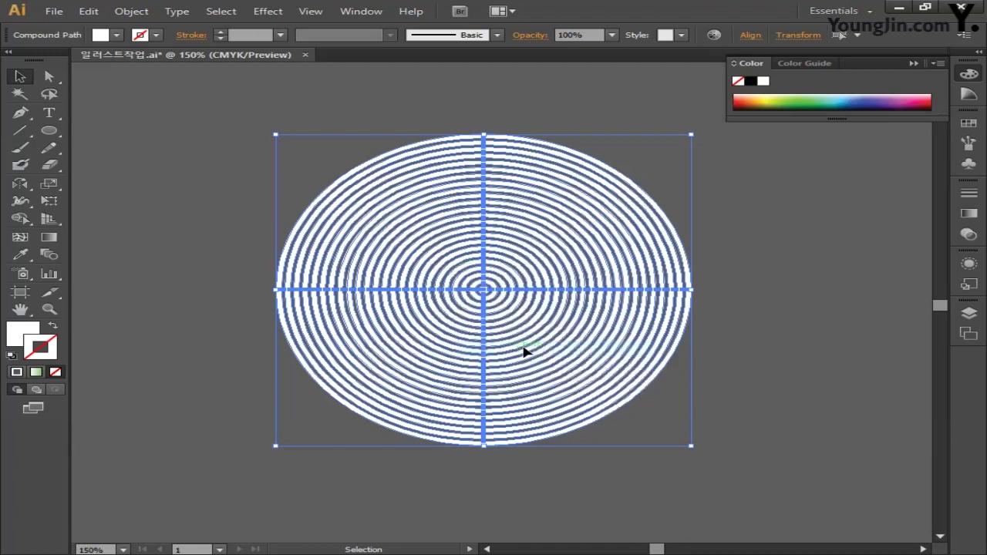
Step: Select all the outlined rings and combine them into one compound path
click(725, 370)
drag(754, 447, 248, 123)
click(133, 10)
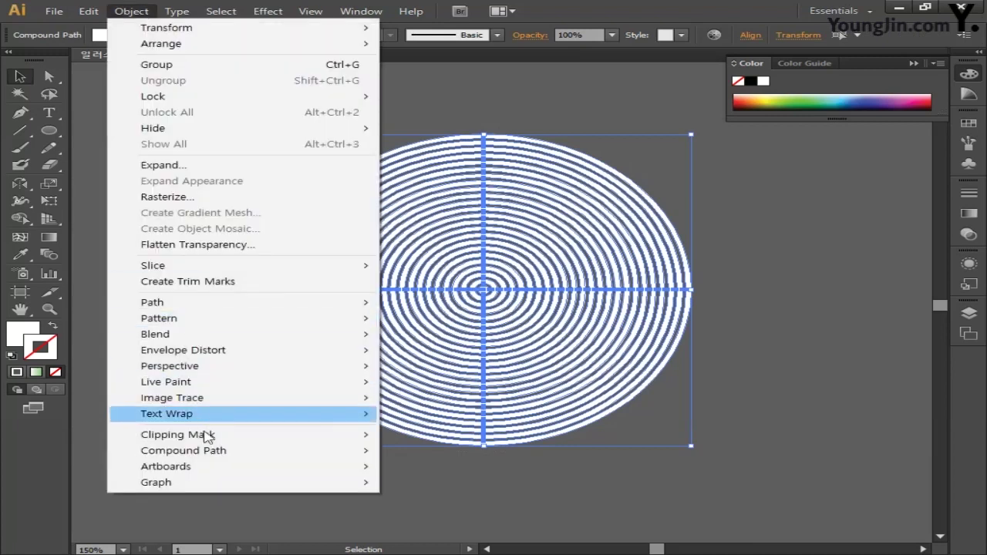
mouse_move(214, 457)
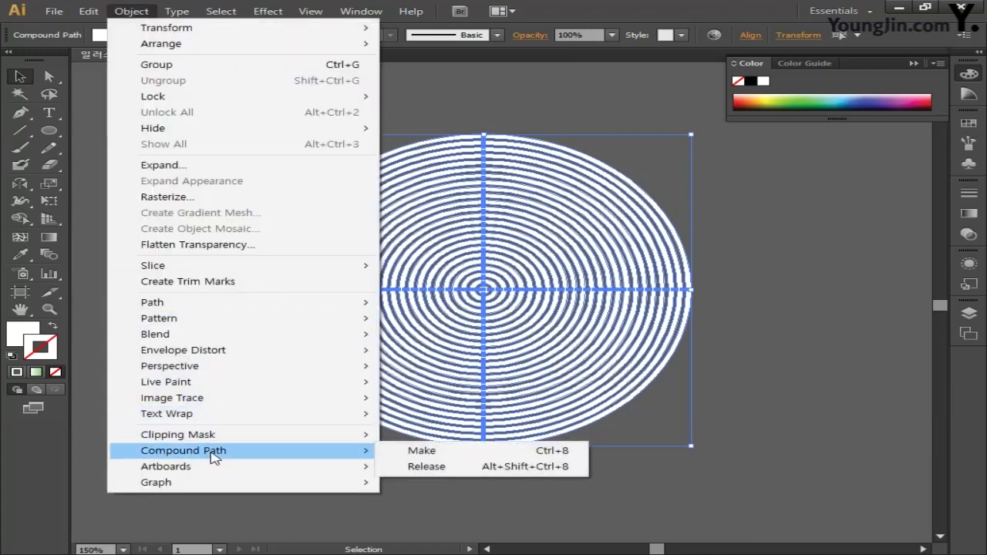
click(430, 455)
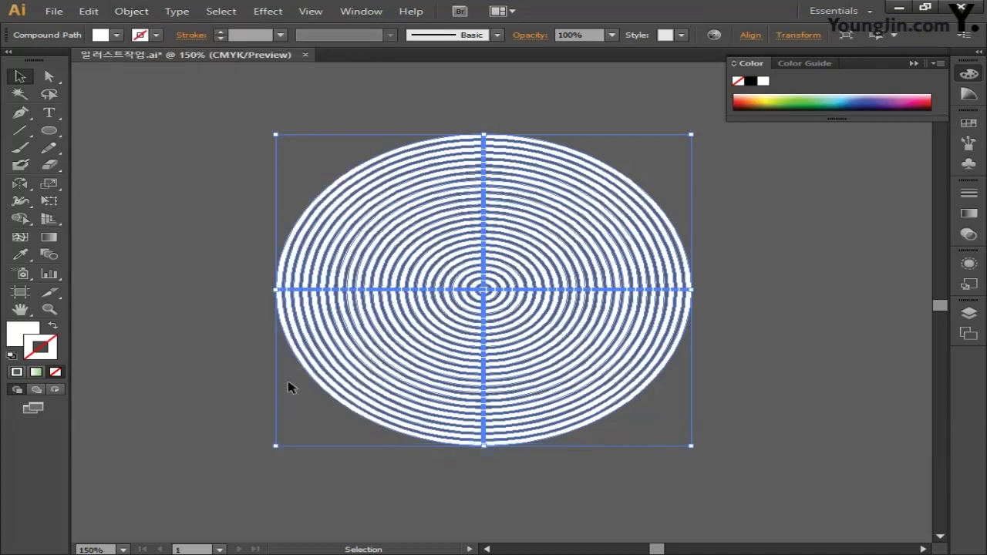
Step: Draw a circle from the rings' centre out to their outer edge and fill it with red, ff0000
click(50, 134)
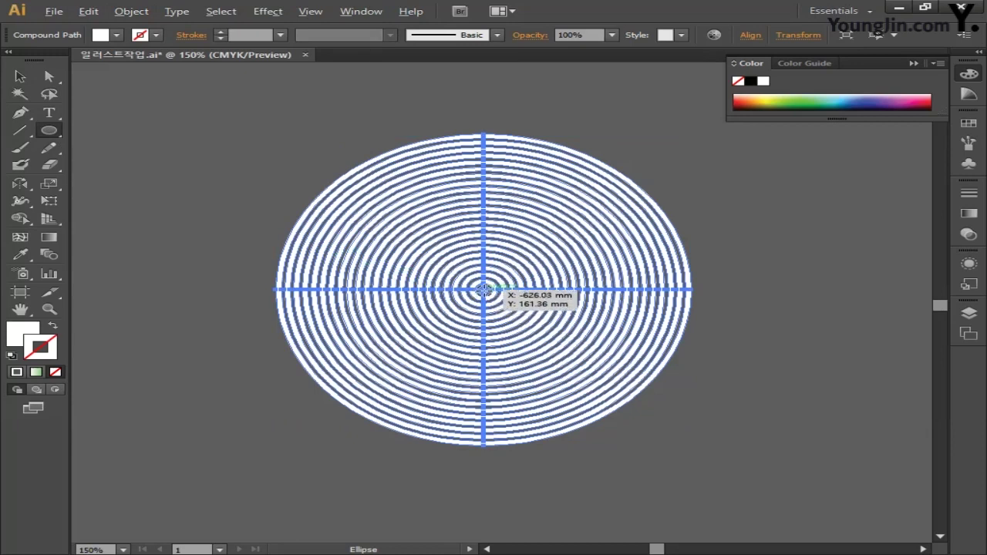
drag(484, 290, 568, 134)
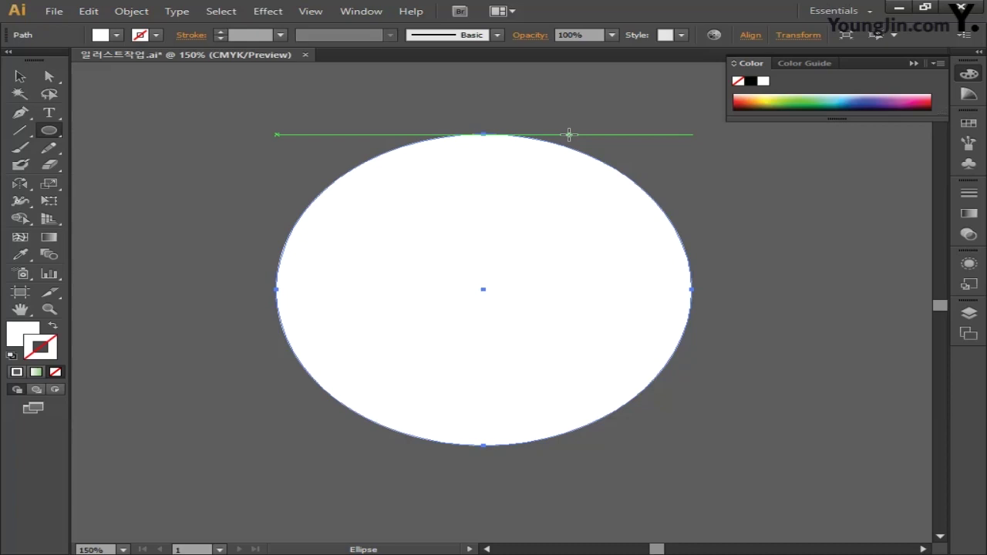
double_click(23, 333)
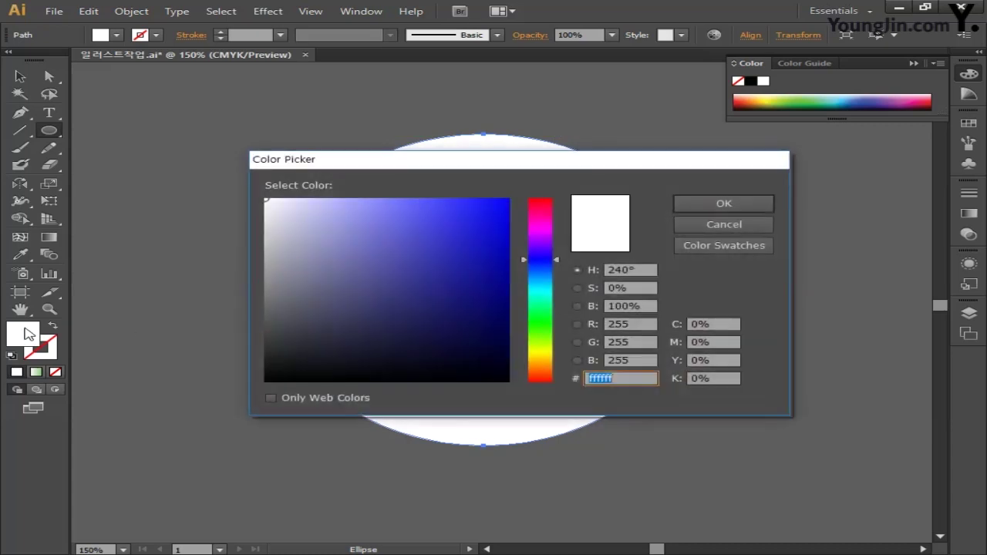
drag(475, 231, 555, 194)
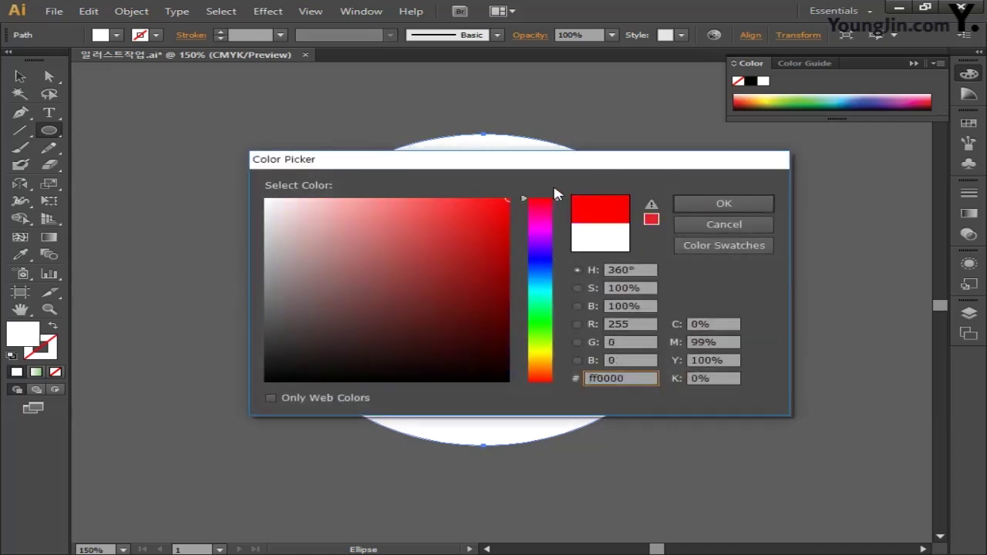
click(701, 204)
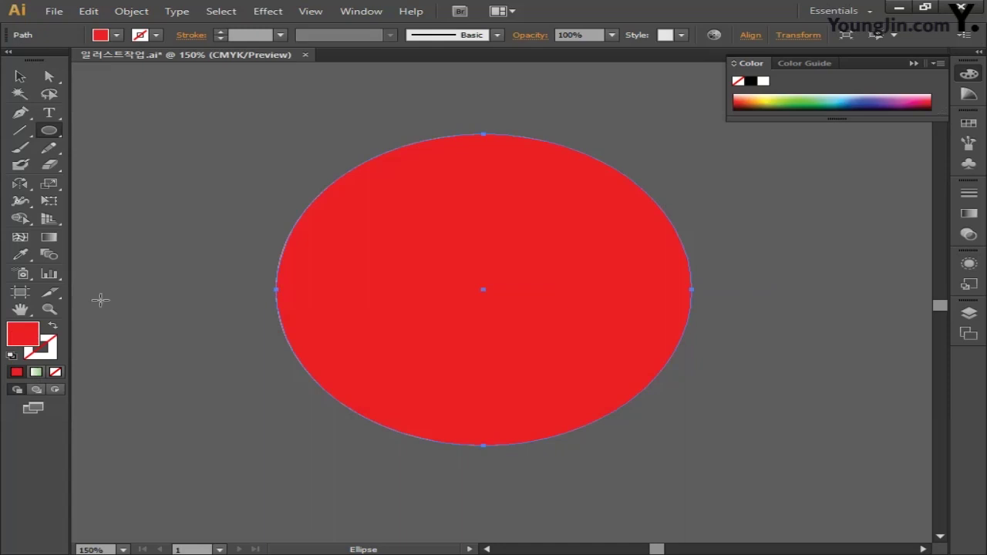
Step: Select the red circle together with the white rings and place a copy about 132 mm to the right at the same height
click(20, 75)
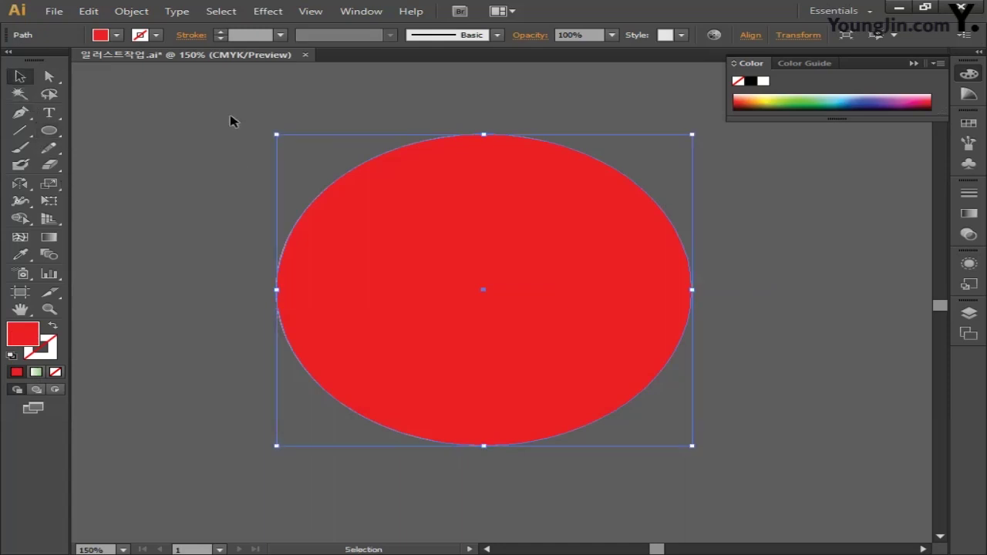
drag(230, 117, 695, 492)
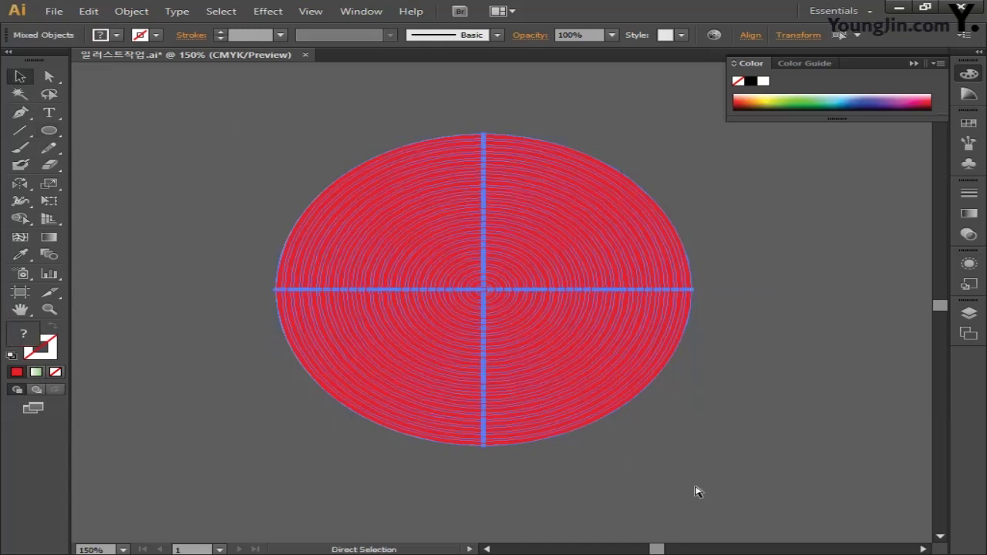
key(ctrl+minus)
drag(322, 467, 475, 474)
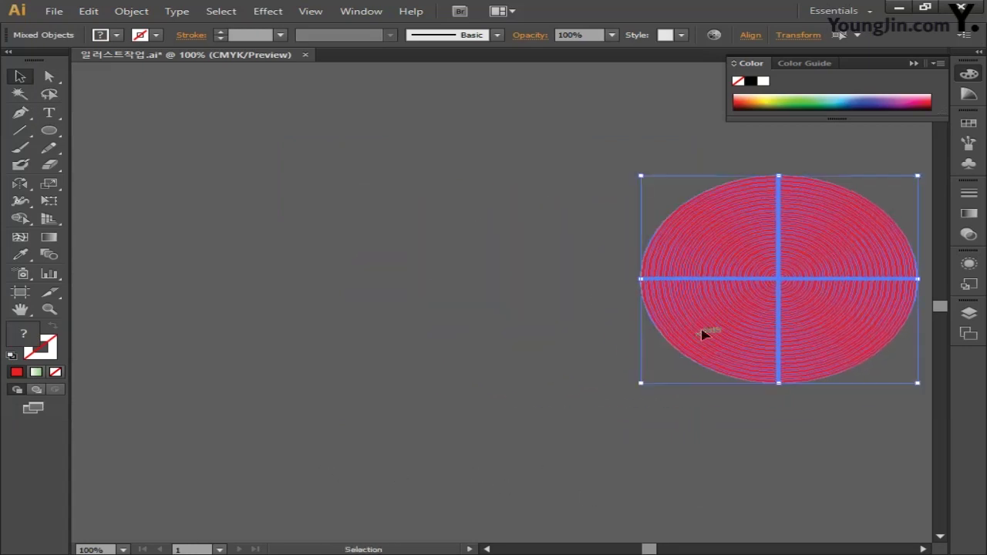
drag(597, 350, 612, 317)
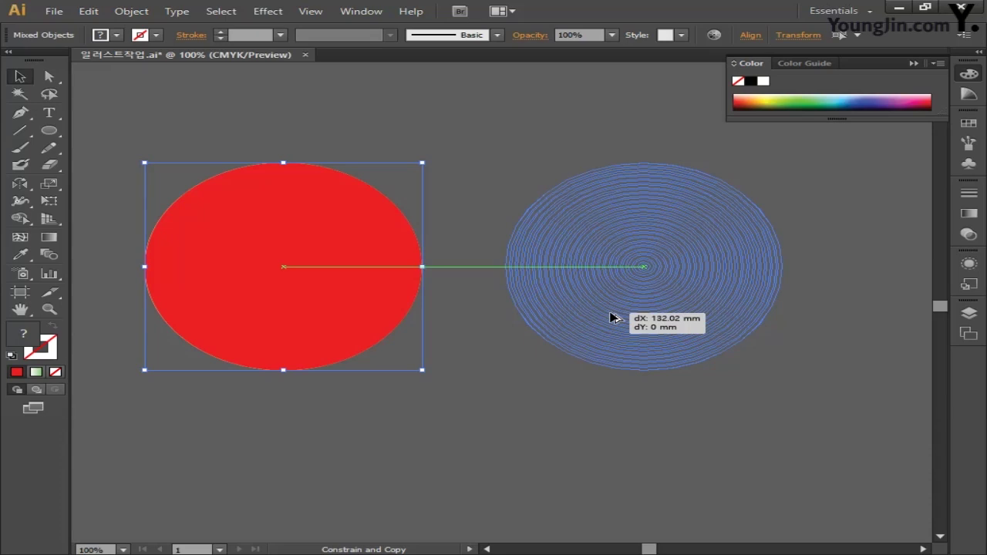
drag(612, 317, 612, 316)
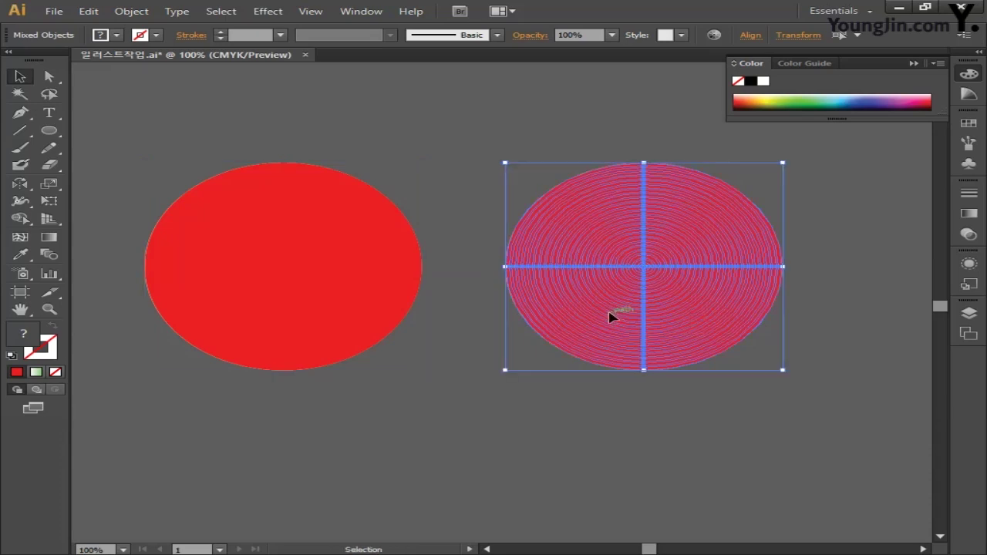
Step: Rotate the left red circle 90° around the anchor point on its right edge
click(298, 289)
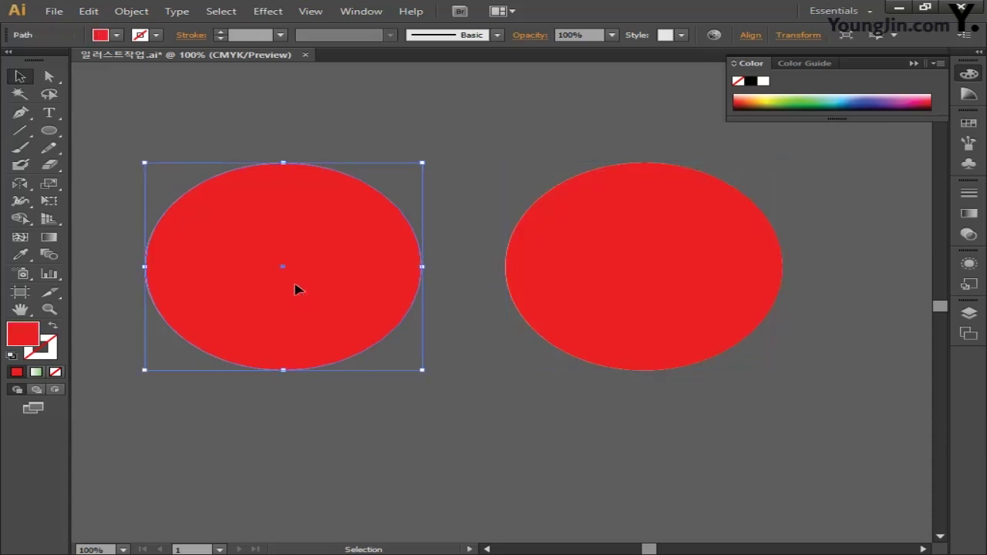
drag(21, 187, 107, 185)
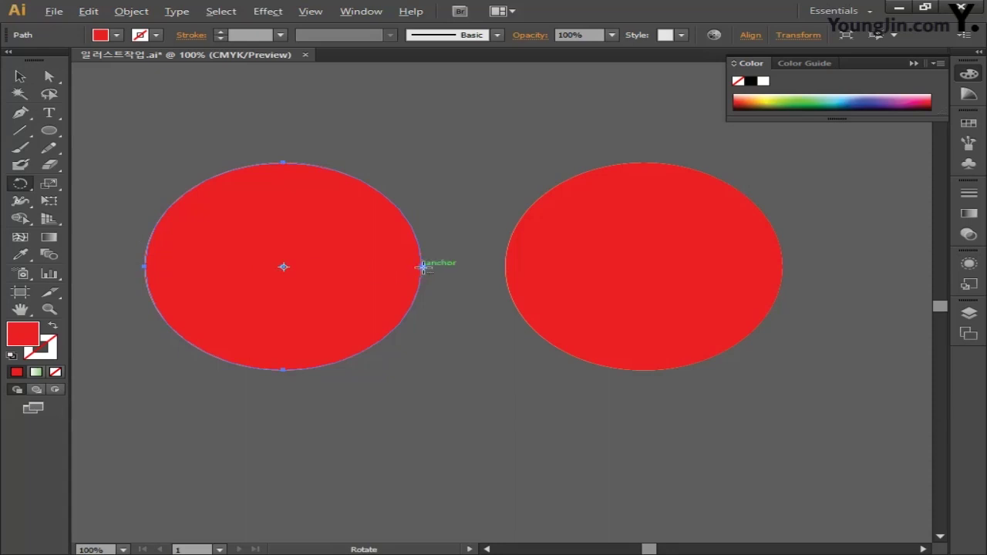
click(422, 267)
alt+click(422, 268)
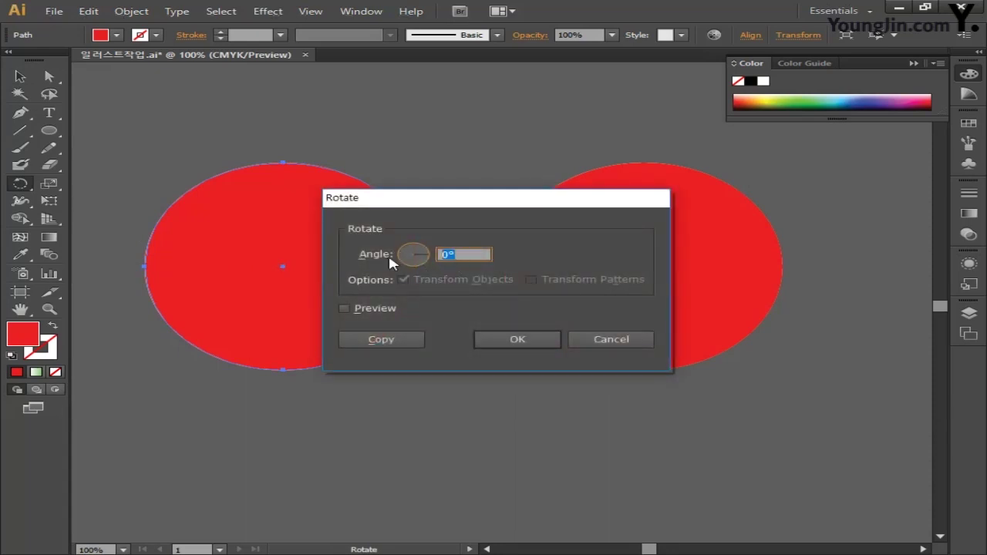
text(90)
click(508, 340)
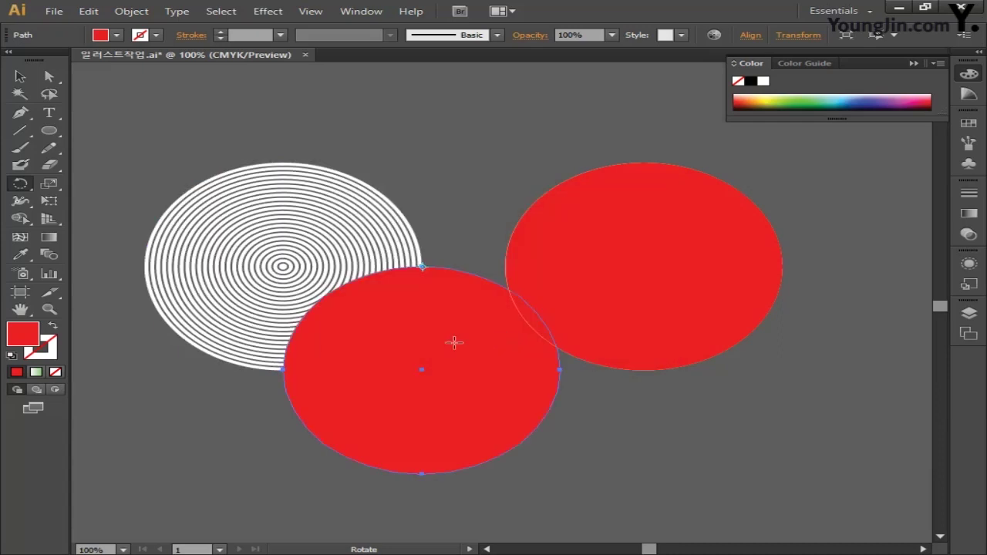
Step: Select the exposed white rings with the rotated red circle and cut the circle out of the rings using Pathfinder Minus Front
shift+click(302, 244)
click(20, 76)
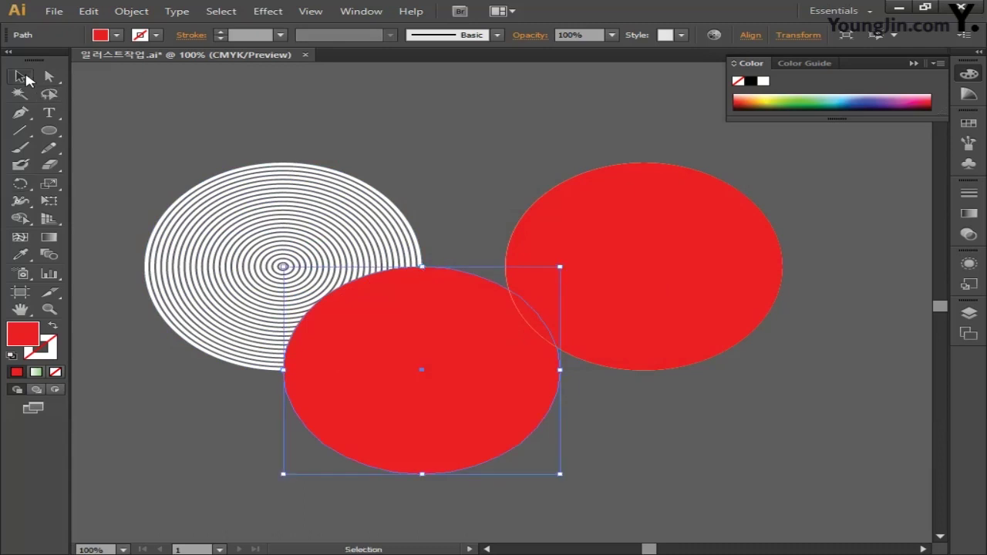
drag(192, 133, 447, 473)
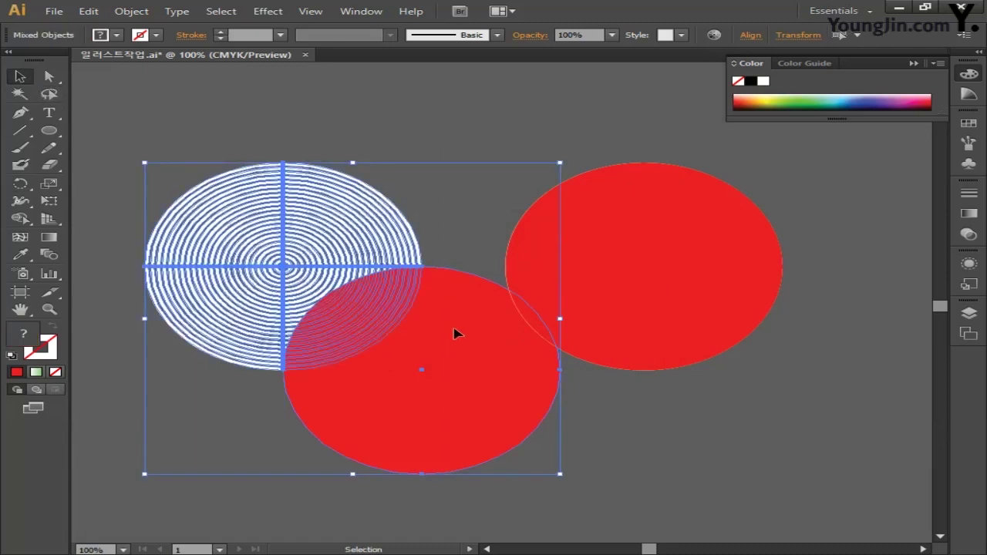
drag(455, 333, 332, 330)
drag(514, 405, 723, 405)
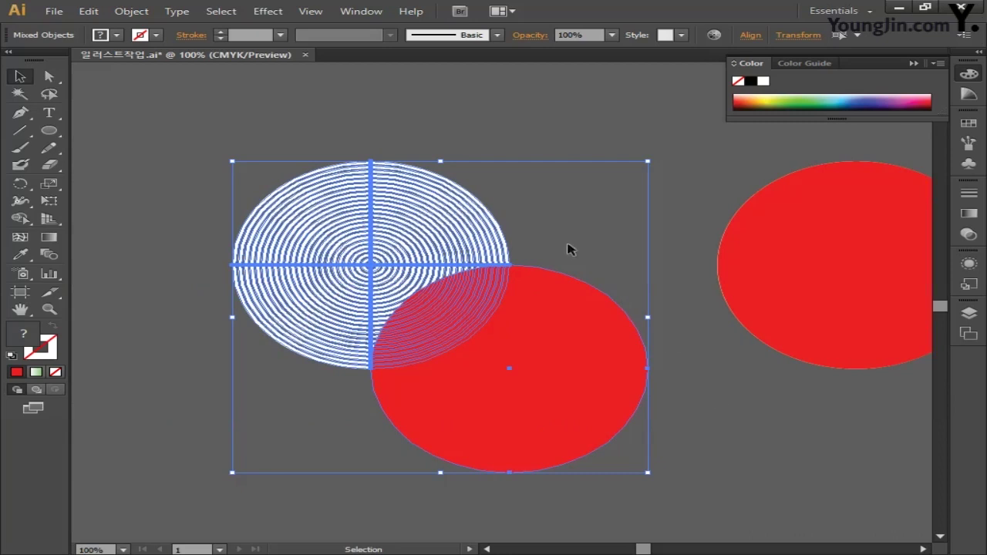
drag(220, 116, 600, 466)
click(361, 11)
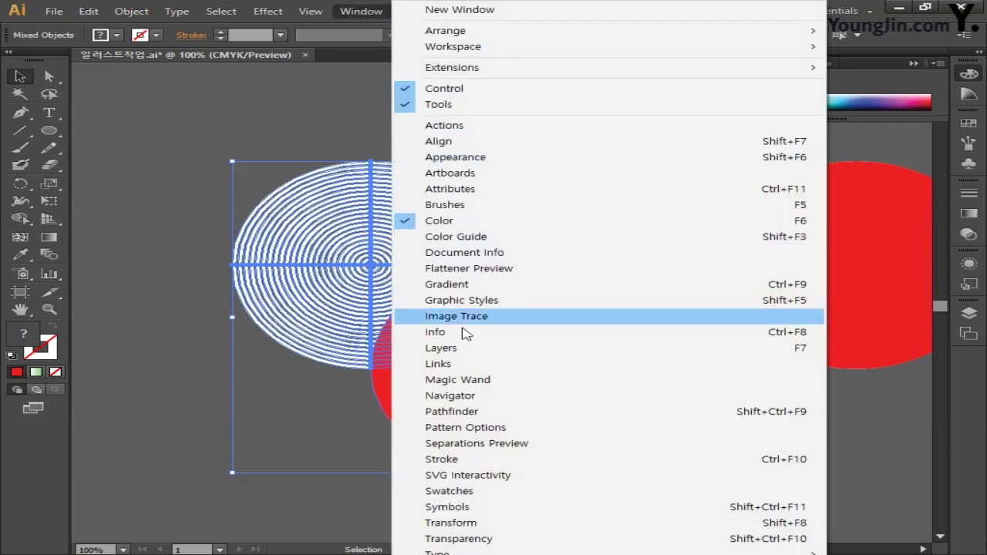
click(467, 411)
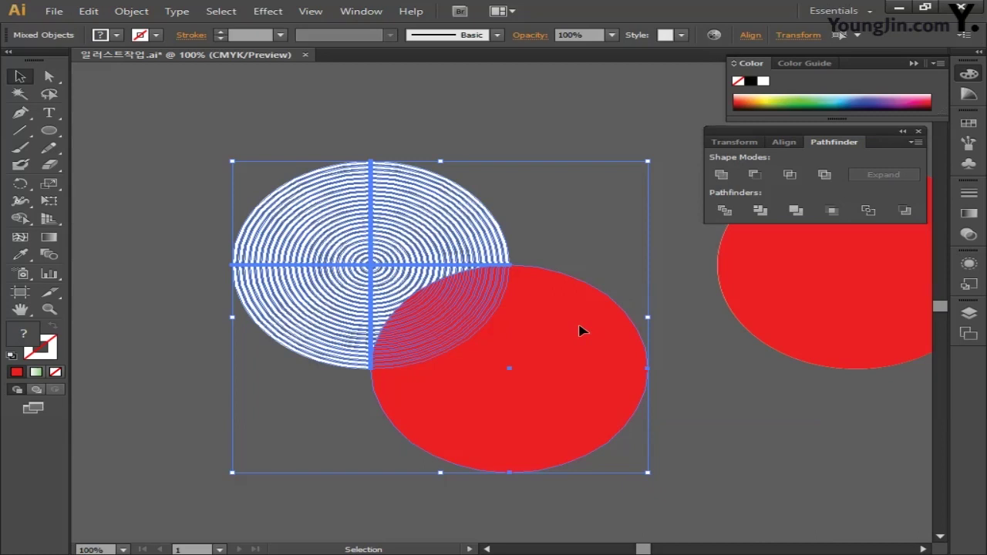
click(754, 174)
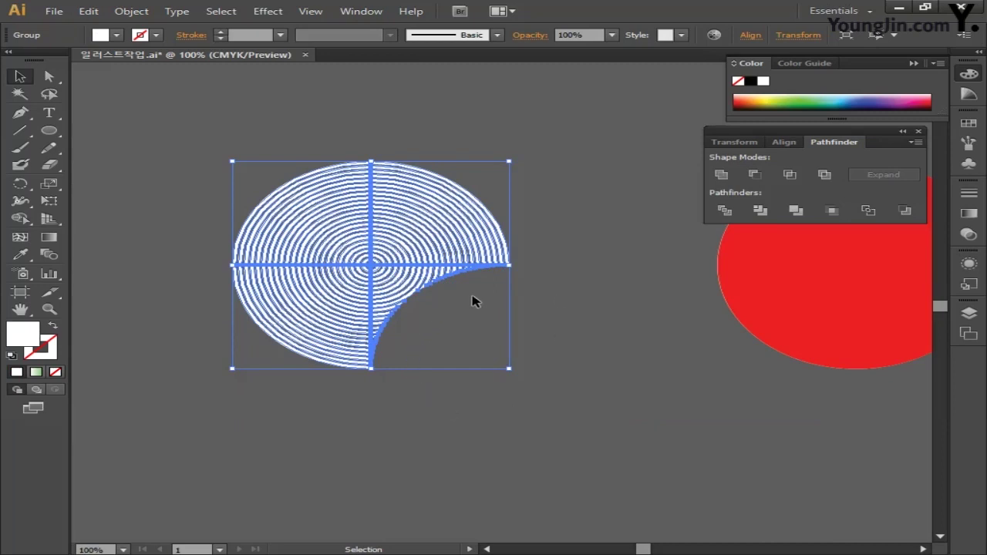
Step: Make a copy of the remaining red circle rotated 90° around the anchor point on its right edge
drag(623, 326, 372, 343)
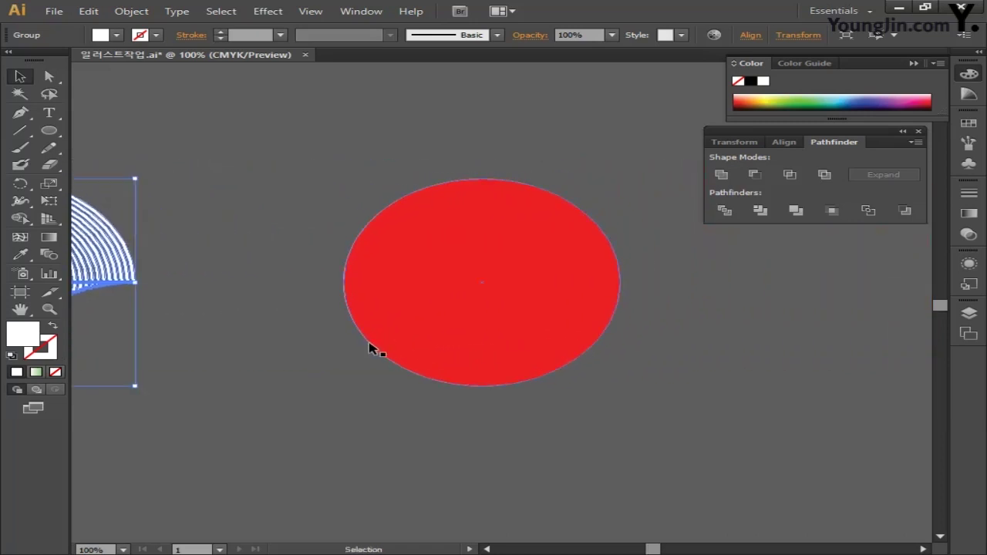
click(486, 302)
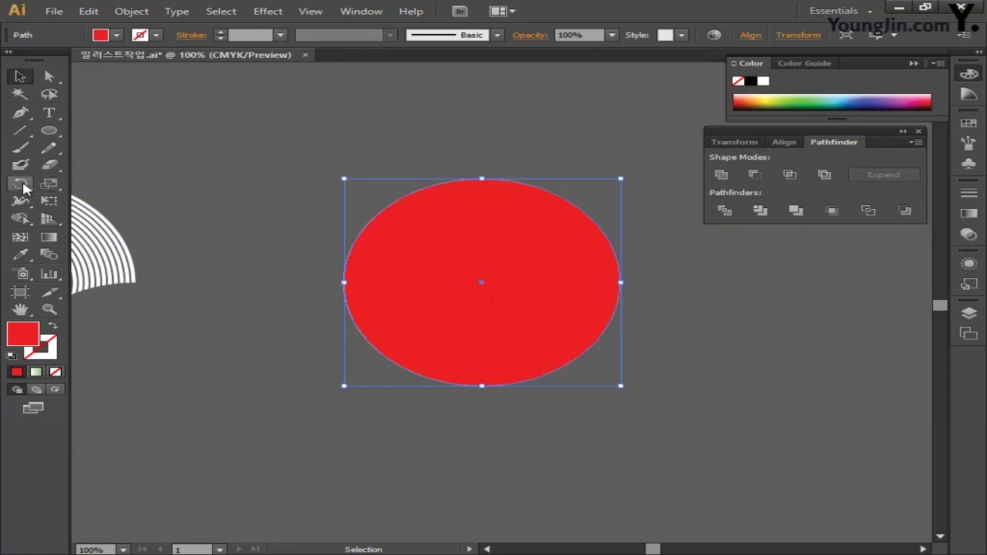
click(21, 184)
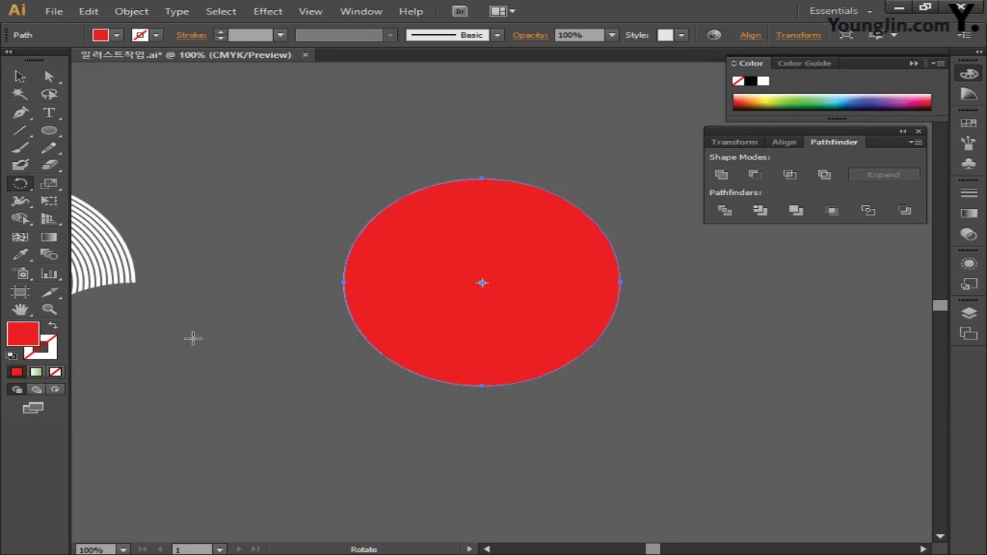
alt+click(622, 283)
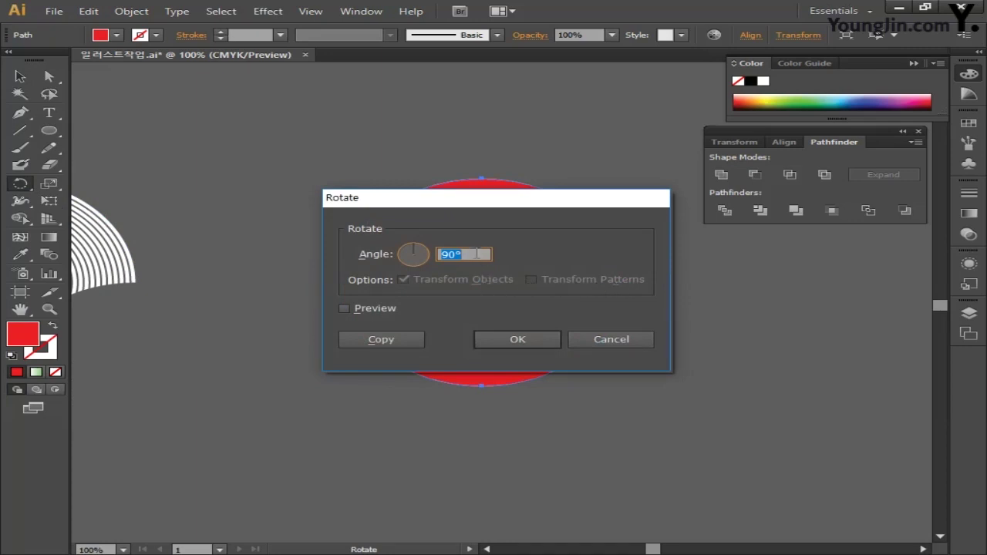
text(90)
click(384, 339)
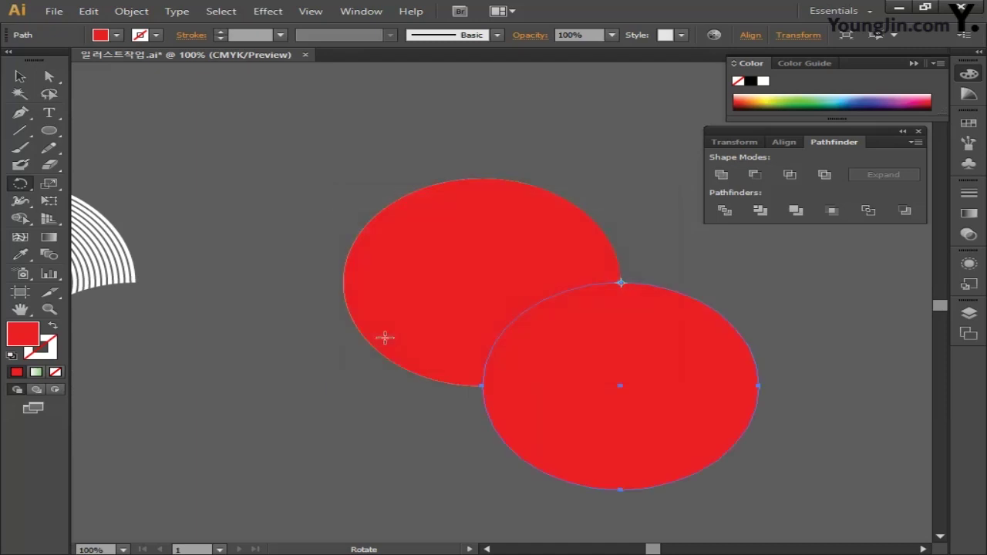
Step: Rotate the red circle still covering the rings 90° around the anchor point on its left edge
click(21, 77)
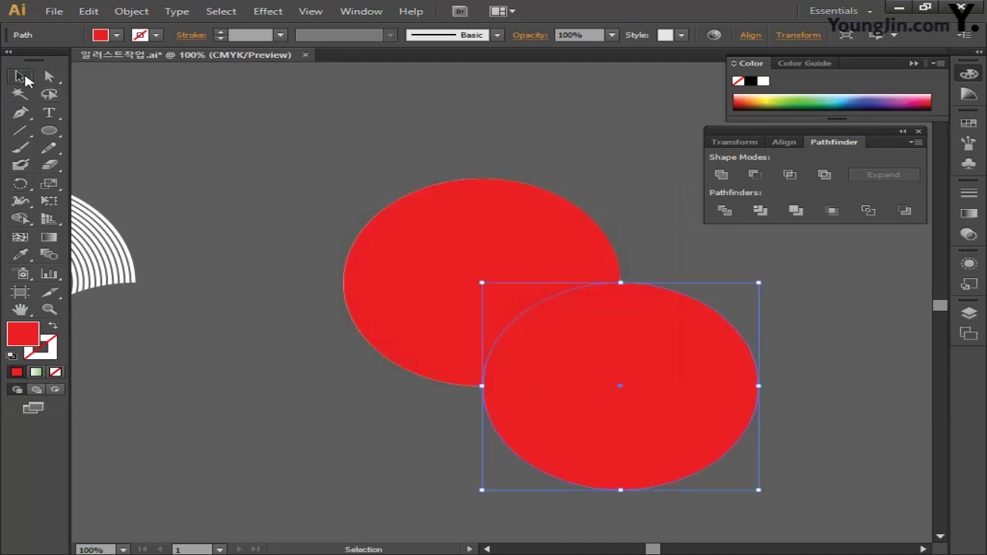
click(411, 237)
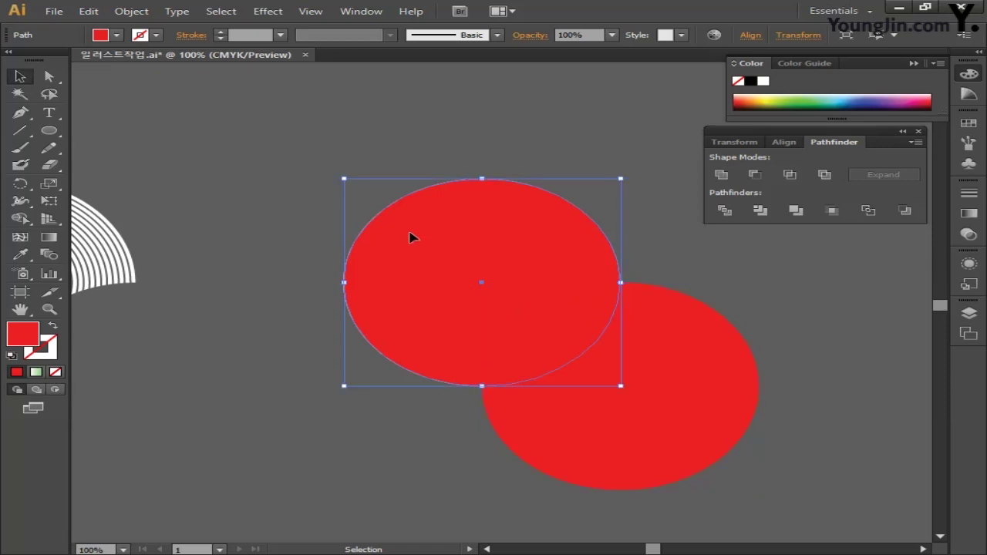
click(25, 187)
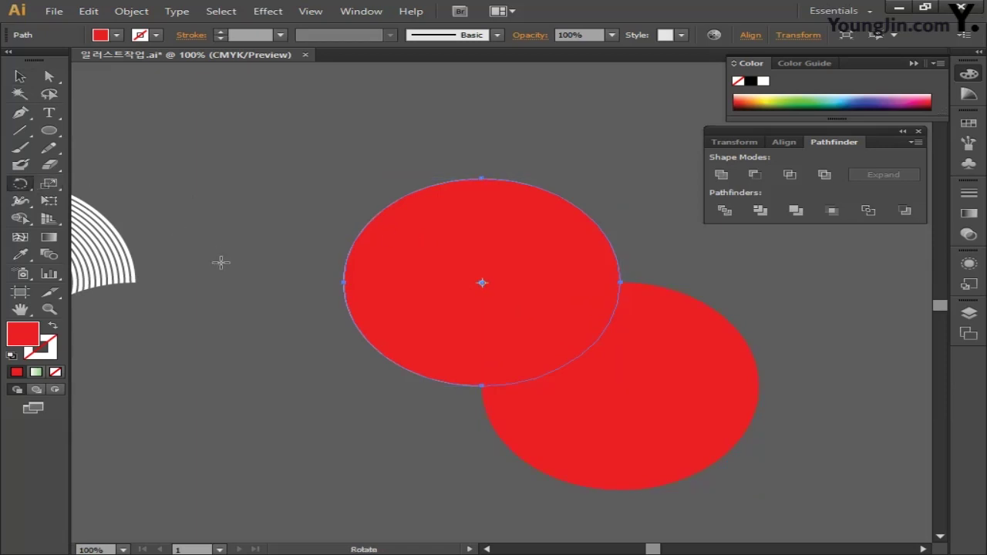
alt+click(343, 283)
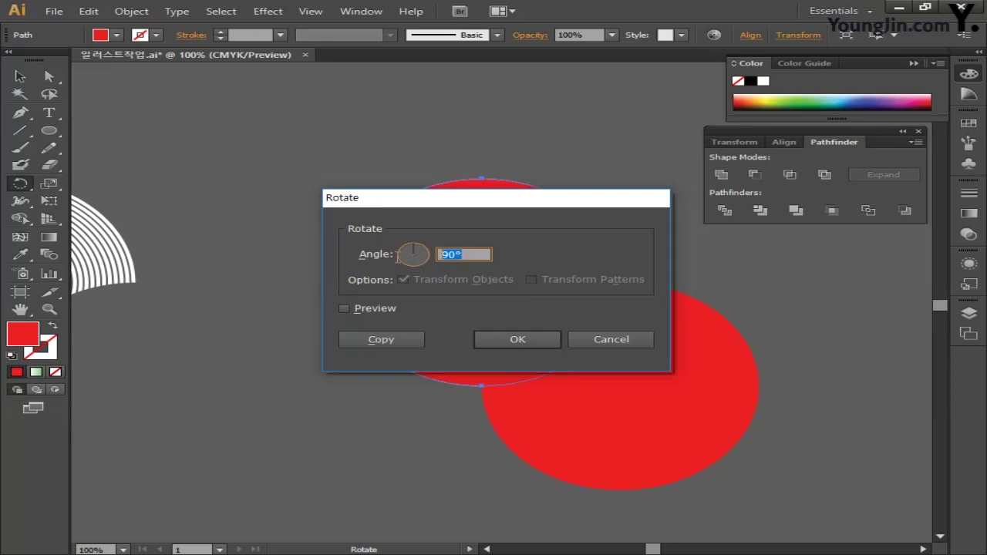
text(90)
click(515, 339)
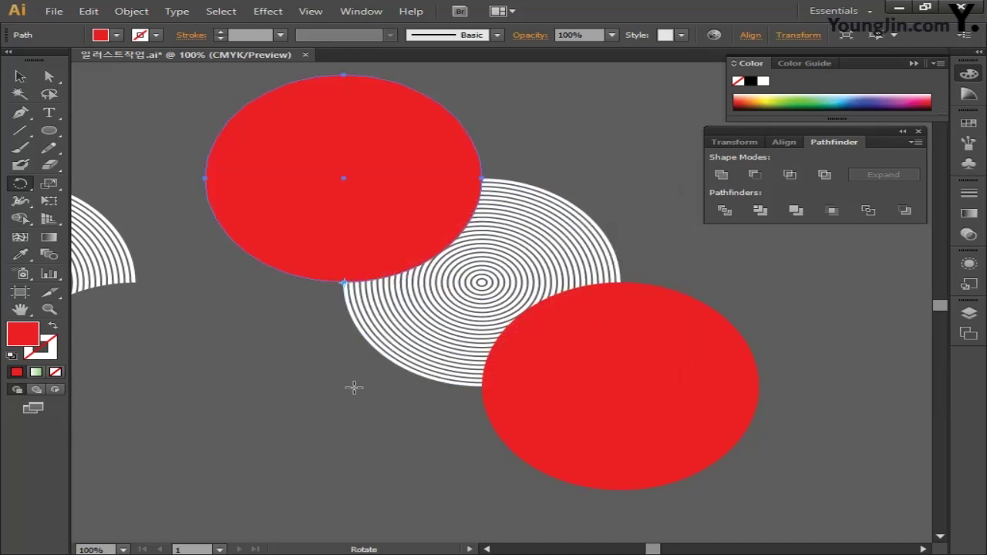
Step: Select the second set of rings with both red circles and subtract the circles from the rings using Minus Front
click(22, 79)
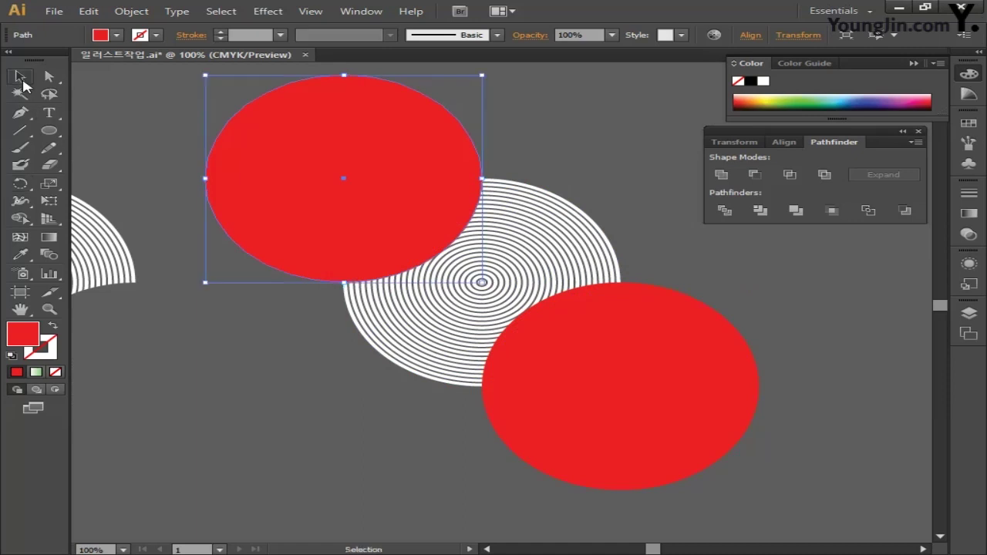
click(224, 105)
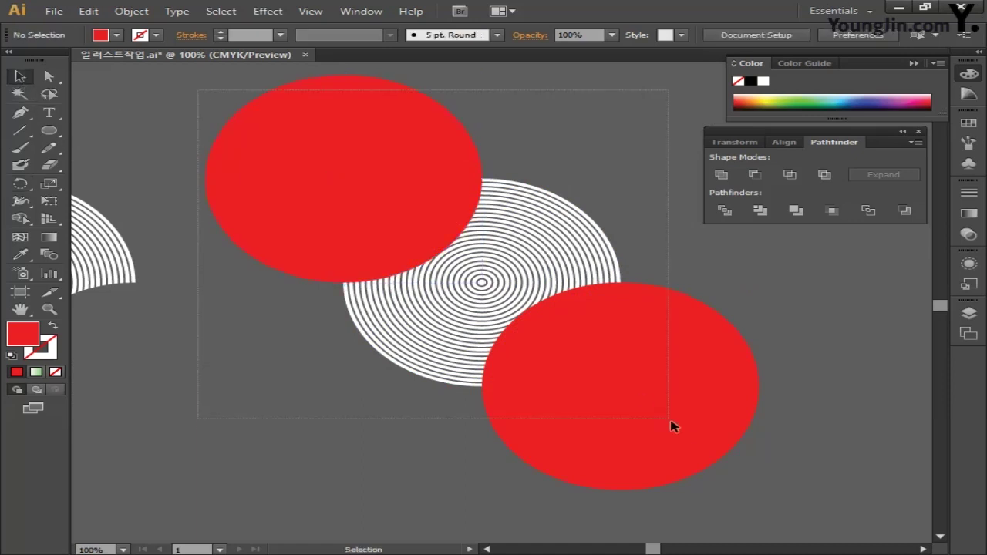
key(ctrl+a)
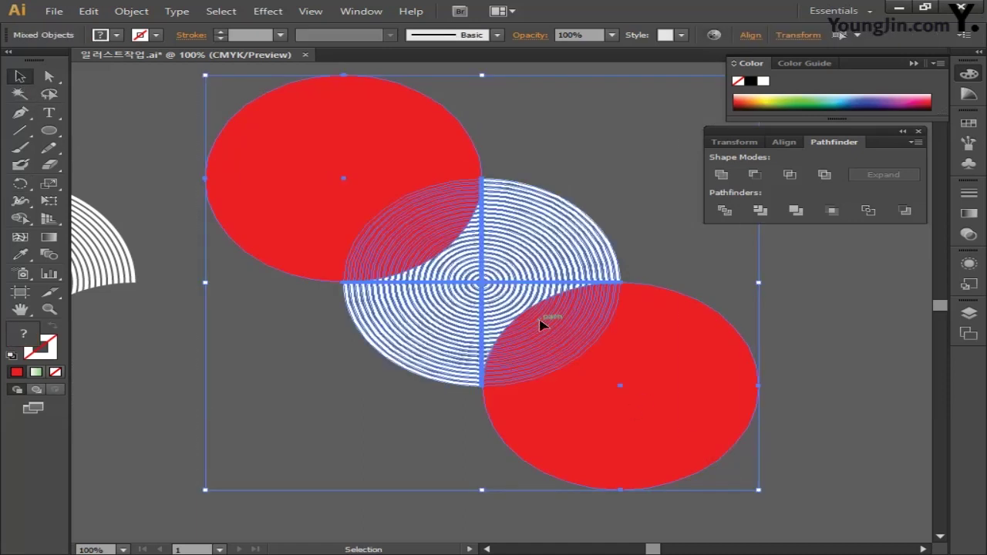
click(754, 174)
click(654, 185)
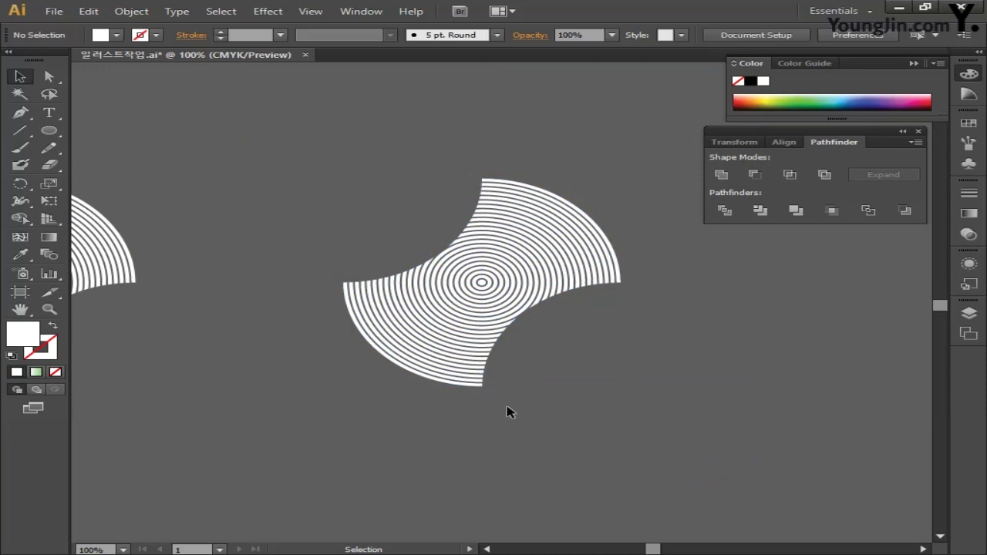
Step: Rotate the single-notched ring shape clockwise so its notch faces straight down
drag(168, 410, 439, 411)
drag(697, 232, 659, 282)
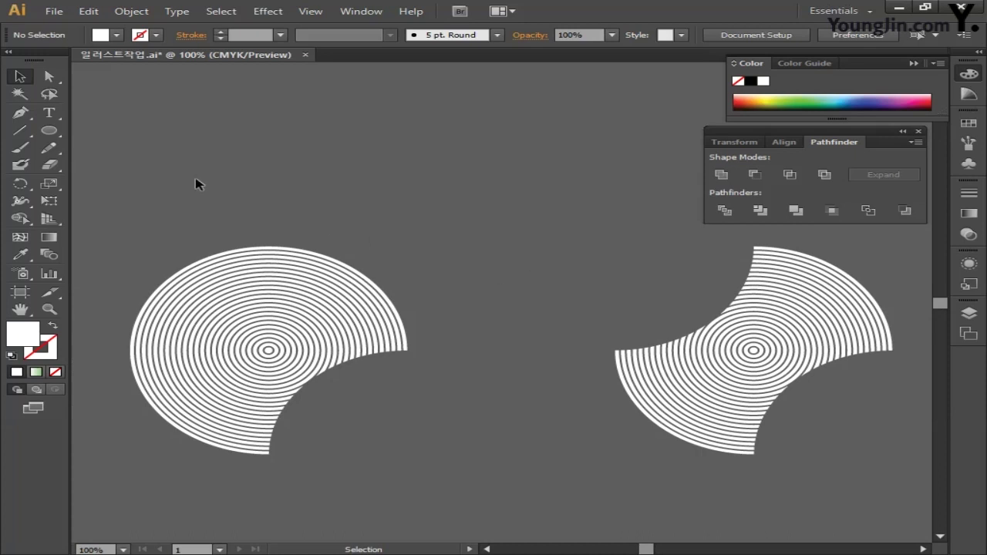
drag(164, 173, 402, 453)
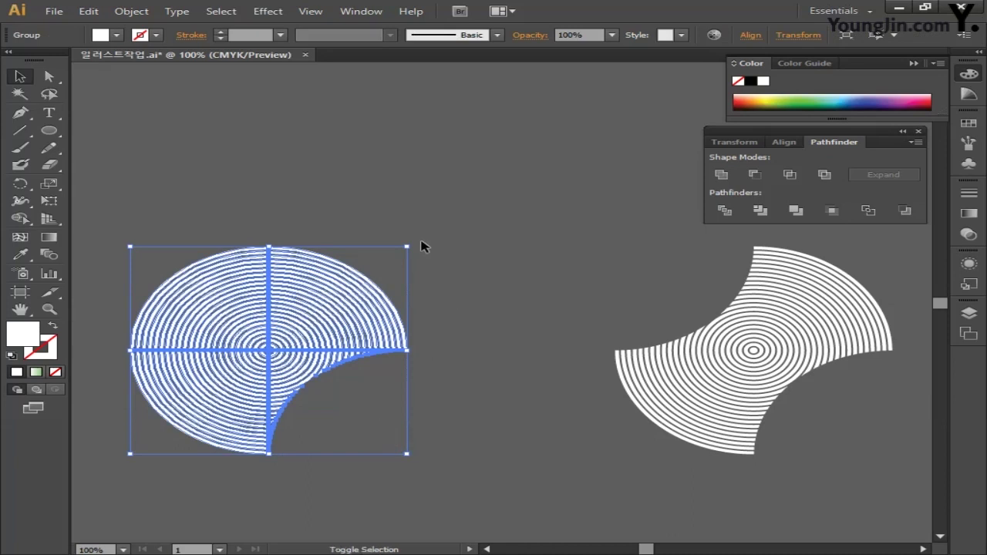
drag(414, 244, 473, 327)
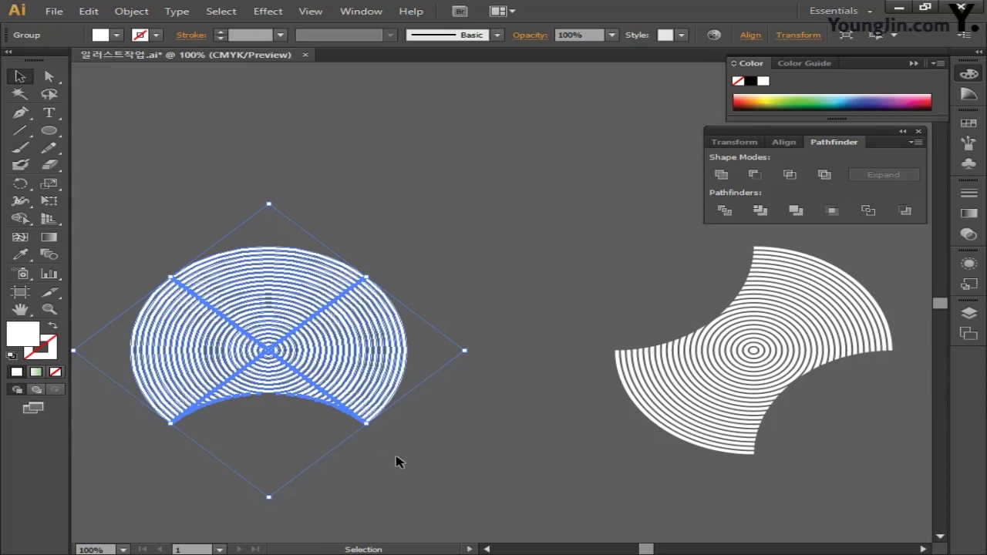
Step: Rotate the double-notched ring shape so its two notches face left and right
drag(602, 261, 844, 473)
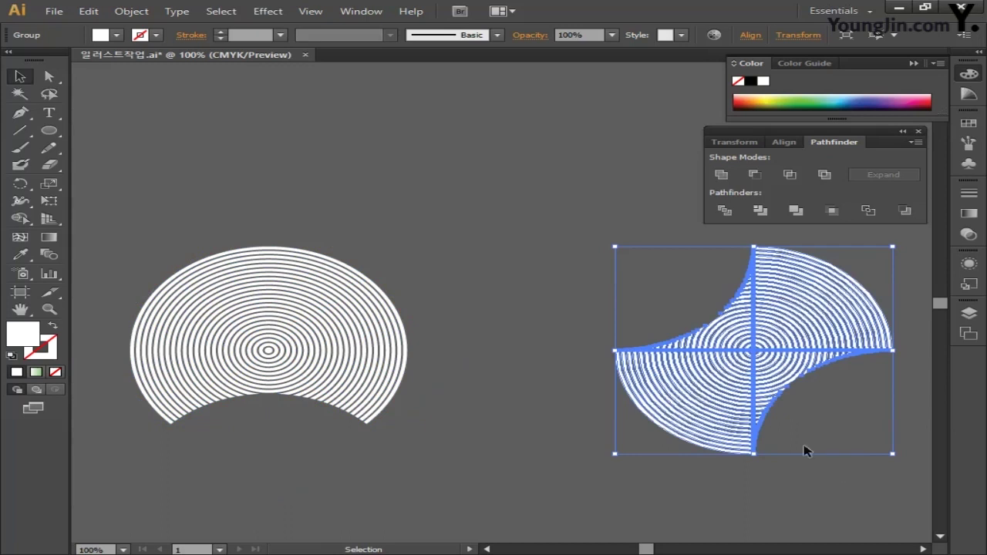
drag(605, 241, 542, 292)
key(space)
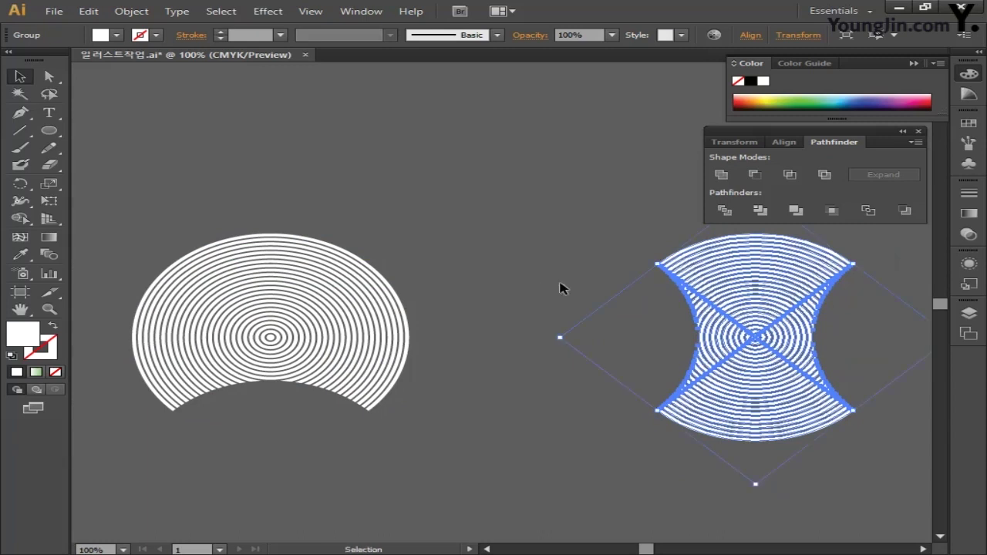
Step: Move the double-notched ring shape under the single-notched one, fitting its upper corners to the lower corners of the notch
click(639, 264)
drag(660, 266, 178, 409)
click(454, 410)
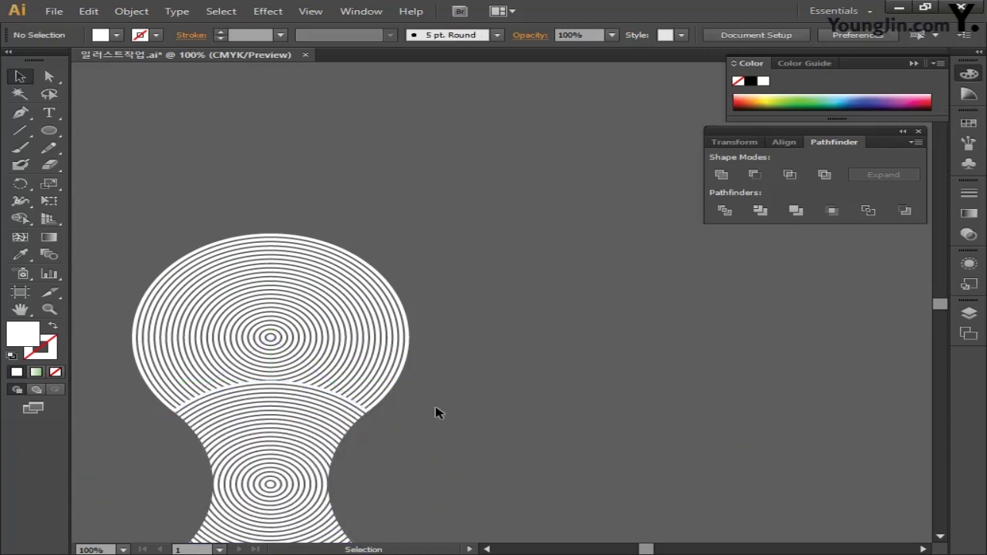
Step: Examine up close how the two ring shapes meet at the left corner, then return to the 100% view of the whole figure
drag(129, 388, 197, 433)
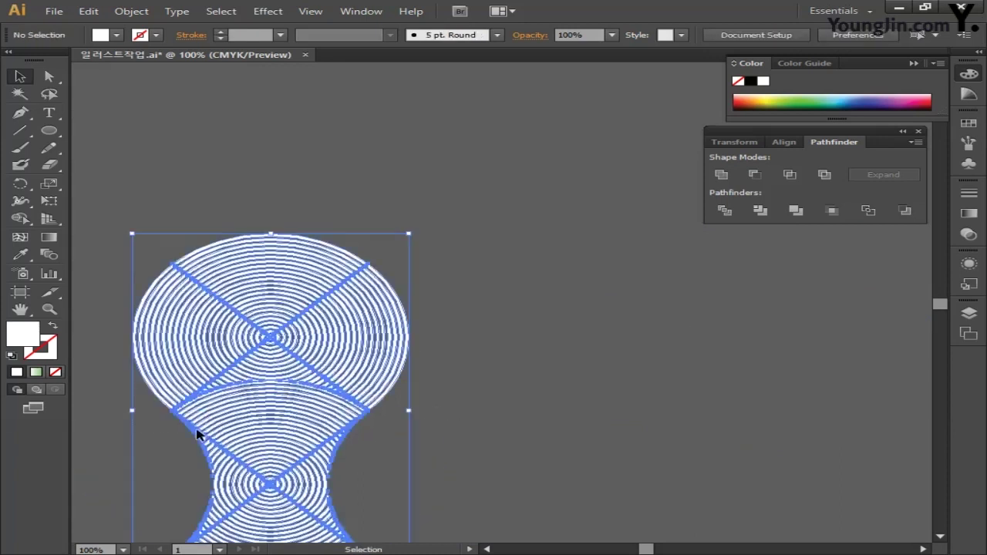
click(48, 309)
drag(135, 394, 222, 439)
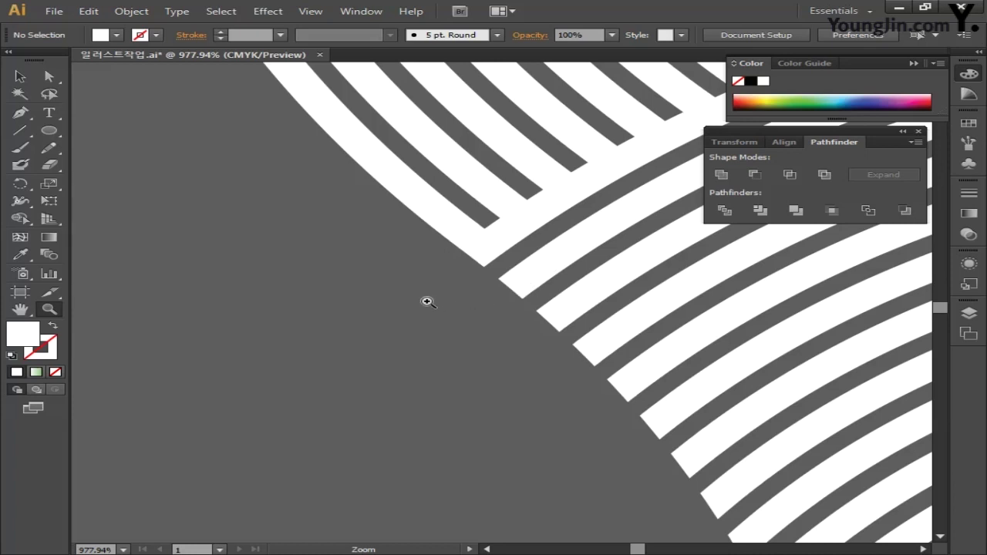
key(ctrl+minus)
key(ctrl+minus)
key(ctrl+minus)
key(ctrl+minus)
key(ctrl+minus)
key(ctrl+minus)
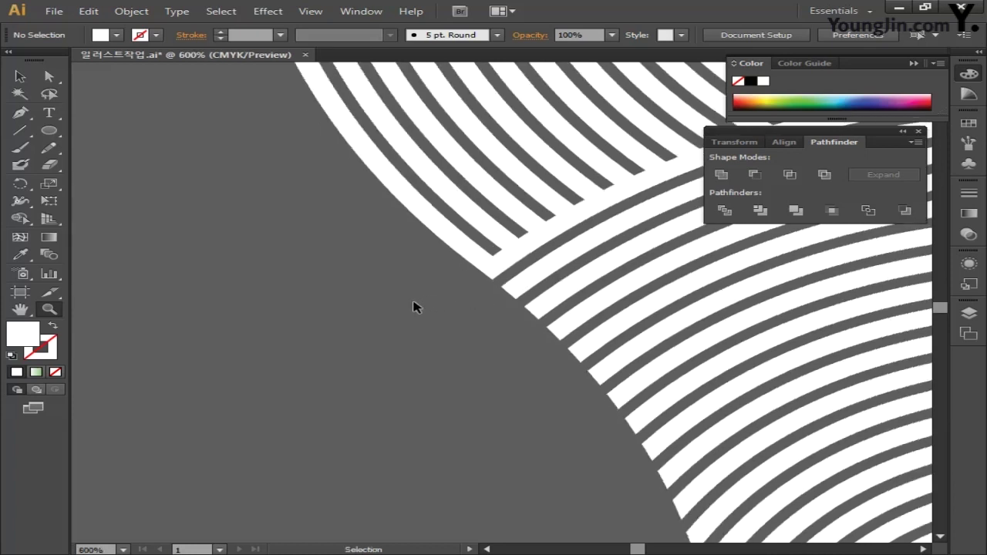
key(ctrl+minus)
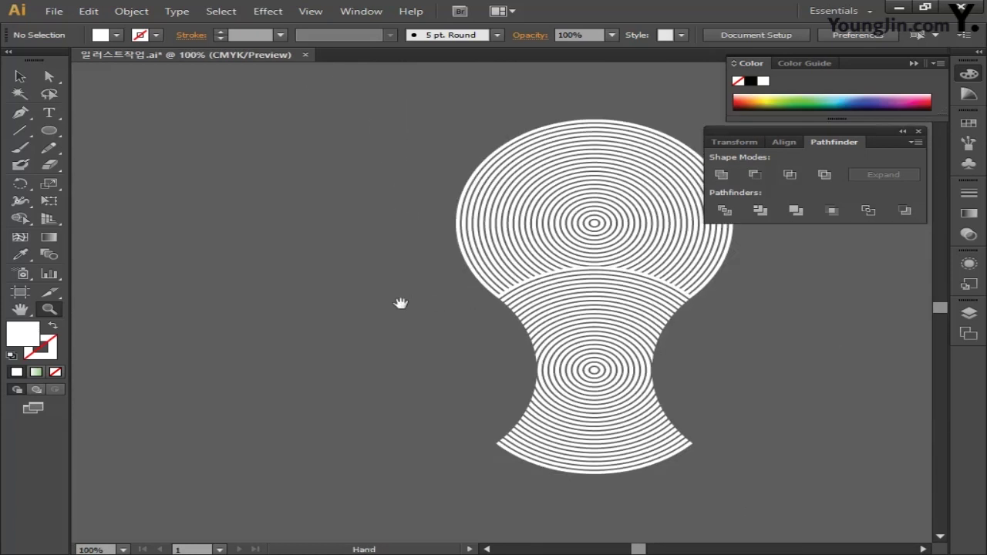
drag(401, 304, 292, 337)
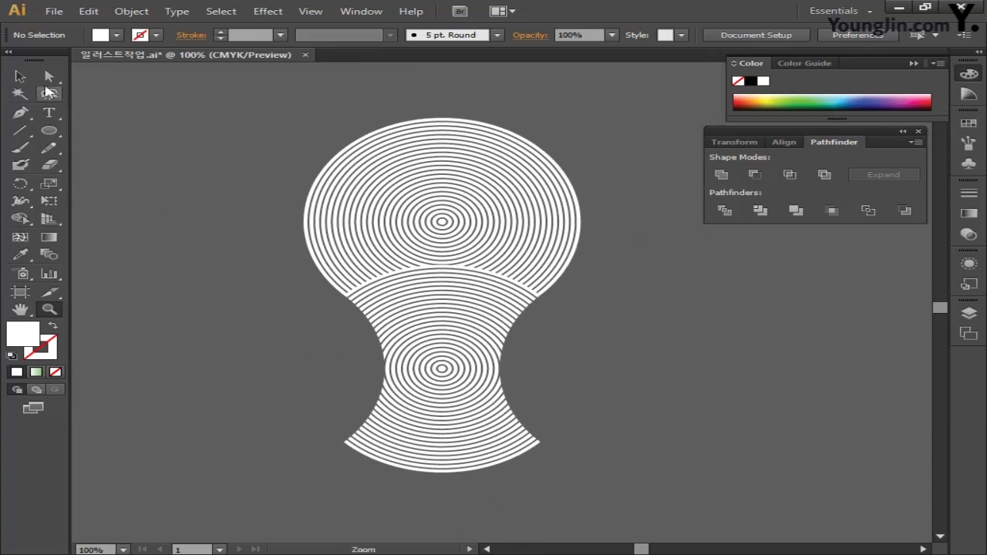
Step: Move the whole two-part ring figure straight left to make room beside it
click(20, 77)
drag(238, 134, 602, 498)
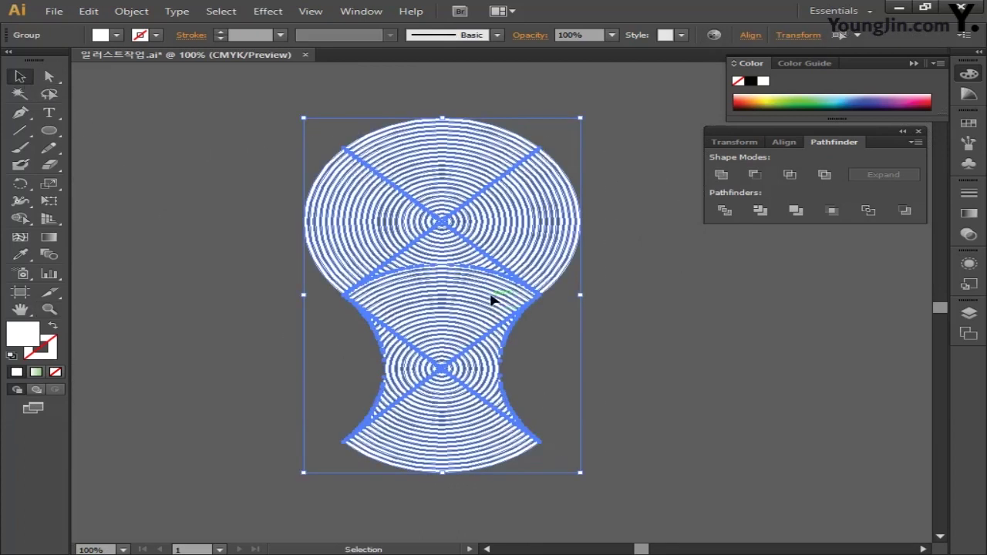
drag(491, 298, 336, 301)
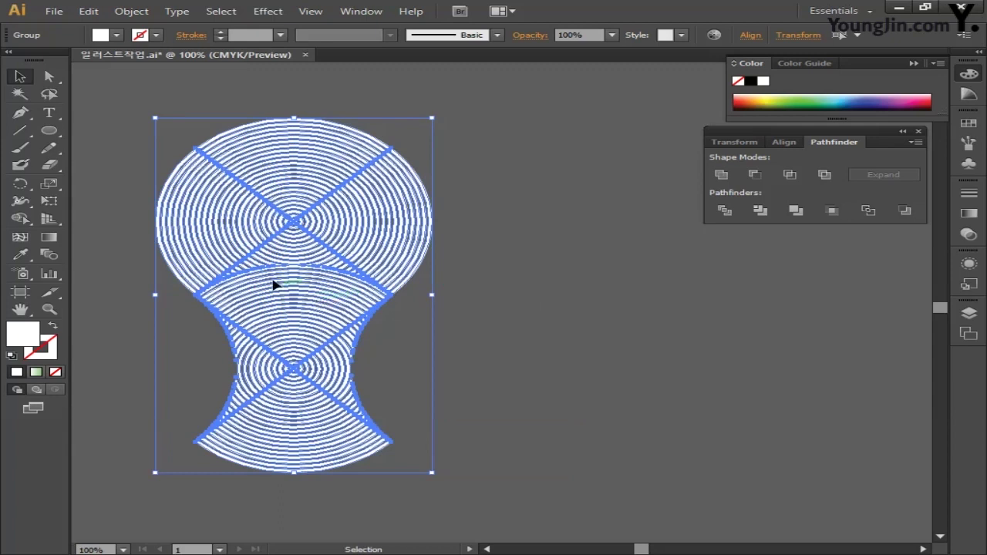
Step: Create a copy of the two-part ring figure rotated 180° about the right-hand corner where its two shapes meet
click(26, 185)
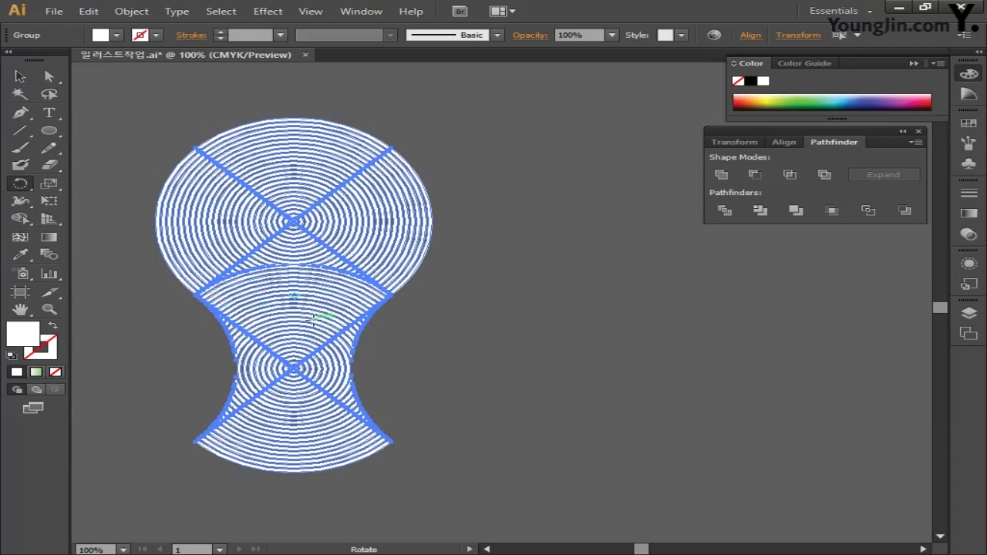
alt+click(394, 297)
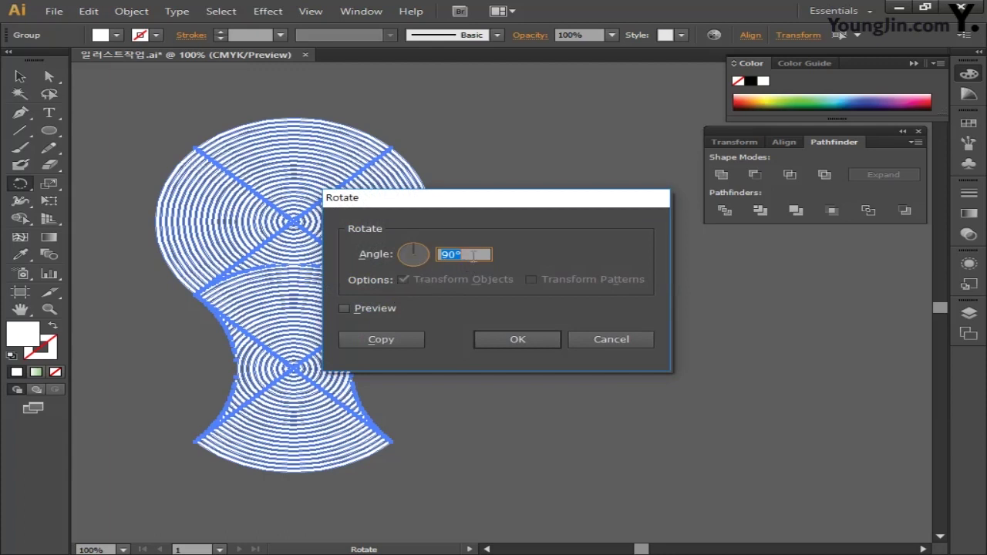
text(180)
click(400, 337)
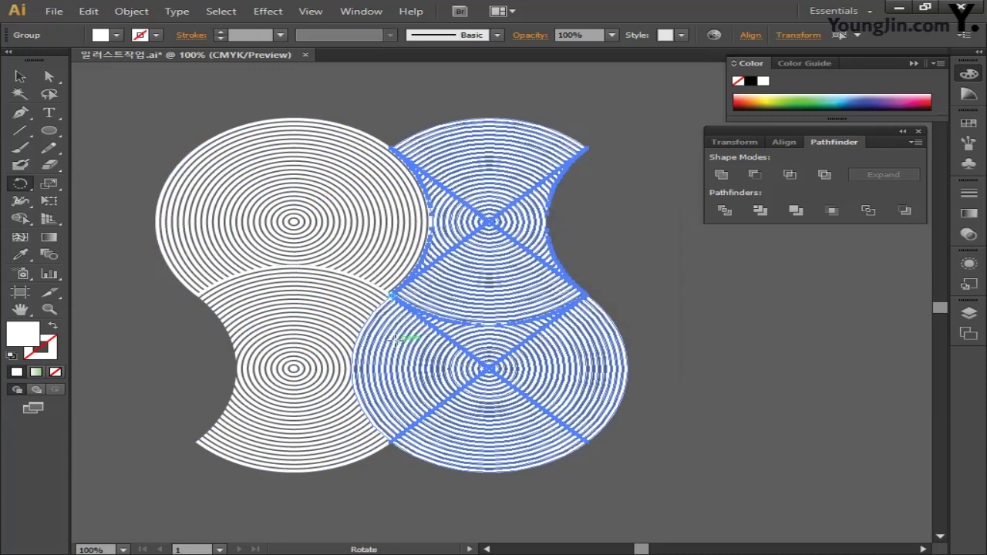
click(20, 76)
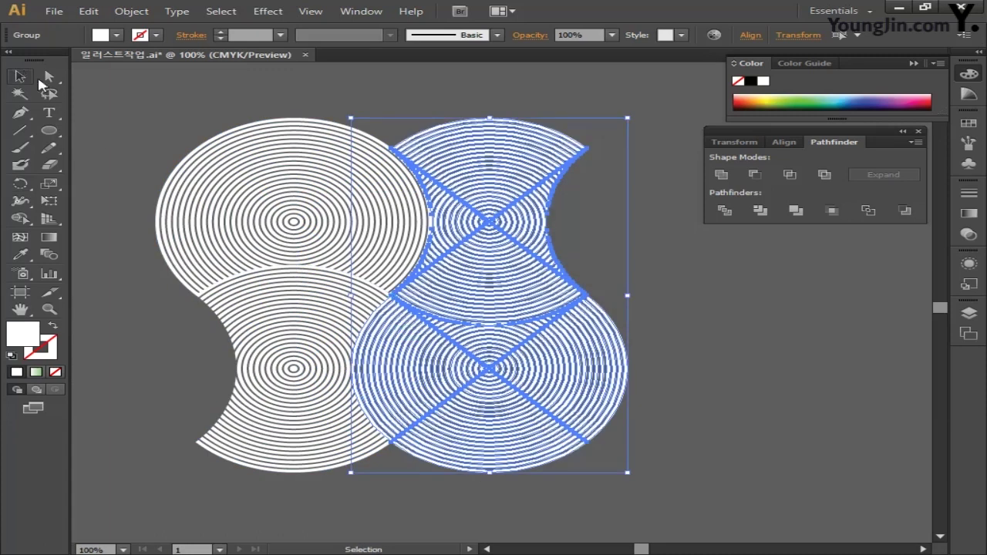
click(152, 111)
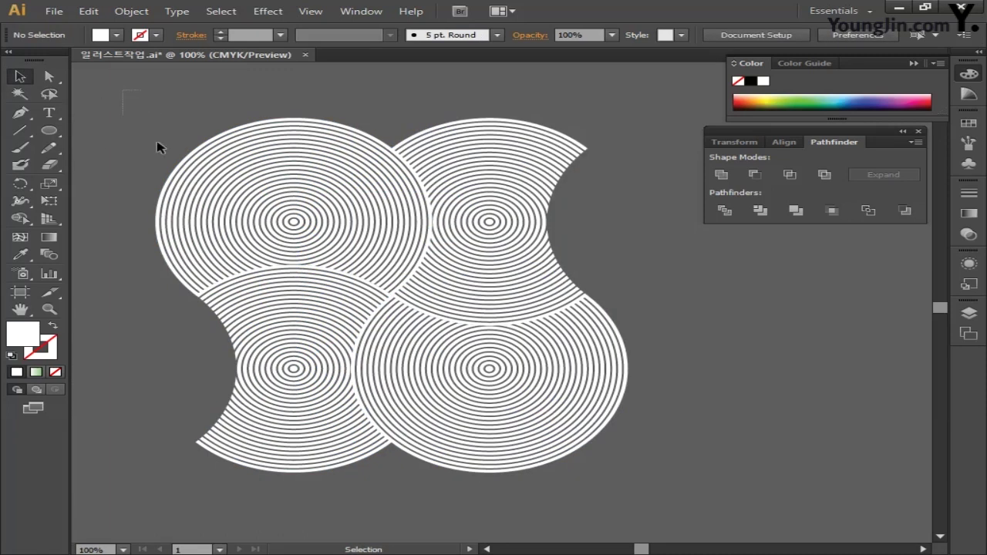
Step: Duplicate the whole four-circle figure horizontally to the right so the copy fits into the original's right-side notch
drag(157, 148, 651, 509)
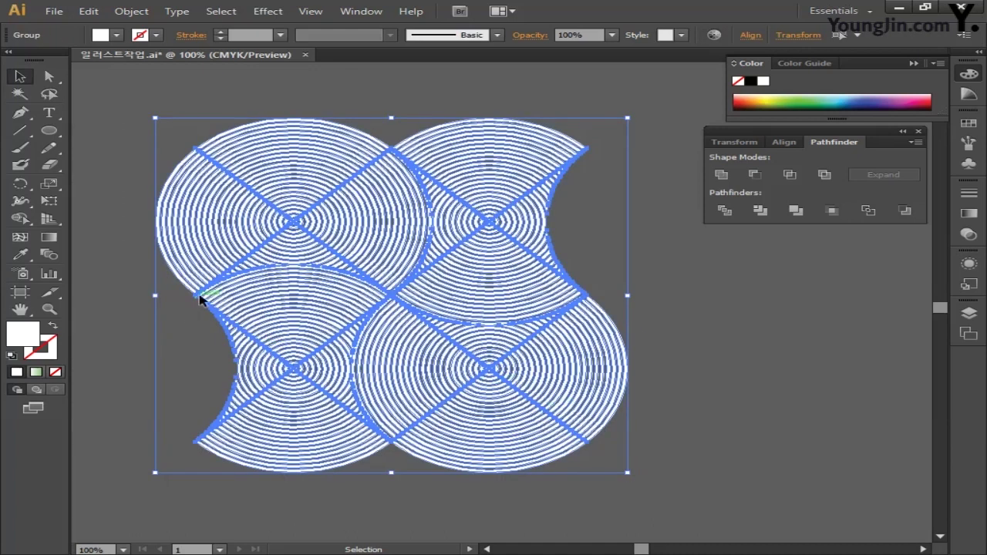
drag(199, 299, 611, 301)
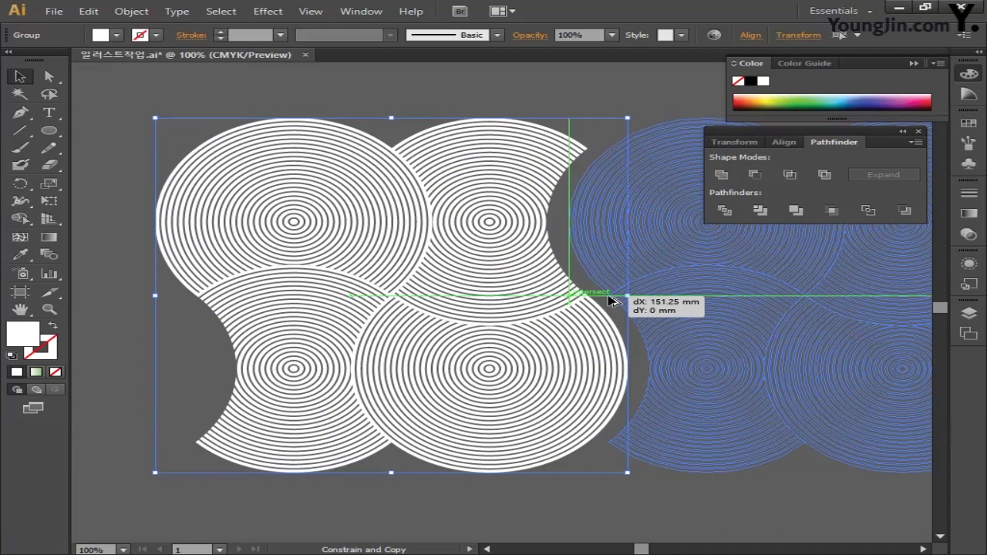
drag(612, 301, 589, 296)
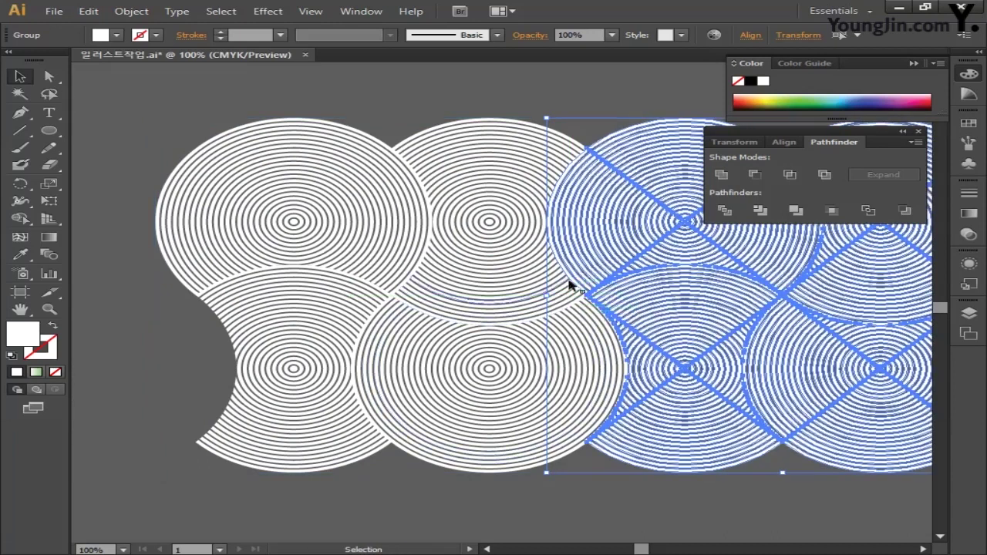
scroll(555, 296, right, 2)
key(ctrl+minus)
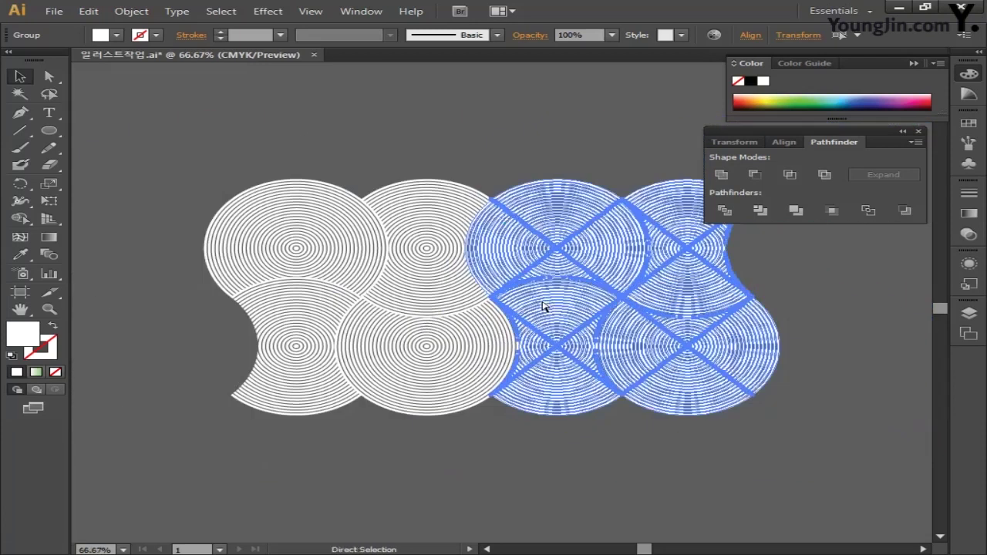
click(498, 154)
scroll(493, 183, up, 2)
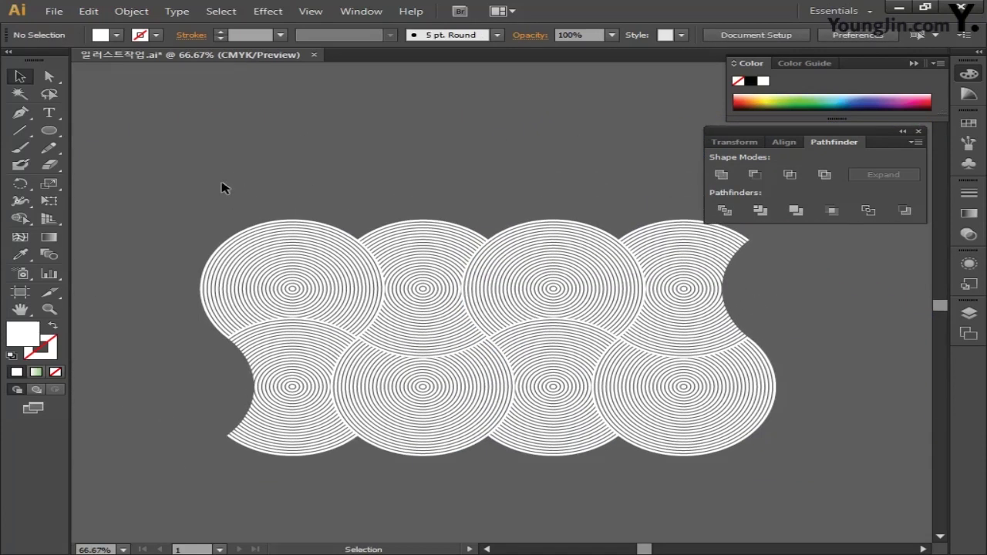
Step: Draw a rectangle over the ring pattern and adjust its edges so it stays within the uneven outer outline
key(space)
drag(239, 186, 232, 187)
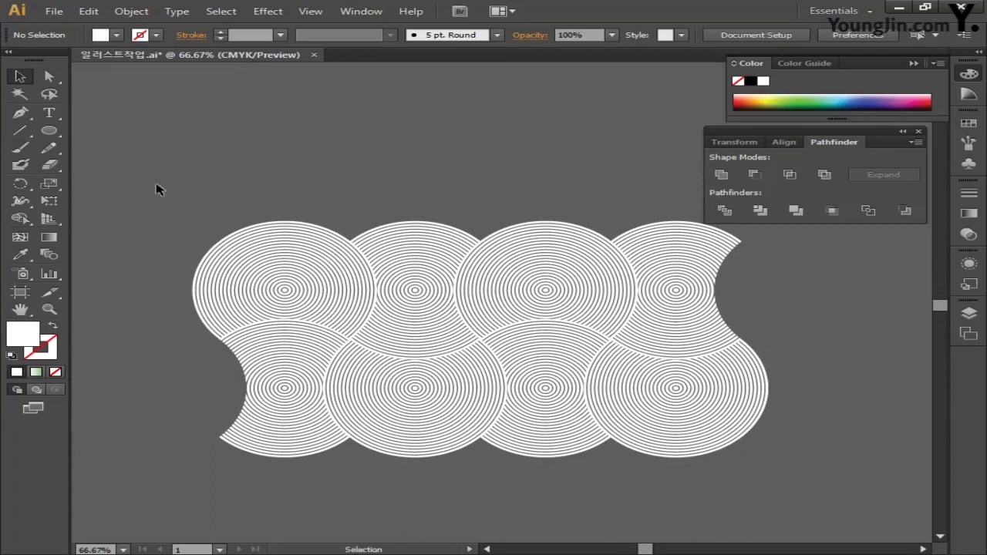
click(49, 131)
click(137, 139)
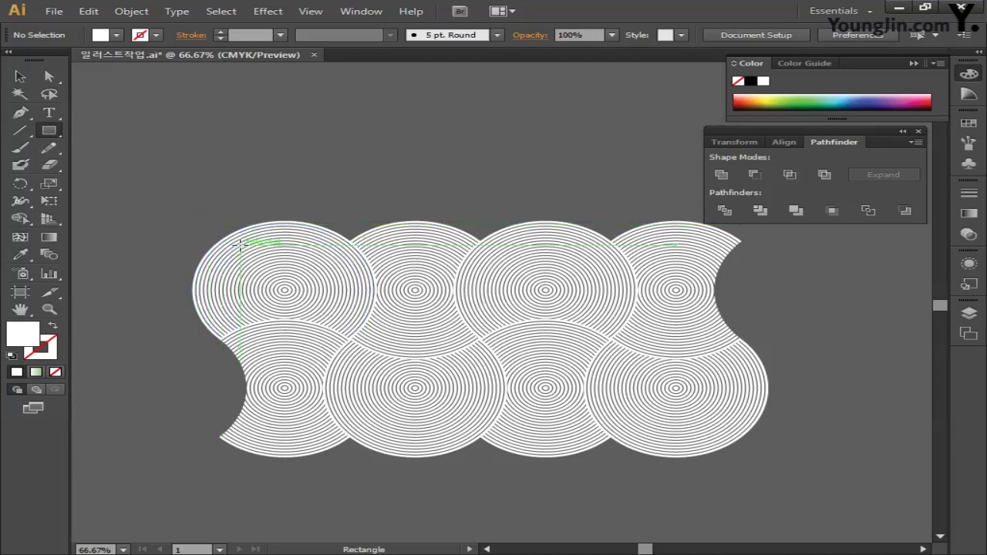
drag(240, 244, 719, 436)
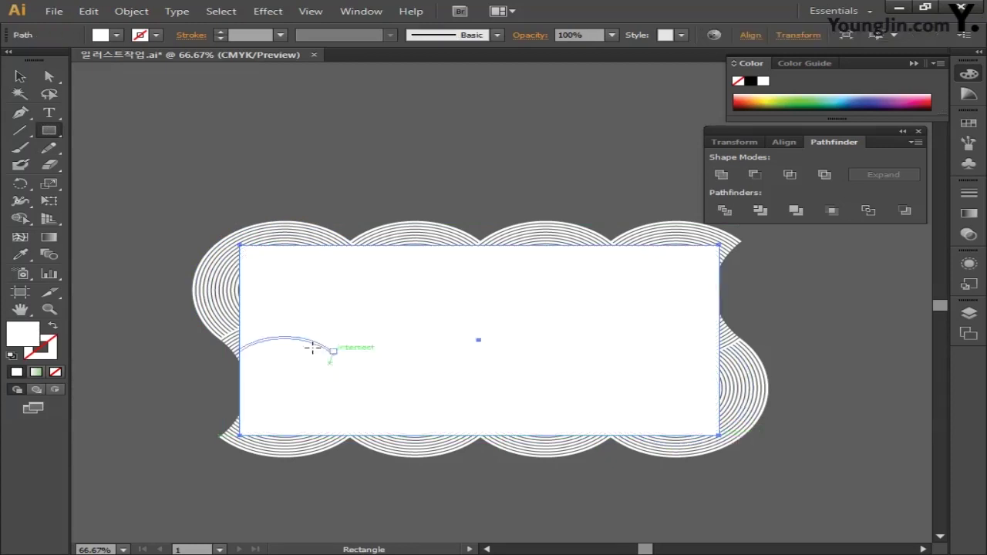
click(20, 76)
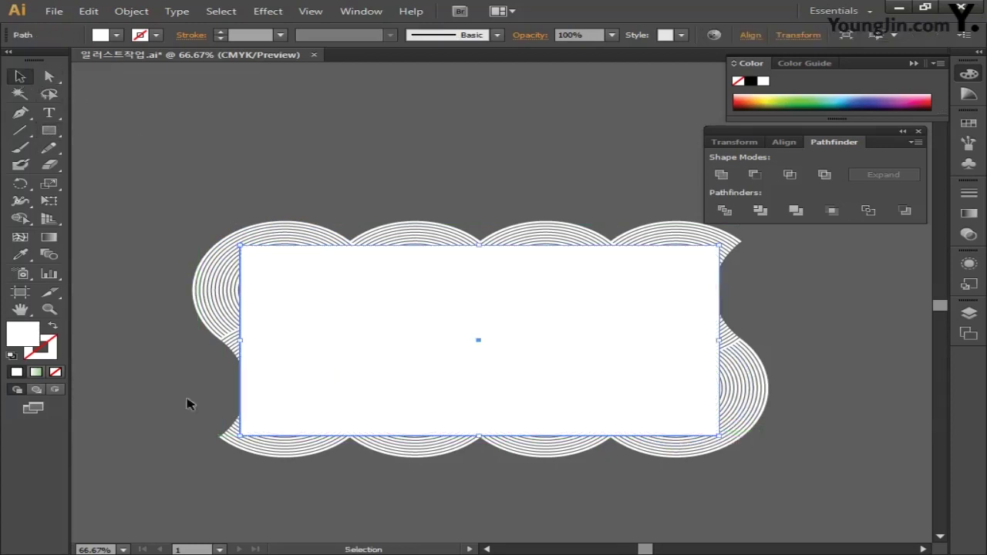
drag(241, 339, 249, 340)
drag(719, 341, 709, 286)
drag(481, 242, 481, 243)
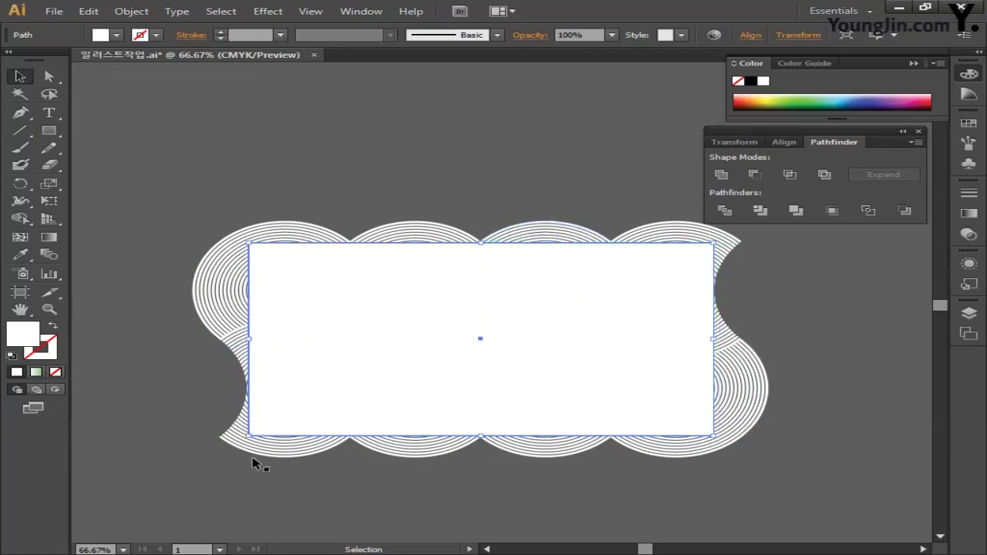
Step: Change the rectangle's fill colour to red
double_click(31, 337)
text(ff0043)
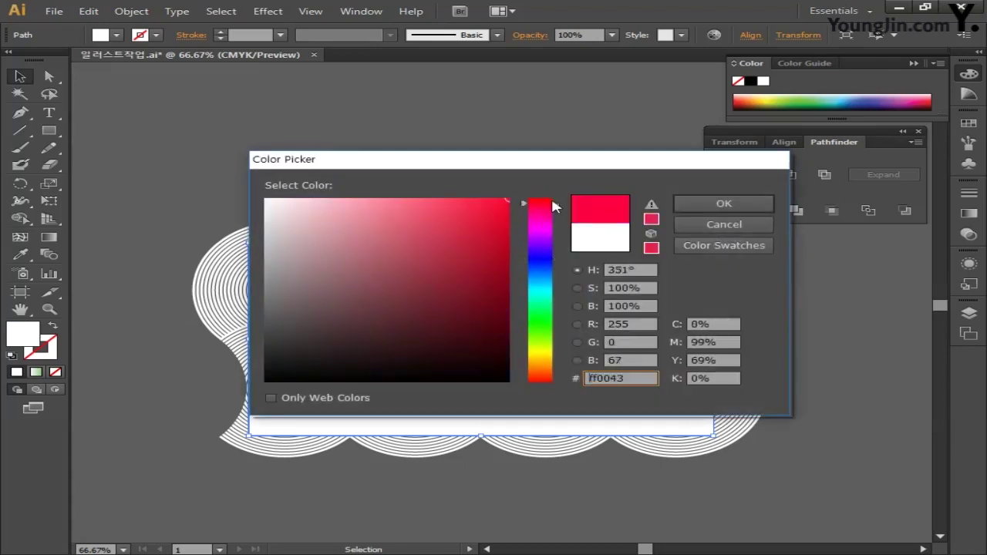
drag(550, 205, 551, 197)
click(723, 203)
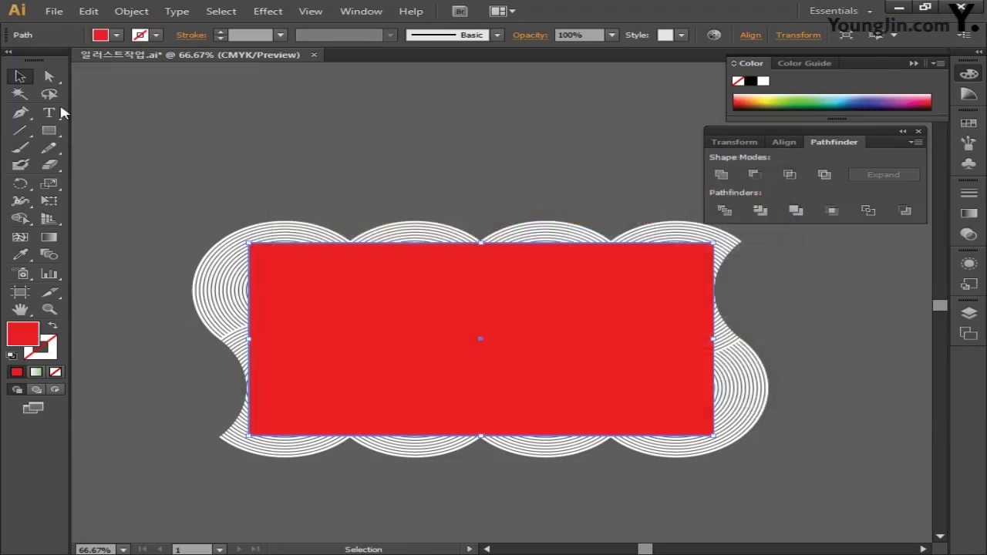
Step: Make a clipping mask from the red rectangle over the whole ring pattern and save the document
drag(149, 175, 831, 482)
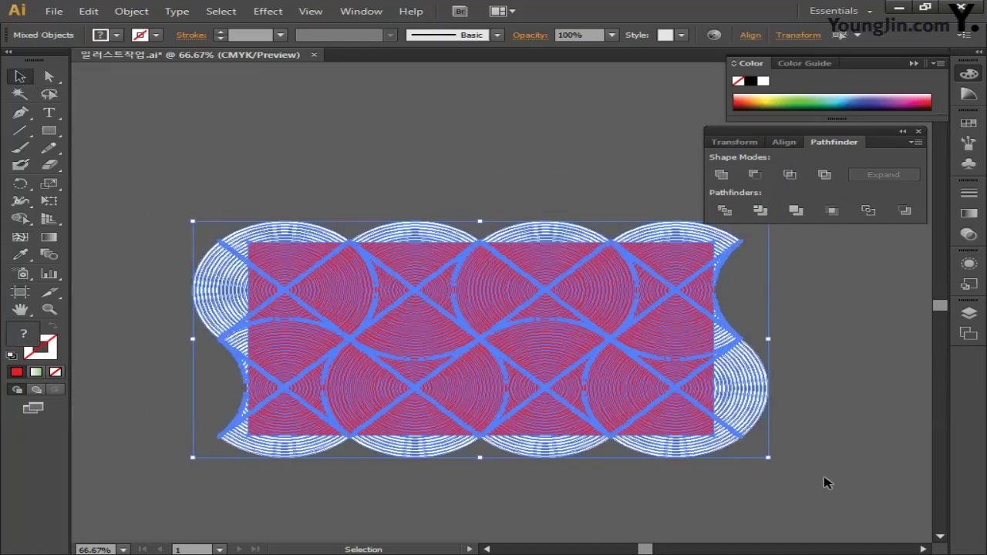
right_click(676, 347)
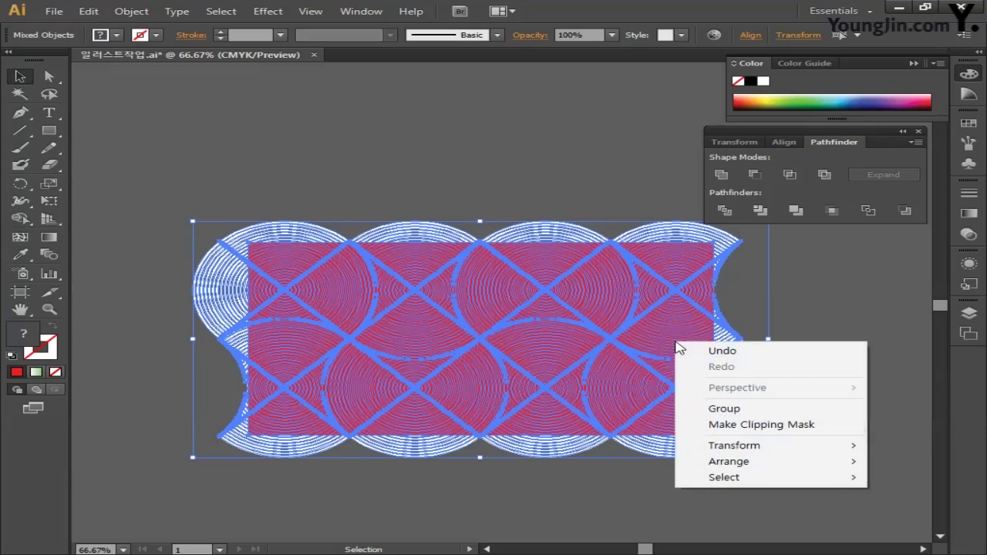
click(720, 426)
click(793, 409)
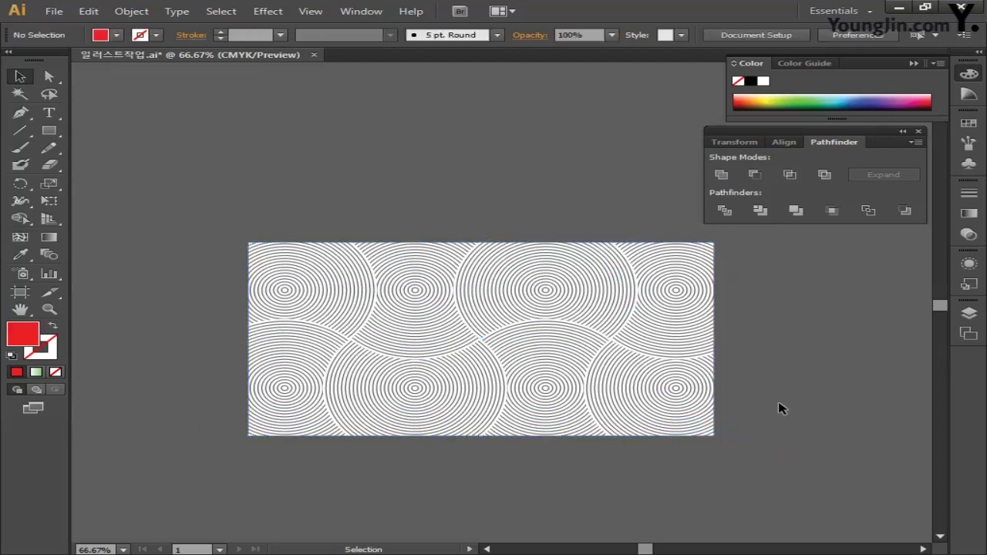
drag(779, 409, 742, 352)
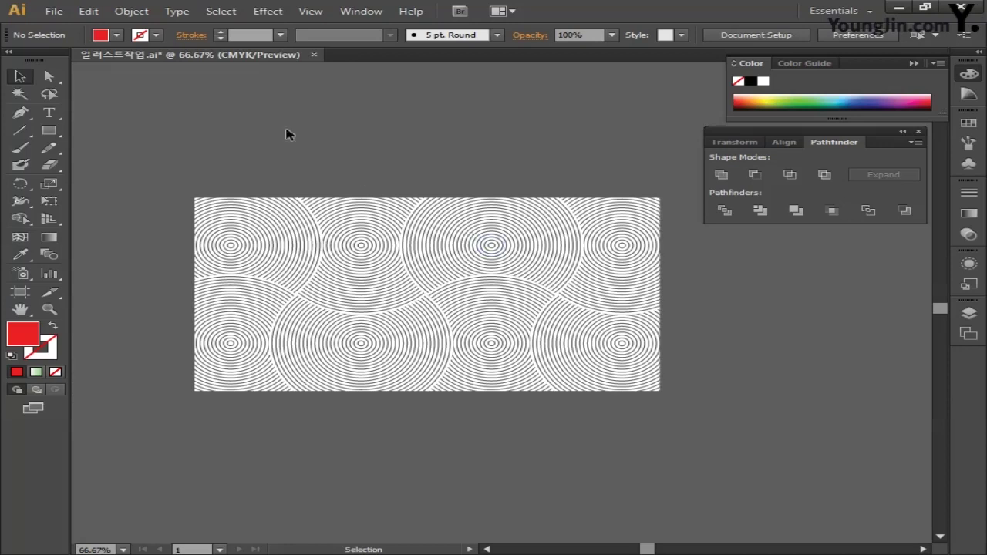
click(54, 11)
click(94, 129)
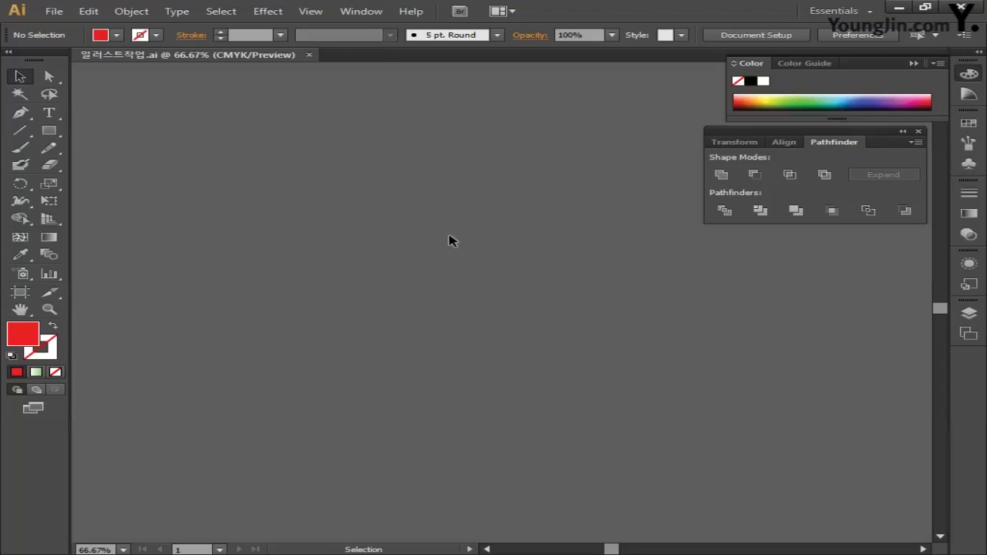
Step: Set up the Pen tool with no fill and a white (ffffff) stroke
click(20, 112)
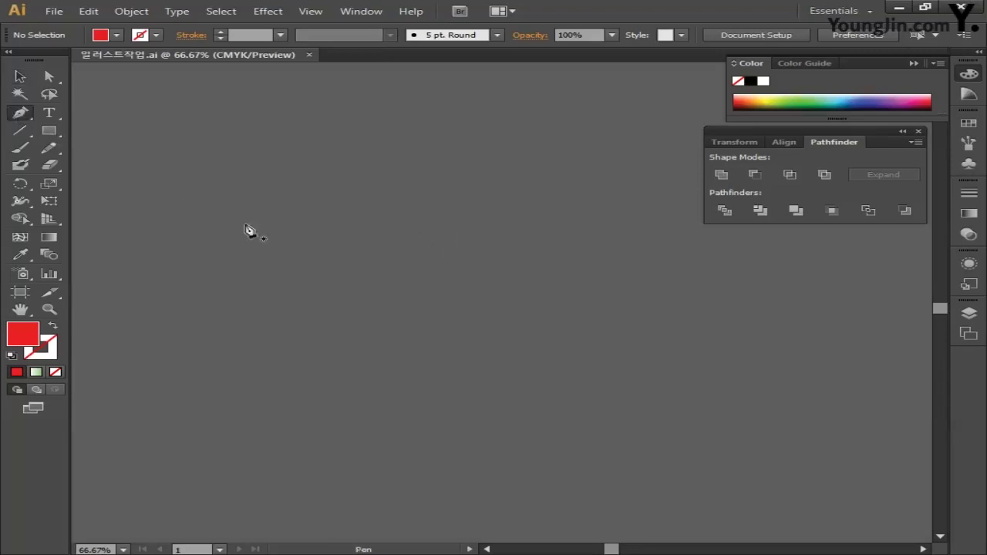
click(56, 372)
double_click(56, 355)
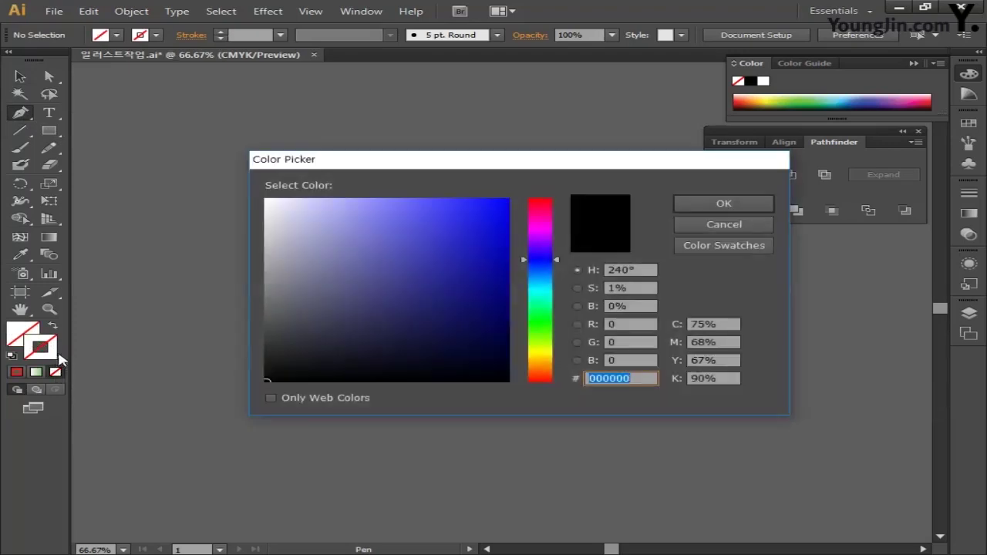
drag(334, 275, 245, 192)
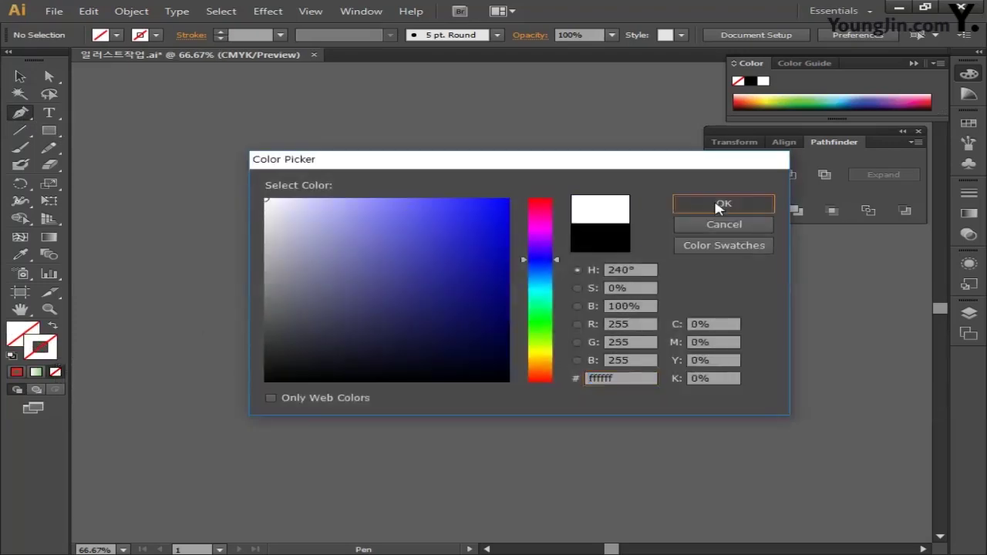
click(718, 203)
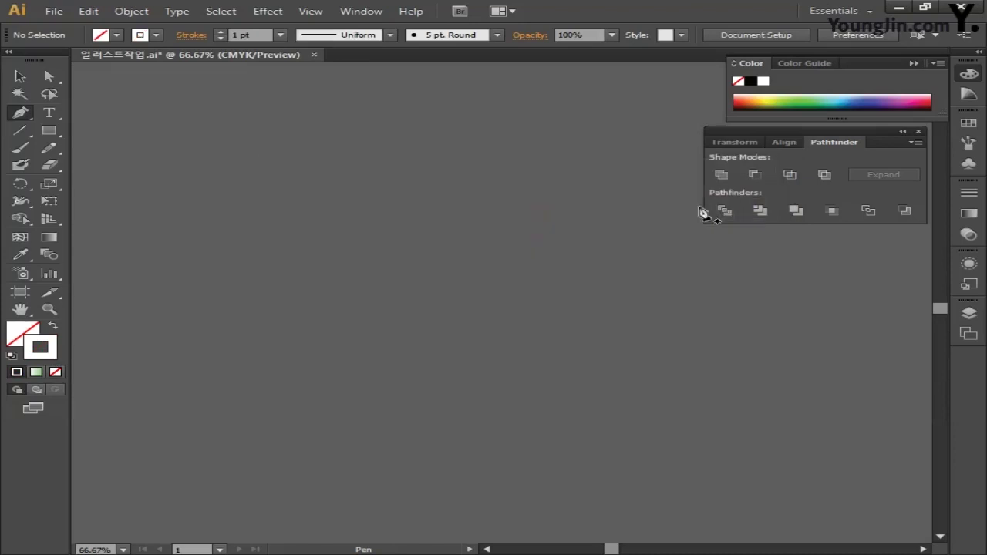
Step: Draw an open path with the Pen tool in an empty area, rising gently to the right and curling clockwise into a spiral
click(165, 356)
click(467, 297)
drag(685, 270, 738, 269)
drag(739, 409, 659, 436)
drag(525, 376, 564, 327)
drag(661, 311, 696, 346)
drag(659, 377, 627, 375)
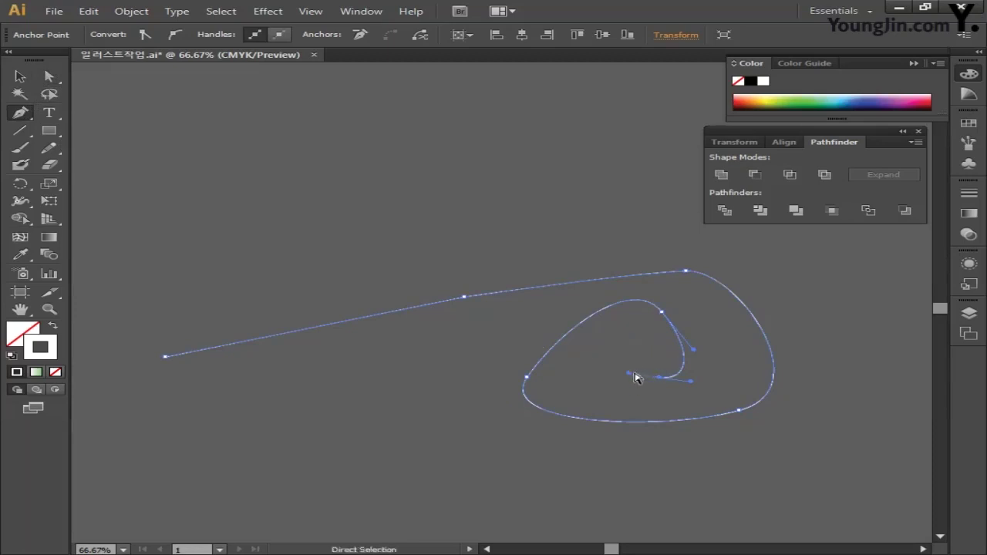
Step: Reshape the spiral's inner curl by adjusting its anchor points and handles into a rounder, tighter loop
drag(660, 315, 716, 334)
drag(518, 390, 521, 422)
drag(657, 376, 630, 364)
Step: Smooth the long stem and top of the spiral by repositioning the start, middle and top anchor points and extending the top handle
drag(686, 271, 652, 254)
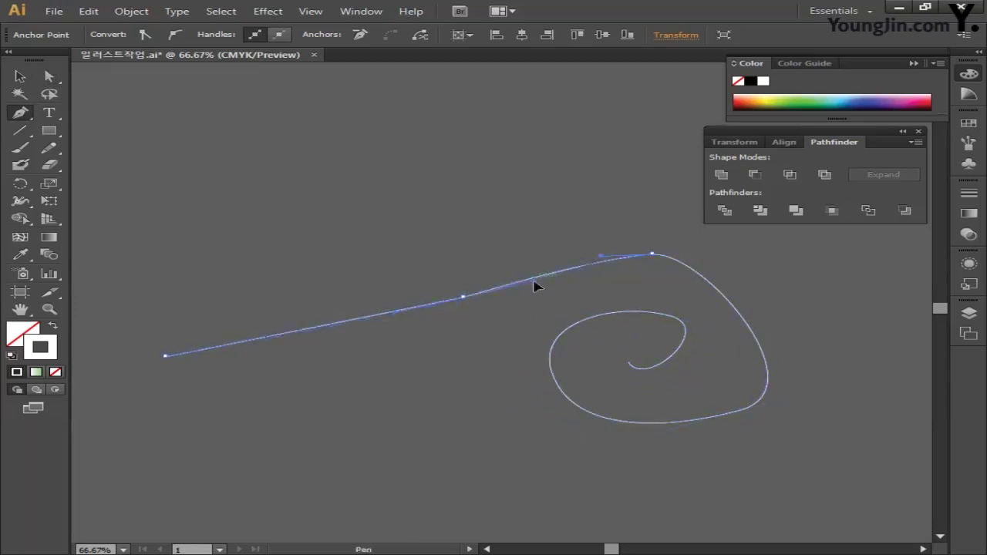
drag(464, 300, 473, 308)
drag(166, 355, 193, 360)
drag(705, 254, 782, 257)
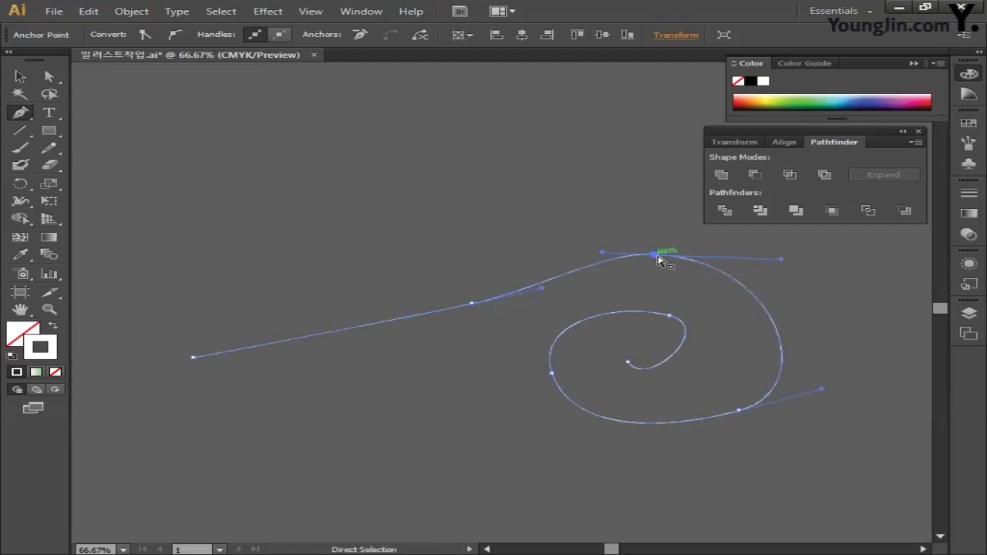
drag(660, 255, 676, 253)
Step: Round the spiral's outer loop by adjusting the lower-right anchor point and its handles and moving the left anchor point inward
drag(822, 389, 806, 352)
drag(738, 411, 730, 401)
click(552, 374)
drag(552, 374, 574, 371)
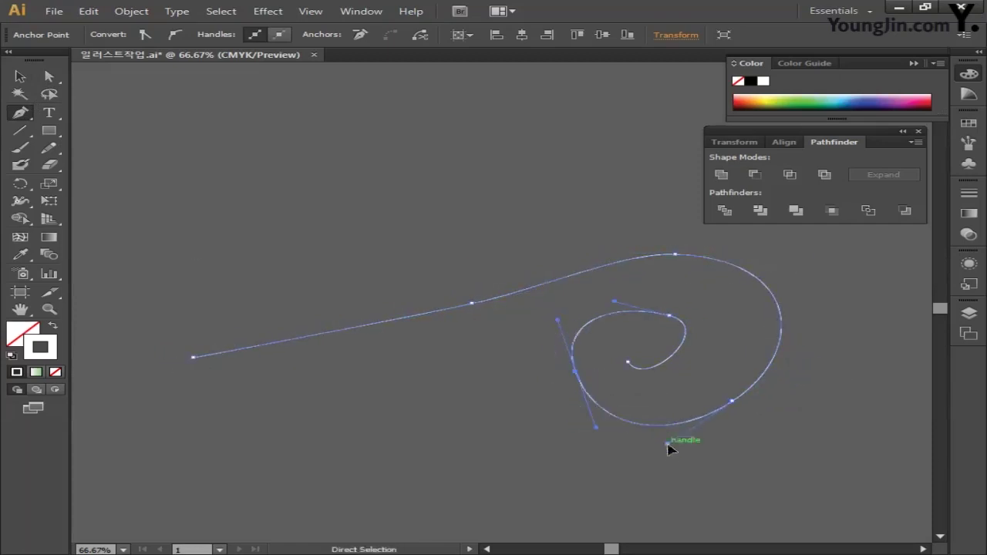
drag(668, 443, 676, 432)
Step: Shift the inner curl's upper anchor point and the spiral's end point to the right and reshape the end curve
drag(669, 315, 684, 310)
mouse_move(628, 362)
mouse_down()
mouse_move(683, 399)
mouse_move(621, 334)
mouse_move(640, 363)
mouse_up()
click(659, 369)
click(661, 370)
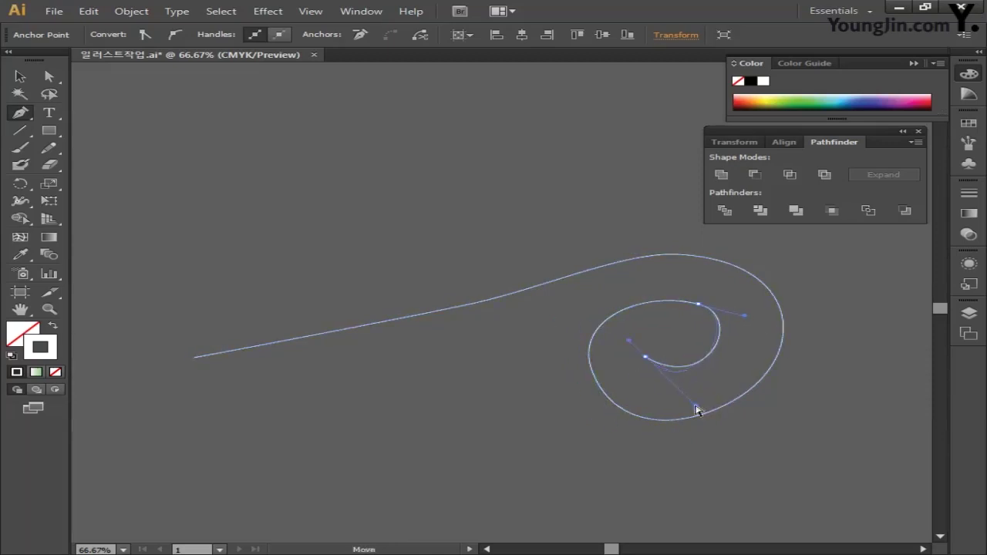
Step: Widen the right sides of the outer loop and inner curl, and nudge the spiral's top anchor point slightly up
drag(809, 354, 822, 359)
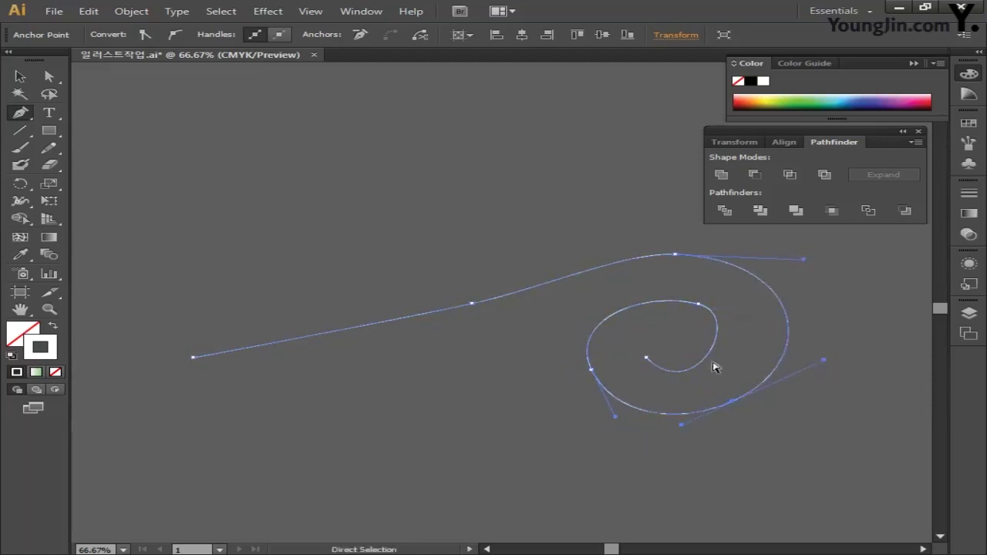
drag(714, 365, 740, 325)
drag(676, 259, 677, 255)
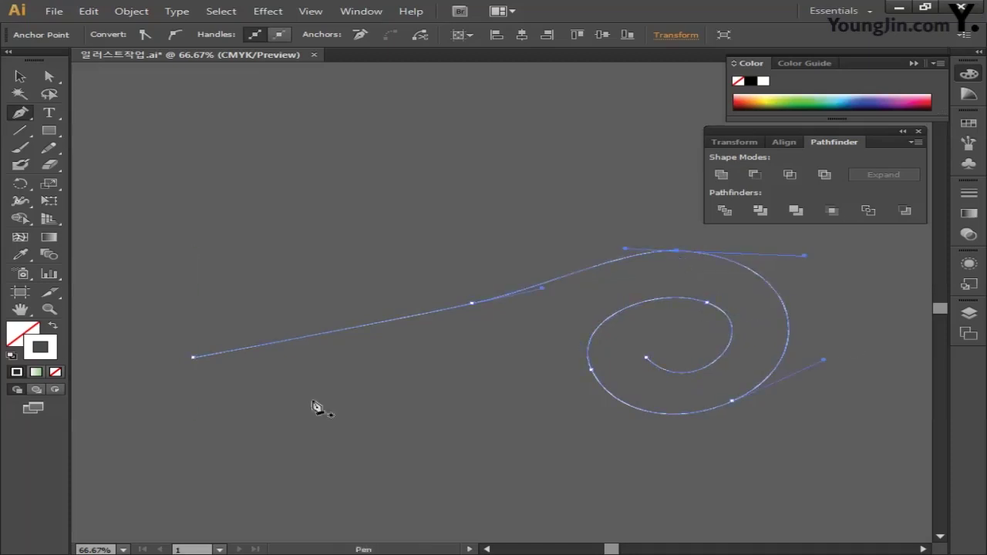
Step: Draw a second curve with the Pen tool from the stem's start back around the spiral, closing the shape at its inner end
click(192, 356)
click(206, 336)
click(458, 275)
click(665, 214)
click(852, 271)
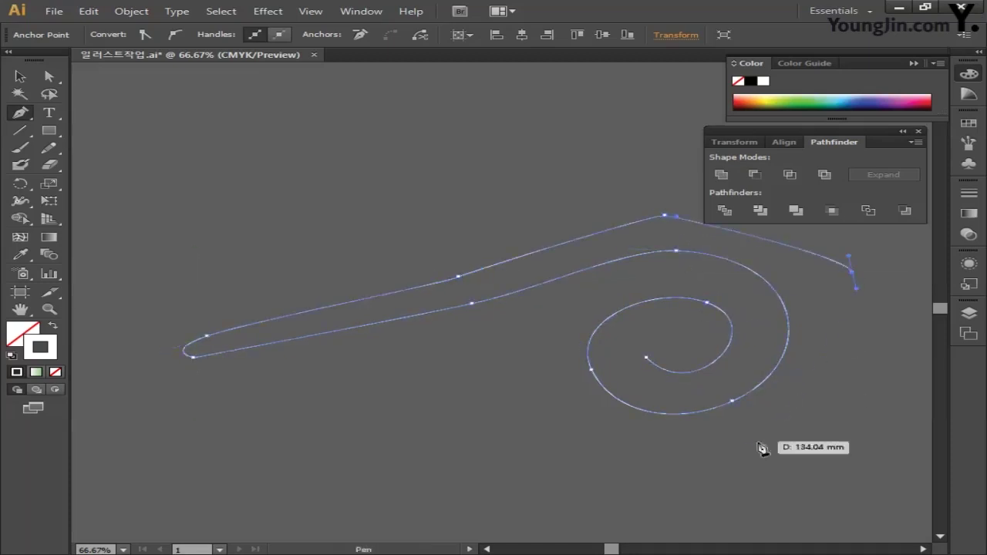
drag(760, 441, 791, 431)
drag(535, 354, 562, 319)
drag(682, 277, 713, 287)
drag(738, 376, 707, 391)
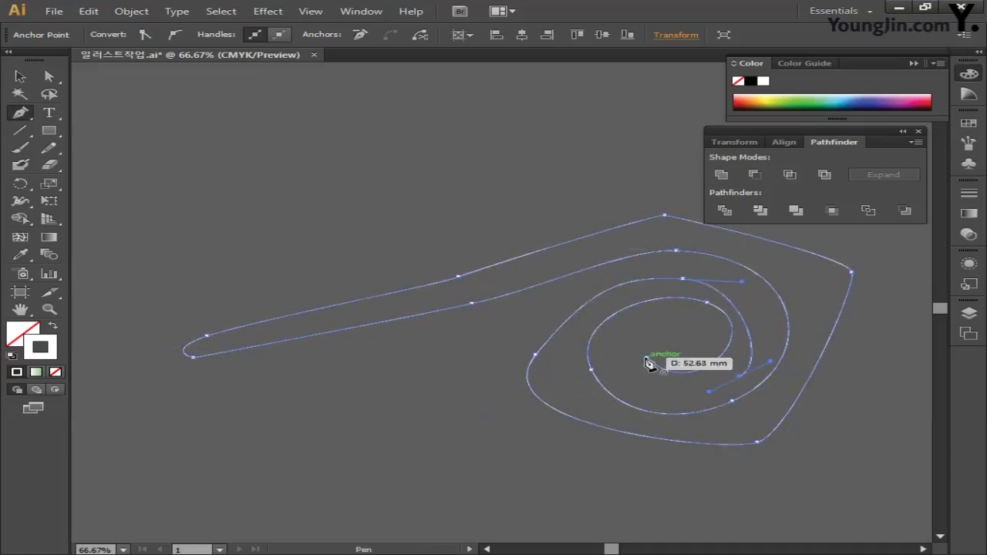
drag(646, 357, 690, 408)
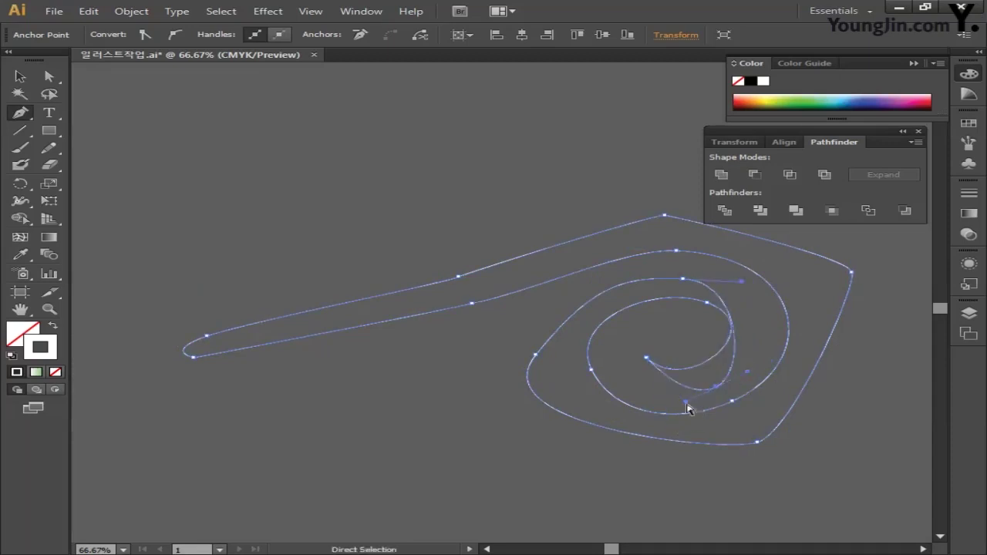
Step: Round the new outer contour by adjusting its left, lower-right, right and top anchor points, and smooth the stem's upper edge
drag(548, 458, 544, 360)
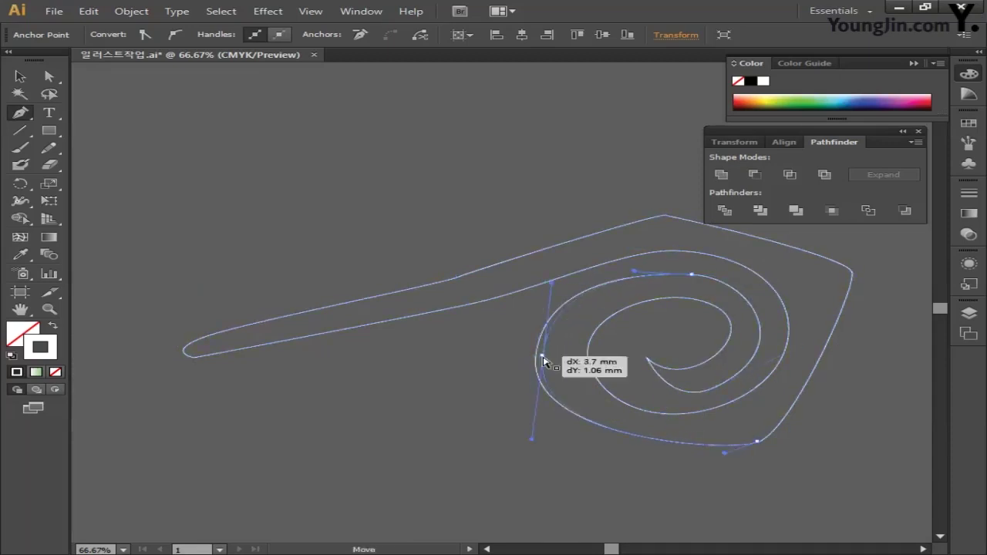
drag(734, 436, 659, 463)
drag(769, 424, 824, 409)
drag(856, 288, 856, 346)
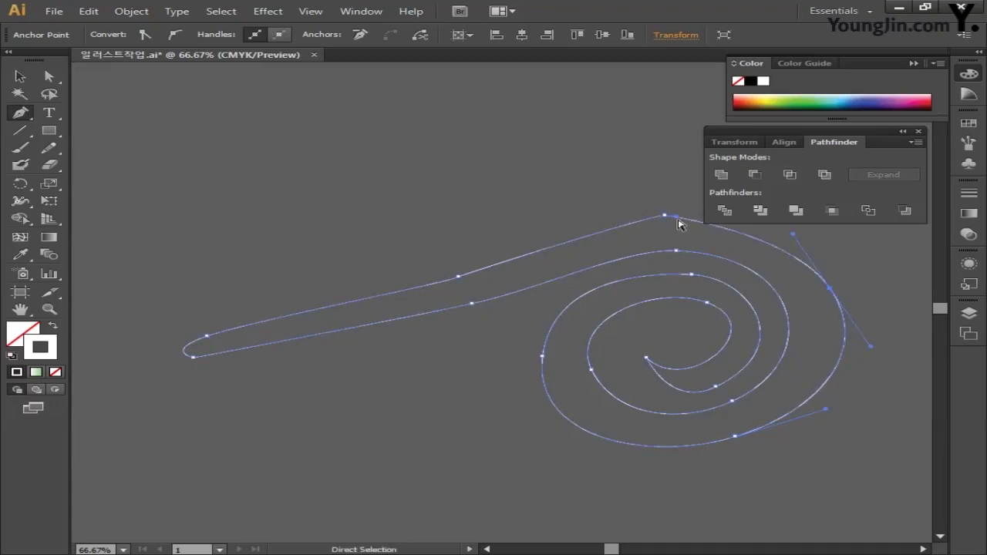
drag(655, 247, 617, 269)
drag(421, 296, 434, 286)
Step: Refine the inner curl's upper and lower anchor points and rebalance the outer loop's left, right and lower-right points and handles
drag(679, 408, 676, 401)
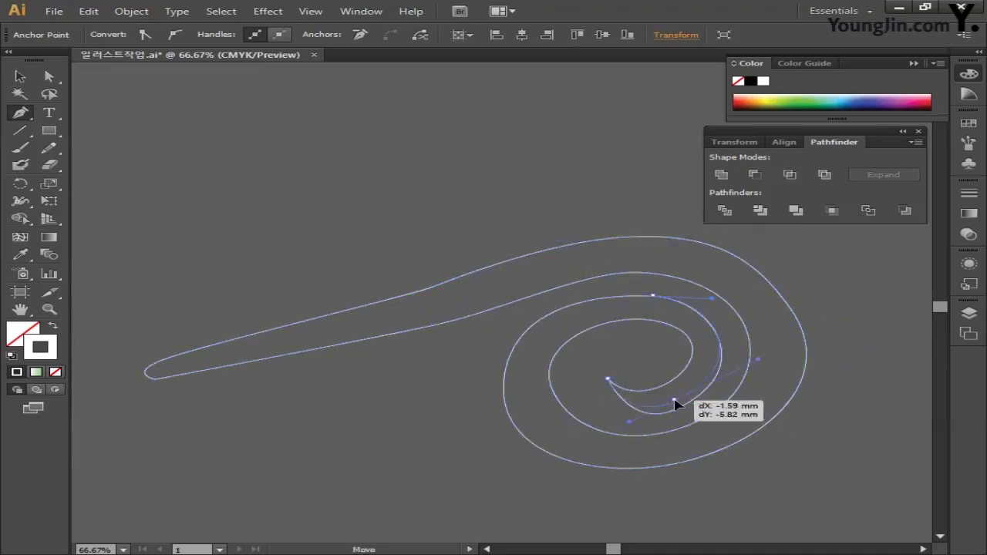
drag(674, 326, 661, 297)
drag(503, 378, 509, 375)
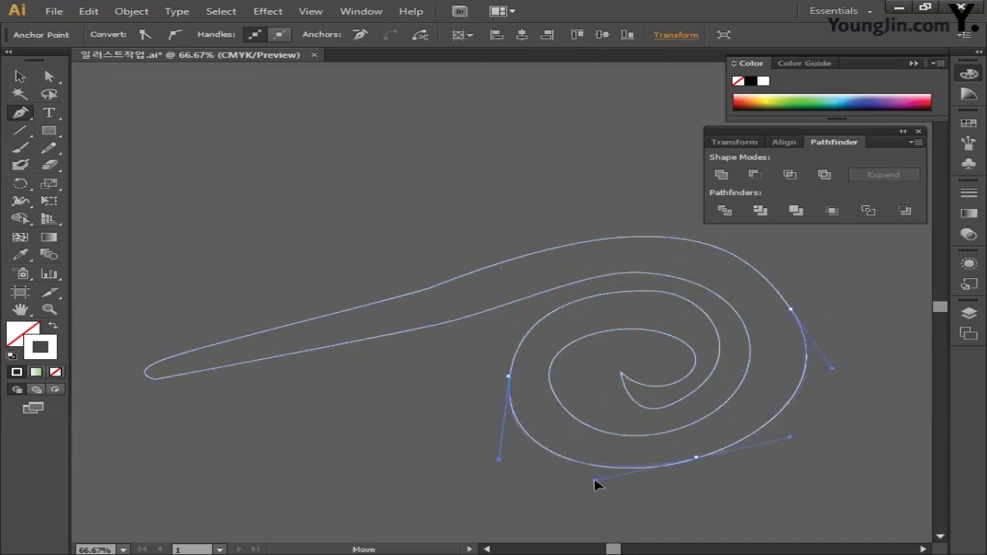
click(790, 308)
drag(828, 368, 819, 367)
drag(696, 457, 705, 466)
click(509, 375)
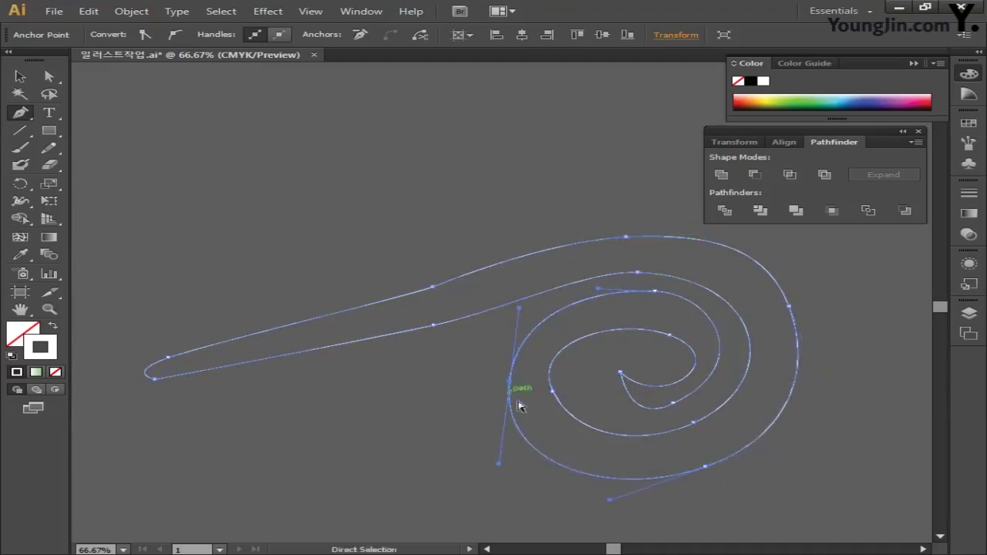
Step: Reshape the spiral's inner tip, lower the stem's upper middle anchor point and adjust the outer loop's right and inner top points
mouse_move(660, 386)
mouse_down()
mouse_move(563, 396)
mouse_move(647, 385)
mouse_up()
click(675, 405)
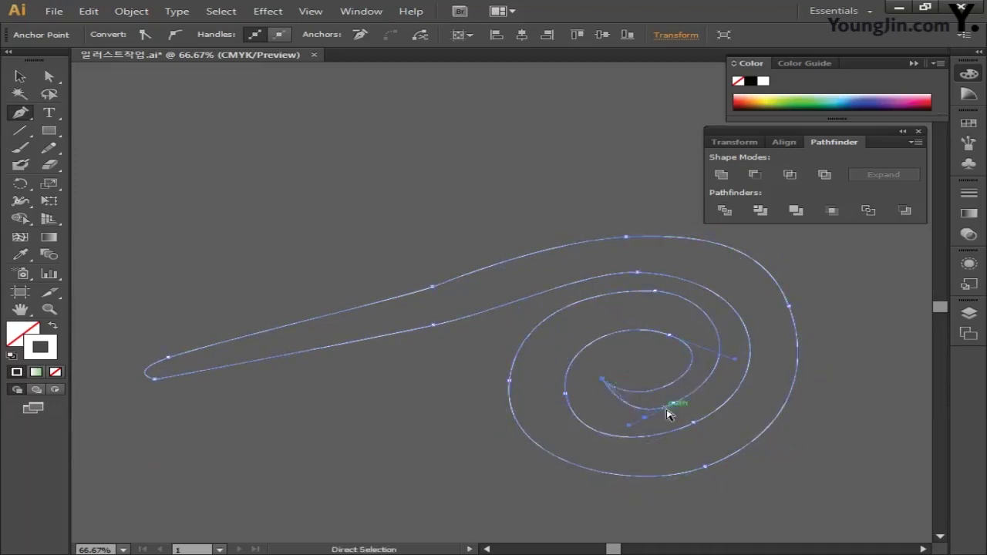
drag(431, 287, 430, 298)
click(792, 314)
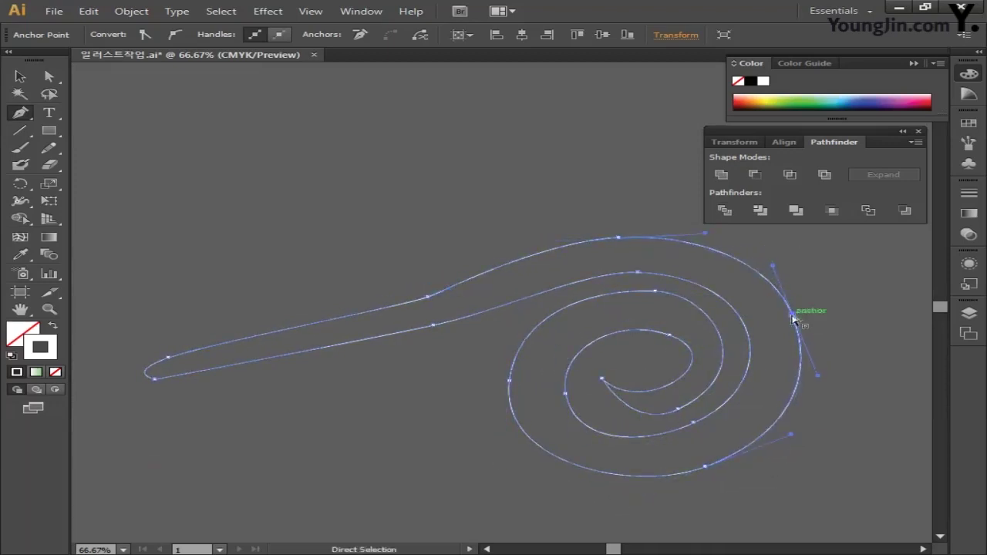
click(656, 291)
click(432, 300)
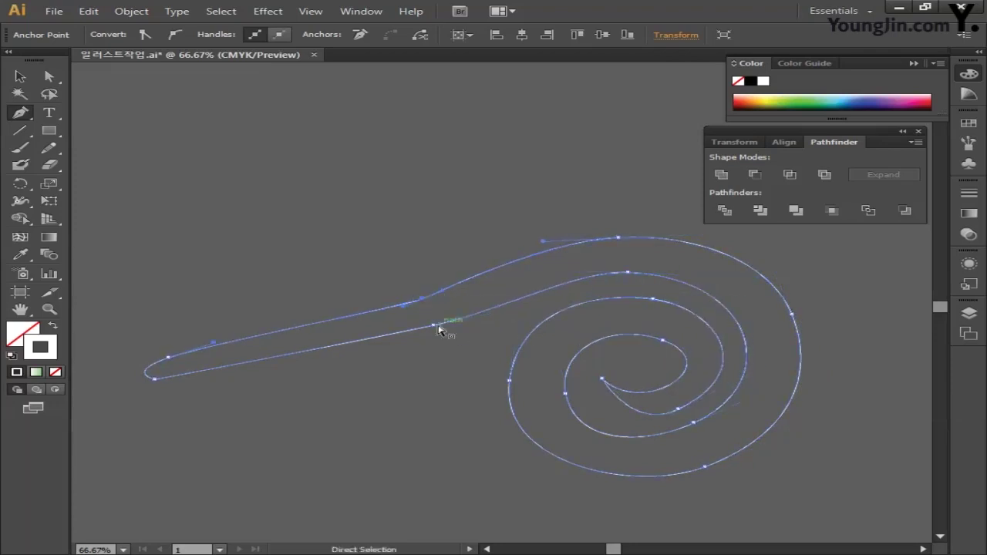
Step: Widen the inner curl and tighten the outer loop by moving its lower-right, right, top and left anchor points inward
click(662, 340)
click(564, 393)
click(716, 470)
click(792, 314)
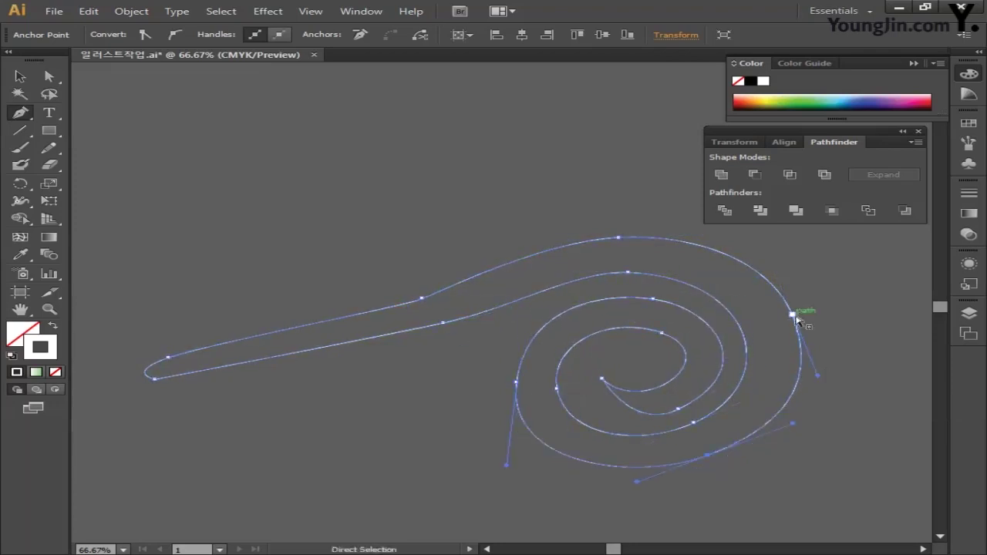
drag(619, 238, 624, 240)
click(517, 381)
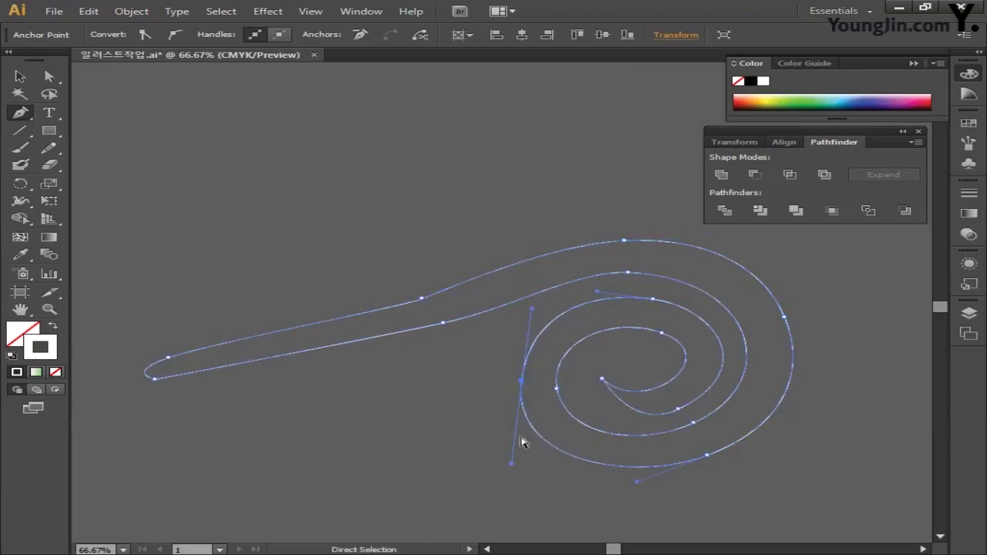
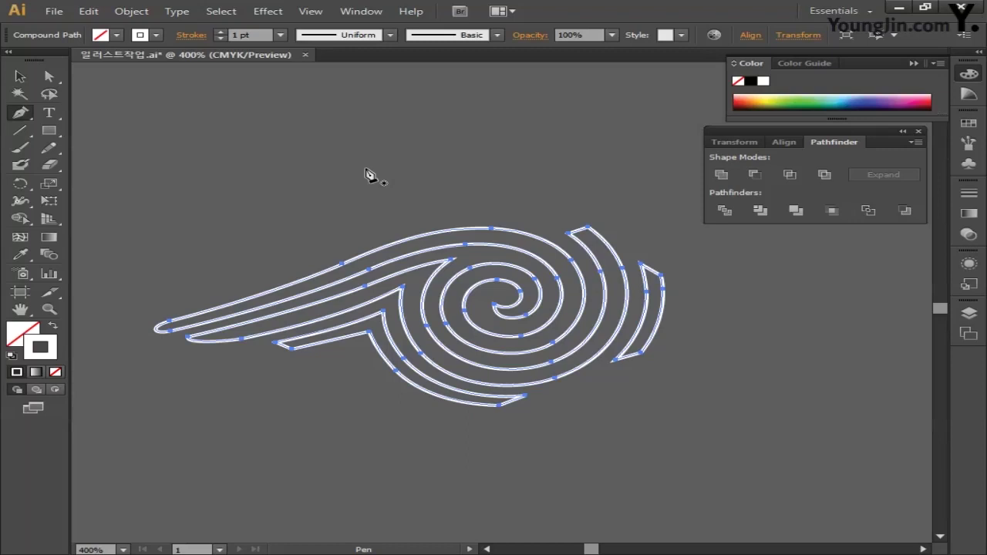
Step: Fill the finished spiral wave shape with white, using C 0, M 0, Y 0 and K 0
double_click(48, 340)
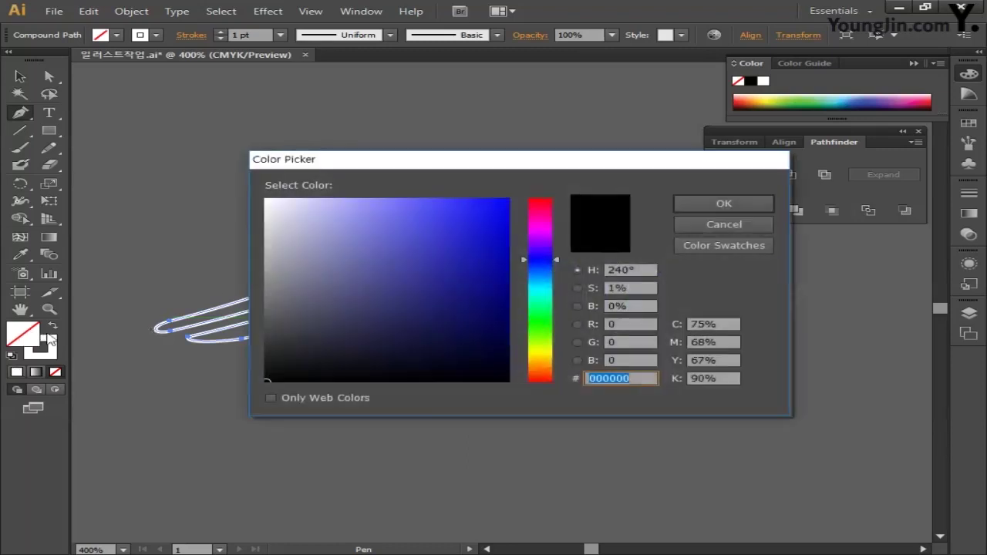
key(Tab)
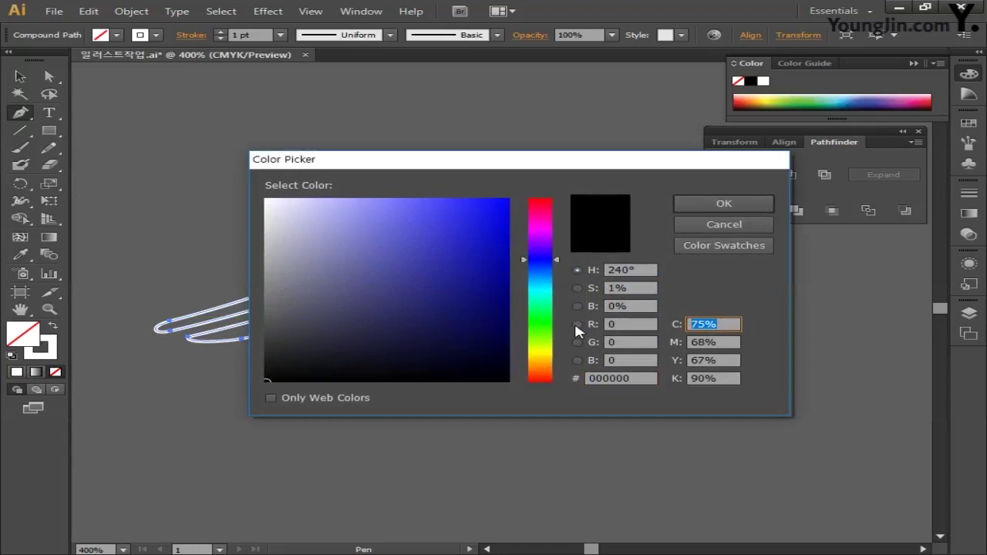
text(0)
key(Tab)
text(0)
key(Tab)
text(0)
key(Tab)
text(0)
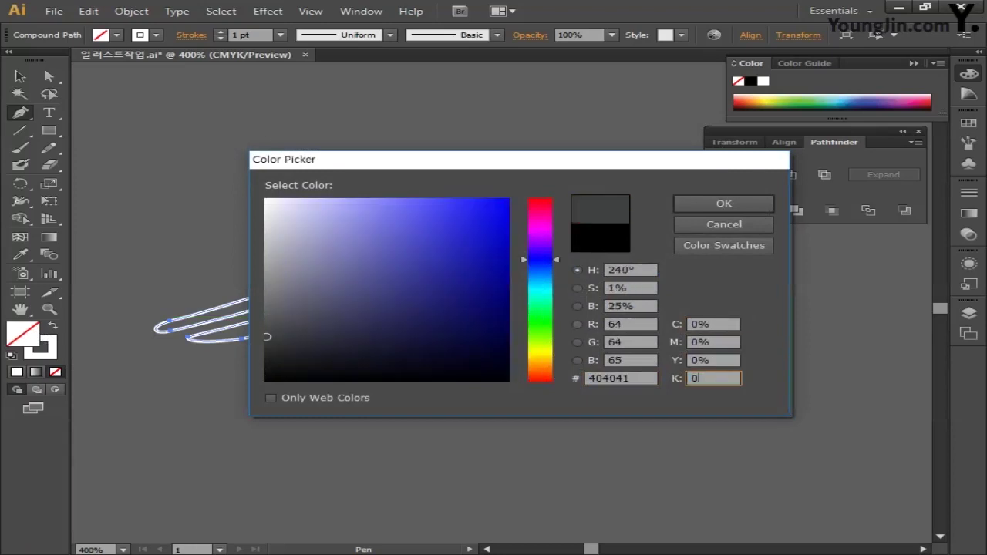
click(705, 203)
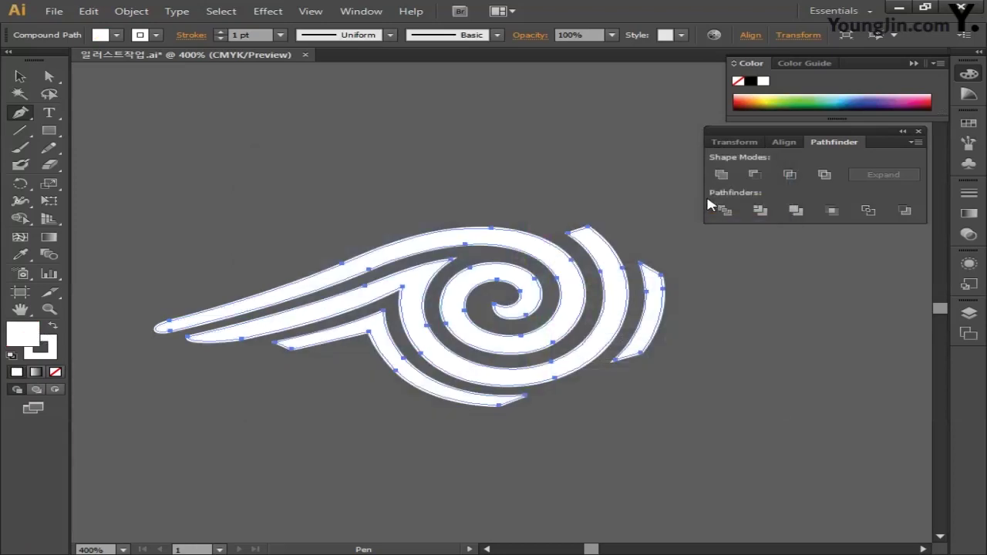
Step: Remove the stroke from the white spiral wave shape and make the fill the active colour attribute
click(54, 356)
click(55, 372)
click(27, 333)
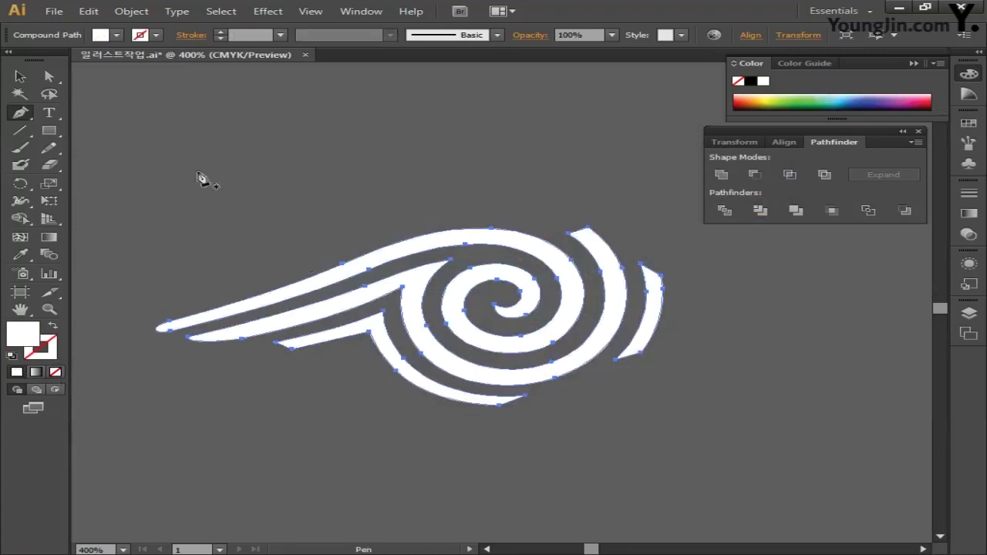
Step: Make the selected spiral wave pieces into a single compound path
click(20, 76)
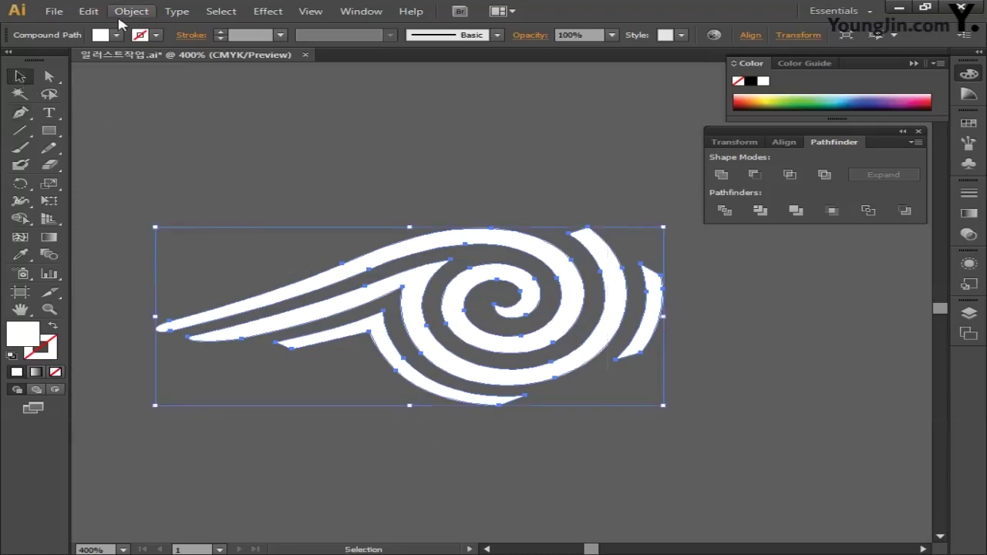
click(128, 12)
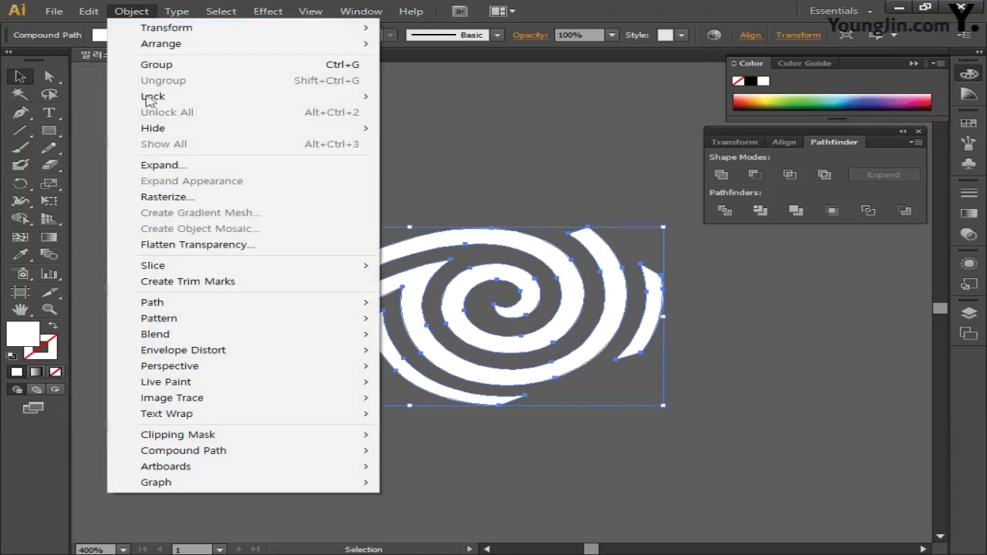
mouse_move(223, 453)
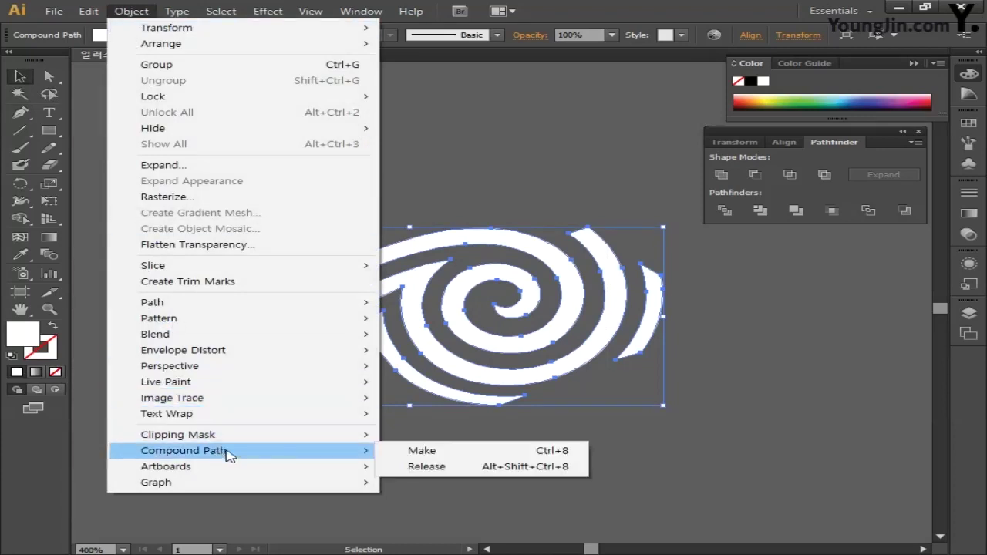
click(398, 457)
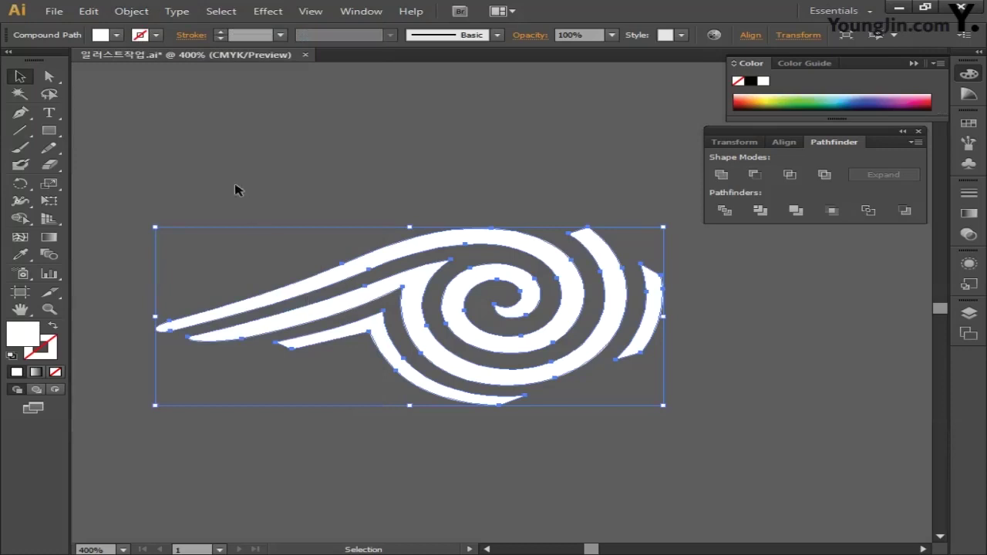
Step: Duplicate the spiral wave diagonally up to the right so that the copy overlaps and interlocks with the original
drag(176, 176, 678, 464)
drag(447, 396, 672, 289)
key(space)
key(ctrl+minus)
key(ctrl+minus)
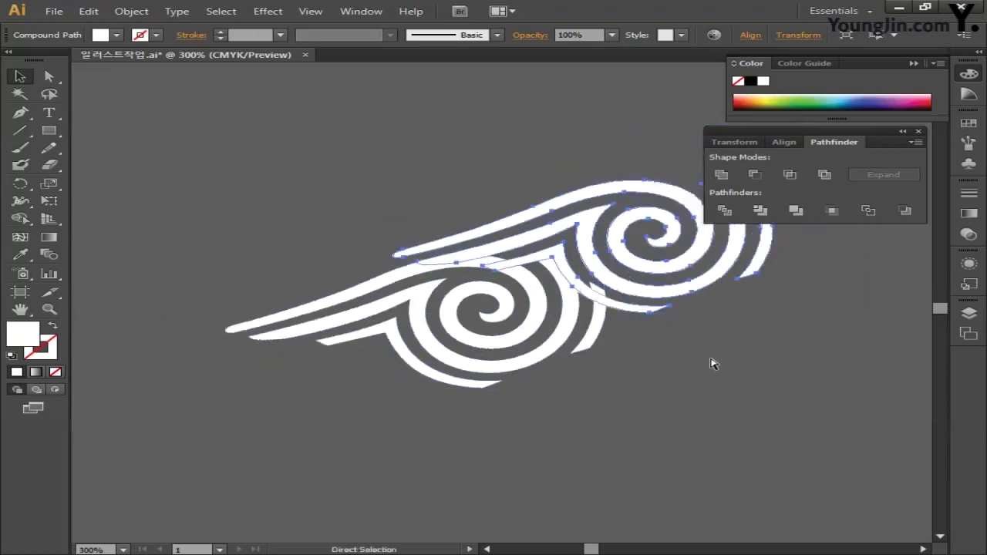
click(467, 414)
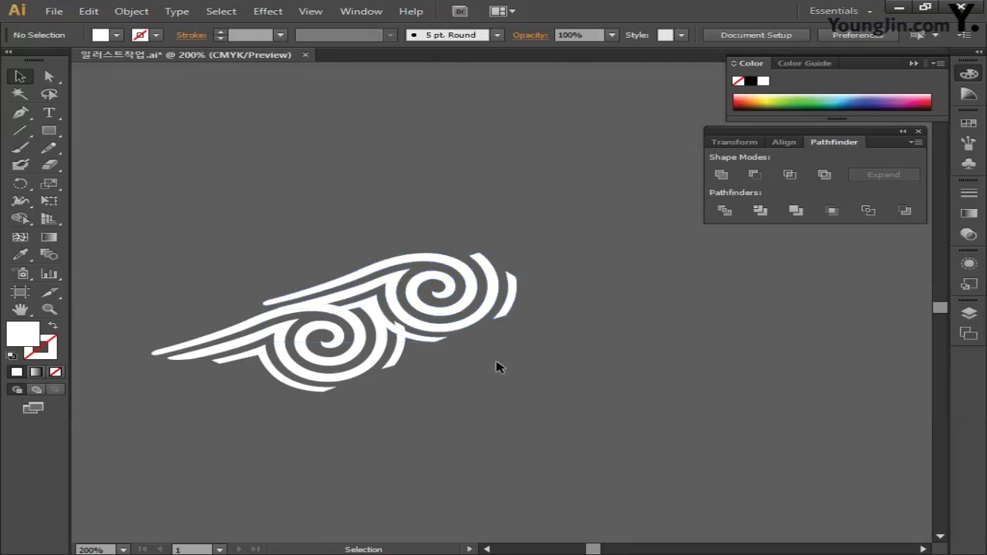
Step: Repeat the diagonal duplication of the spiral copy three times to form a diagonal row of five, and deselect everything
click(466, 331)
key(a)
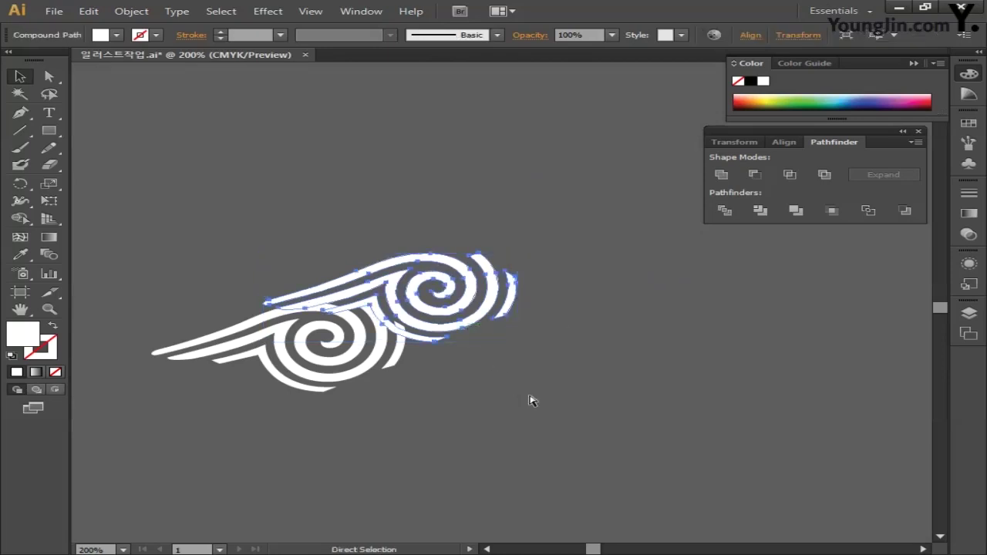
key(ctrl+d)
key(ctrl+d)
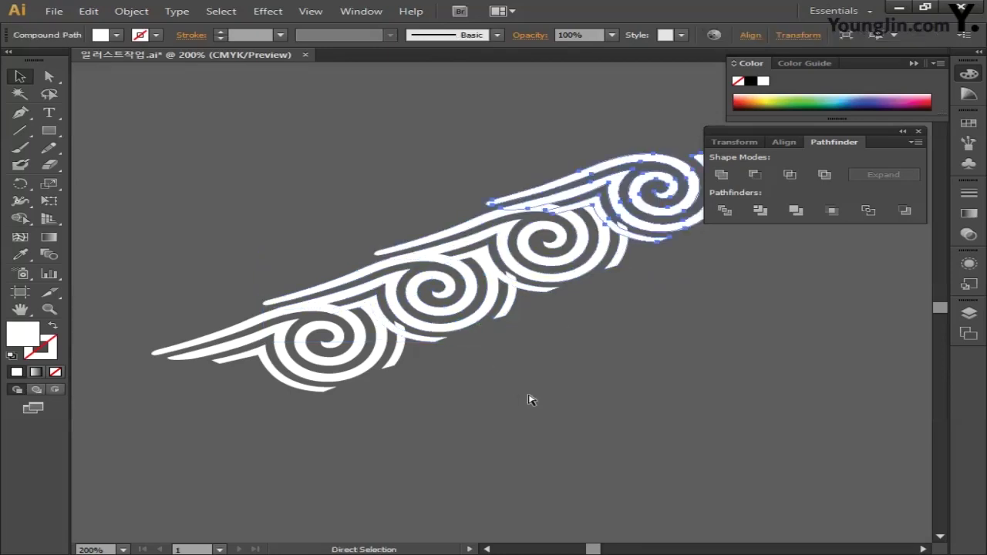
key(ctrl+d)
key(ctrl+shift+a)
drag(595, 390, 568, 482)
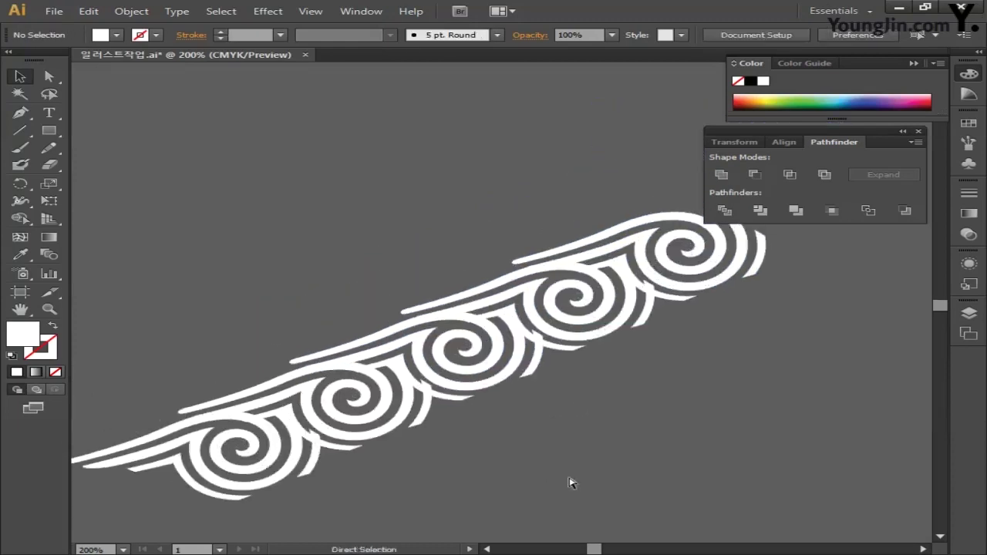
key(ctrl+minus)
key(ctrl+minus)
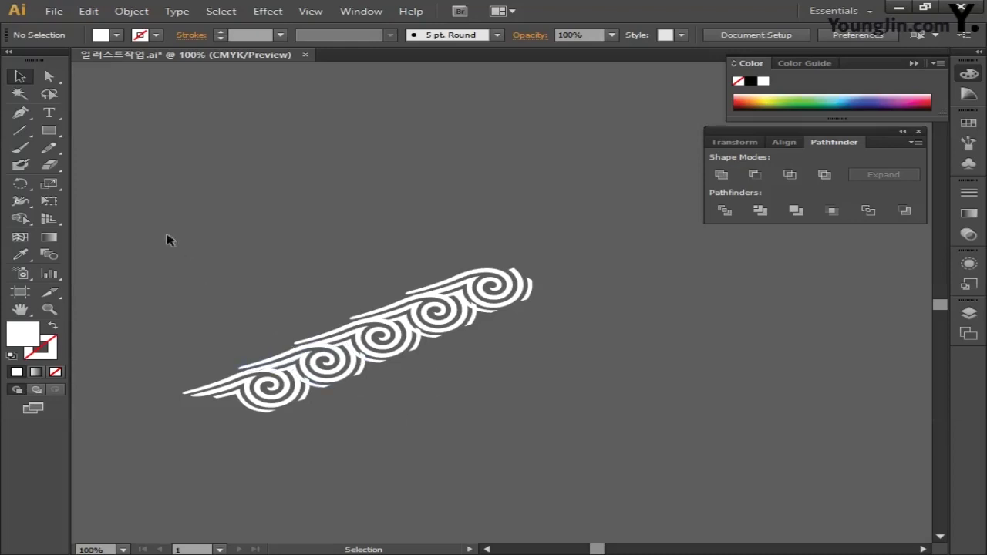
Step: Select all five spirals and duplicate the diagonal row straight to the right so that it nests against the original
drag(163, 232, 588, 467)
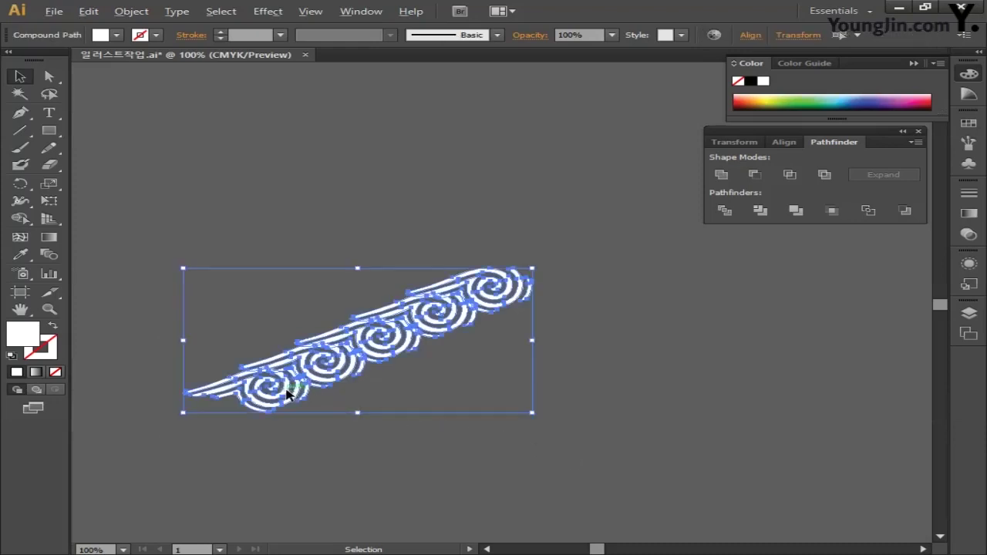
drag(286, 394, 398, 402)
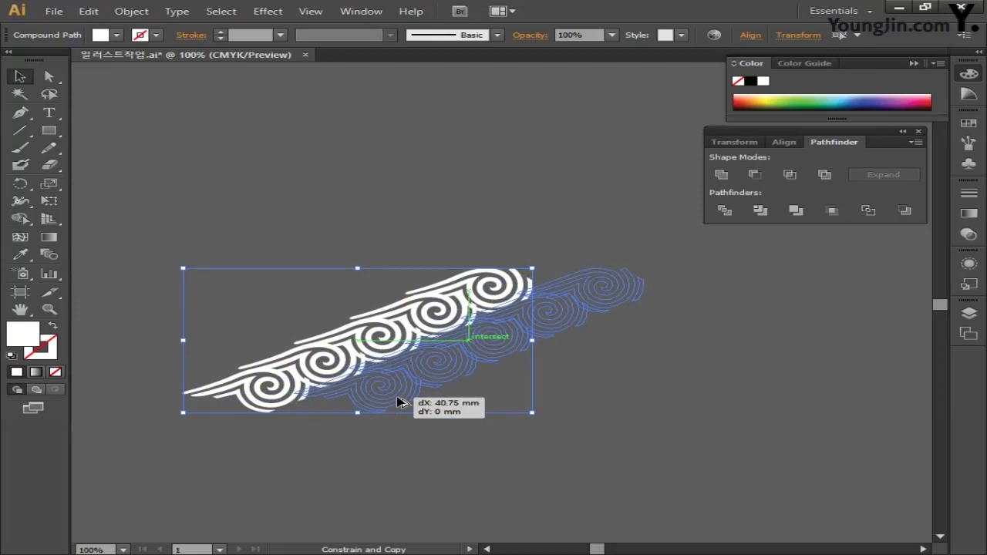
drag(398, 402, 404, 401)
key(ctrl)
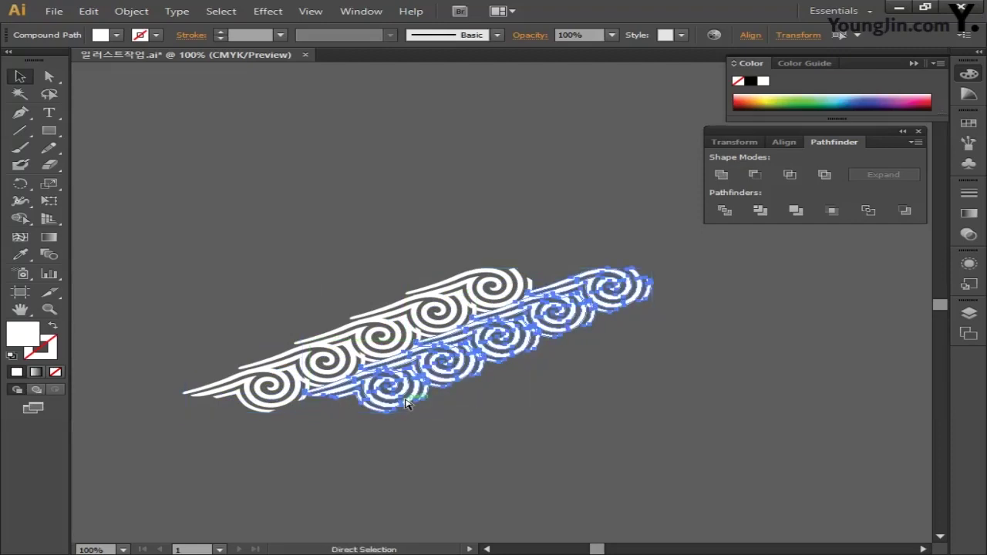
Step: Repeat the horizontal duplication seven times to form a band of nine diagonal spiral rows, and deselect everything
key(ctrl+d)
key(ctrl+d)
key(ctrl+d)
key(ctrl+d)
key(ctrl+d)
key(ctrl+d)
key(ctrl+shift+a)
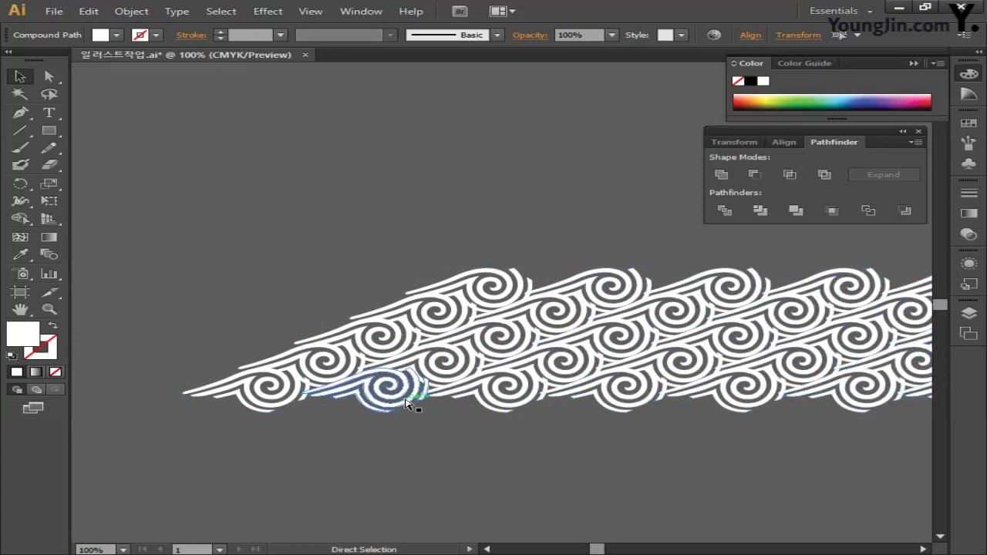
key(ctrl+minus)
key(ctrl)
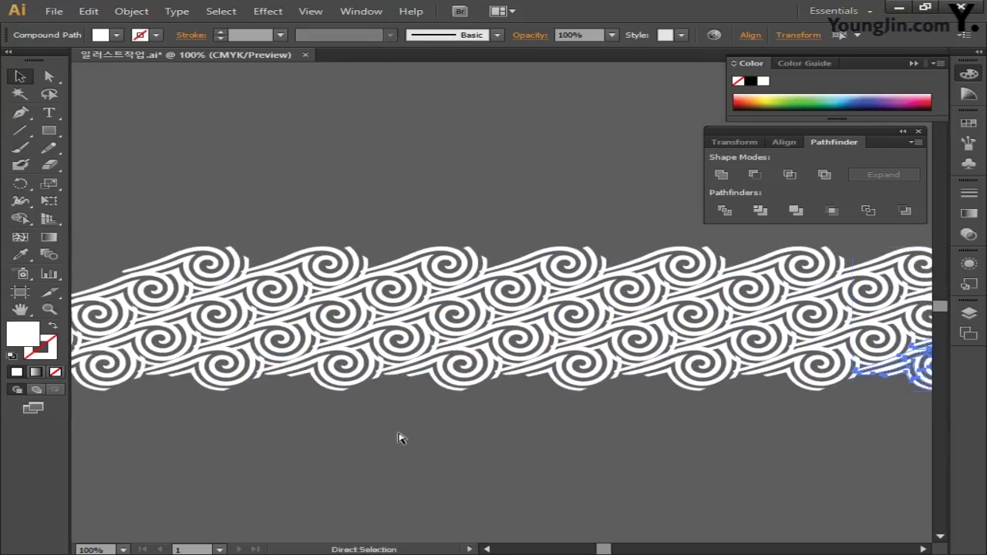
key(ctrl+minus)
drag(396, 432, 505, 443)
key(ctrl+shift+a)
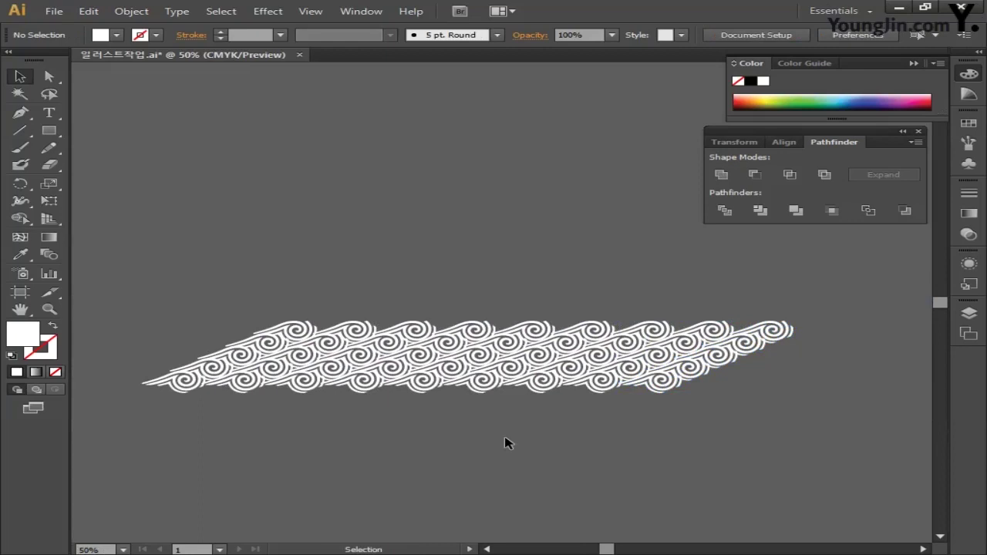
Step: Draw a white rectangle over the middle of the spiral band and stretch its edges to span the interlocking rows
click(54, 129)
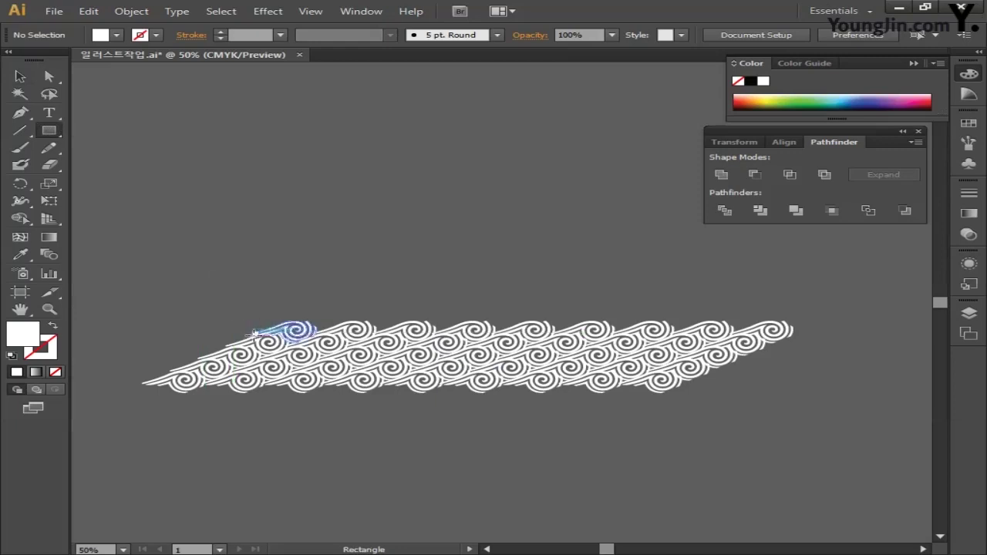
drag(263, 336, 673, 380)
key(v)
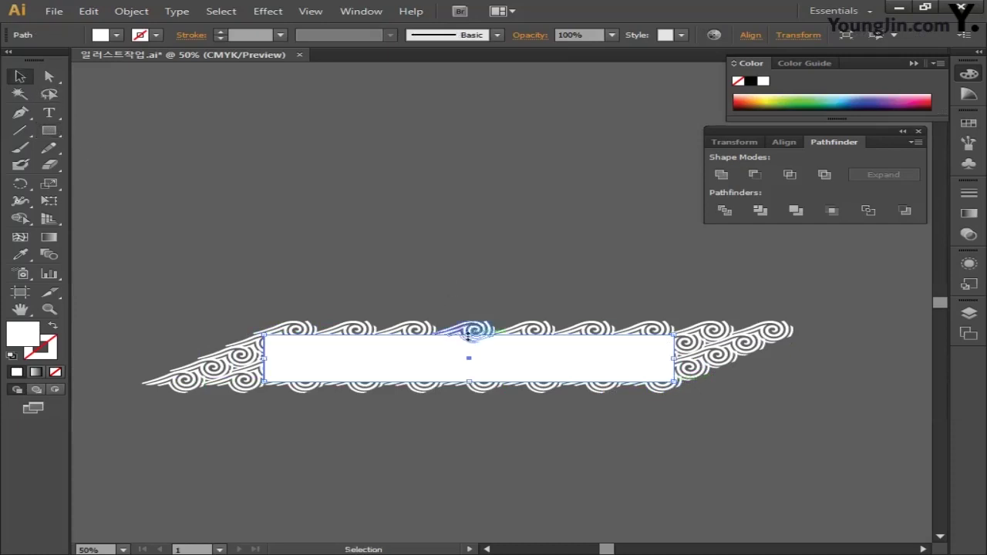
drag(265, 356, 259, 355)
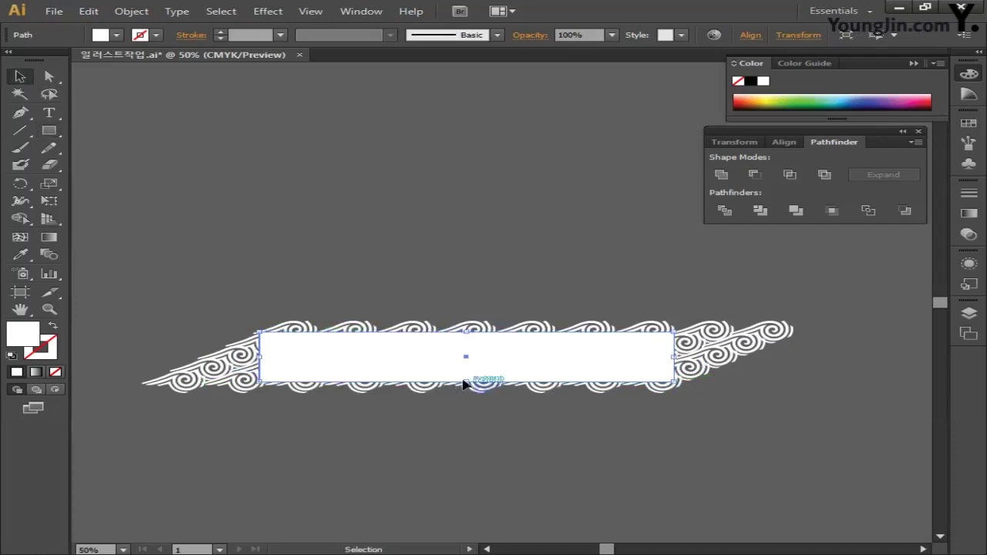
drag(468, 381, 484, 383)
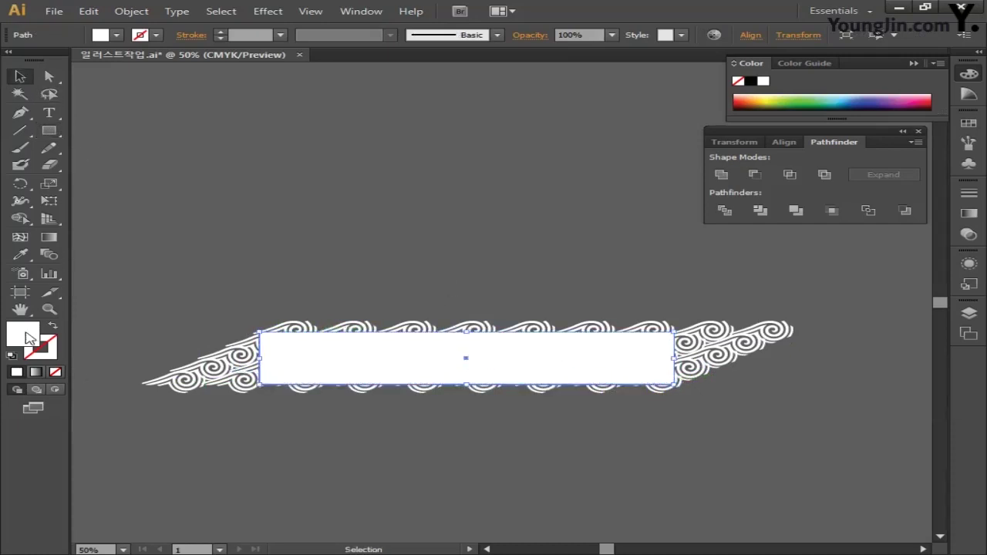
Step: Fill the rectangle with black by setting K to 100%
double_click(28, 338)
click(727, 323)
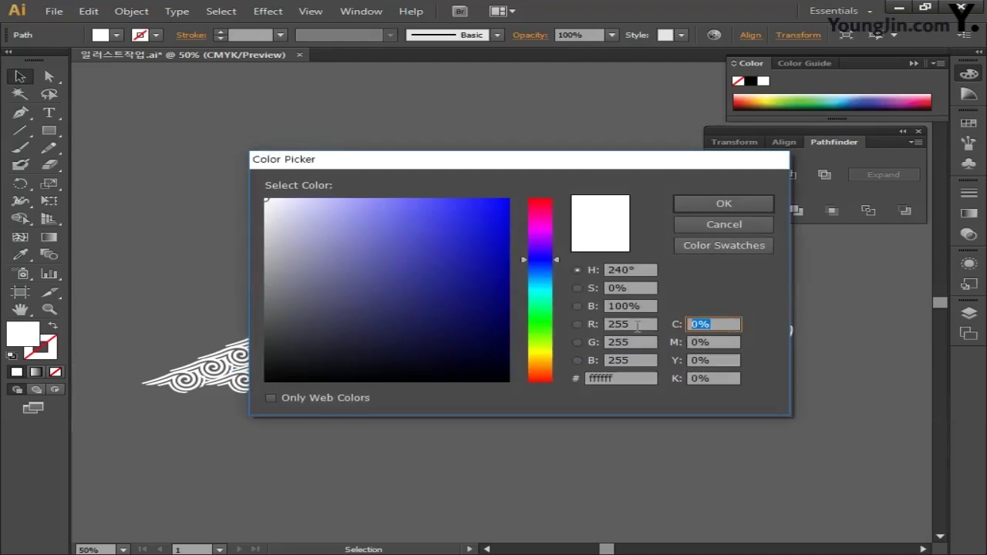
key(Tab)
key(Tab)
key(Tab)
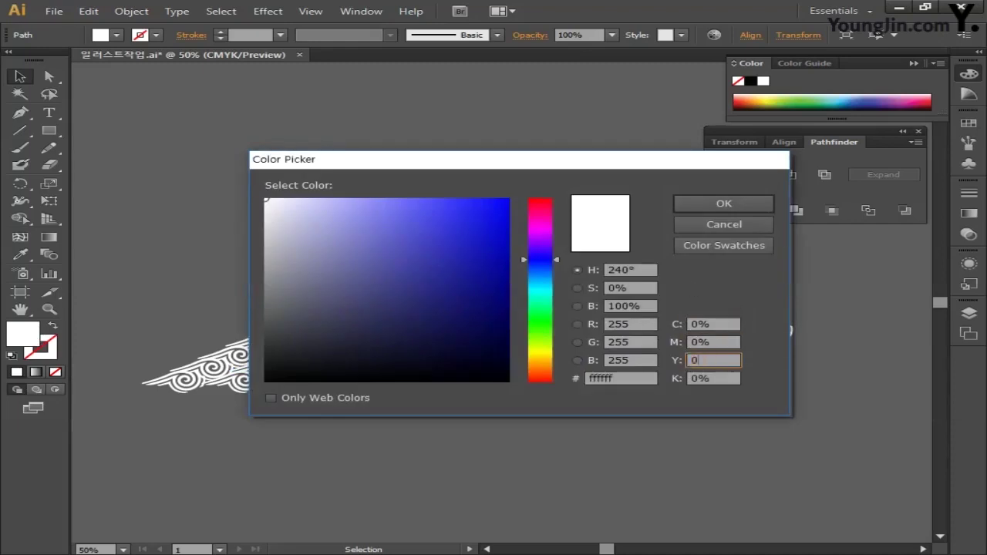
text(10)
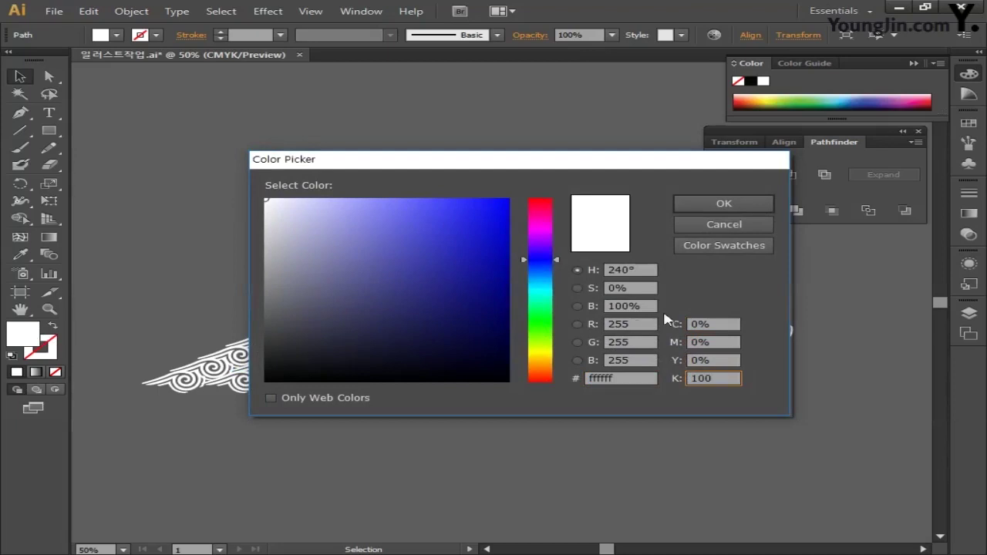
click(704, 206)
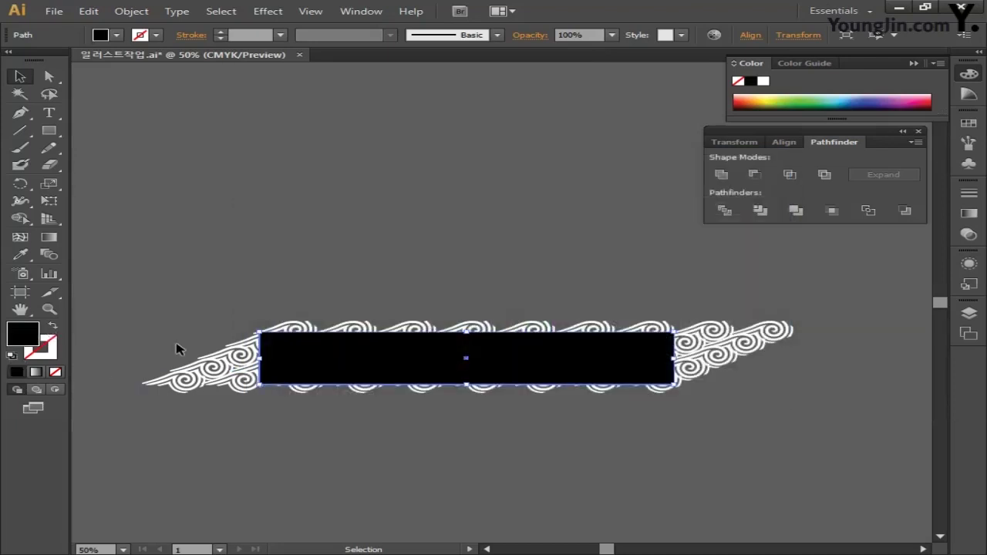
Step: Send the black rectangle to the back, behind the white spirals
right_click(394, 360)
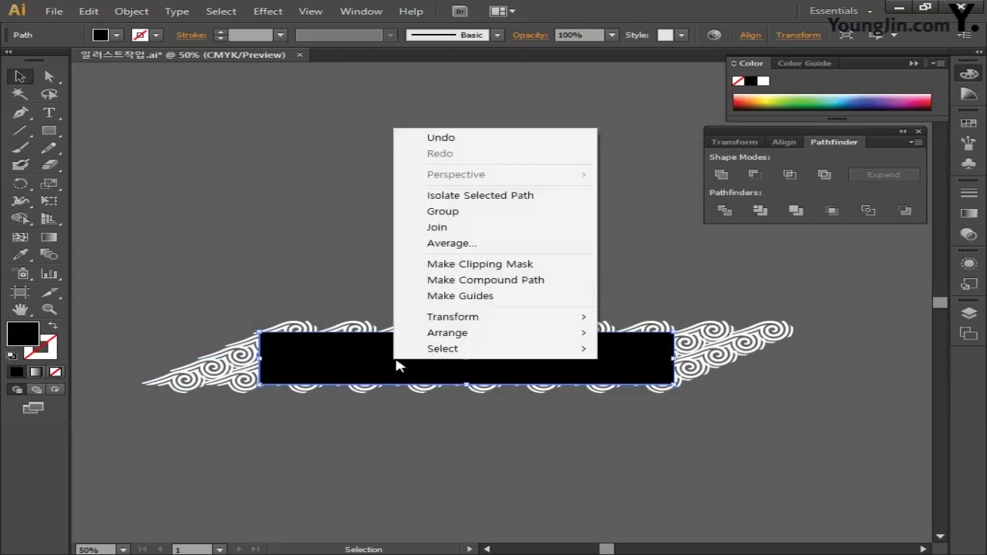
mouse_move(444, 332)
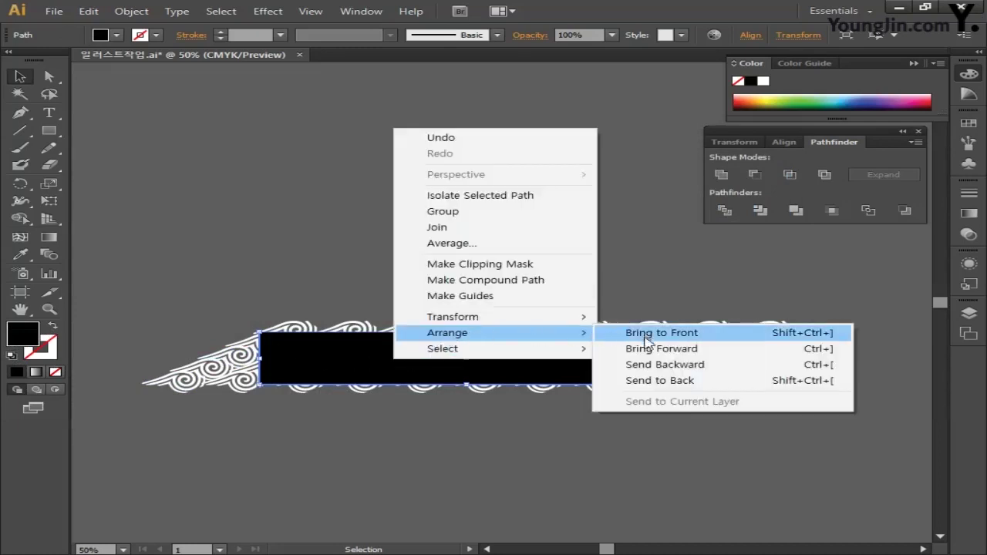
click(648, 380)
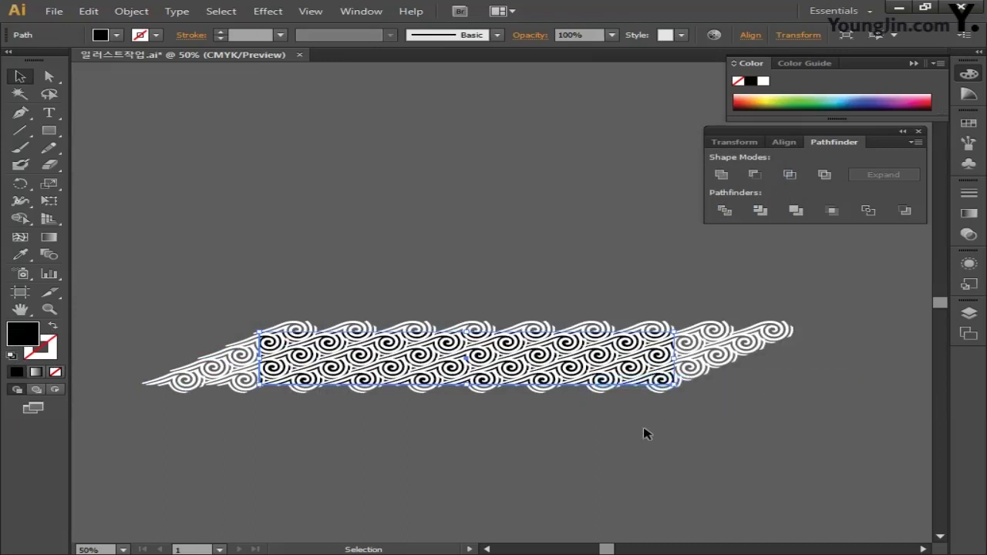
Step: Draw a second rectangle exactly over the black background and make a clipping mask from it and all the spirals
click(56, 135)
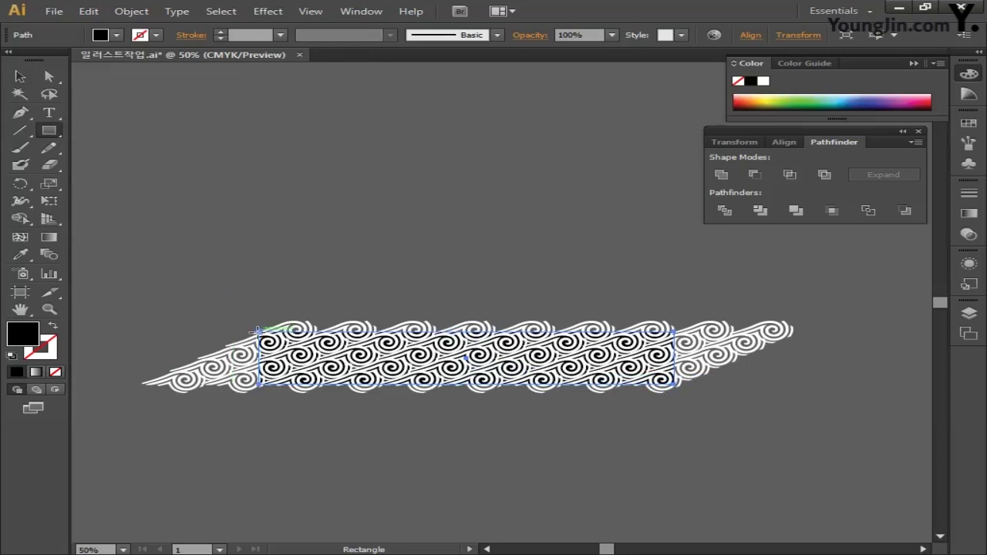
mouse_move(259, 332)
mouse_down()
mouse_move(586, 382)
mouse_move(685, 383)
mouse_move(670, 383)
mouse_up()
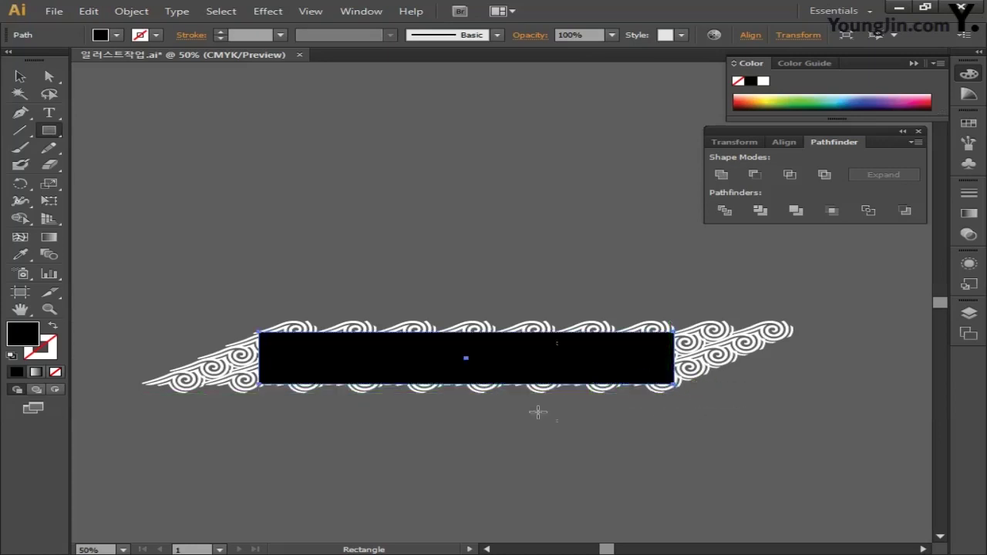
click(20, 76)
drag(160, 263, 775, 450)
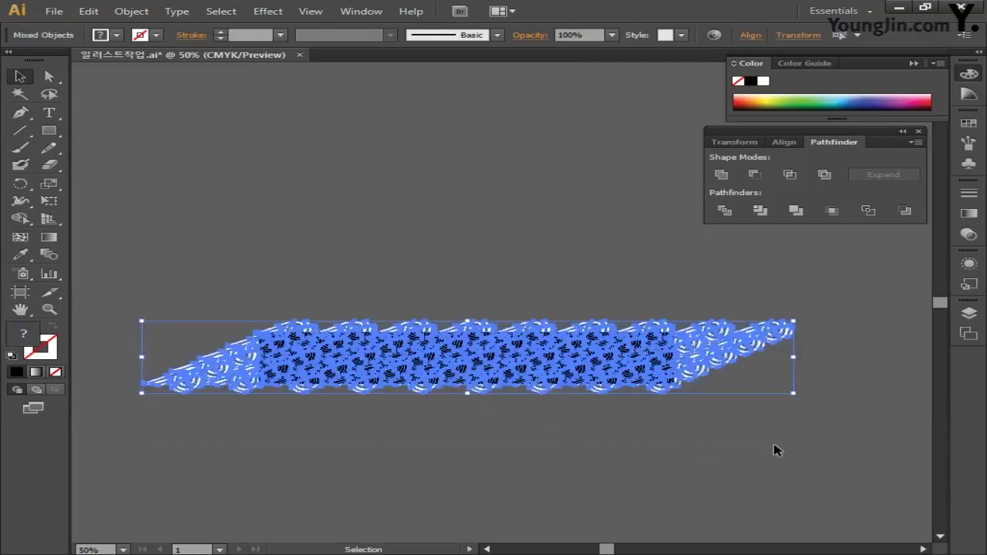
right_click(580, 364)
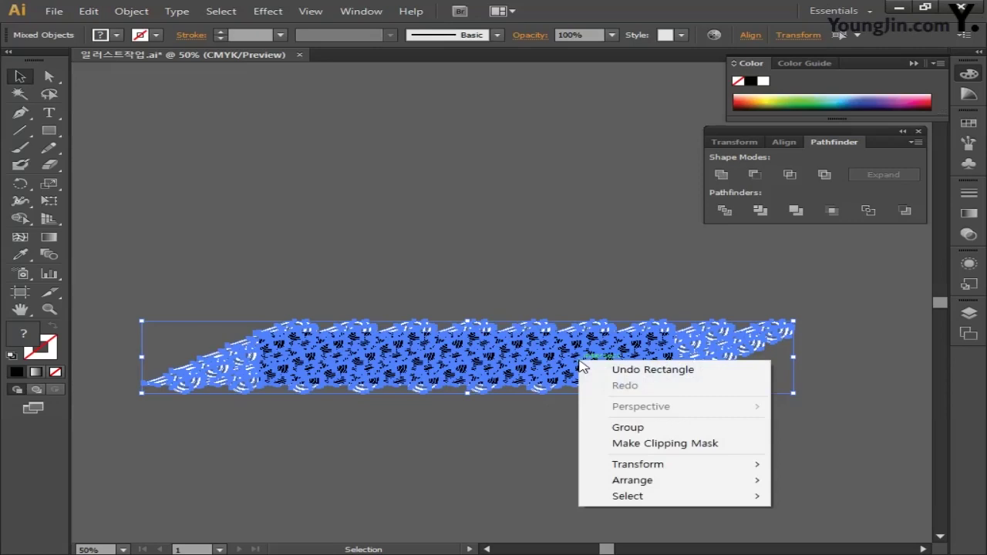
click(663, 445)
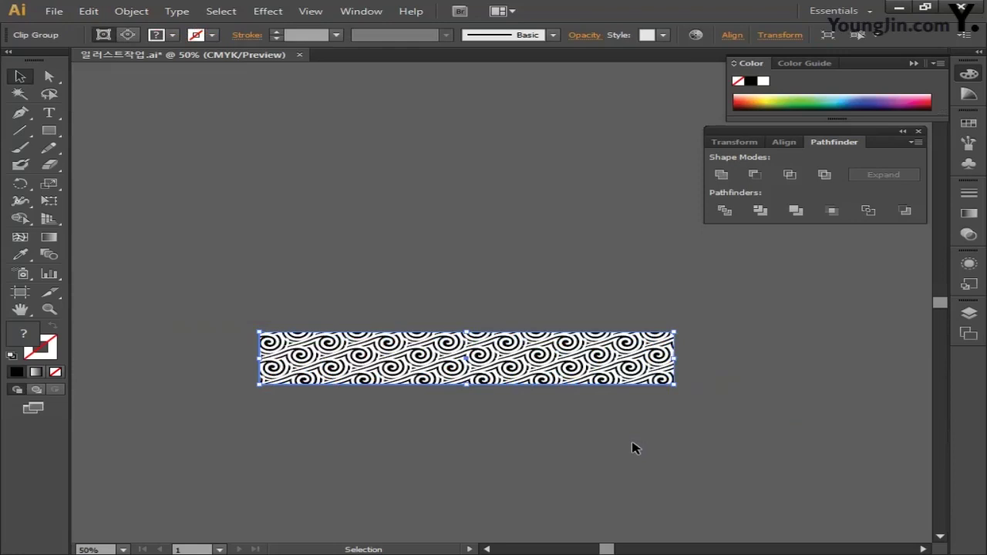
Step: Deselect the clipped spiral pattern and save the document
click(633, 448)
key(ctrl+=)
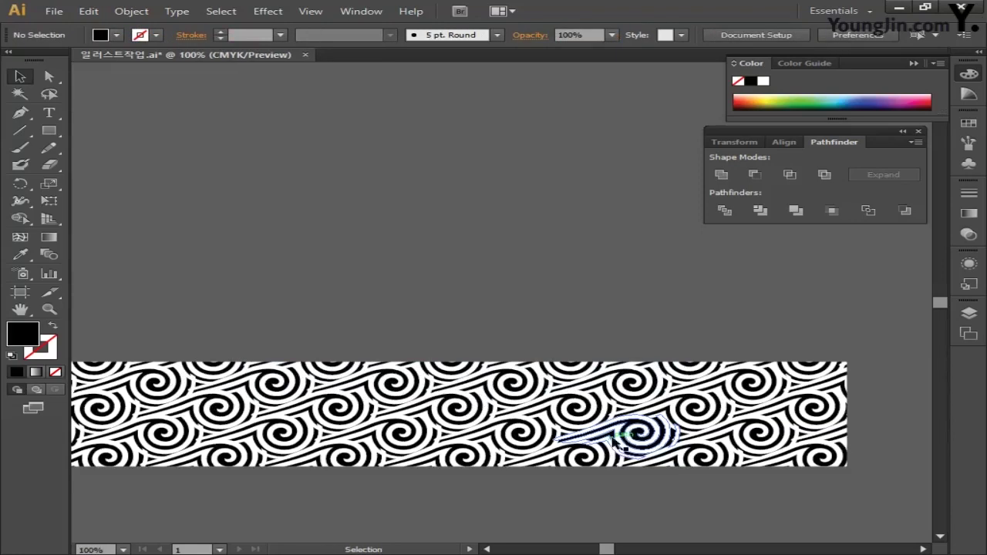
drag(499, 282, 535, 240)
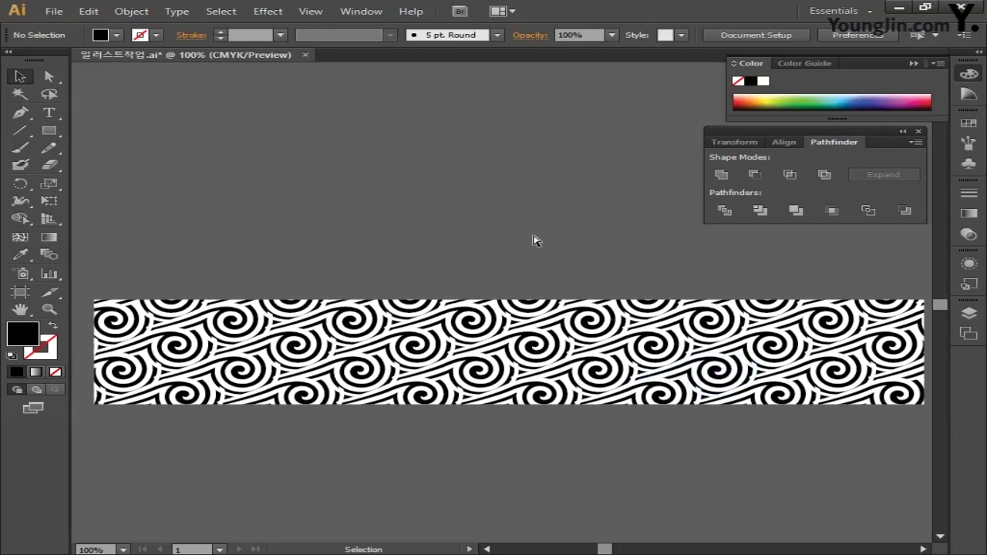
key(ctrl)
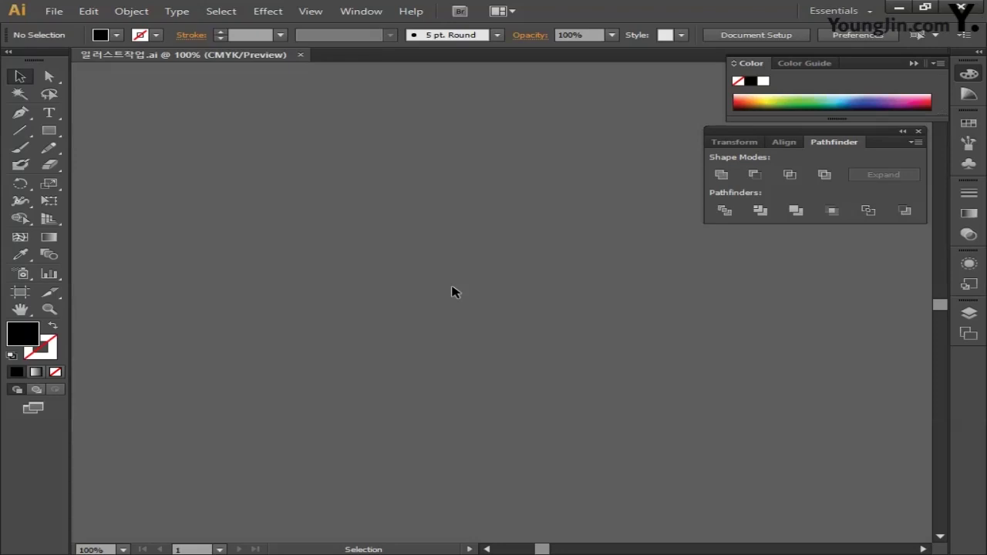
Step: Place the 라면사리 image from the 제공 파일 folder into the document
click(53, 11)
click(108, 244)
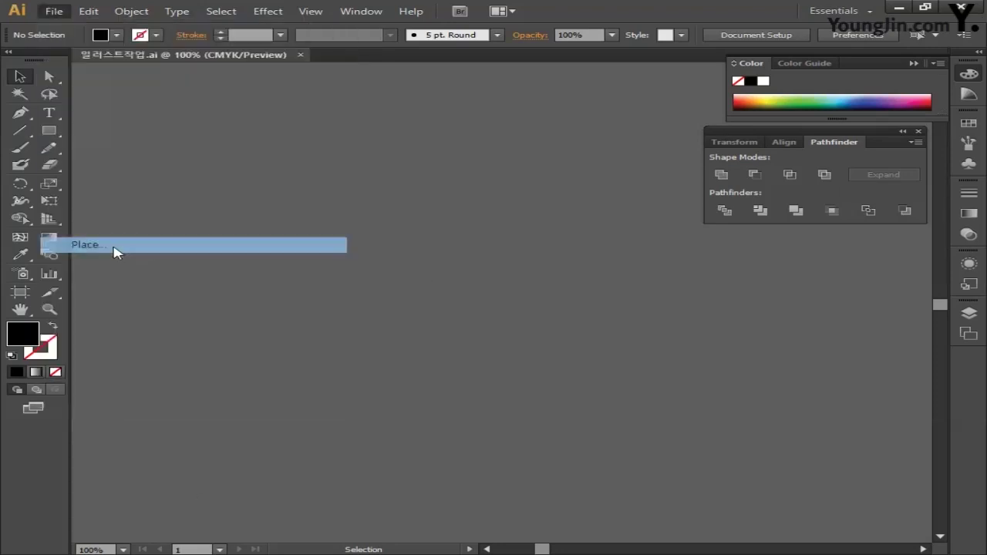
double_click(462, 185)
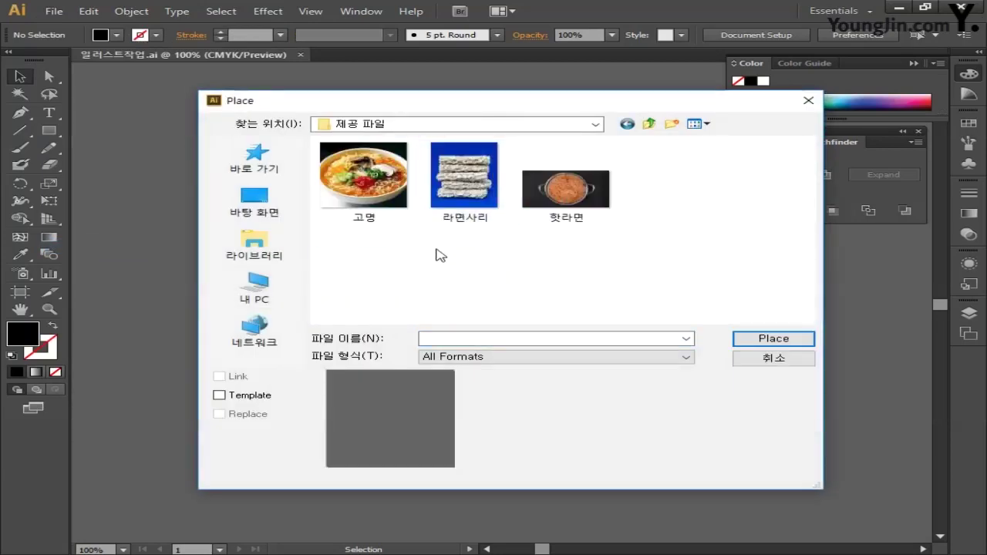
click(457, 210)
click(771, 340)
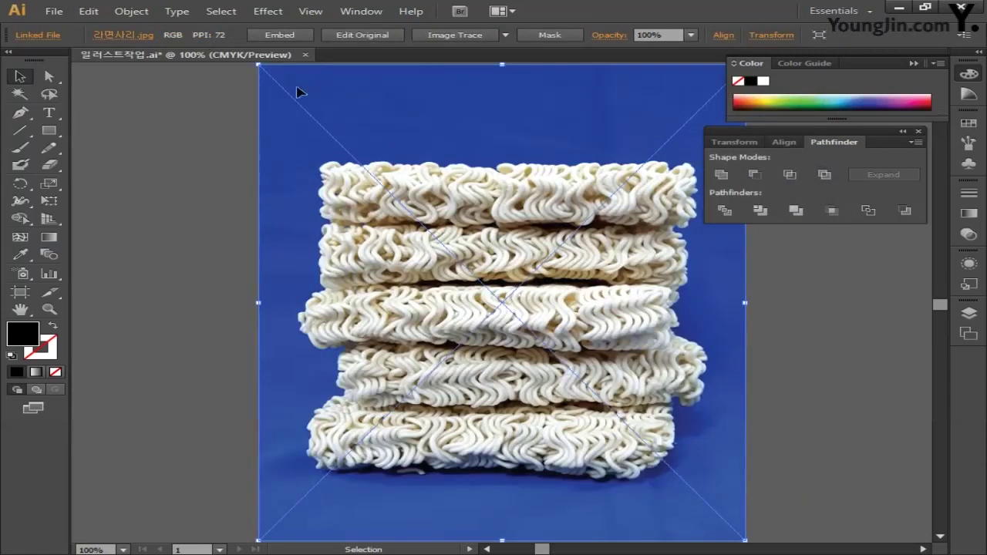
Step: Scale the placed noodle photo down proportionally, move it up and to the left, and deselect it
drag(259, 65, 359, 164)
drag(561, 307, 414, 251)
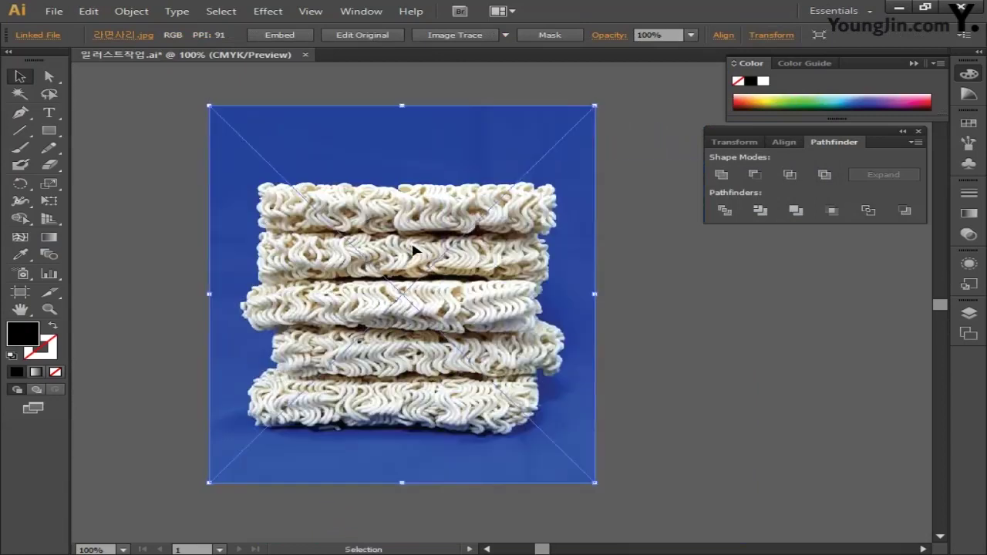
key(a)
key(ctrl+shift+a)
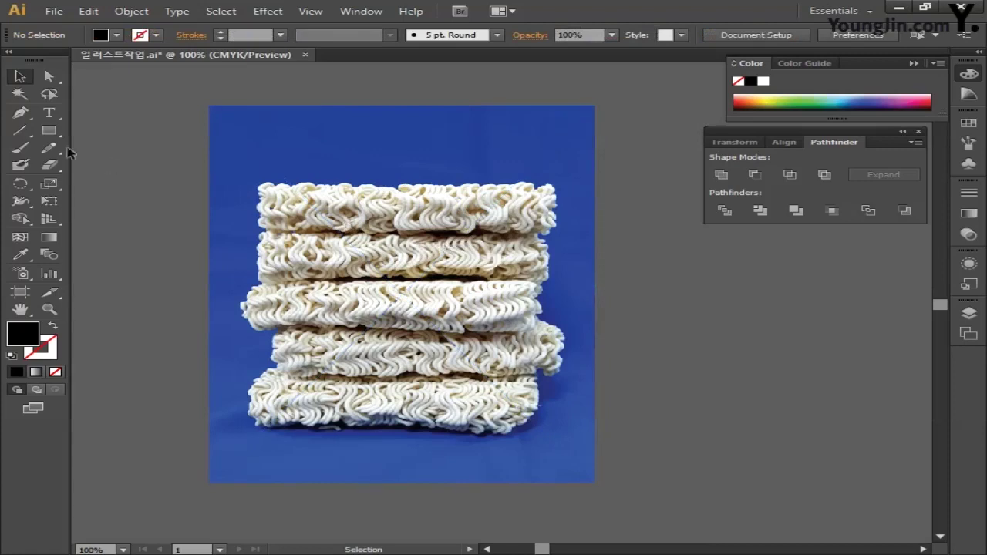
Step: Draw a narrow vertical rectangle down the middle of the noodle stack and extend its upper edge to the top of the noodles
click(49, 132)
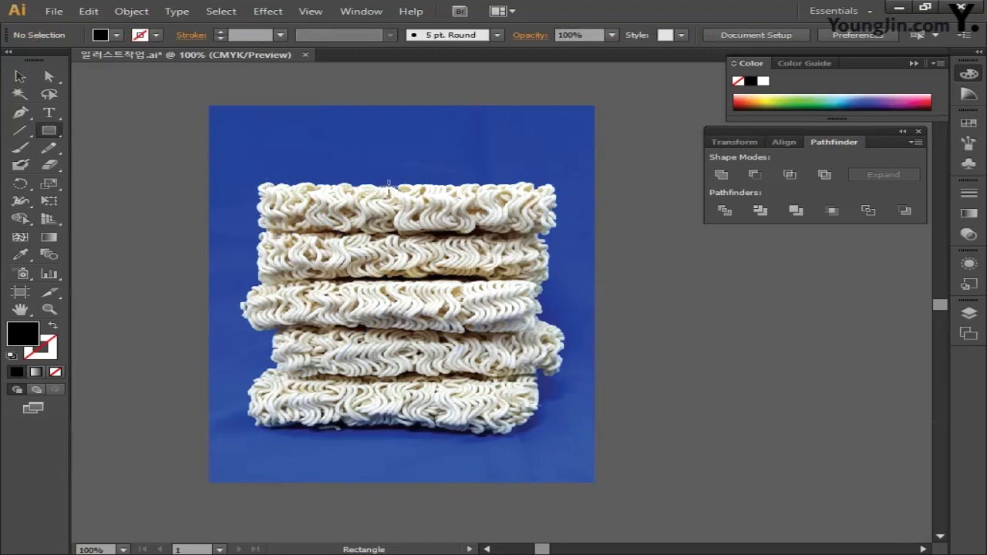
drag(388, 186, 418, 429)
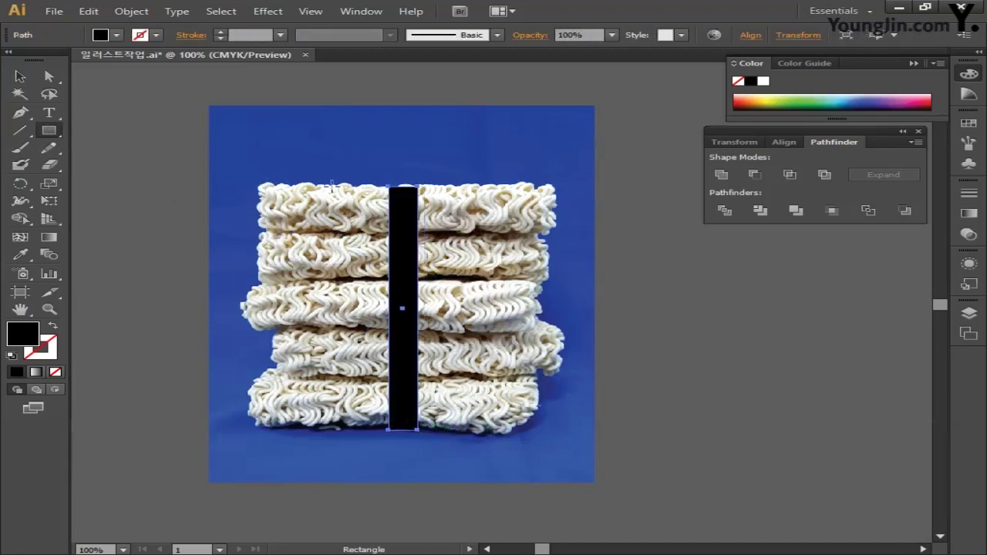
key(v)
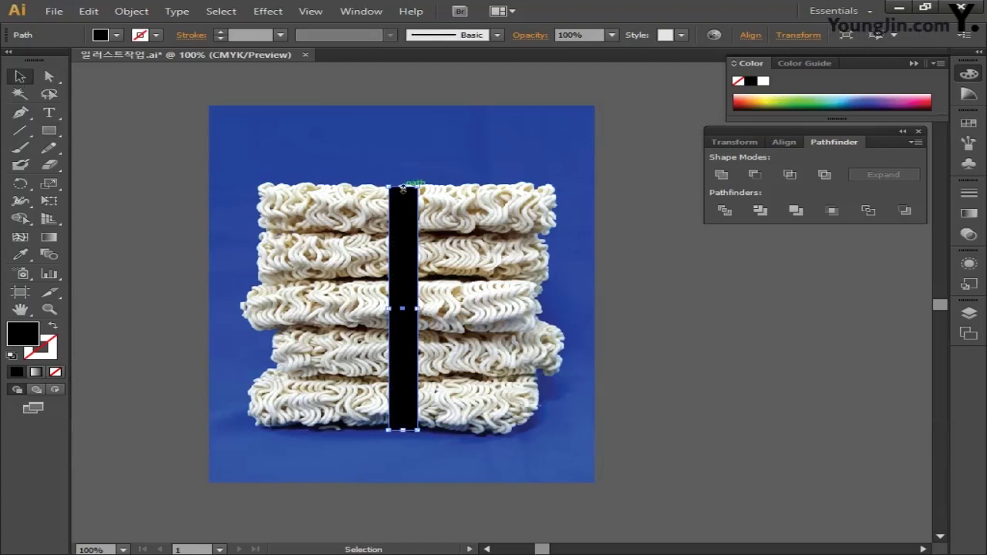
drag(402, 187, 402, 182)
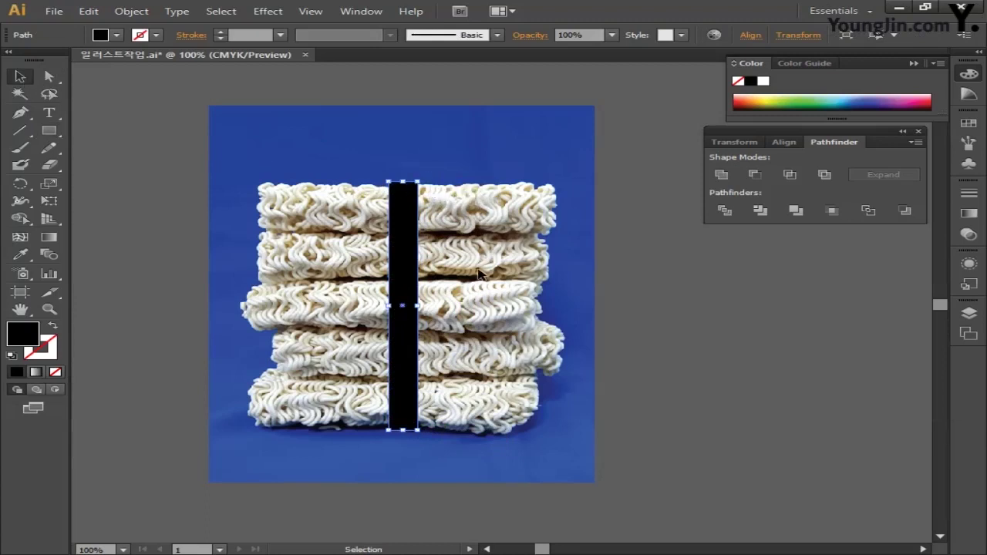
Step: Apply a linear gradient with an angle of -90° to the narrow rectangle
click(57, 241)
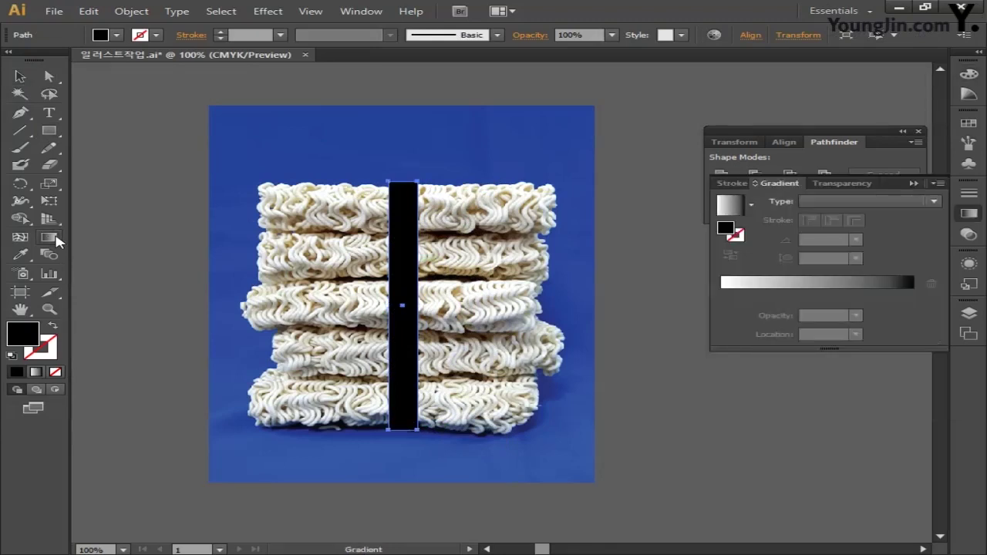
click(842, 202)
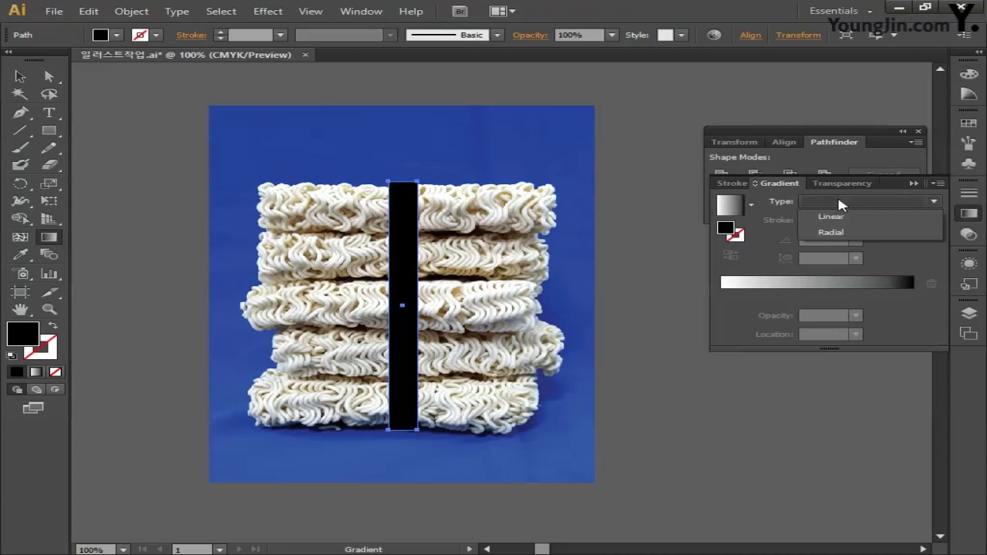
click(839, 218)
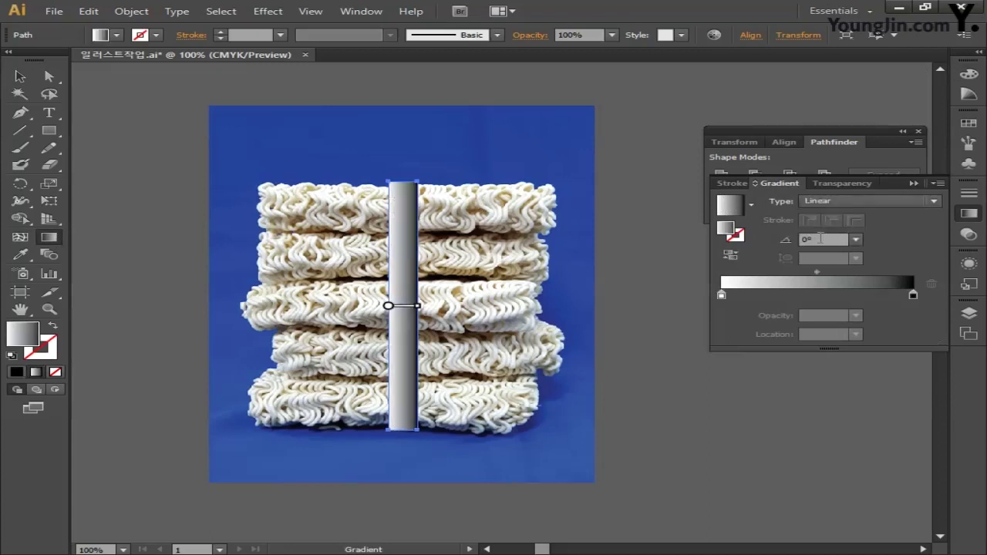
click(810, 239)
text(-9)
Step: Set the strip gradient's starting stop to green in CMYK, with C 80, M 0, Y 100 and K 0
double_click(722, 295)
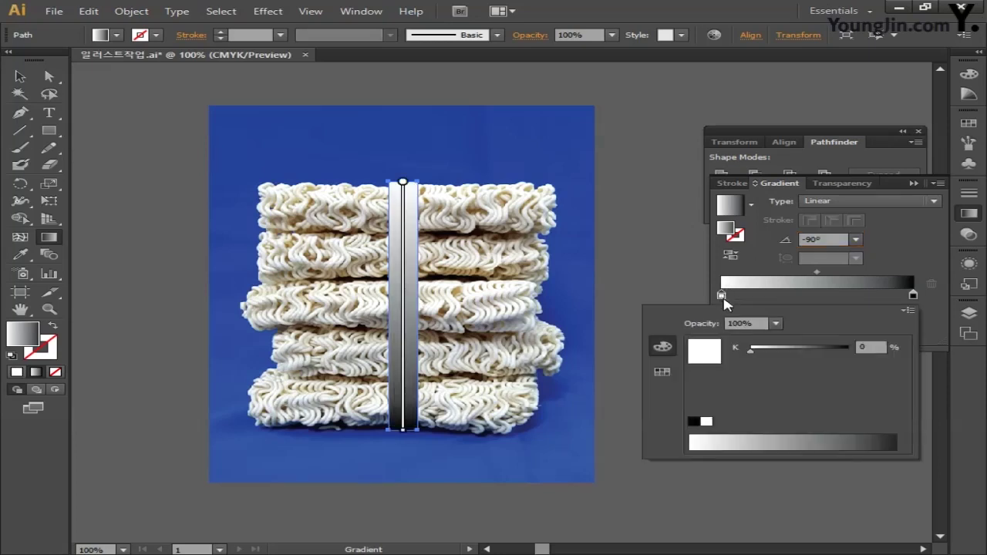
click(910, 310)
click(847, 362)
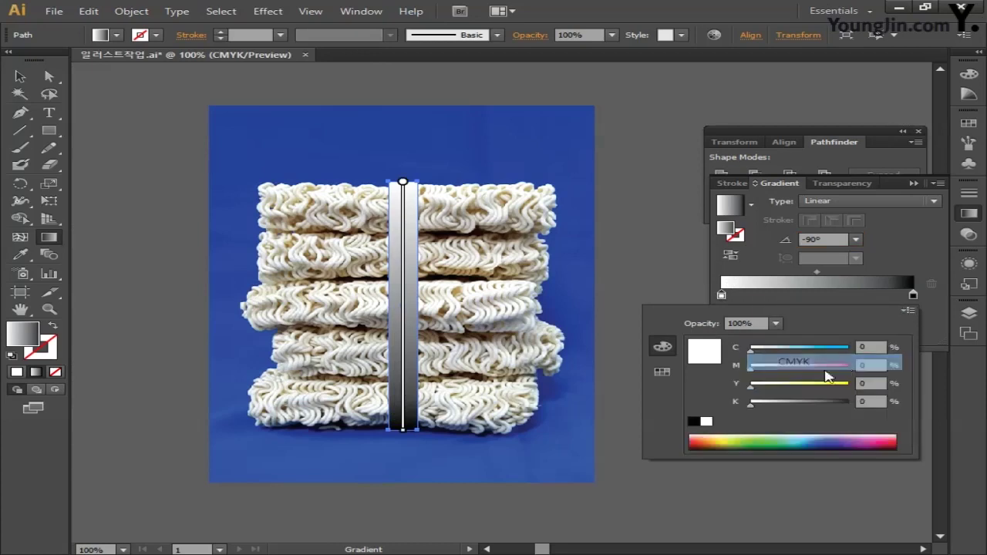
click(871, 347)
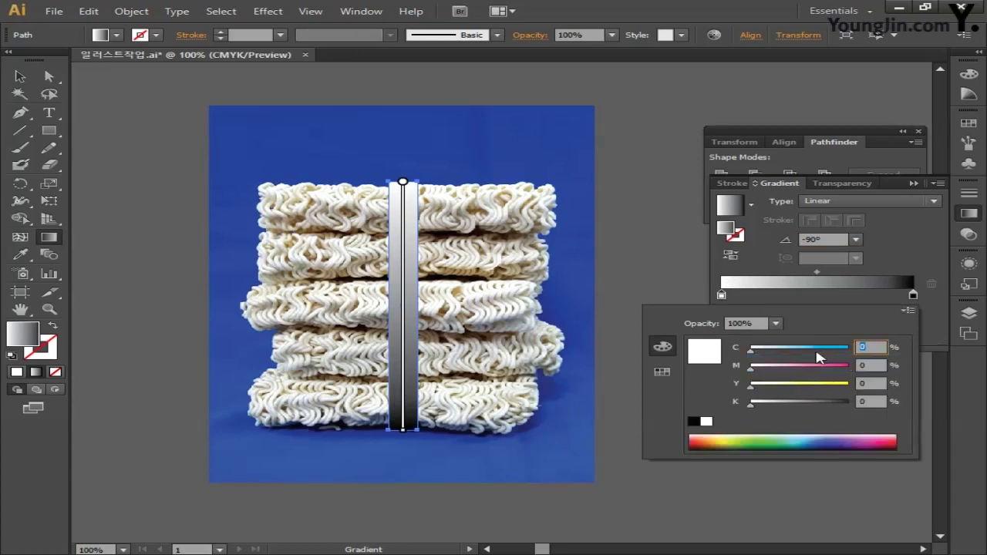
text(80)
key(Tab)
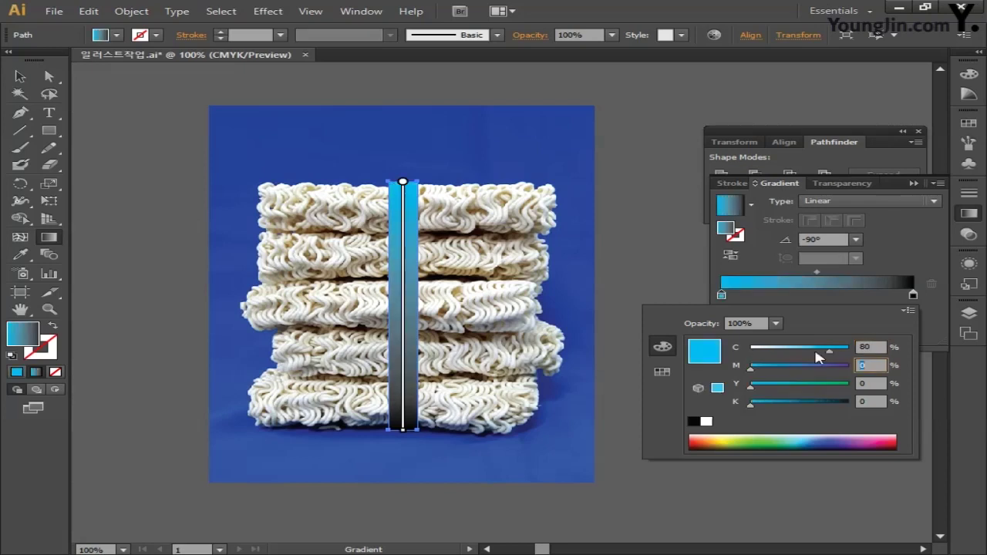
click(862, 383)
key(Tab)
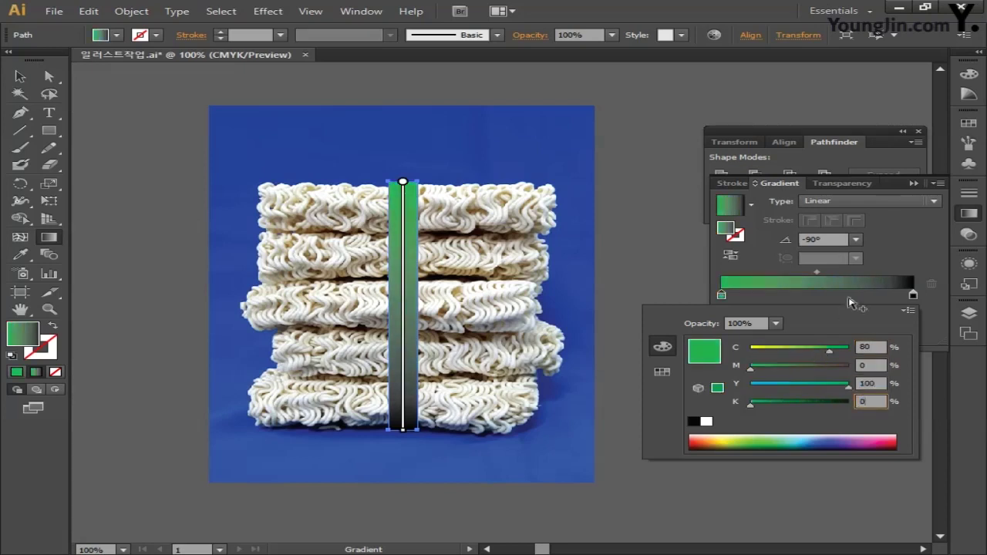
Step: Add a stop near the first quarter of the strip's gradient and colour it white with C, M, Y and K all 0
click(769, 299)
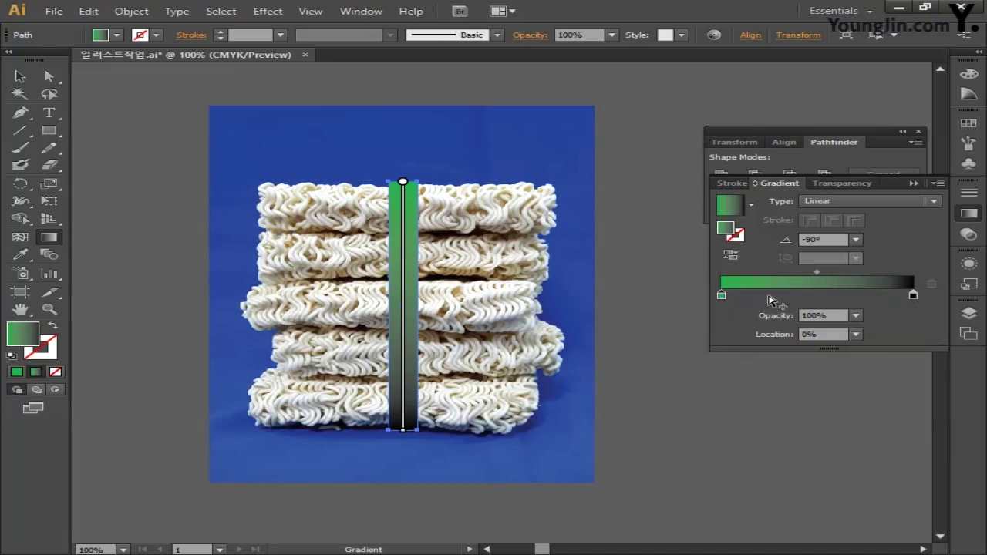
click(770, 298)
double_click(770, 297)
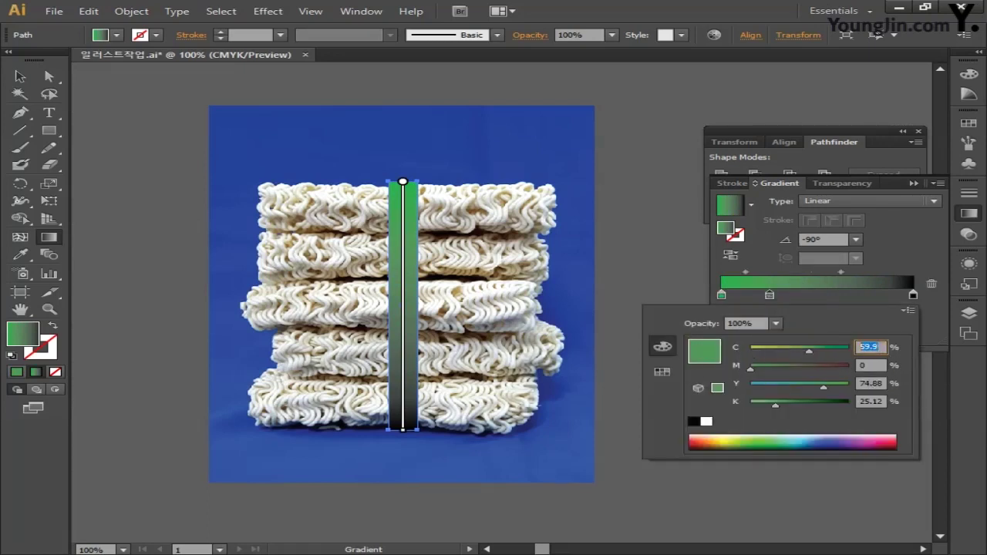
text(0)
key(Tab)
key(Tab)
text(0)
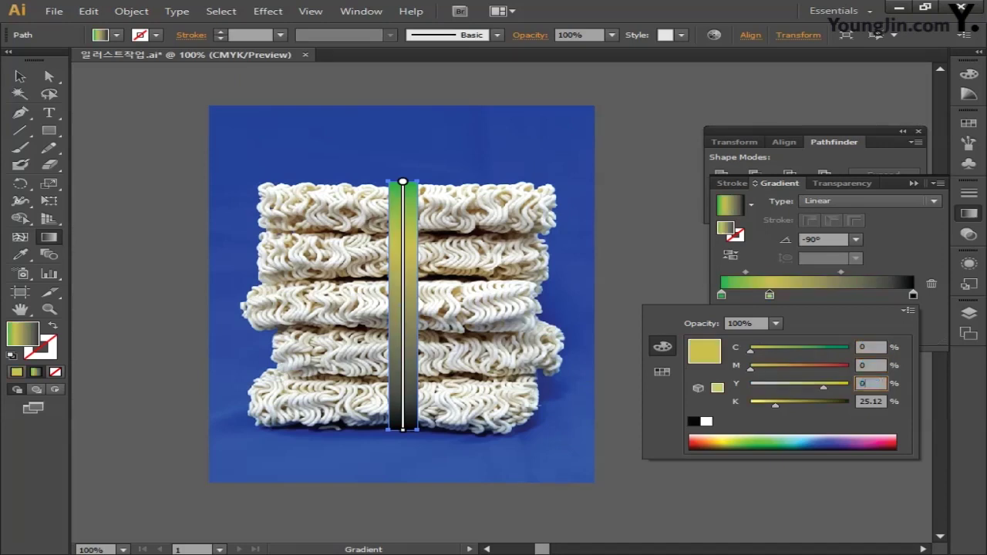
key(Tab)
text(0)
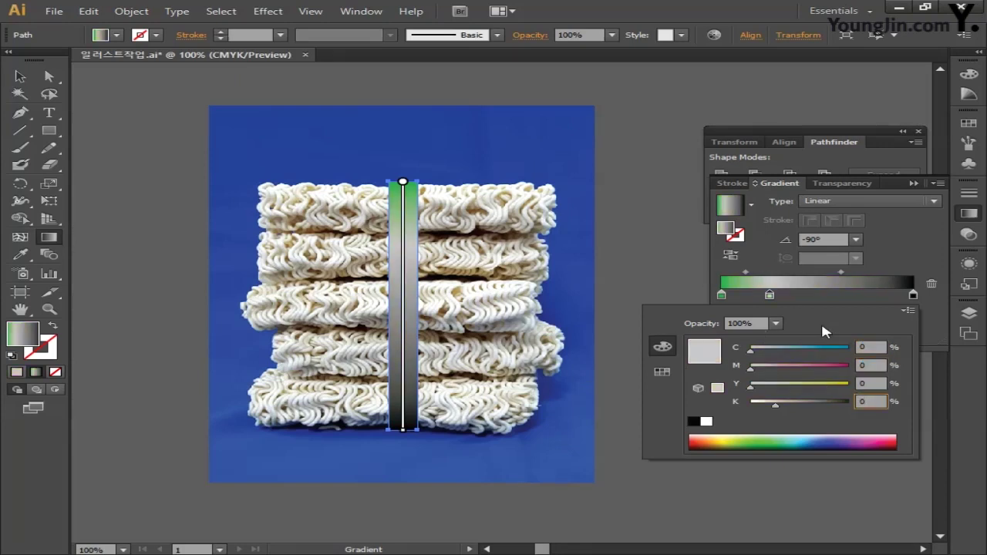
Step: Set the white gradient stop's location to 20%
click(770, 296)
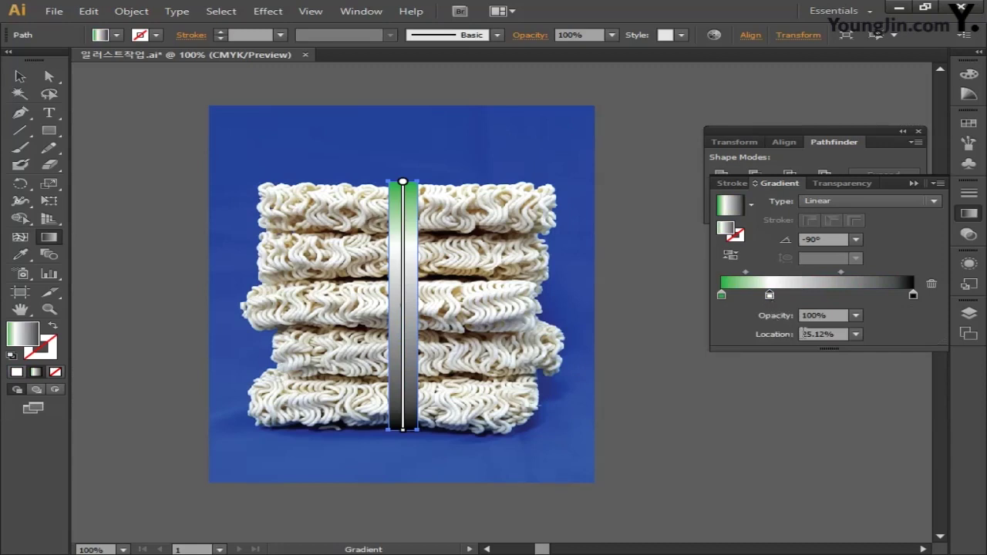
double_click(836, 333)
text(20)
Step: Set the strip gradient's end stop to green in CMYK, with C 80, M 0, Y 100 and K 0
click(914, 296)
double_click(914, 296)
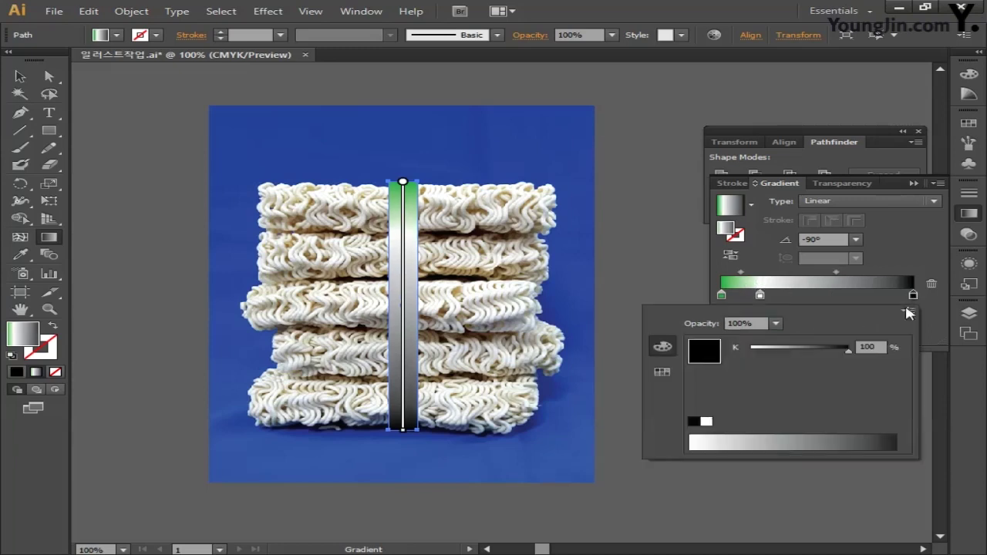
click(908, 311)
click(848, 361)
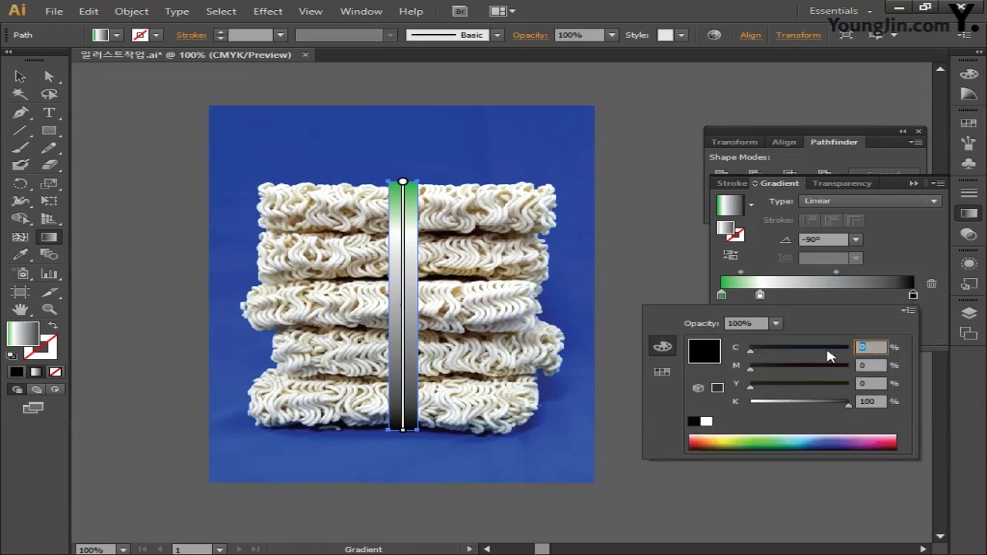
text(80)
key(Tab)
key(Tab)
text(1)
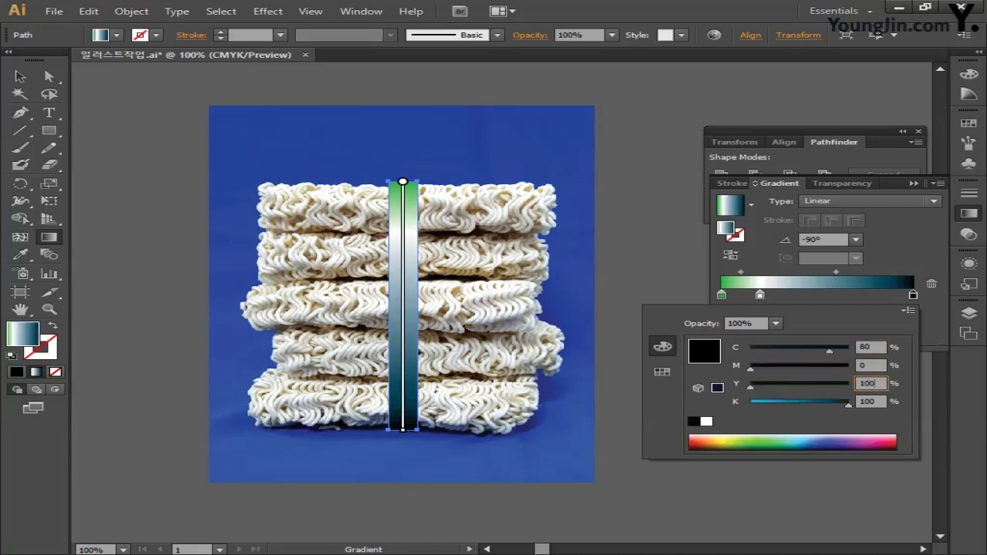
text(00)
key(Tab)
key(Return)
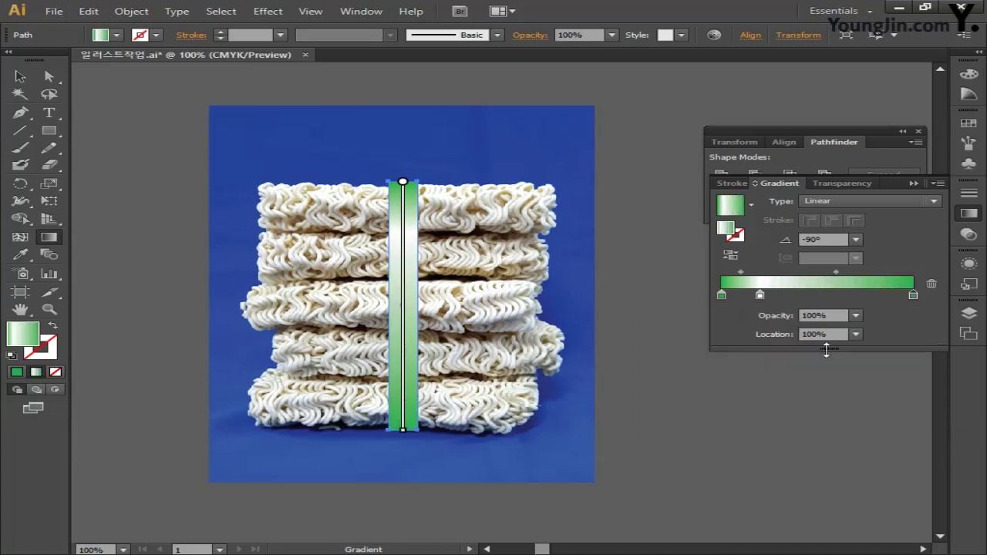
Step: Draw a closed diagonal band with the Pen tool, sloping down to the left from the strip's centre line on the second noodle layer
click(20, 114)
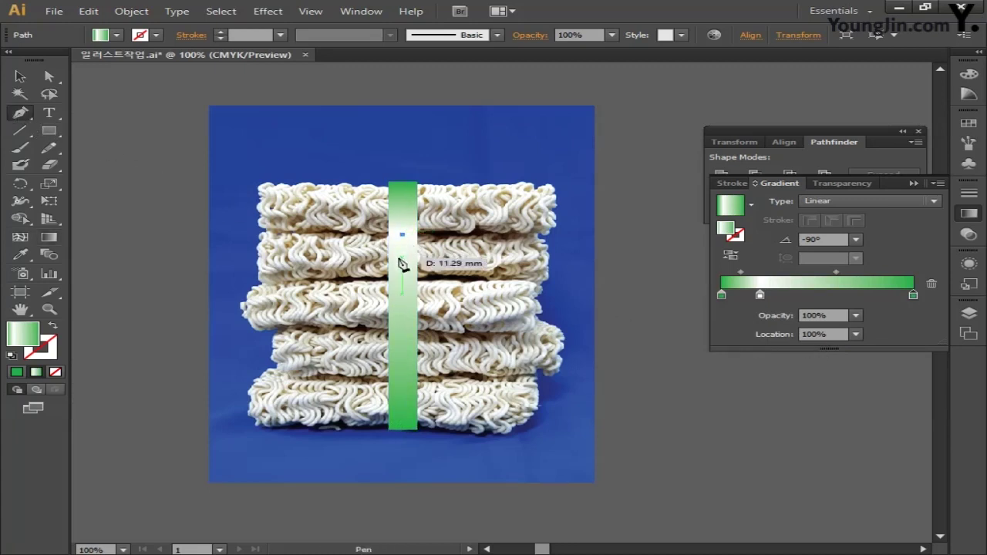
drag(401, 234, 402, 258)
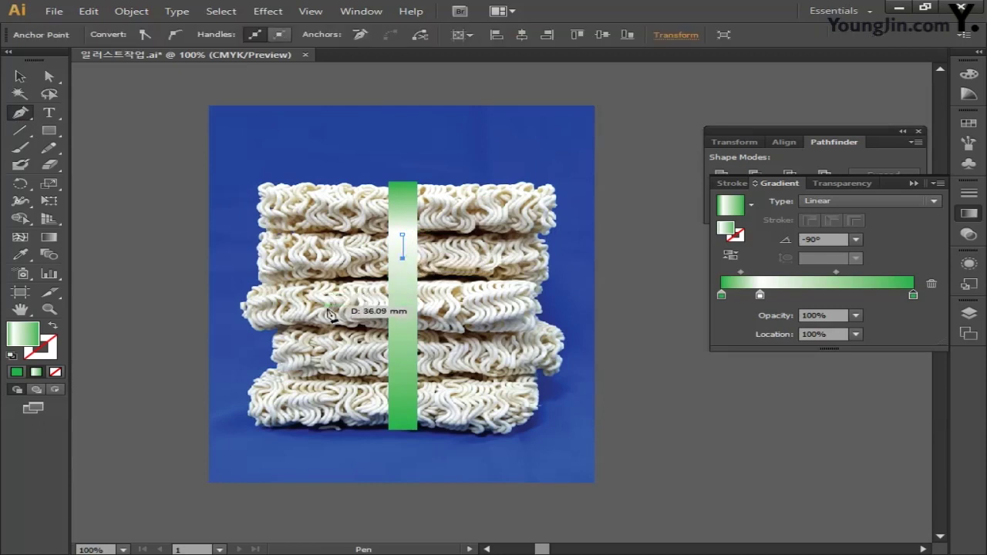
drag(310, 313, 331, 312)
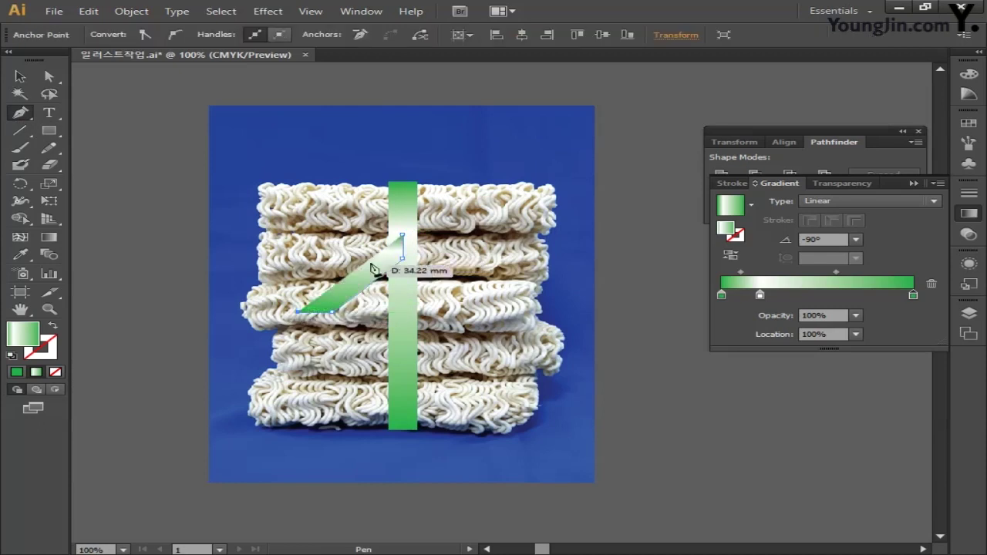
click(402, 235)
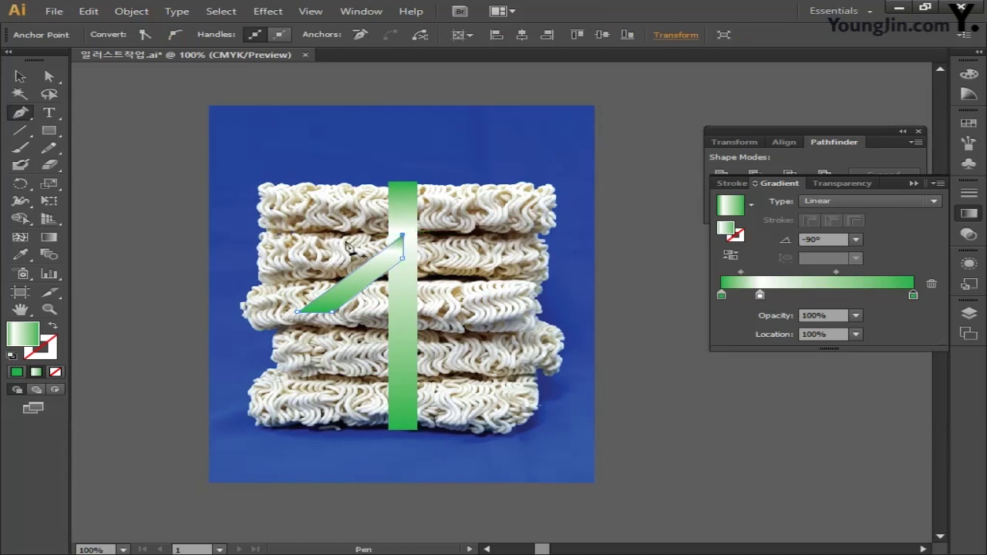
Step: Give the diagonal band a linear gradient with an angle of 50°
click(50, 237)
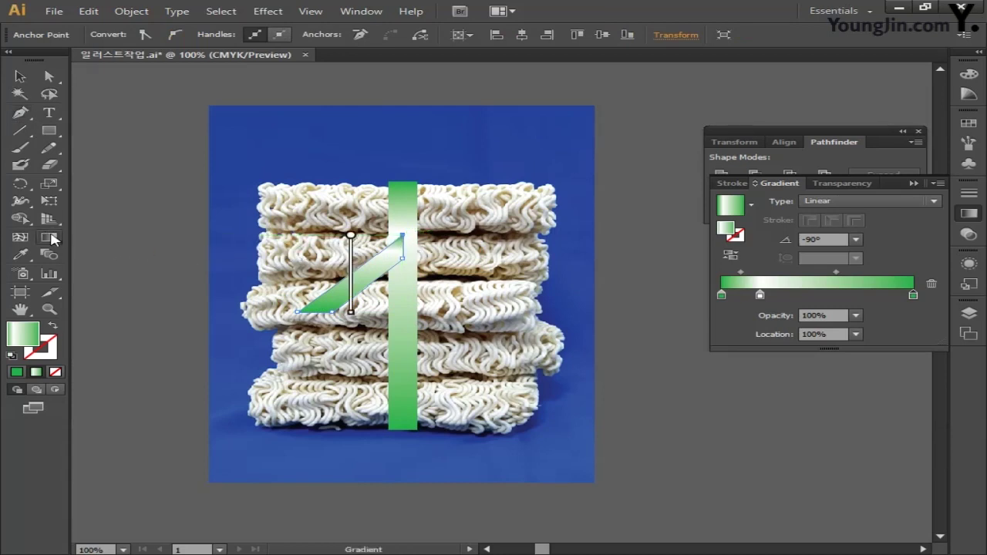
click(820, 202)
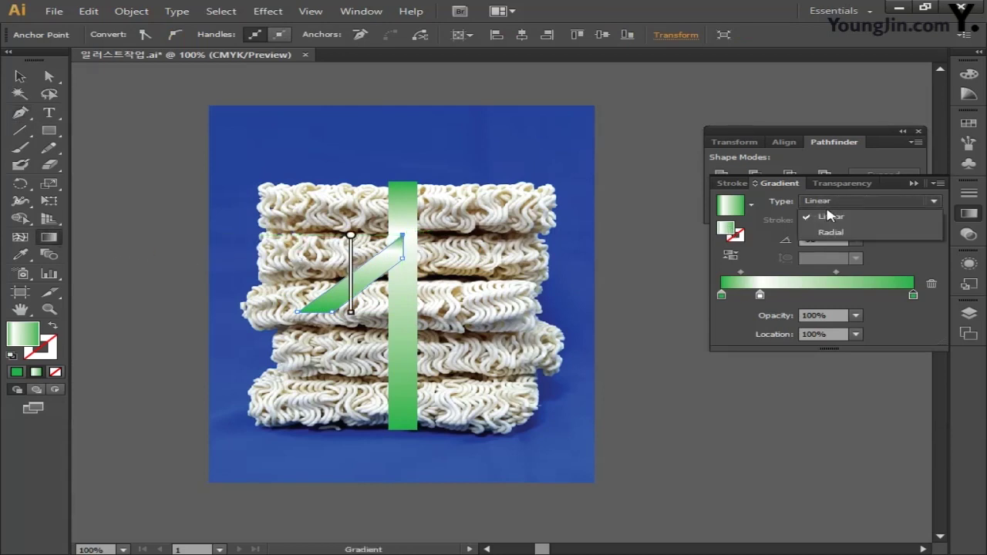
click(821, 214)
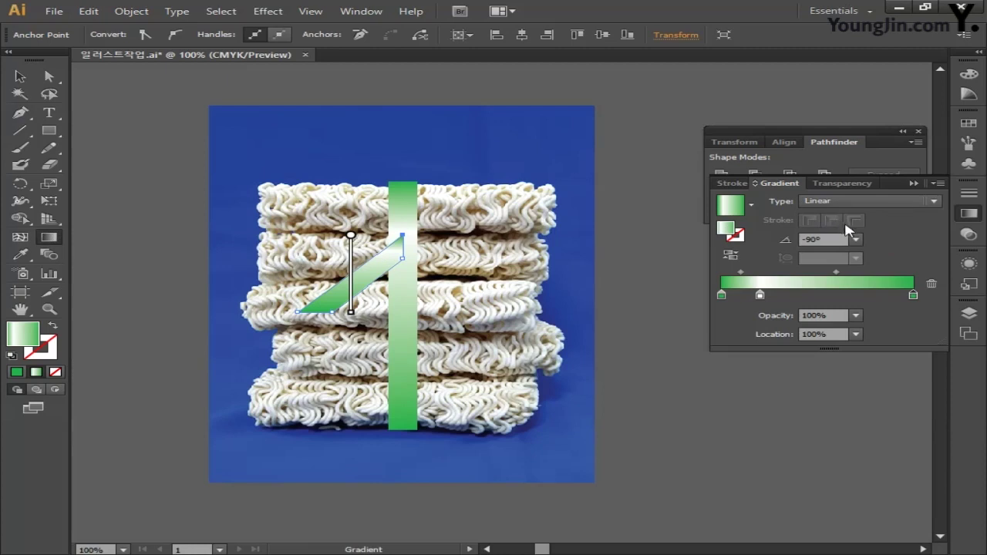
click(823, 239)
text(50)
key(Return)
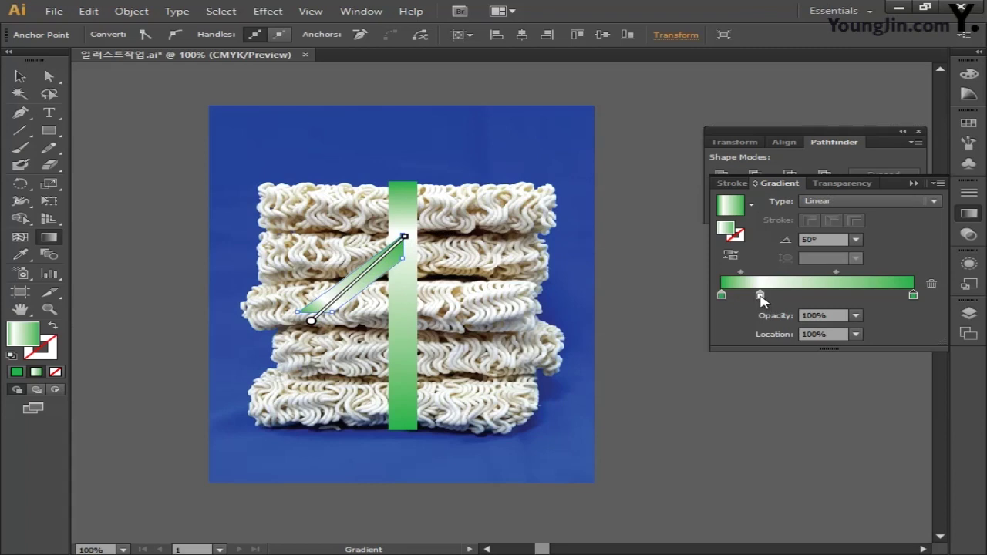
Step: Remove the white middle stop from the band's gradient and set its starting stop to C 80, M 0, Y 100, K 0
drag(760, 299, 756, 327)
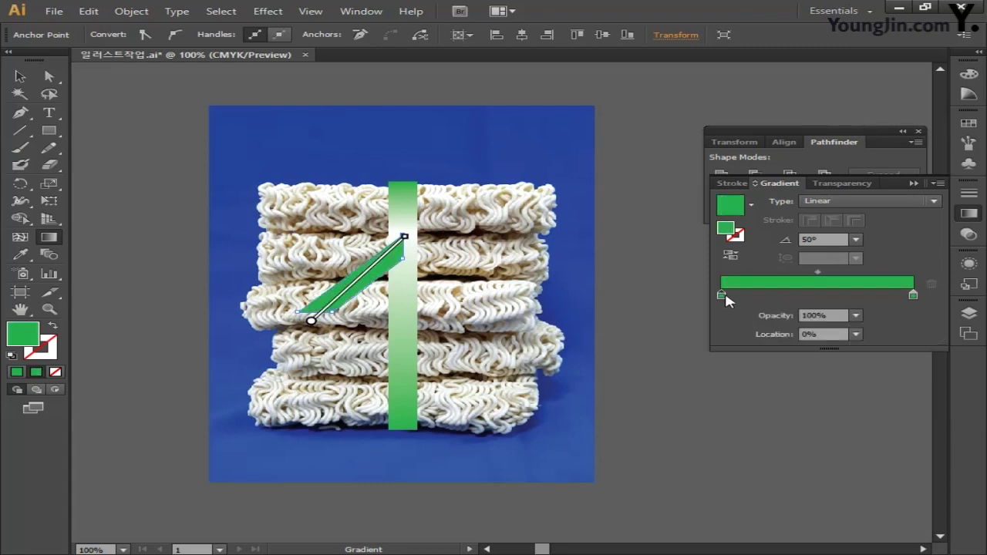
double_click(721, 298)
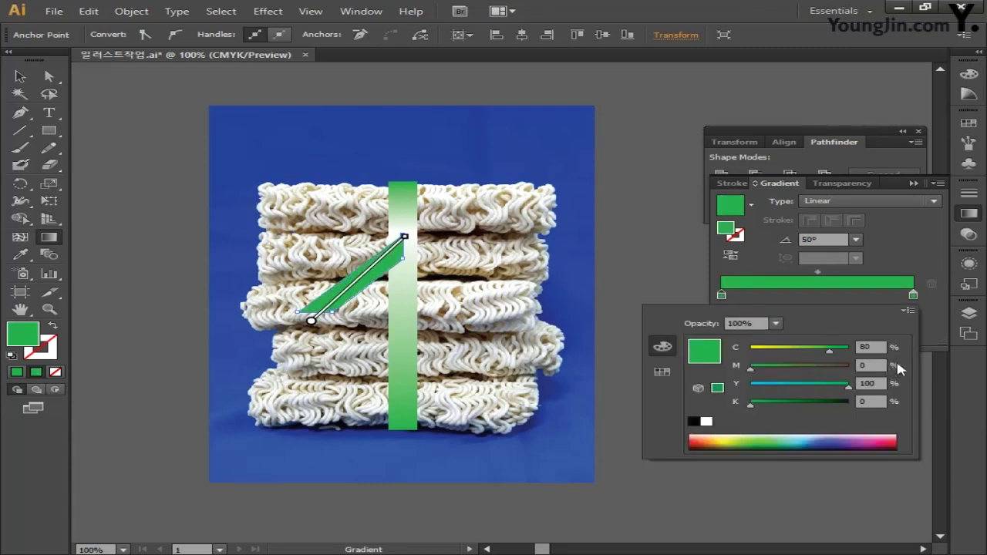
click(879, 349)
text(8)
key(Tab)
text(0)
key(Tab)
text(100)
key(Return)
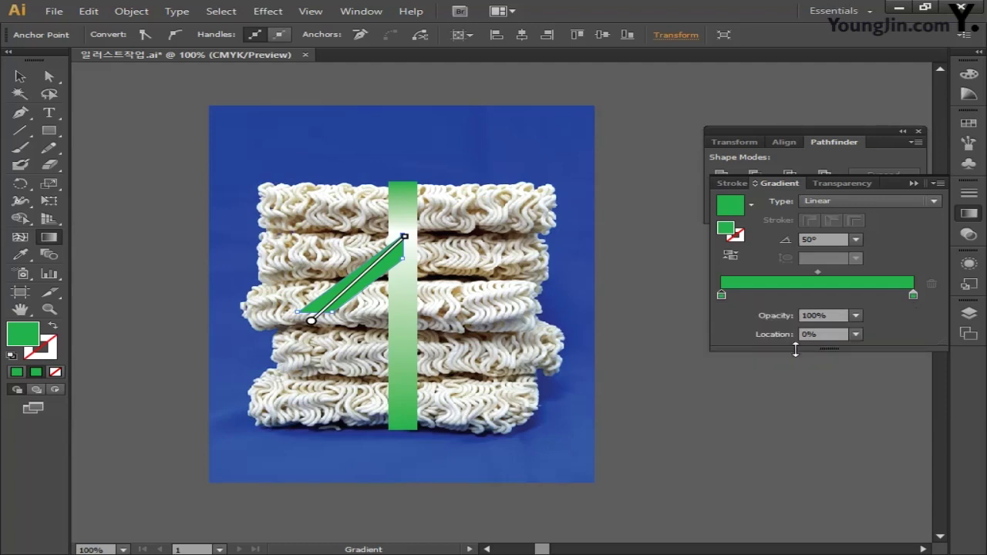
Step: Set the band gradient's end stop to white with C, M, Y and K all 0
double_click(913, 297)
click(881, 347)
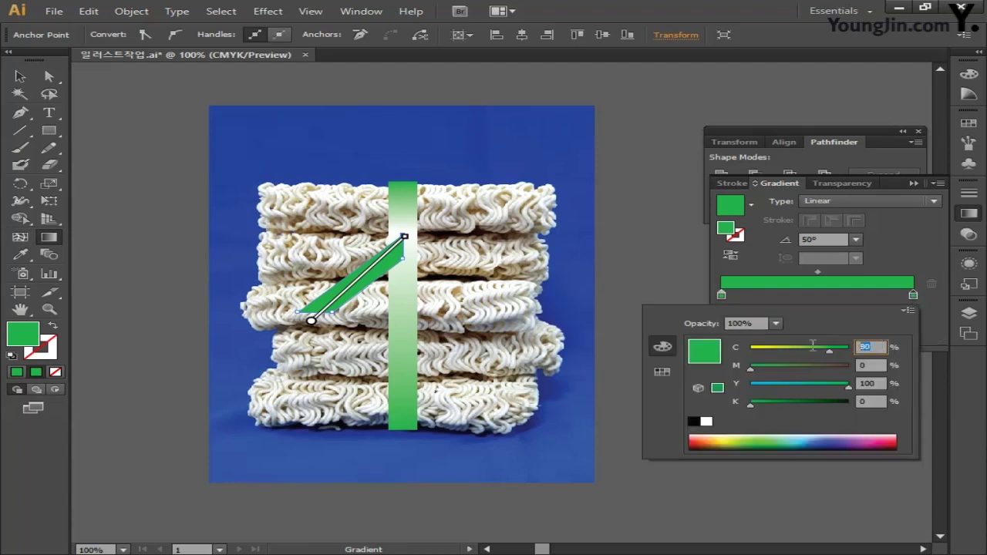
text(0)
key(Tab)
key(Tab)
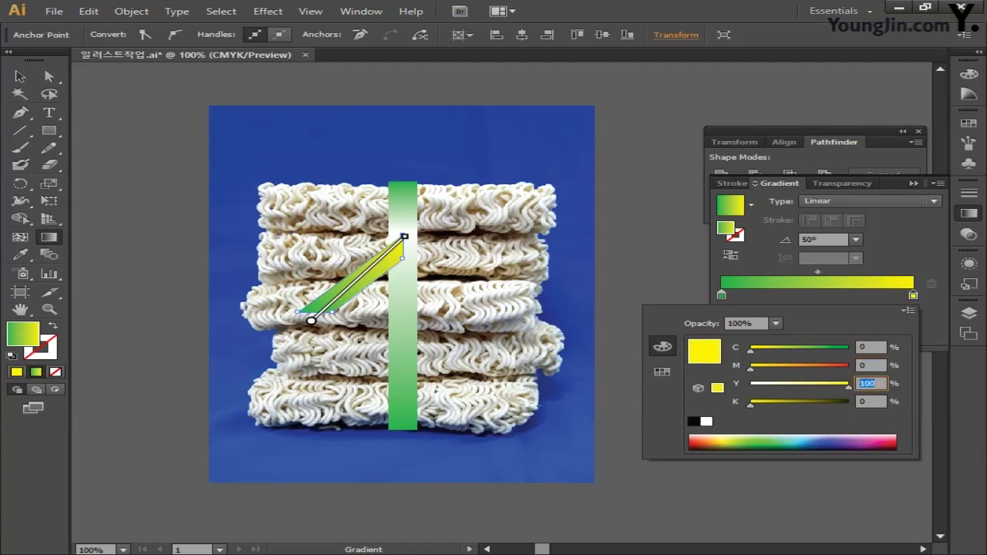
text(0)
key(Tab)
key(Return)
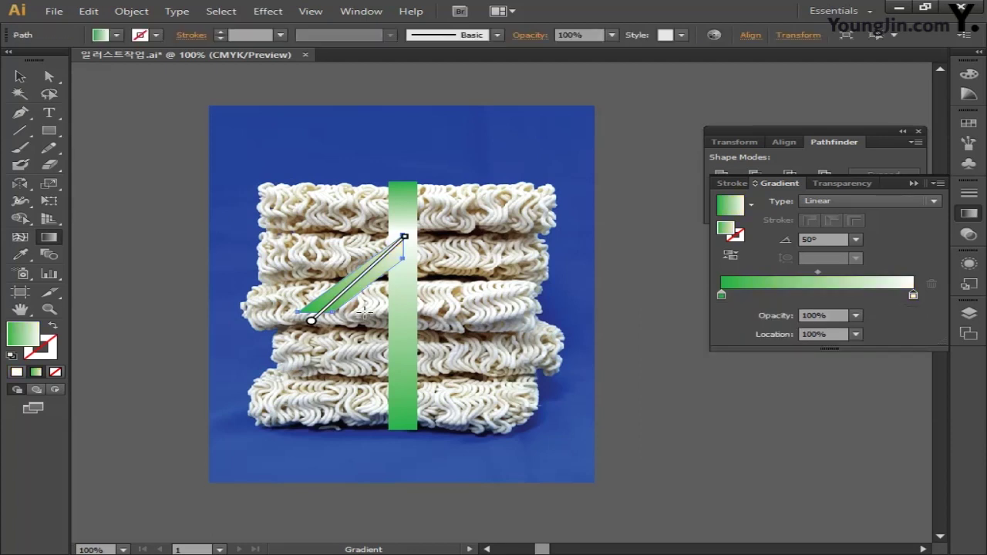
Step: Reflect a copy of the diagonal band across a vertical axis through the centre of the strip
click(20, 76)
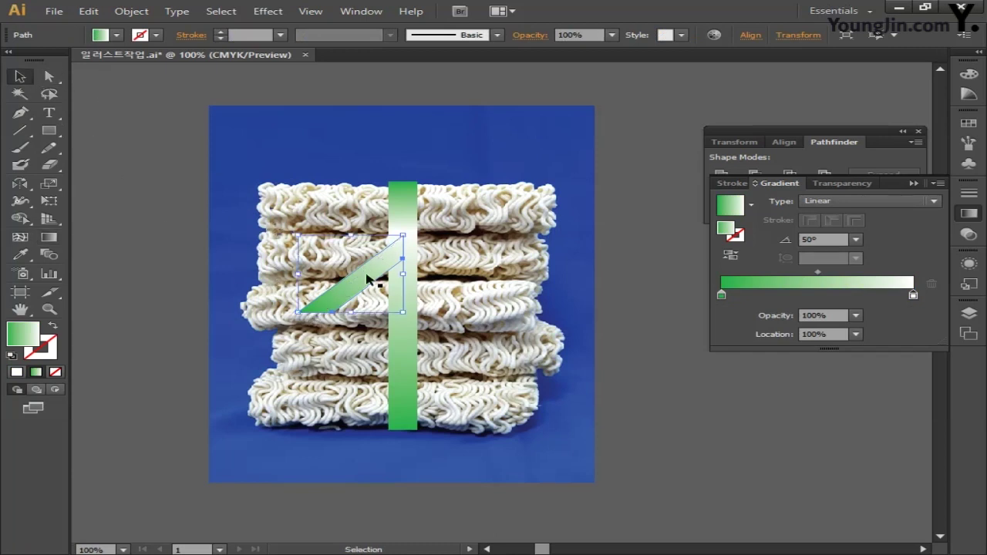
click(26, 189)
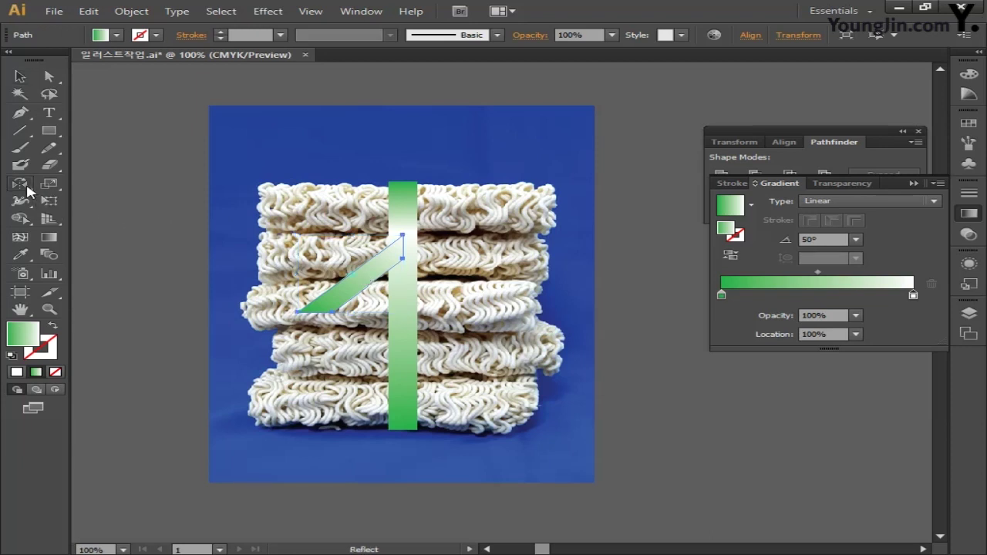
alt+click(404, 306)
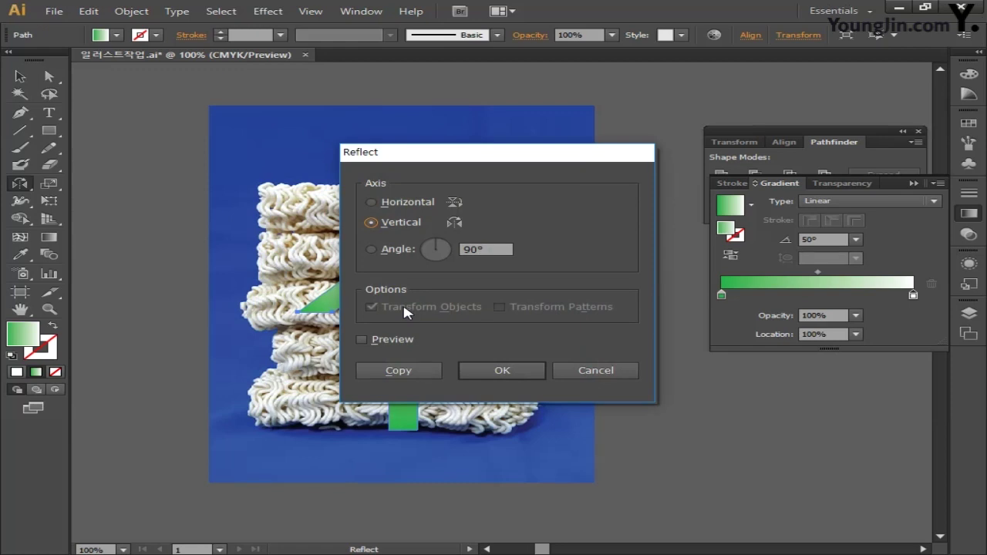
click(407, 375)
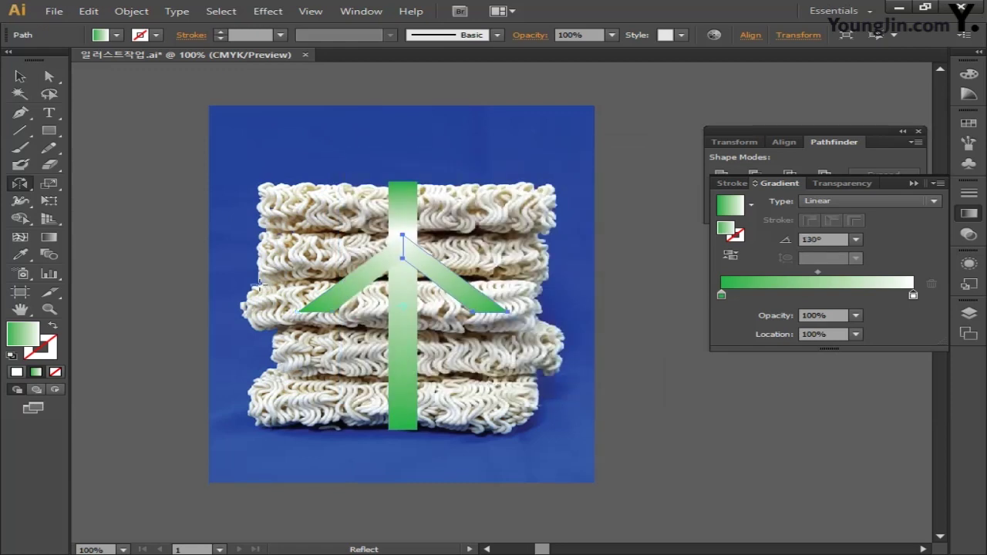
Step: Draw a closed, curved leaf shape with the Pen tool, extending left from the strip's centre line above the diagonal bands
click(21, 116)
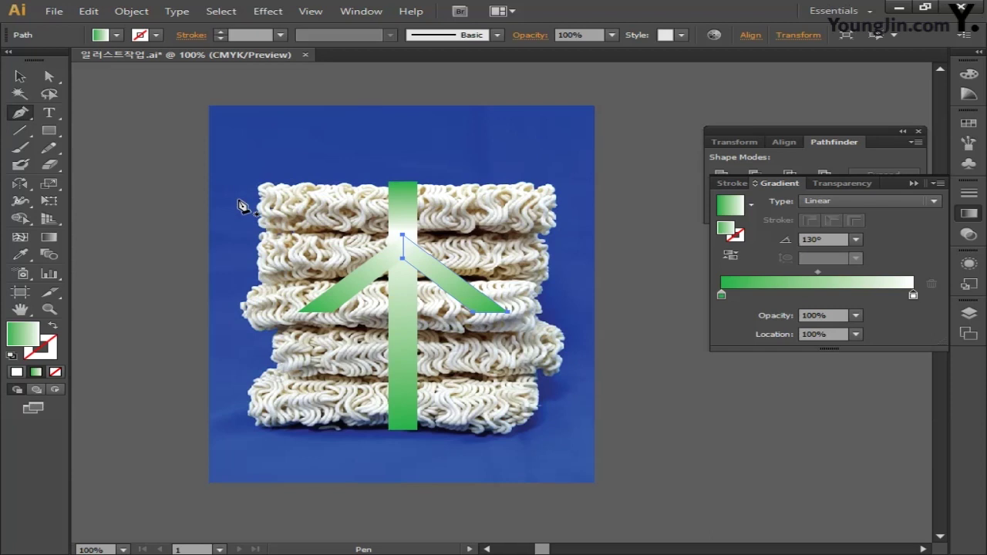
click(401, 210)
drag(403, 234, 347, 256)
drag(299, 225, 352, 220)
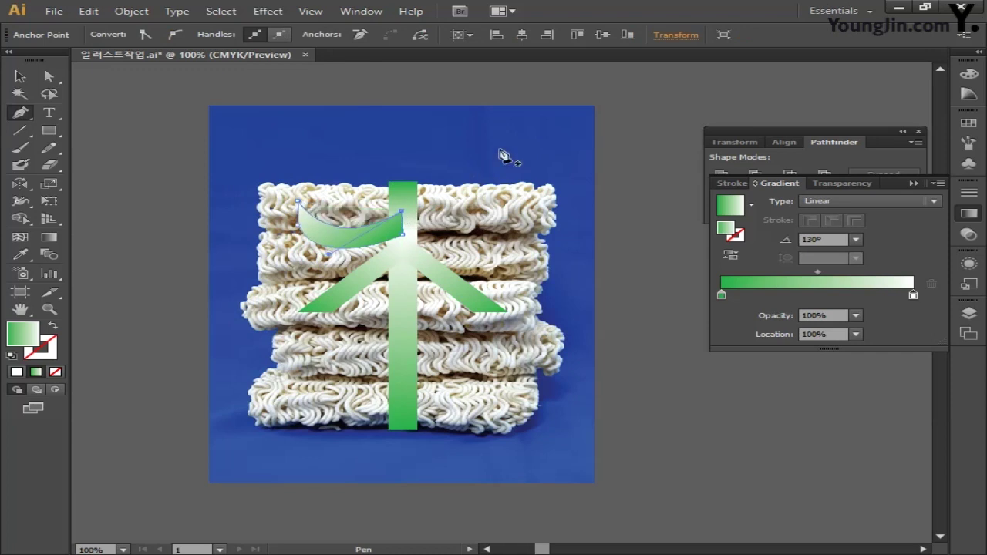
key(v)
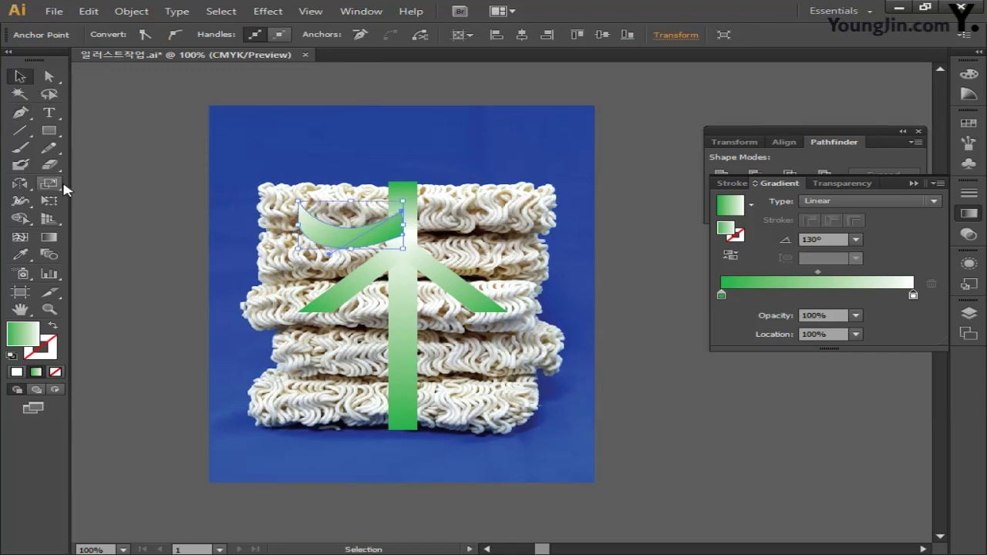
Step: Set the angle of the curved leaf shape's linear gradient to 0°
click(50, 240)
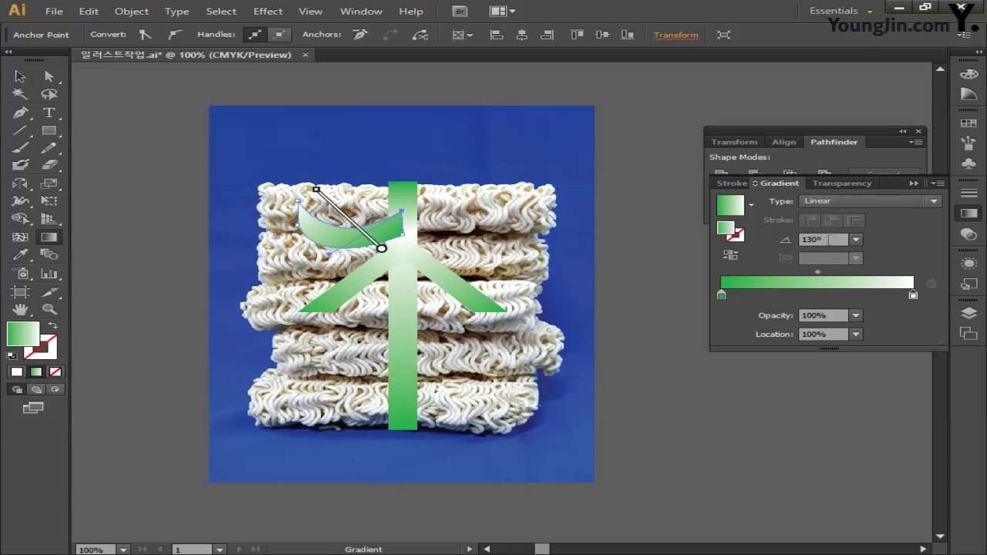
click(822, 239)
text(0)
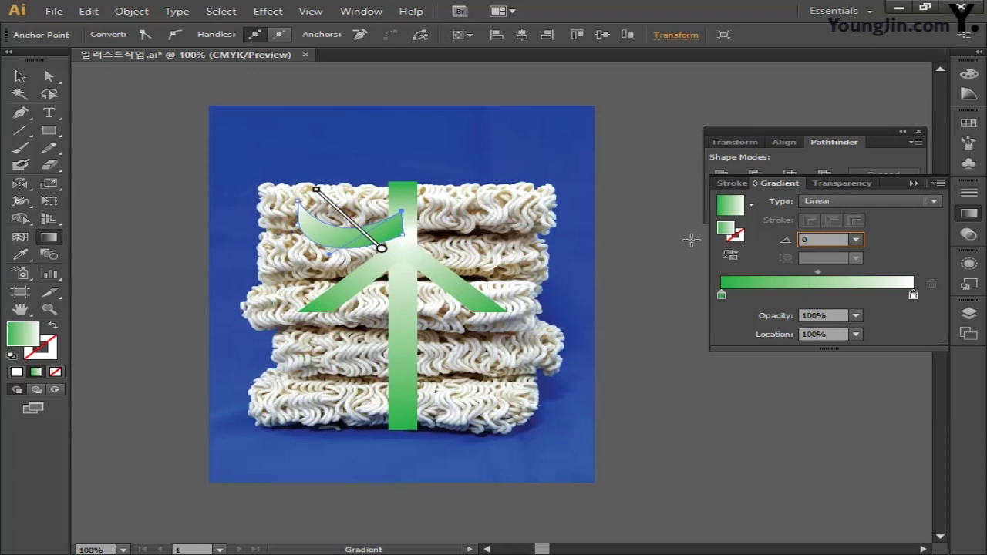
key(Return)
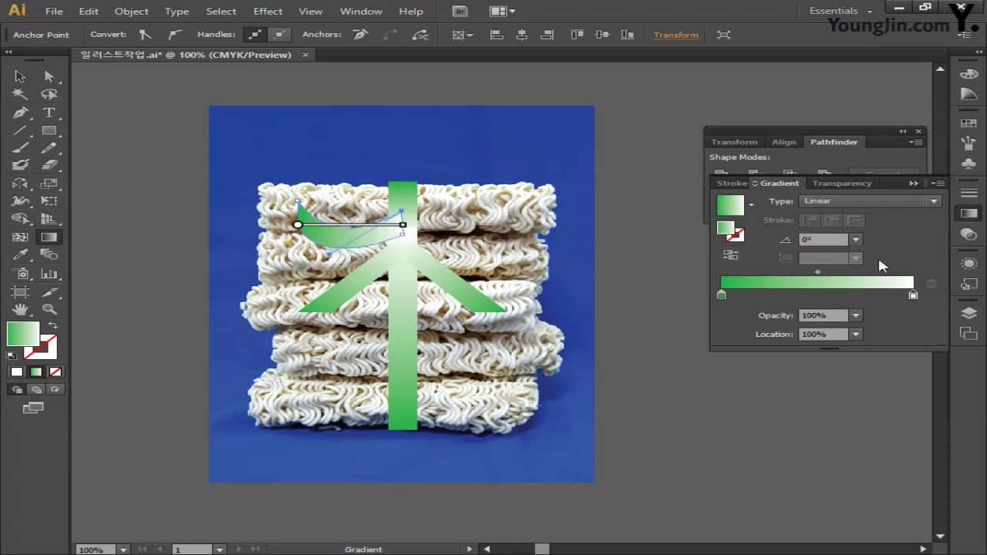
Step: Set the curved shape's starting gradient stop to C 80, M 0, Y 100, K 70 and check that its end stop is white
double_click(720, 294)
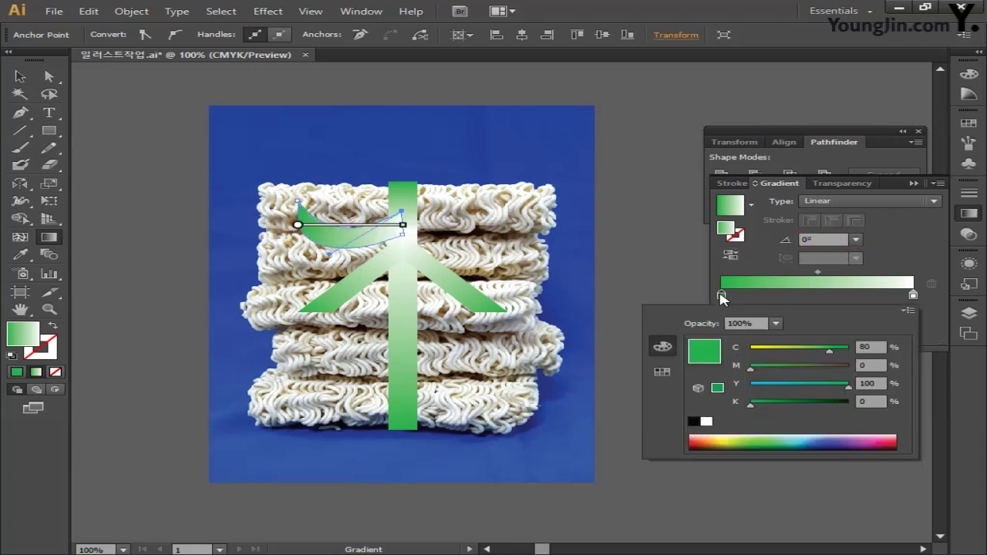
double_click(876, 347)
key(Tab)
key(Tab)
text(10)
key(Tab)
text(7)
click(913, 296)
double_click(913, 296)
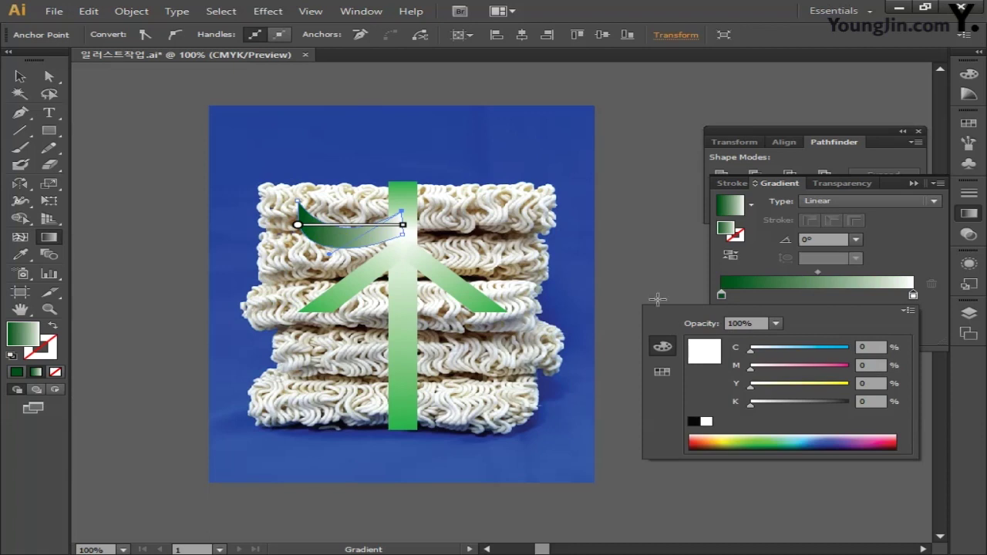
Step: Draw a closed, curved upper band with the Pen tool, joining the lower curved shape's outer end to the strip's centre line to form a loop
click(19, 115)
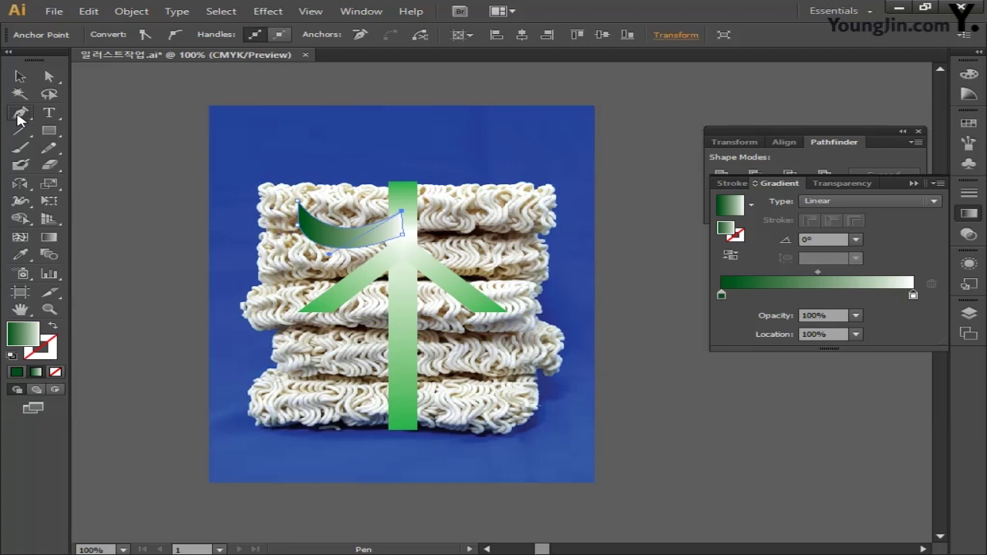
click(403, 226)
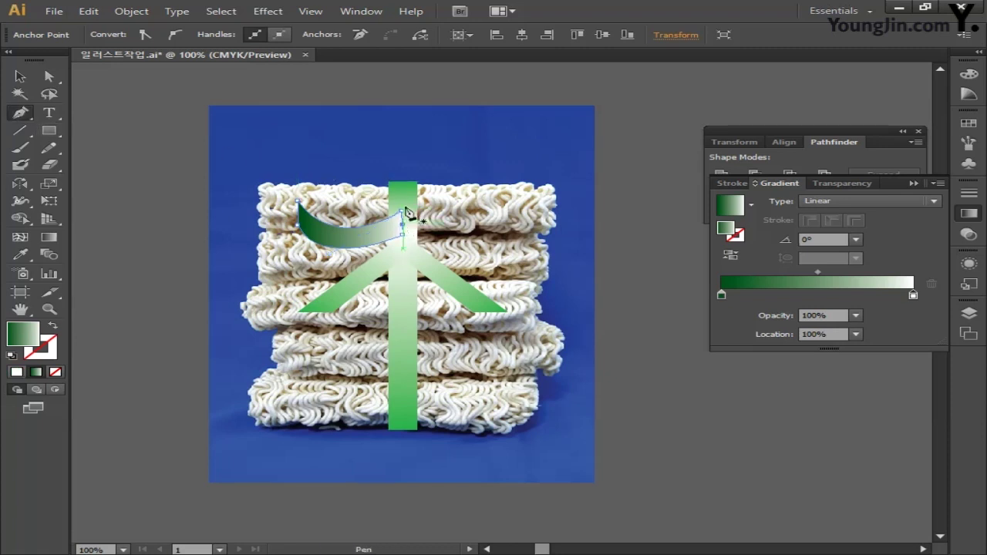
drag(403, 220, 308, 231)
drag(368, 187, 399, 201)
drag(402, 196, 395, 220)
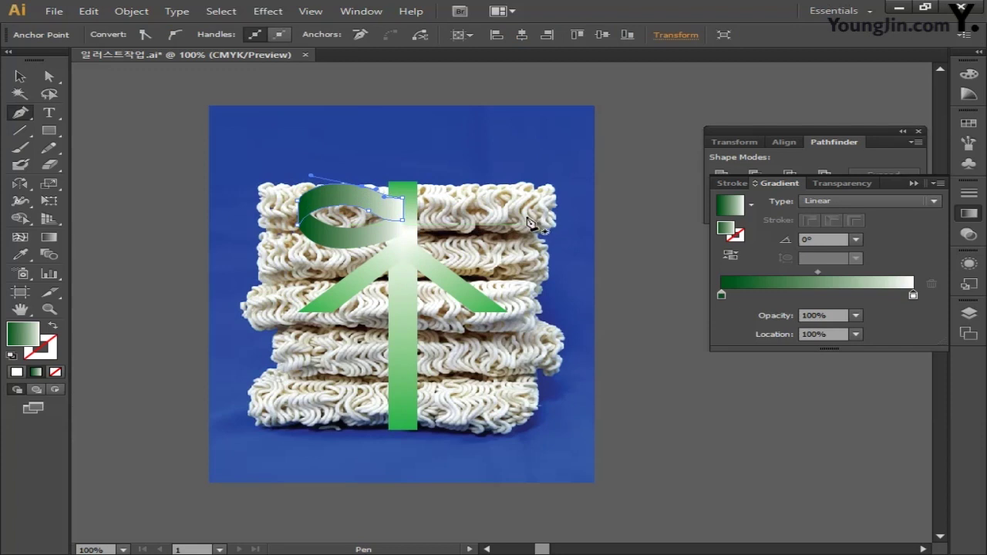
Step: Set the starting stop of the upper band's gradient to C 80, M 0, Y 100, K 0
click(48, 237)
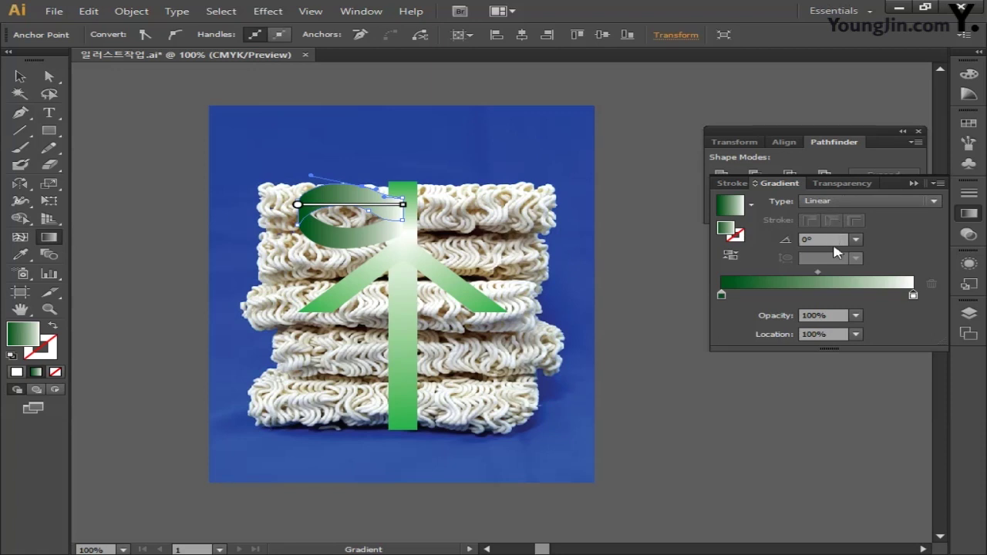
double_click(722, 295)
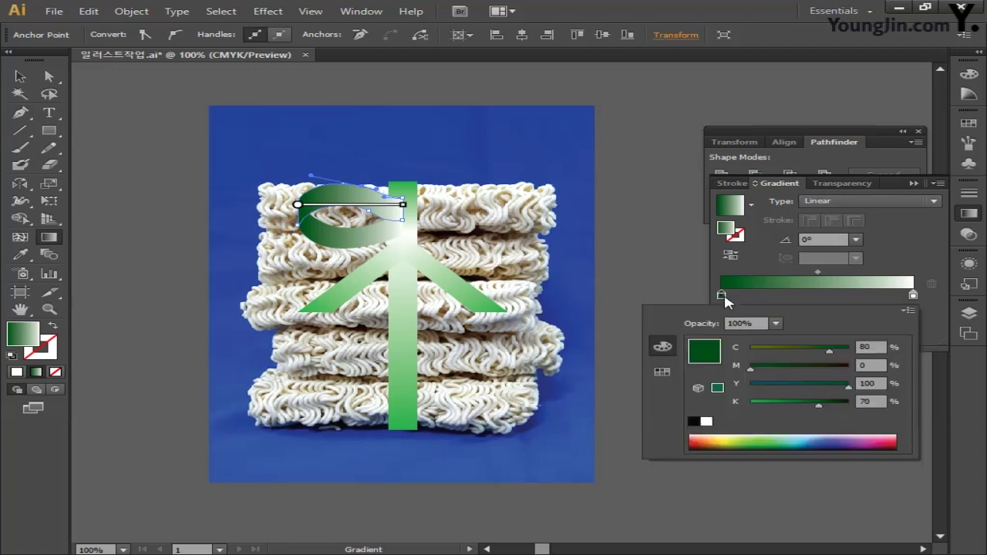
click(862, 347)
key(Tab)
text(0)
key(Tab)
text(100)
key(Tab)
text(0)
key(Return)
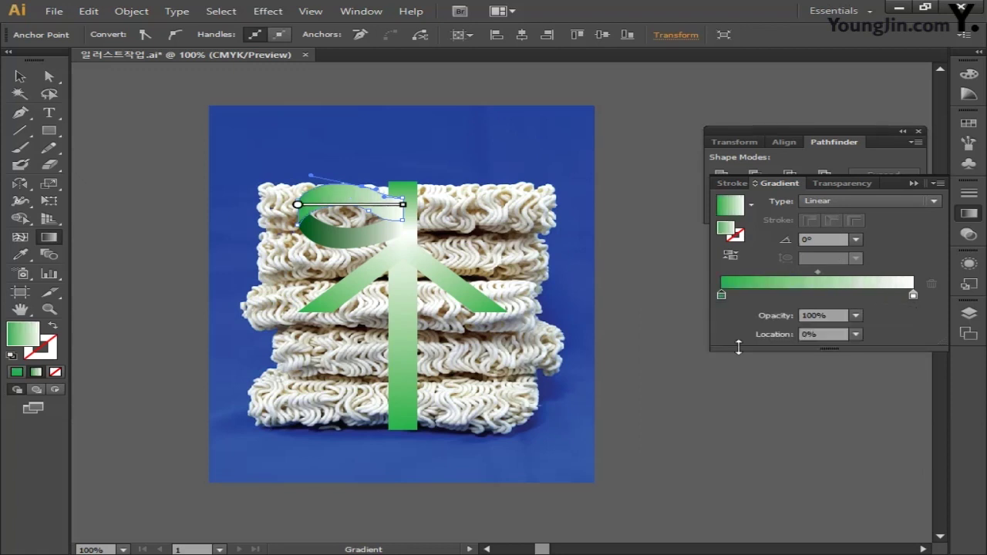
Step: Add a stop at 20% to the upper band's gradient and make it white with C, M, Y and K all 0
click(765, 296)
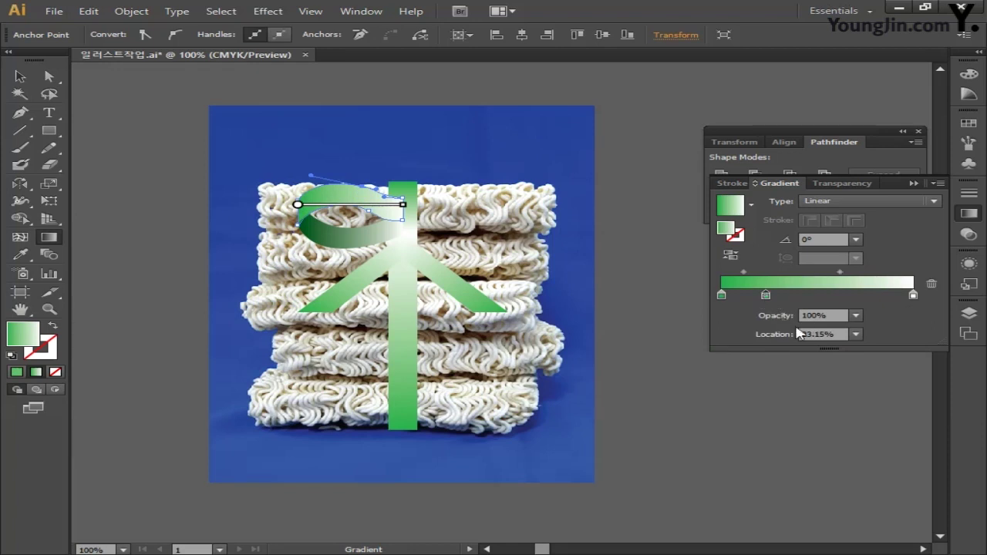
drag(835, 334, 711, 338)
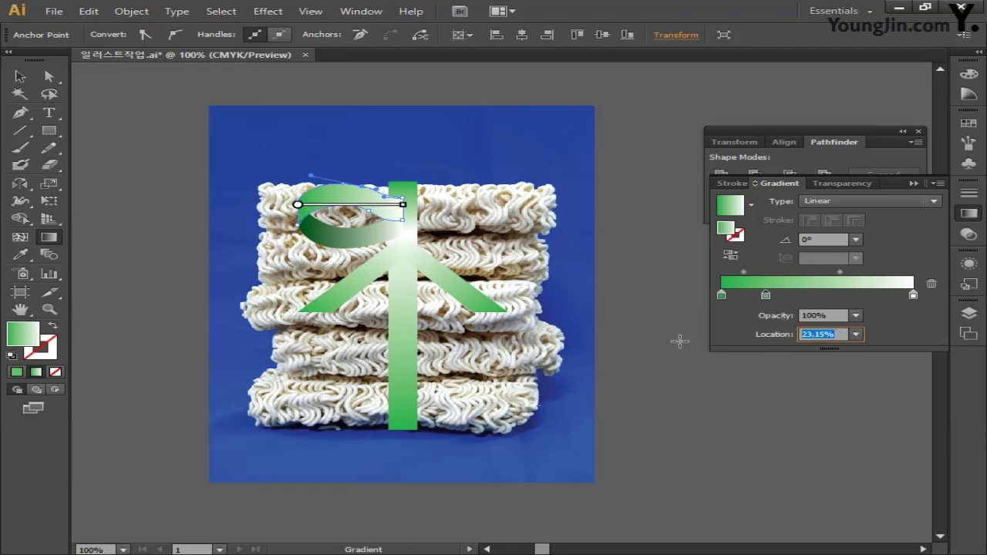
text(20)
double_click(764, 296)
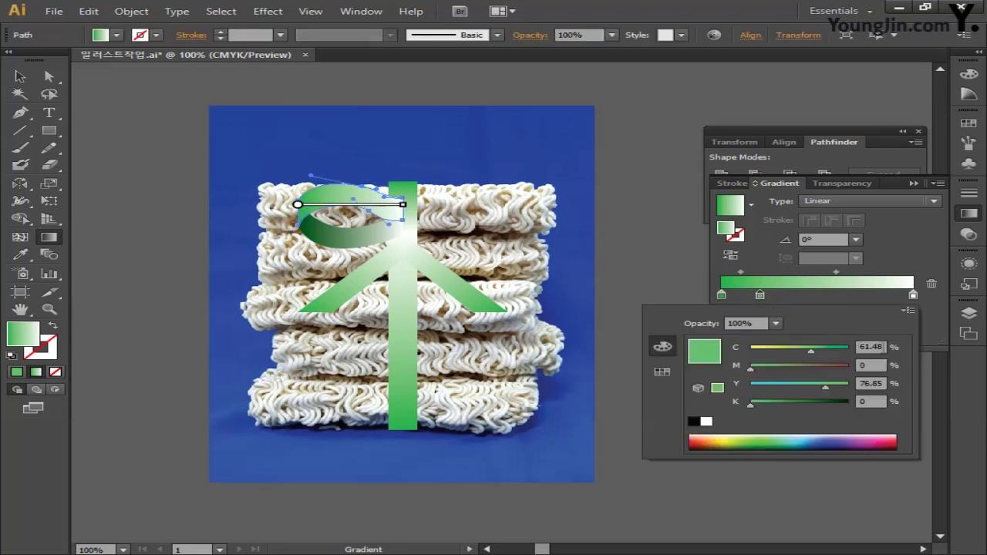
click(872, 347)
text(0)
key(Tab)
key(Tab)
text(0)
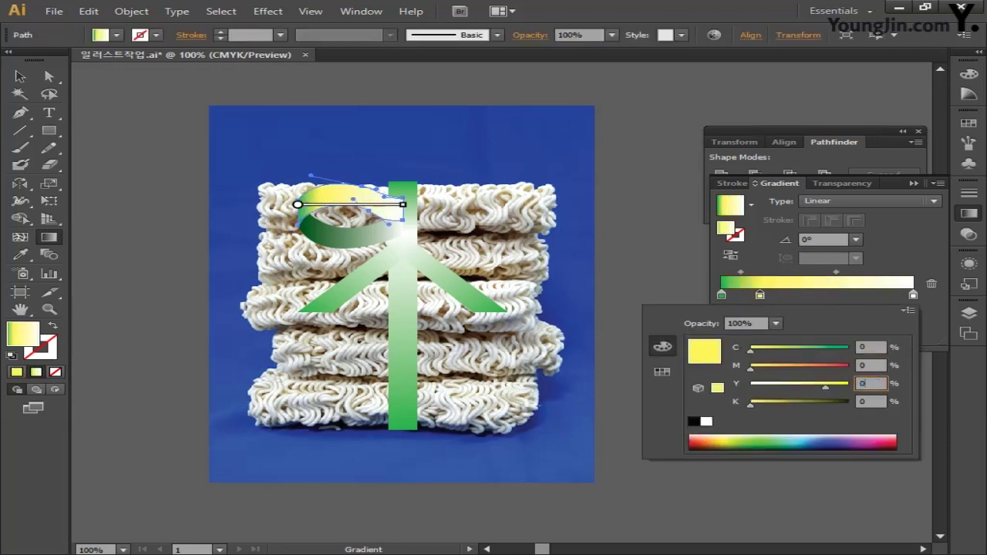
key(Return)
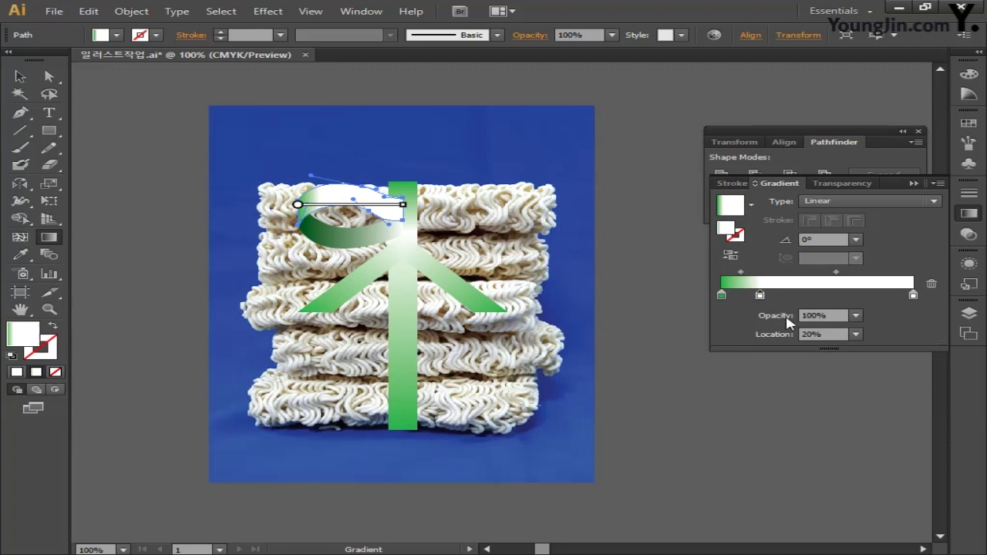
Step: Add another white stop at 60% to the upper band's gradient, with C, M, Y and K all 0
click(843, 296)
click(842, 333)
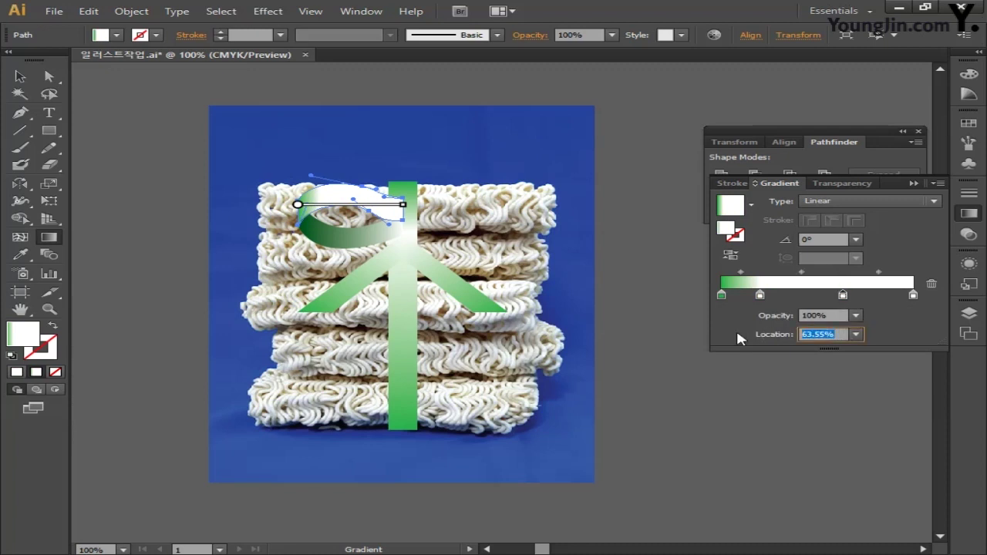
text(60)
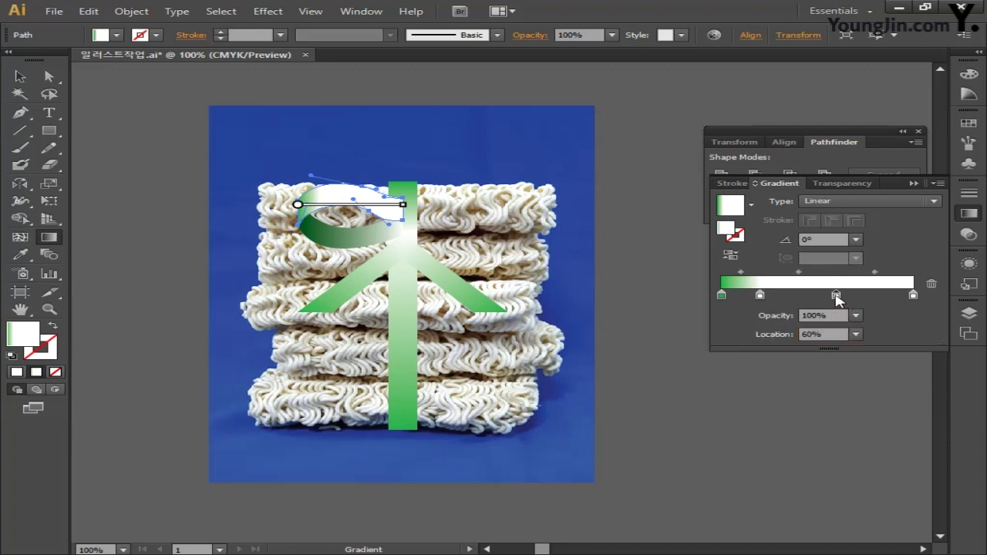
double_click(837, 296)
click(865, 348)
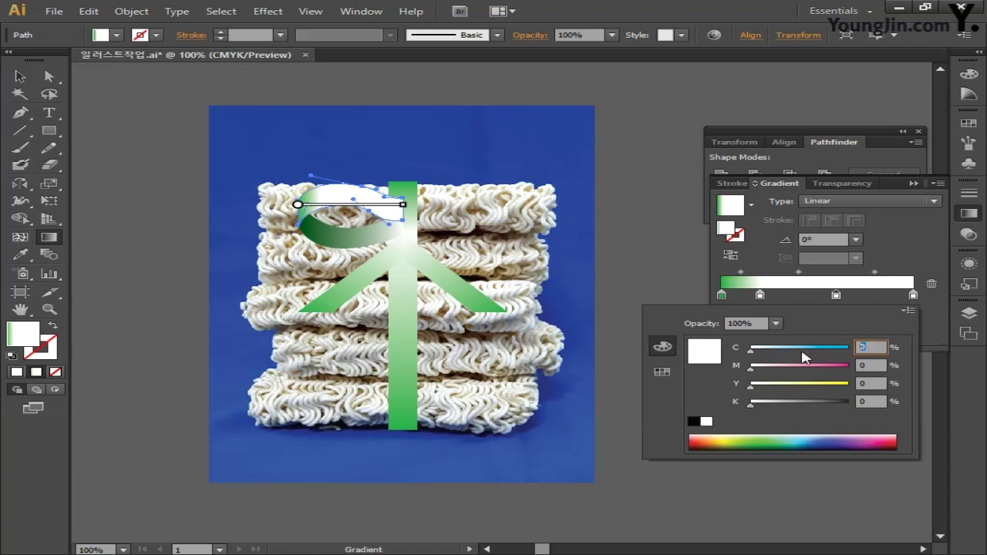
key(Tab)
key(Tab)
key(Tab)
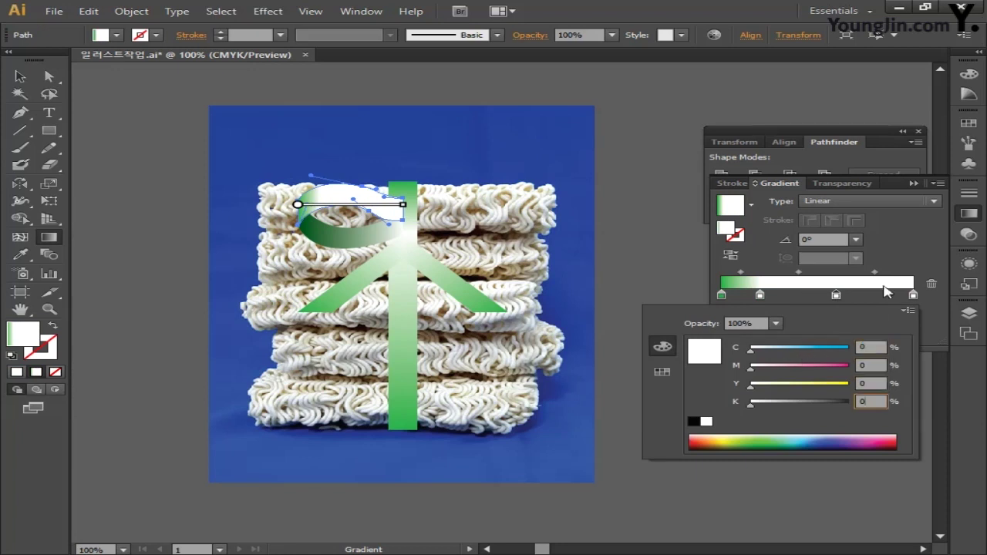
Step: Set the end stop of the upper band's gradient to C 80, M 0, Y 100, K 0
double_click(912, 295)
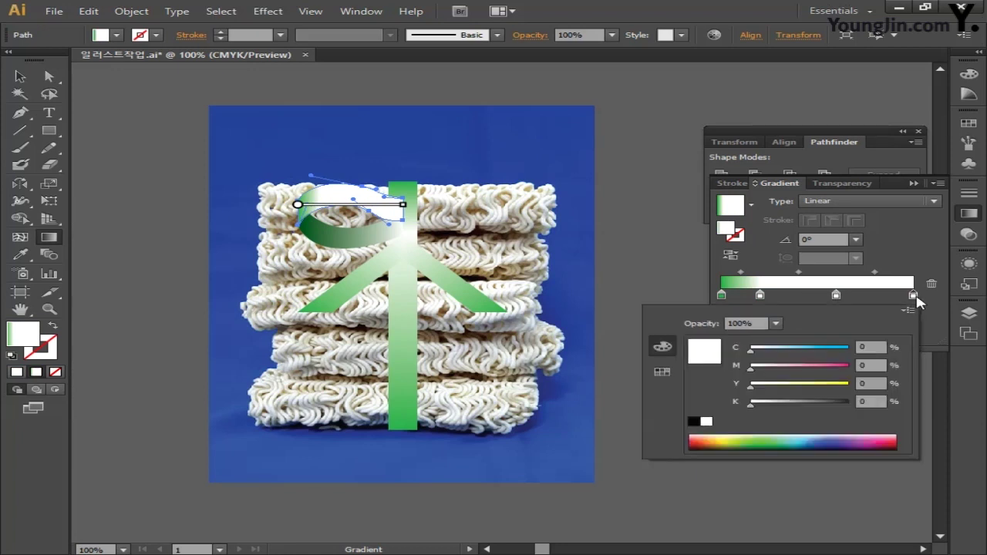
click(864, 347)
text(8)
key(Tab)
text(0)
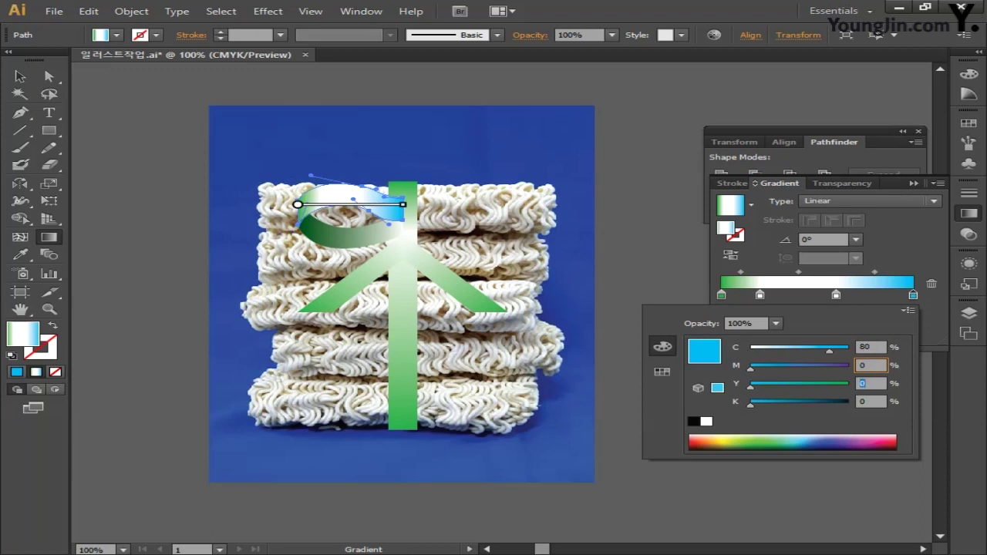
key(Tab)
text(100)
key(Return)
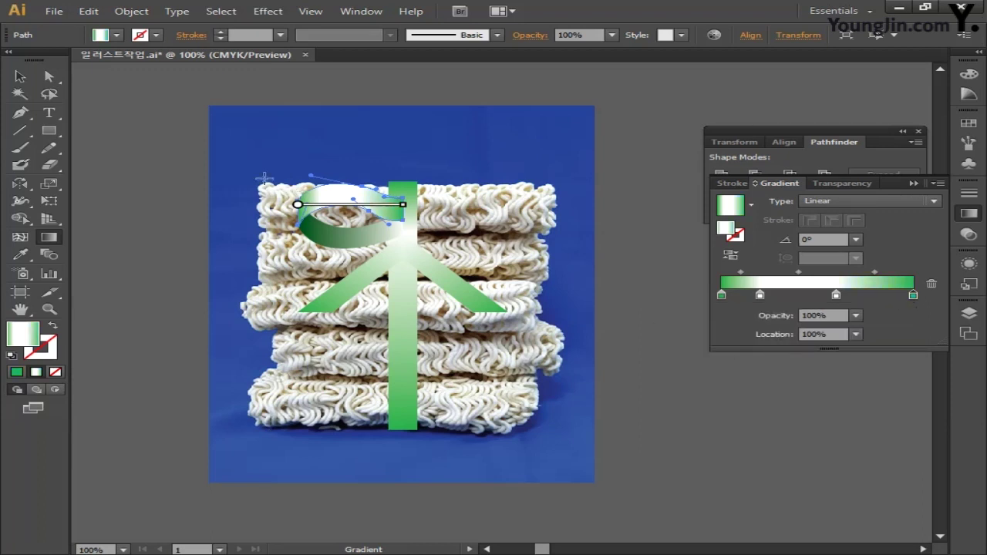
Step: Reflect a copy of both loop pieces across a vertical axis through the centre of the strip
click(21, 77)
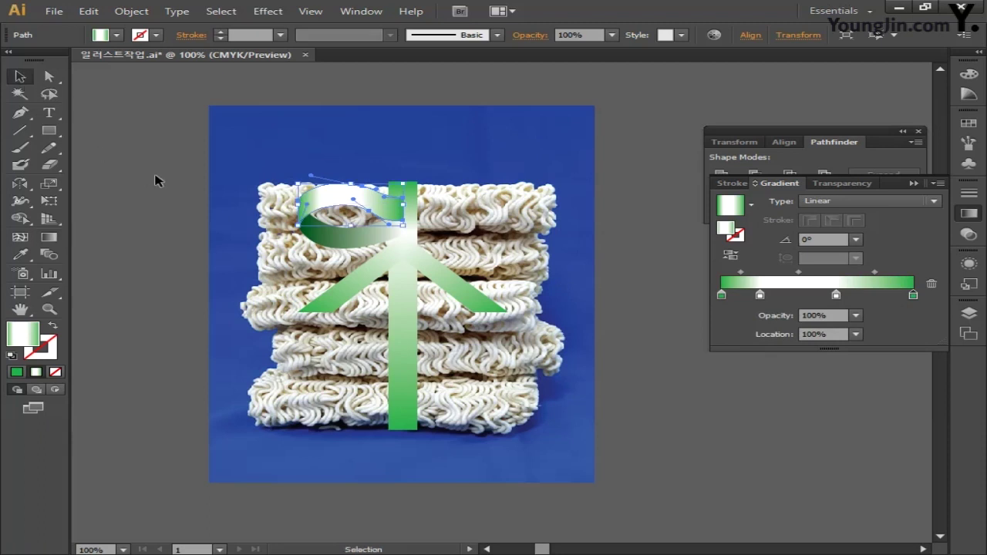
click(265, 202)
drag(275, 174, 344, 265)
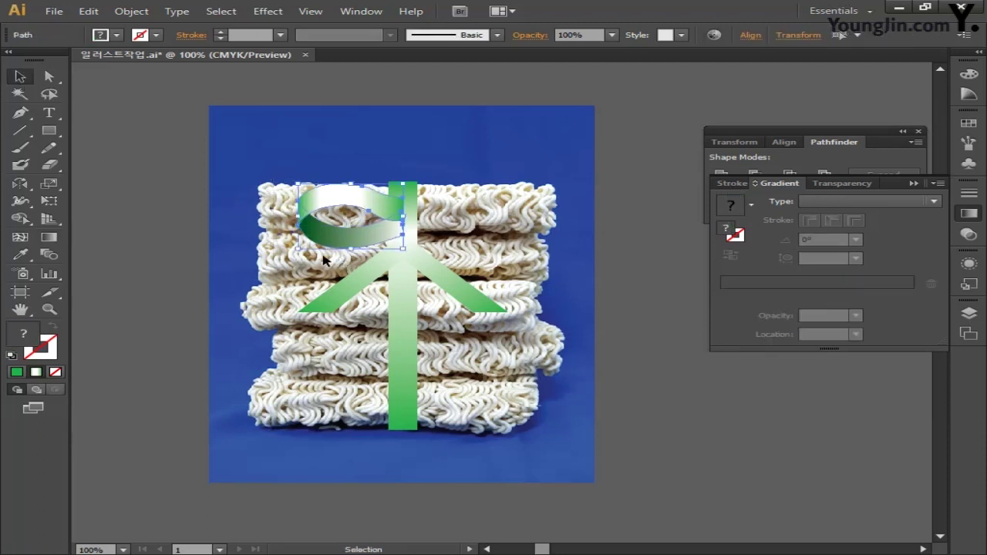
click(21, 185)
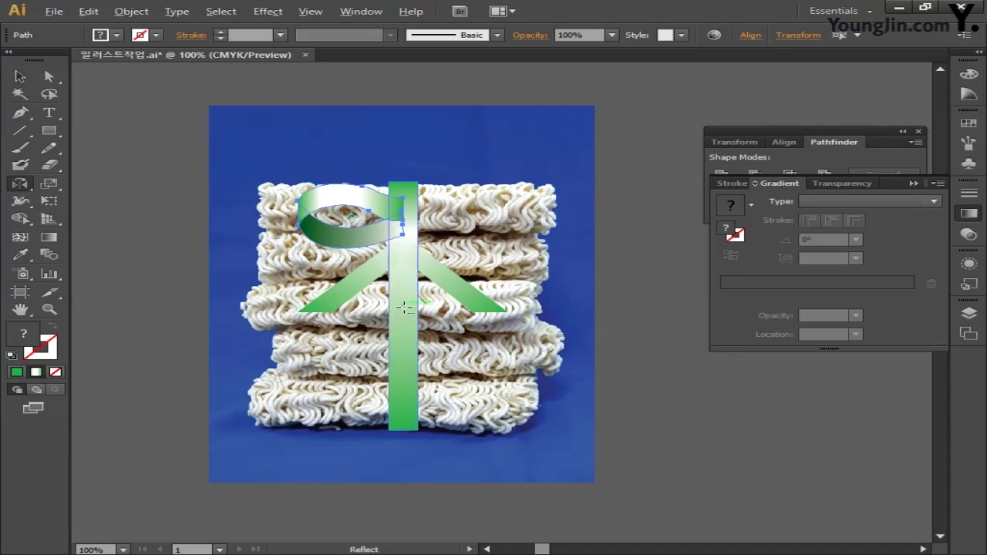
alt+click(405, 306)
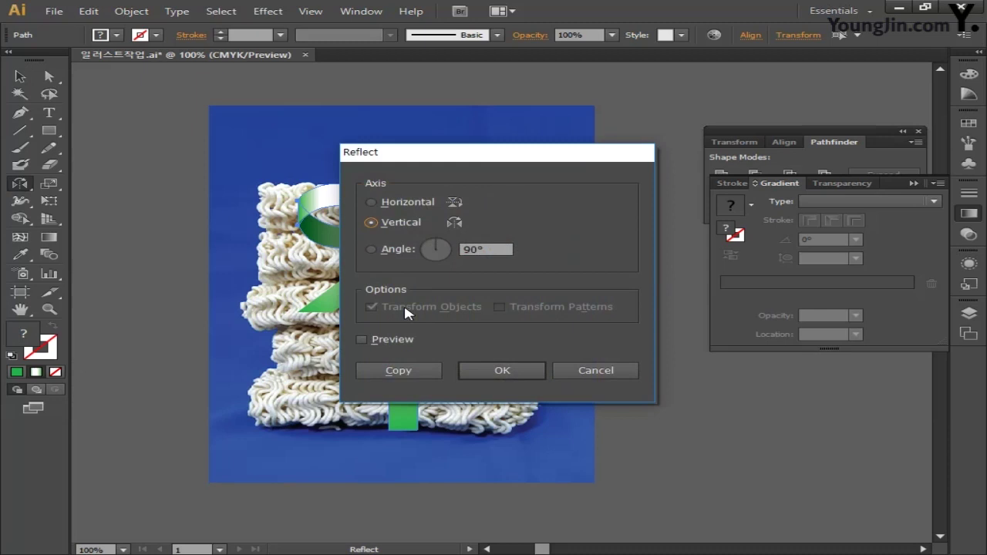
click(400, 370)
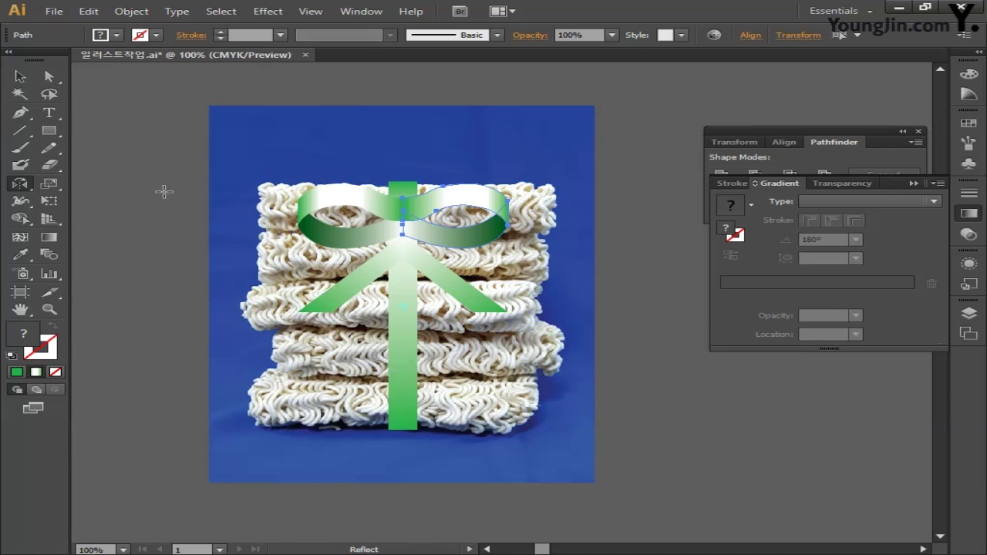
Step: Draw a small rounded rectangle as the bow's knot and centre it on the strip where the two upper loops meet
drag(49, 130, 116, 147)
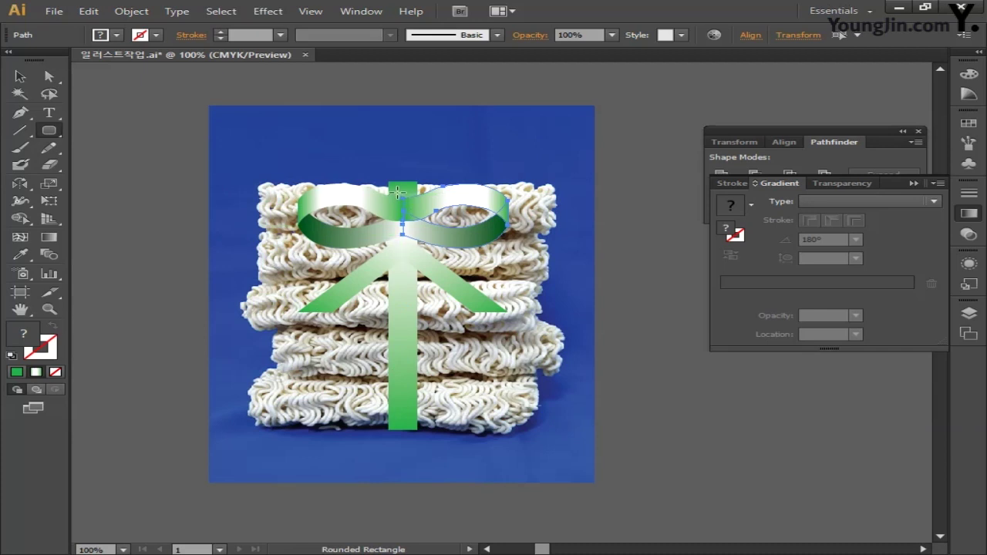
mouse_move(397, 192)
mouse_down()
mouse_move(402, 220)
mouse_move(417, 225)
mouse_up()
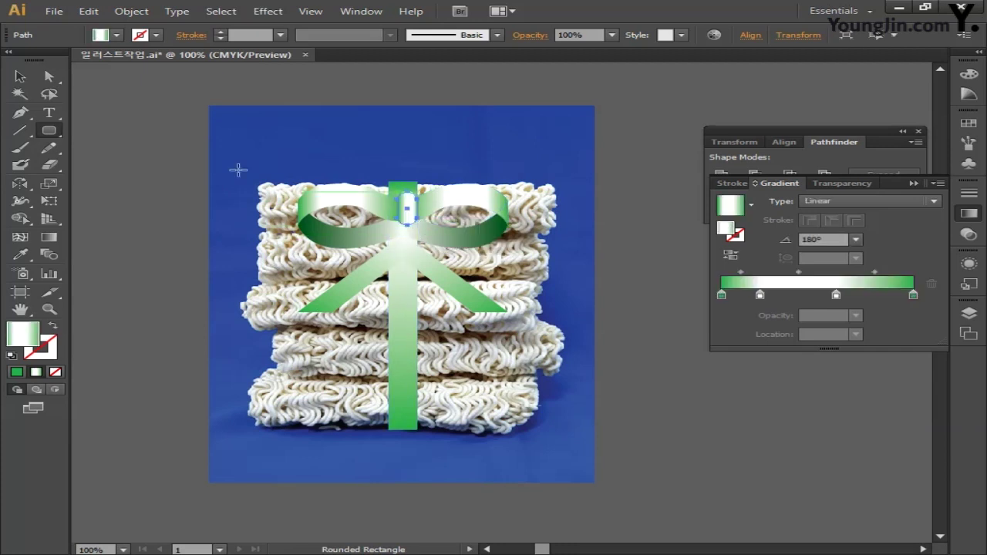
key(v)
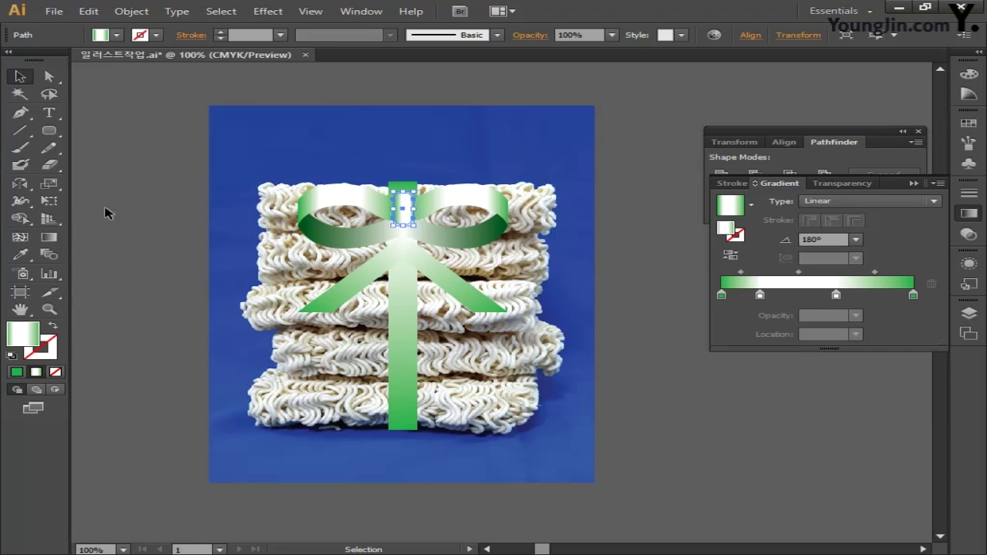
Step: Set the knot's gradient angle to -90° and deselect it
click(49, 239)
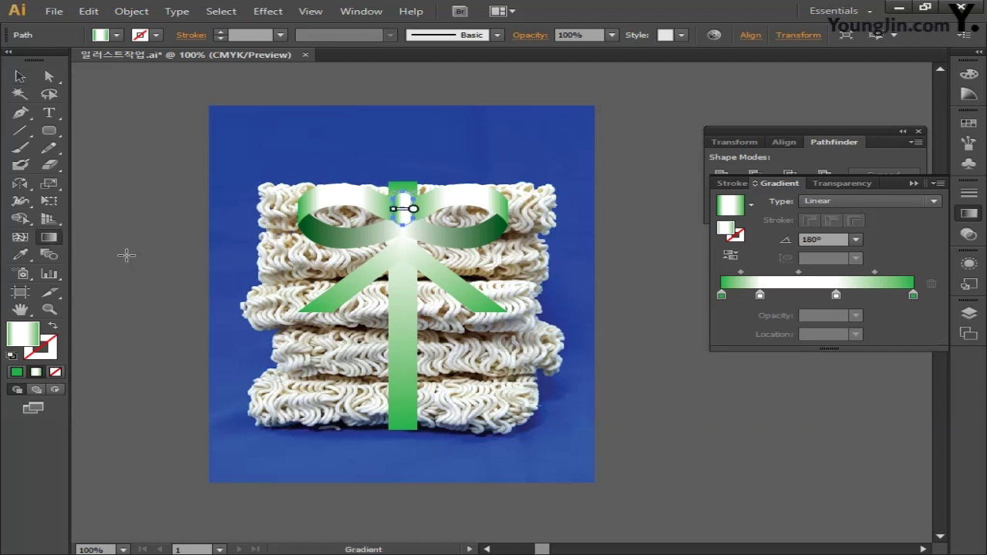
click(840, 202)
click(843, 219)
click(834, 240)
text(-)
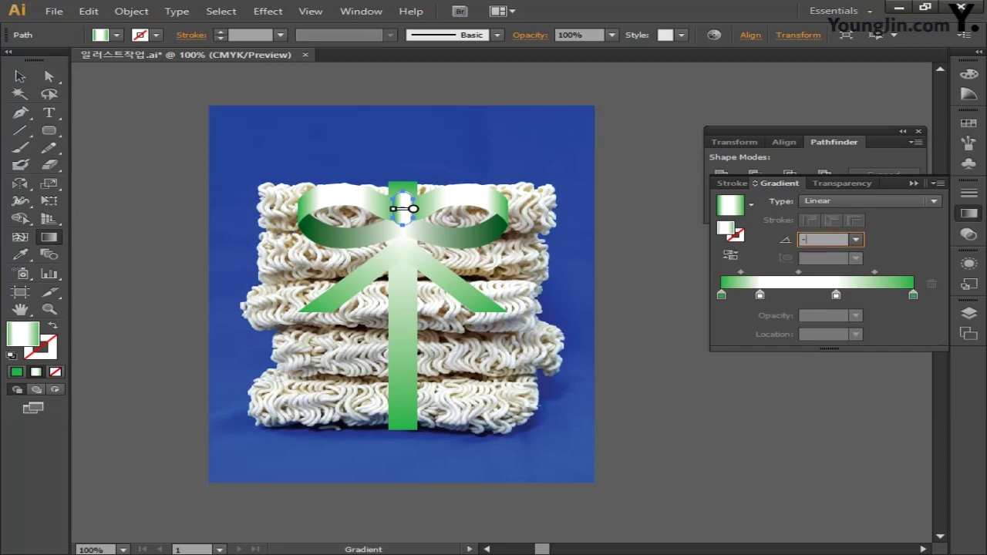
text(90)
key(Return)
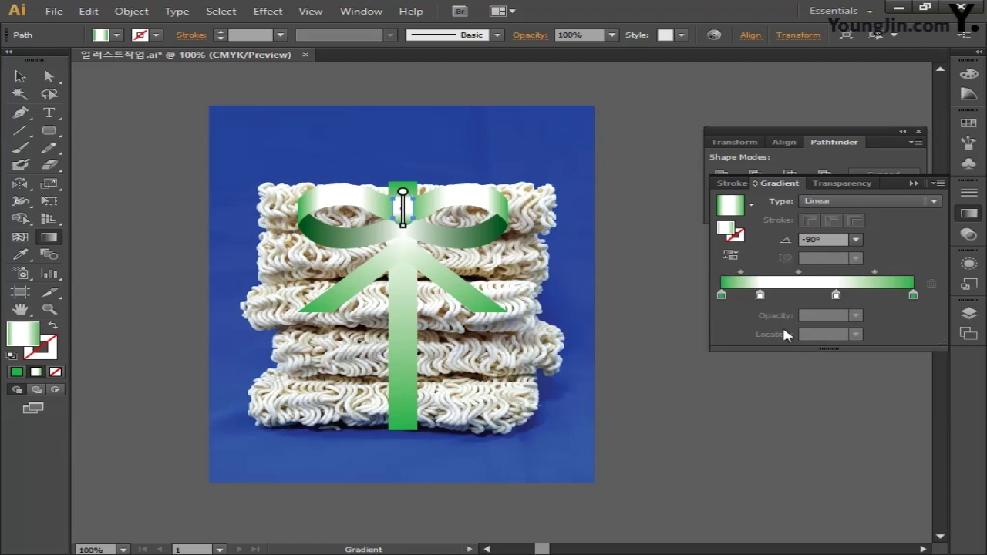
click(21, 77)
click(115, 140)
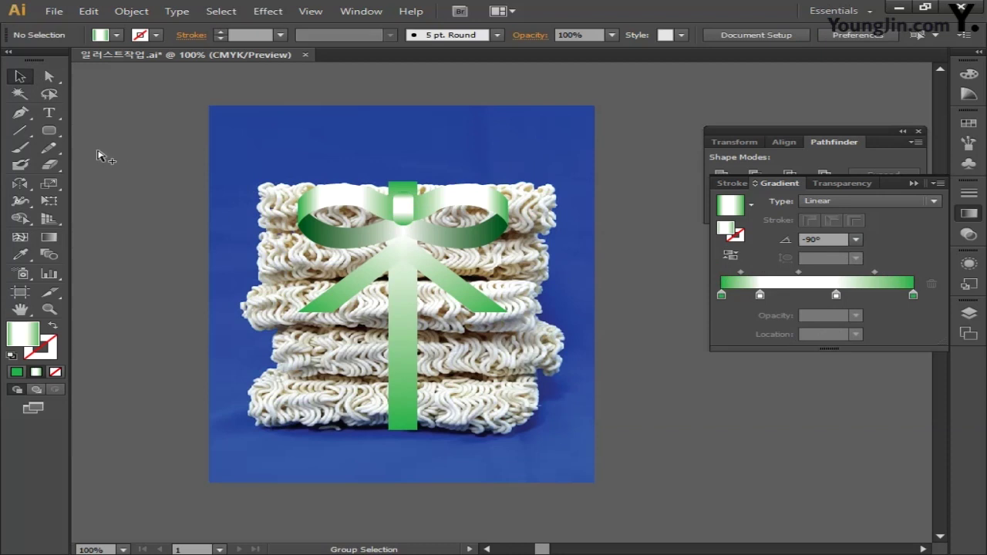
Step: Unlock and delete the background noodle photo, and select all the ribbon shapes
key(ctrl+alt+2)
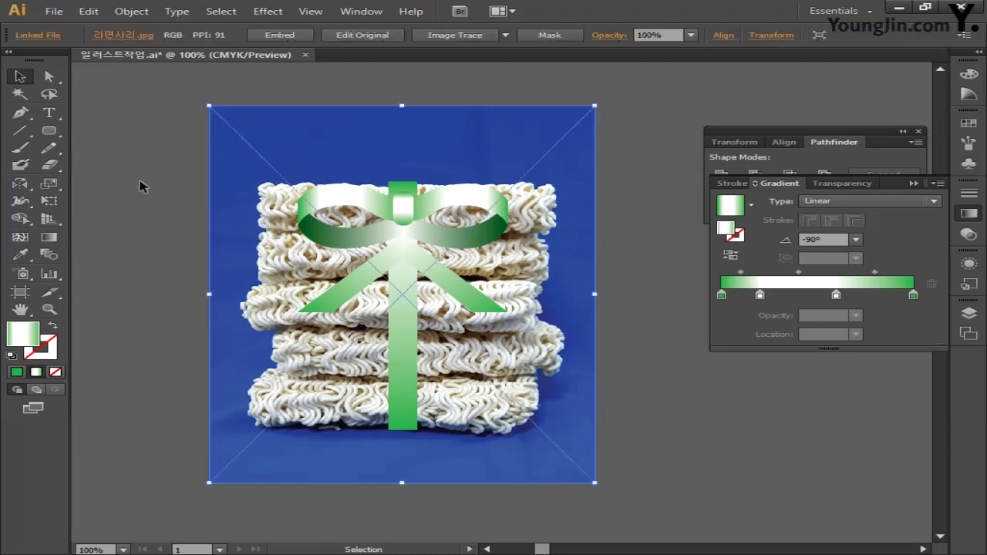
drag(261, 151, 551, 463)
key(Delete)
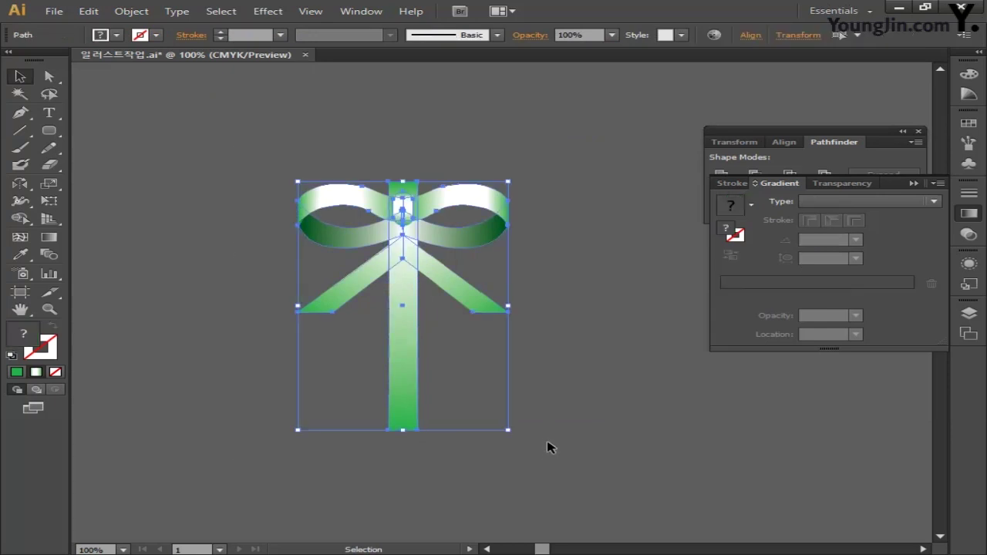
Step: Group all the ribbon shapes into one object and save the document
key(ctrl+g)
click(248, 193)
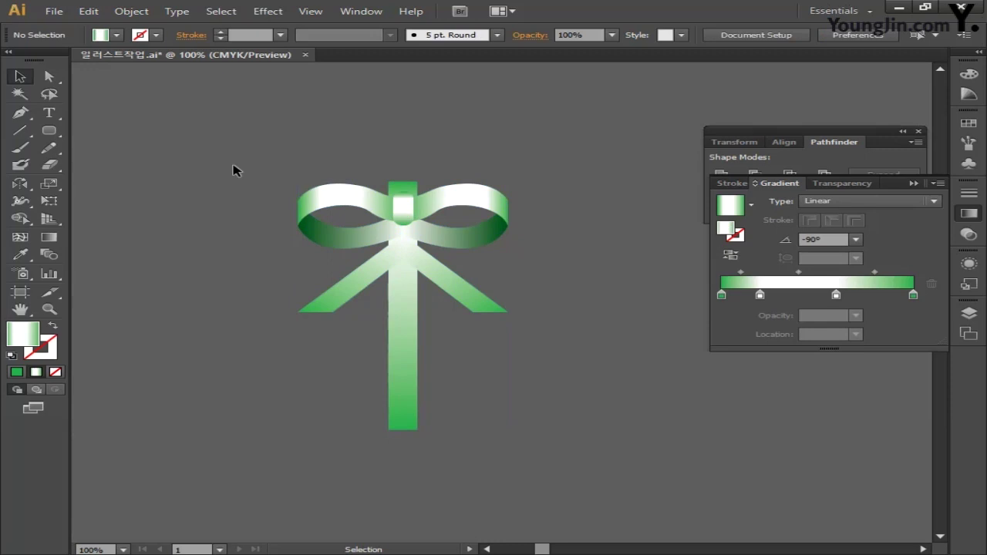
click(58, 11)
click(91, 126)
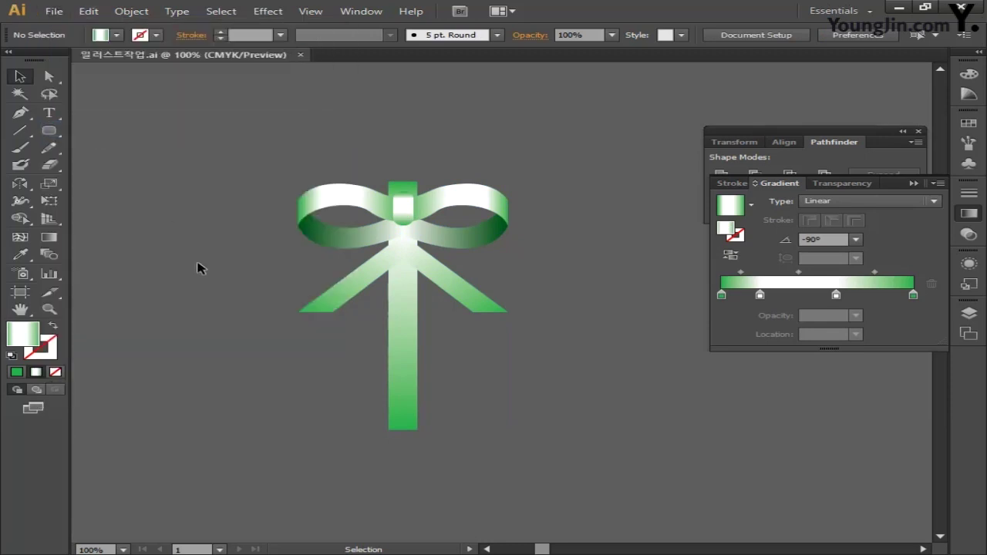